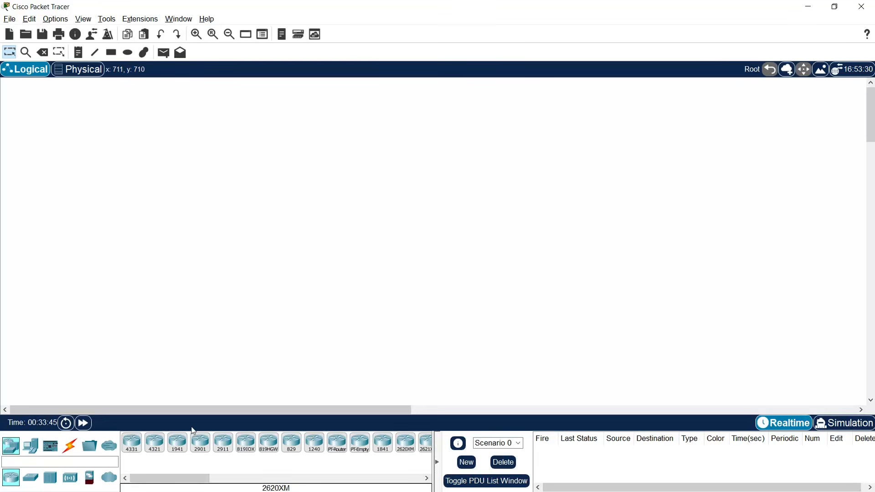
# - Place an ISR4331 router on the canvas and rename it R1
pyautogui.click(136, 452)
pyautogui.click(394, 214)
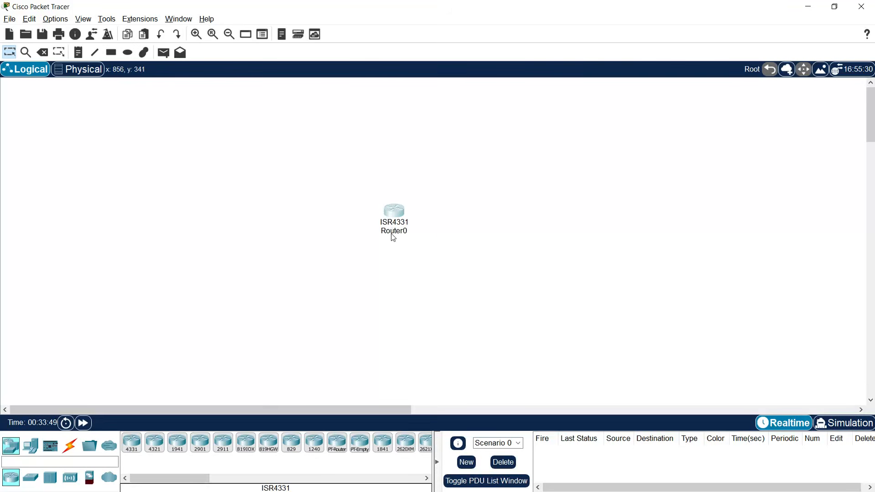
pyautogui.click(391, 232)
pyautogui.moveTo(410, 232); pyautogui.dragTo(390, 233)
pyautogui.write('1')
pyautogui.press('Return')
# - Place two 2960 switches, one left and one right of R1
pyautogui.click(30, 477)
pyautogui.click(131, 445)
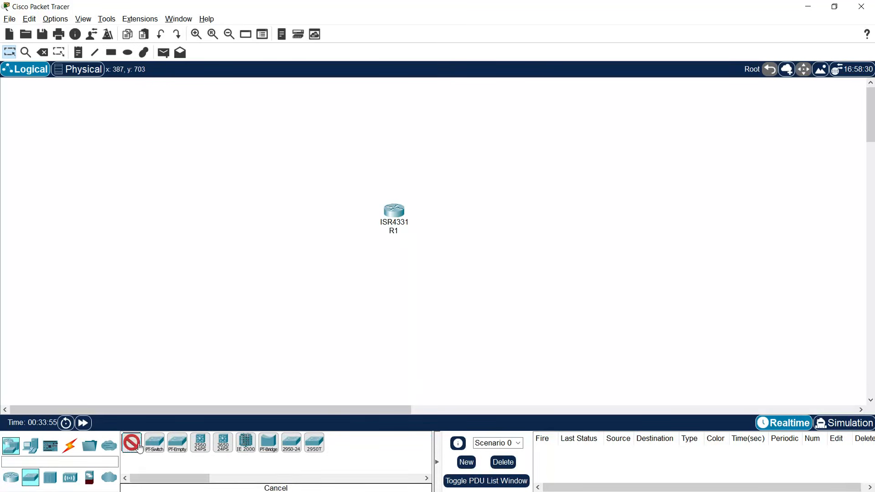
pyautogui.click(300, 211)
pyautogui.click(487, 213)
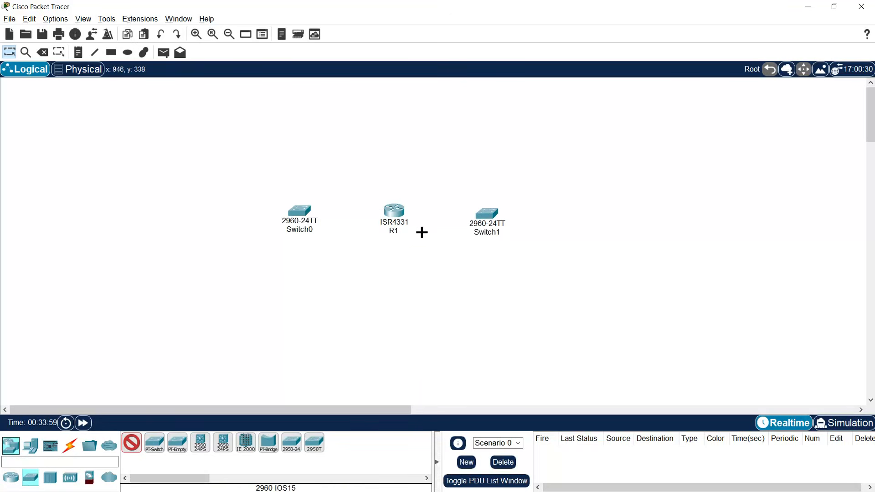
pyautogui.press('Escape')
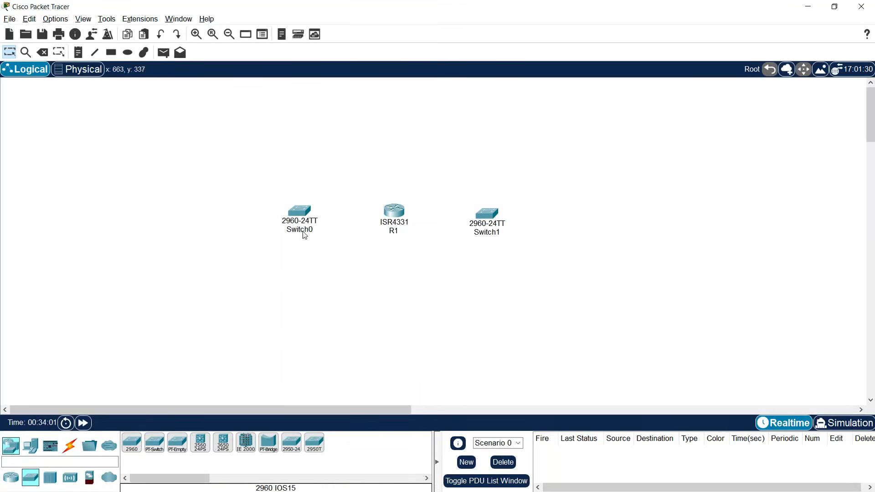
# - Rename the left switch S1 and the right switch S2
pyautogui.click(301, 230)
pyautogui.moveTo(319, 231); pyautogui.dragTo(299, 230)
pyautogui.write('1')
pyautogui.click(348, 271)
pyautogui.click(485, 232)
pyautogui.moveTo(502, 233); pyautogui.dragTo(479, 233)
pyautogui.write('2')
pyautogui.click(464, 272)
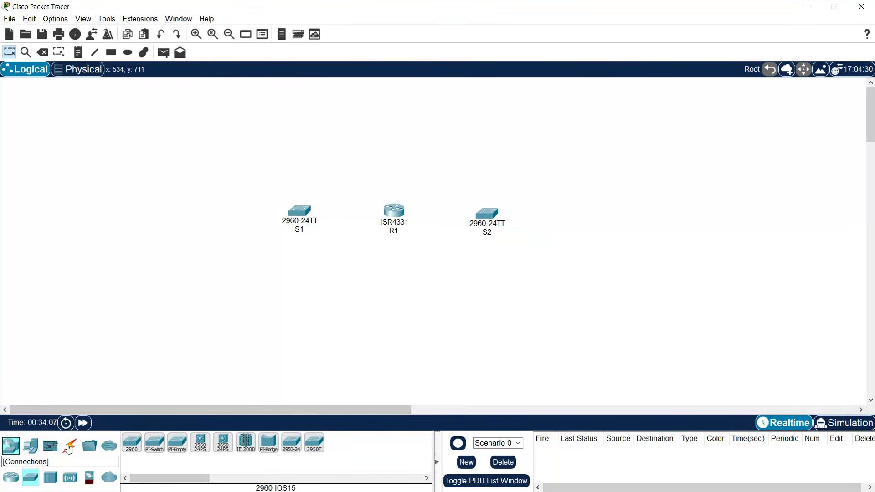
# - Place a WLC-3504 controller above S1 and two 3702i access points above and below S2
pyautogui.click(76, 479)
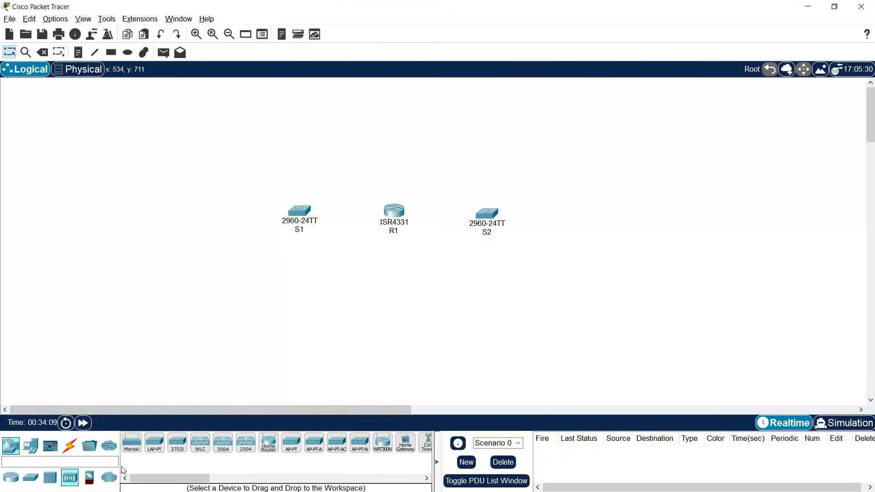
pyautogui.click(223, 443)
pyautogui.click(266, 142)
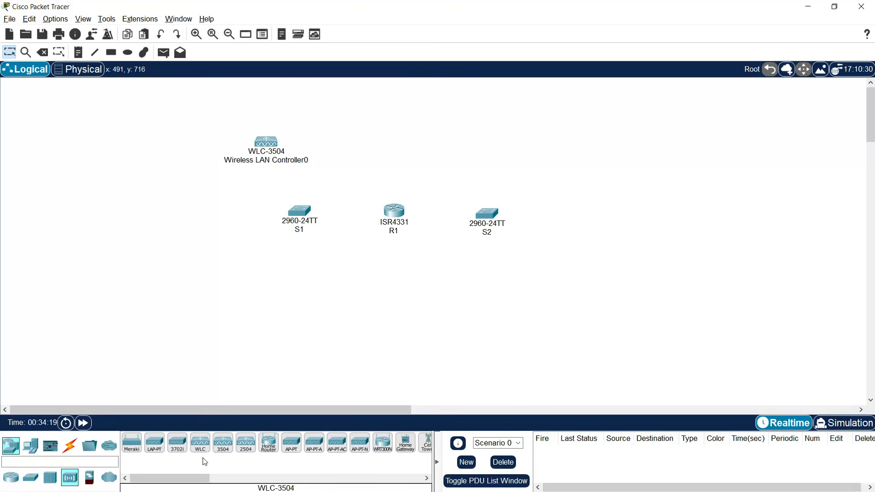
pyautogui.click(178, 443)
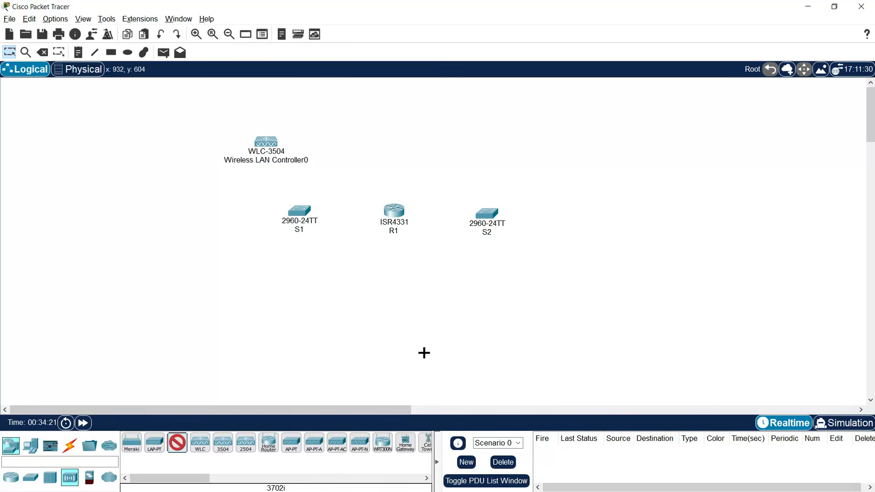
pyautogui.click(480, 150)
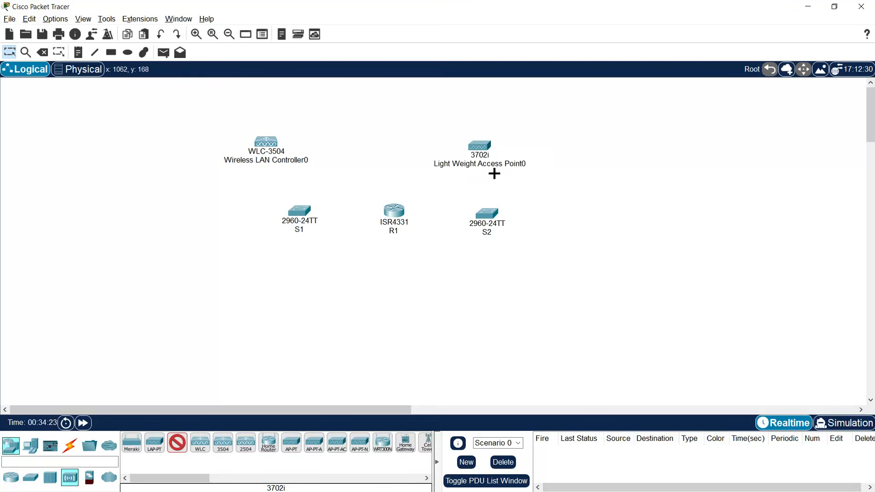
pyautogui.click(481, 295)
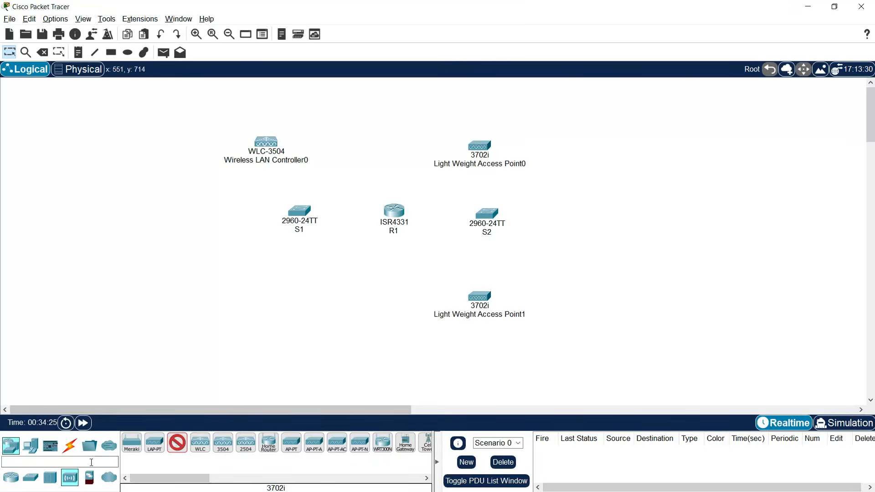
# - Add a PC below S1, a server left of S1, and two laptops on the right
pyautogui.click(30, 445)
pyautogui.click(132, 443)
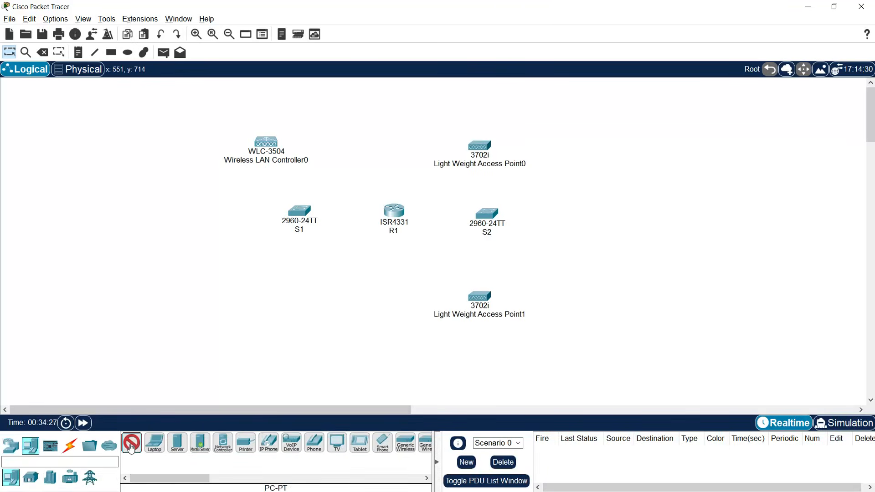
pyautogui.click(264, 313)
pyautogui.click(177, 444)
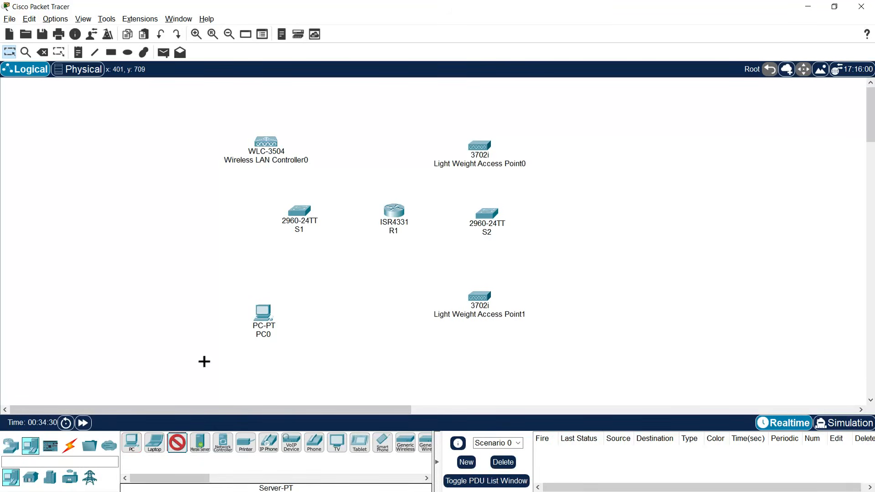
pyautogui.click(187, 219)
pyautogui.click(155, 443)
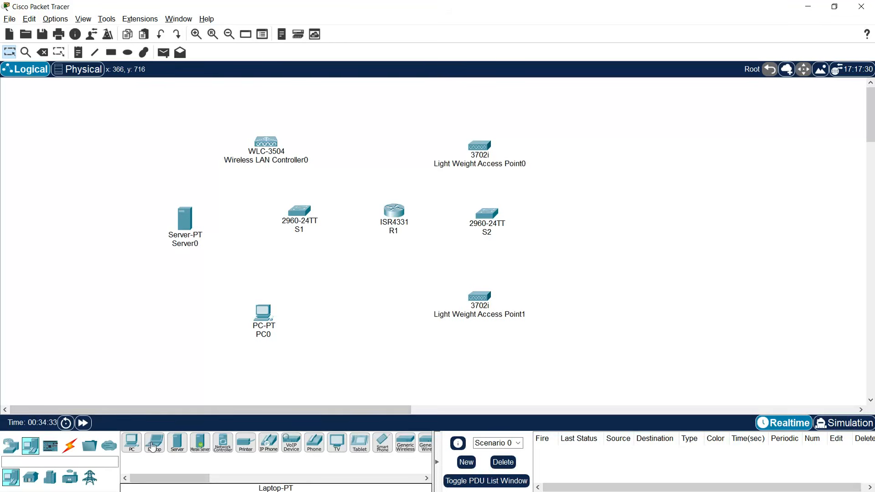
pyautogui.click(611, 148)
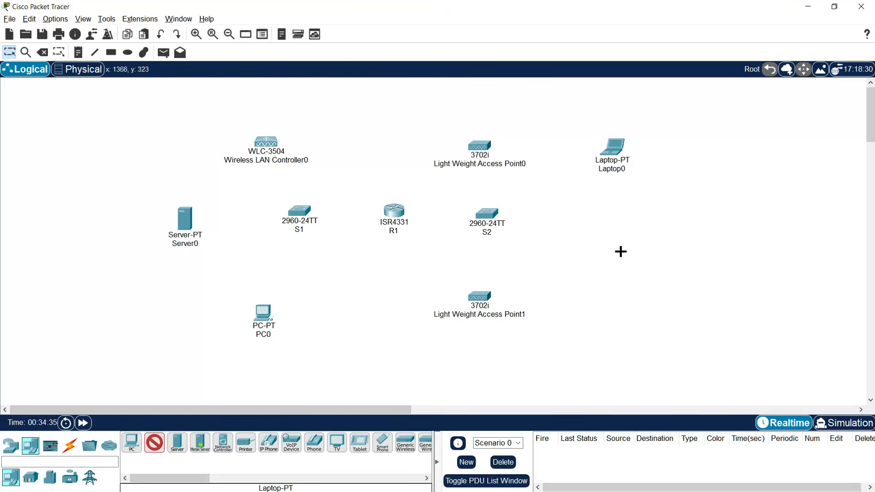
pyautogui.click(609, 298)
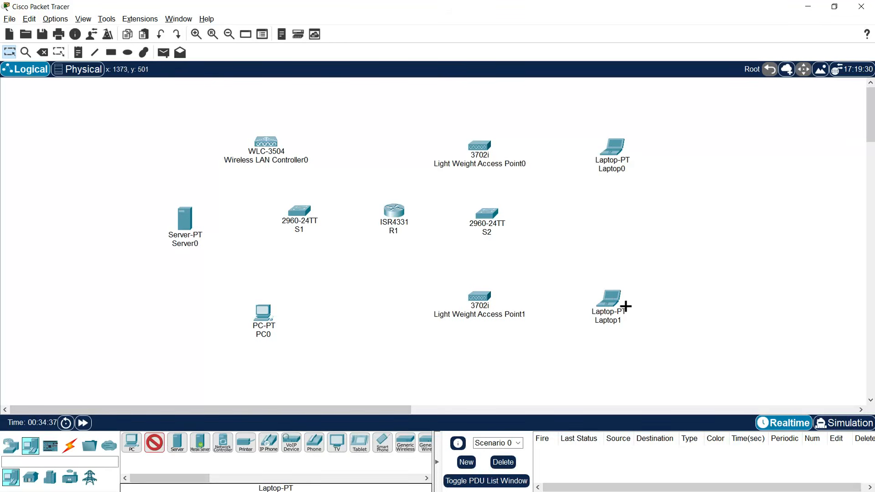
# - Rename Wireless LAN Controller0 to WLC
pyautogui.click(278, 168)
pyautogui.moveTo(300, 170); pyautogui.dragTo(245, 165)
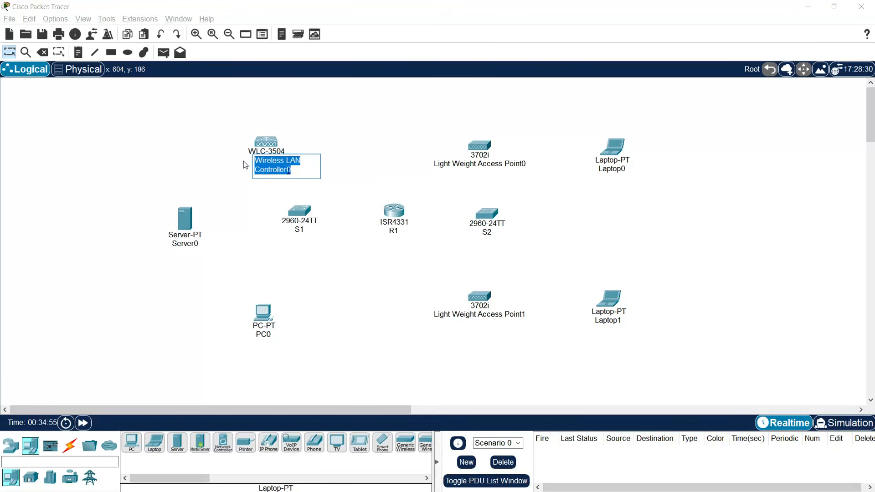
pyautogui.write('WLC')
pyautogui.click(183, 287)
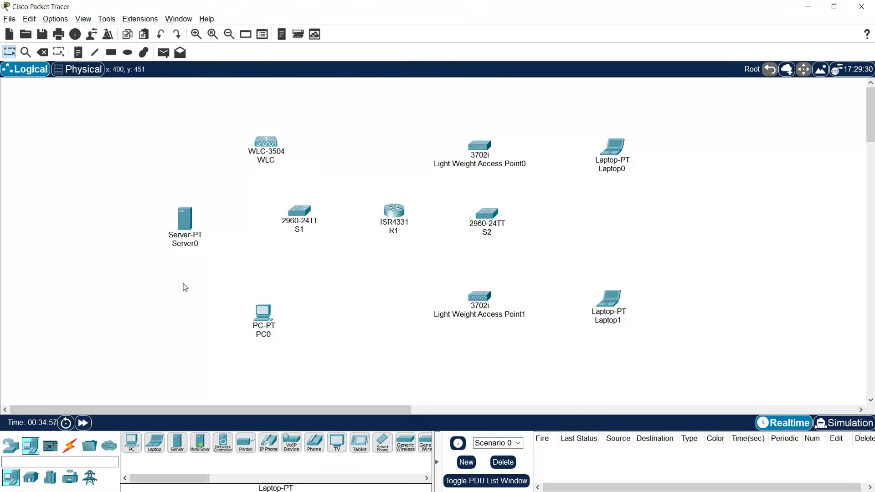
# - Rename Server0 to Radius Server(AAA) and PC0 to Admin
pyautogui.click(186, 246)
pyautogui.doubleClick(186, 246)
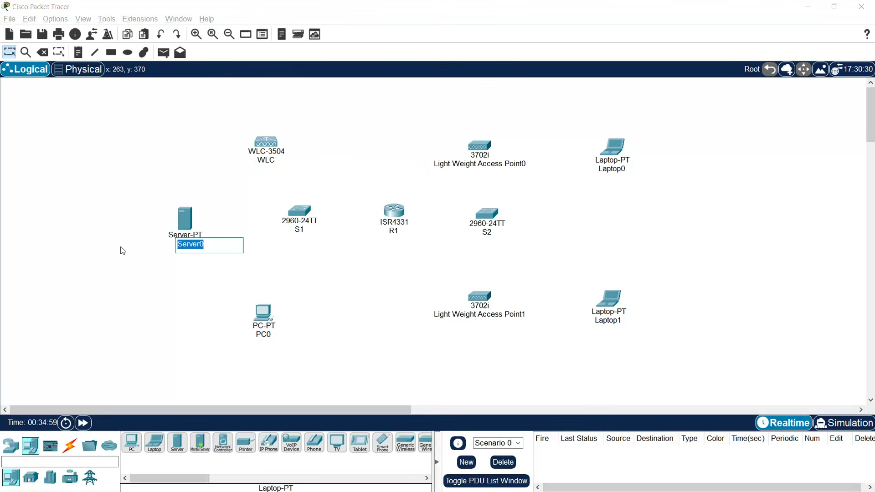
pyautogui.write('Radius Server(AAA)')
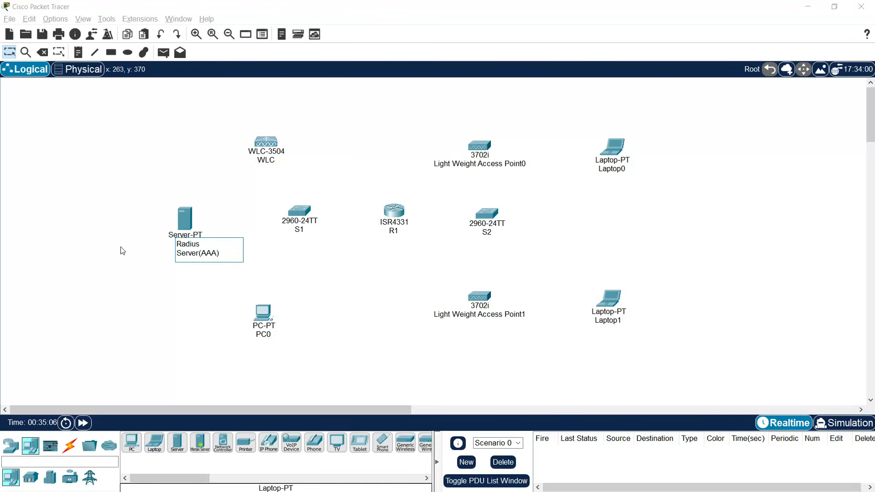
pyautogui.click(137, 302)
pyautogui.click(263, 335)
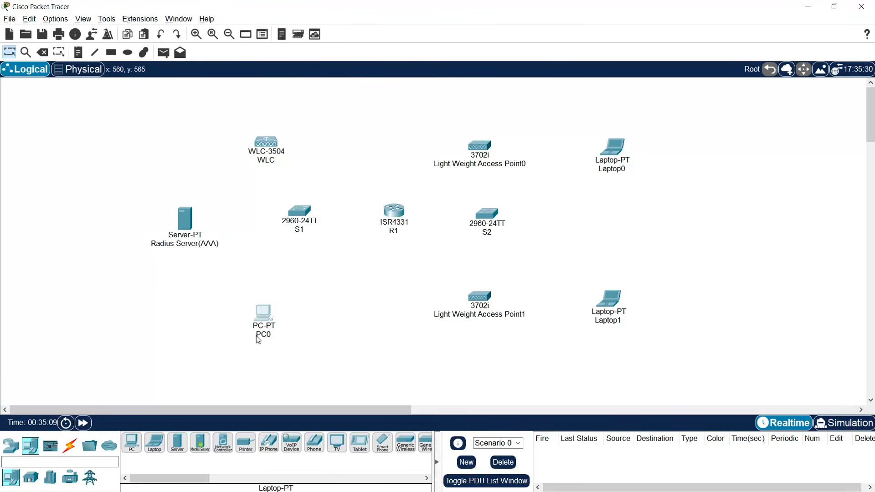
pyautogui.write('Admin')
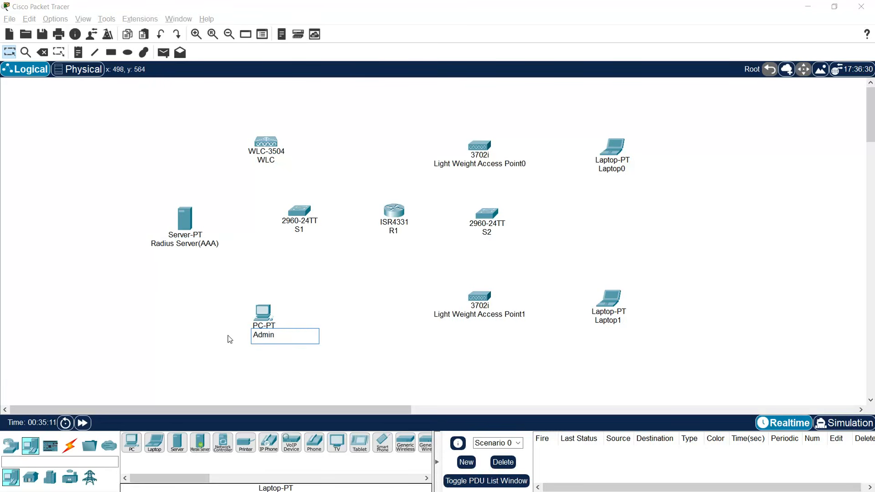
pyautogui.click(363, 281)
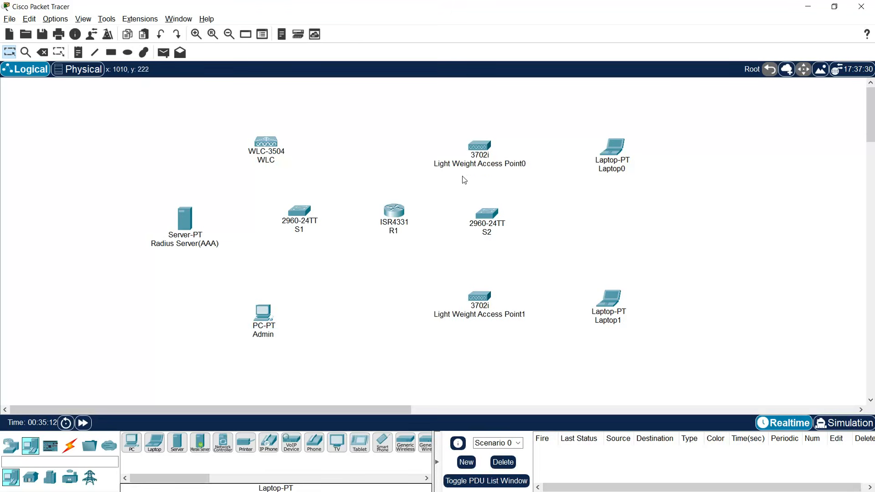
# - Rename the two access points Staff_LAP and Student_LAP
pyautogui.click(492, 166)
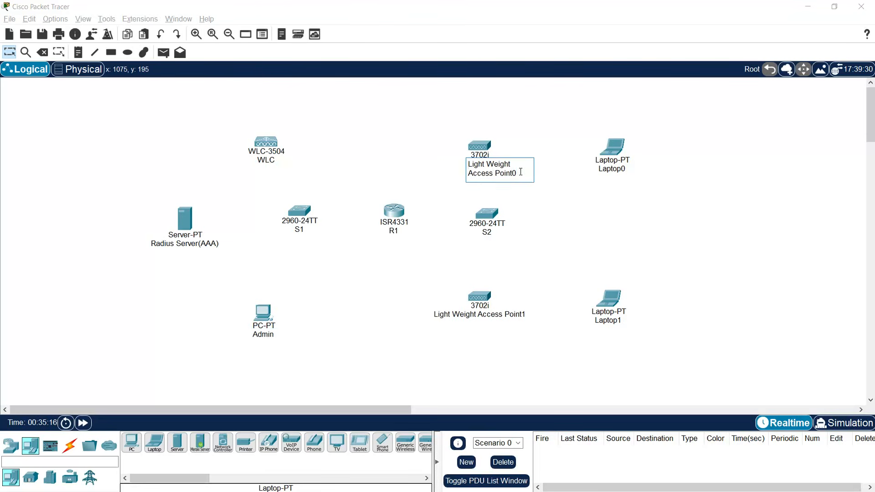
pyautogui.moveTo(519, 172); pyautogui.dragTo(470, 163)
pyautogui.write('Staff_LA')
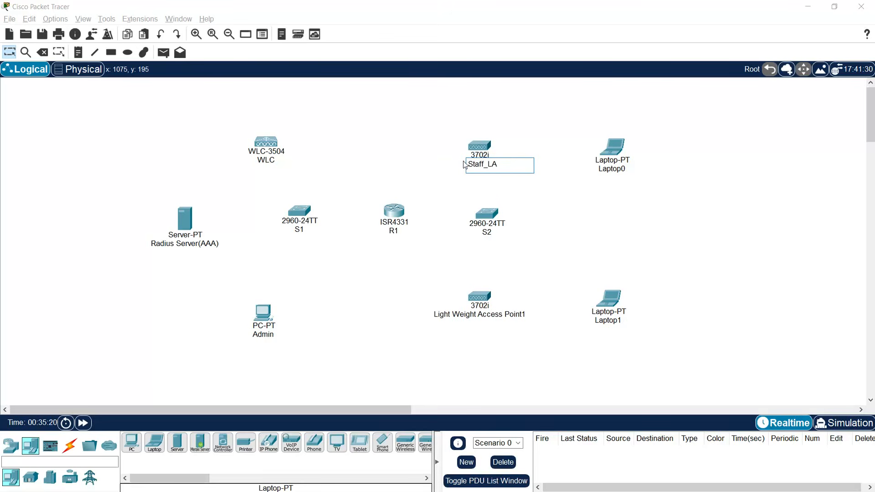
pyautogui.write('P')
pyautogui.press('Return')
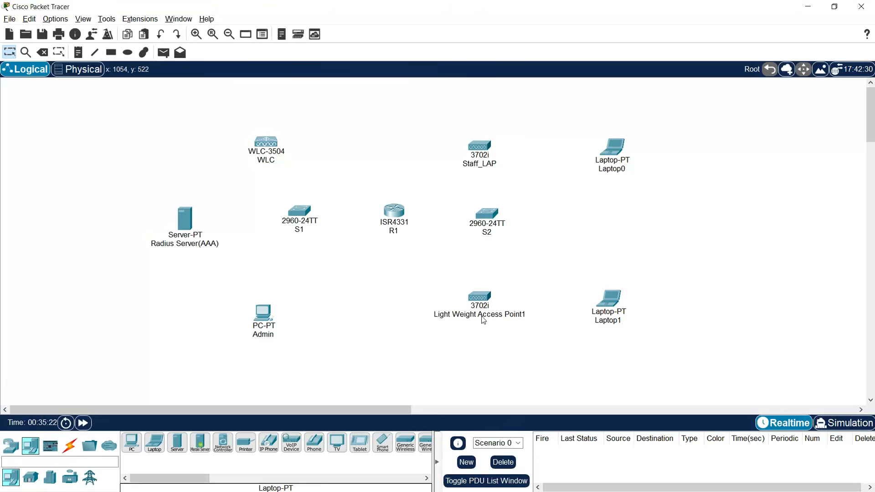
pyautogui.click(482, 317)
pyautogui.moveTo(520, 327); pyautogui.dragTo(459, 312)
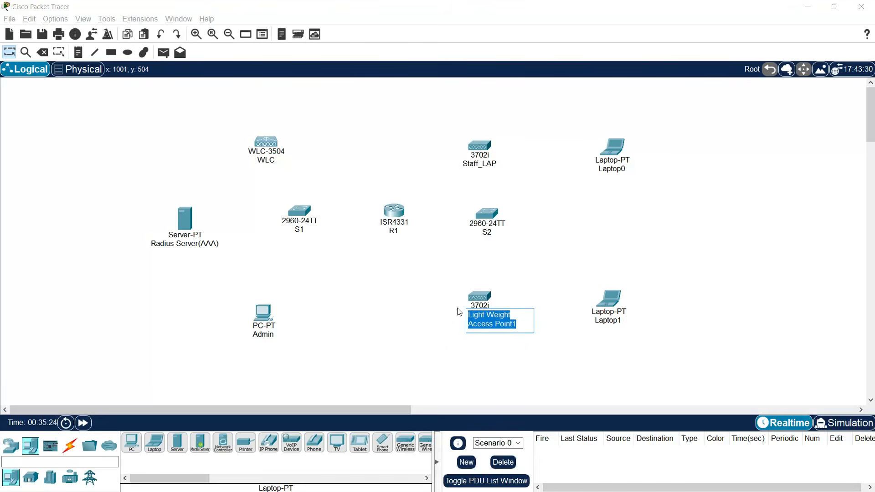
pyautogui.write('Student_LAP')
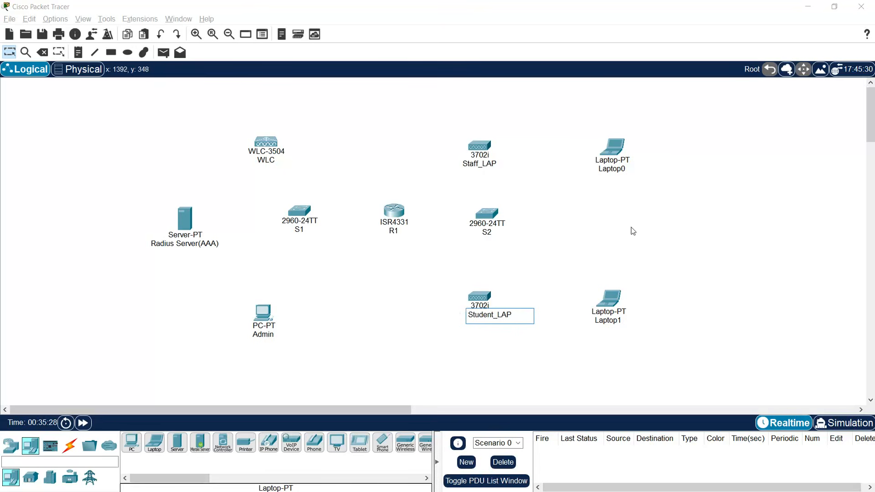
pyautogui.press('Return')
# - Rename the laptops Staff_Laptop and Student_Laptop
pyautogui.click(622, 174)
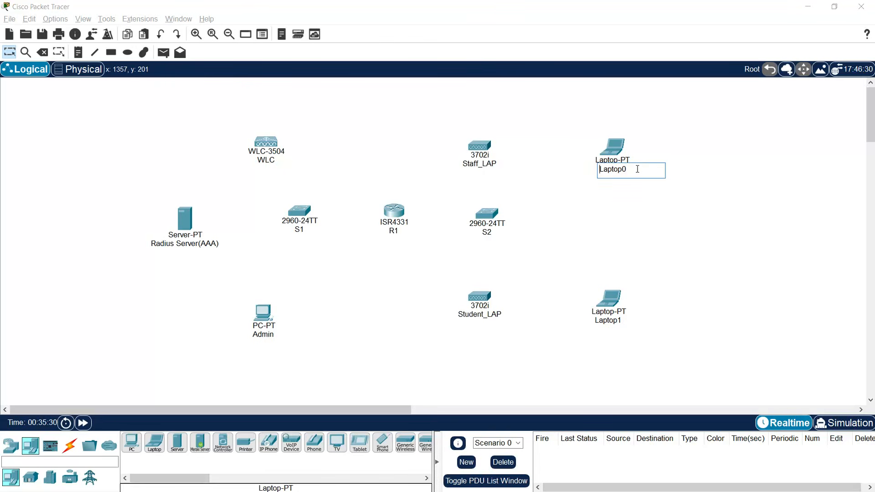
pyautogui.write('Staff_')
pyautogui.click(625, 321)
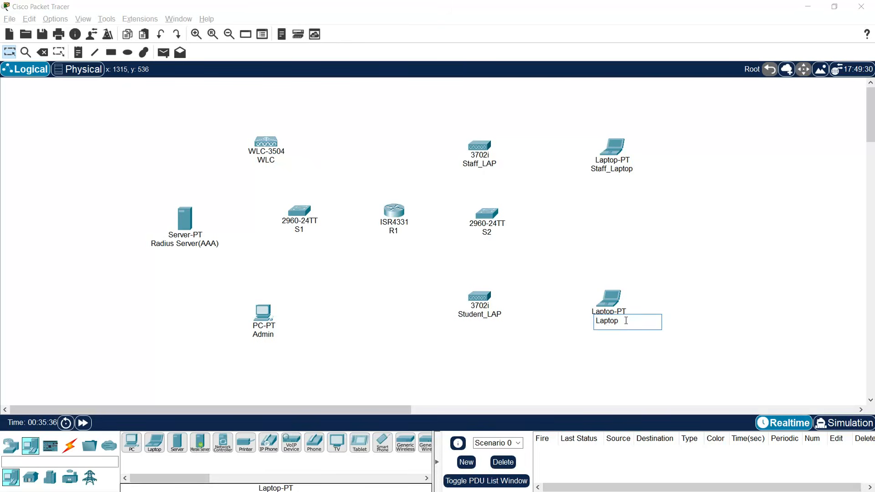
pyautogui.write('Student_')
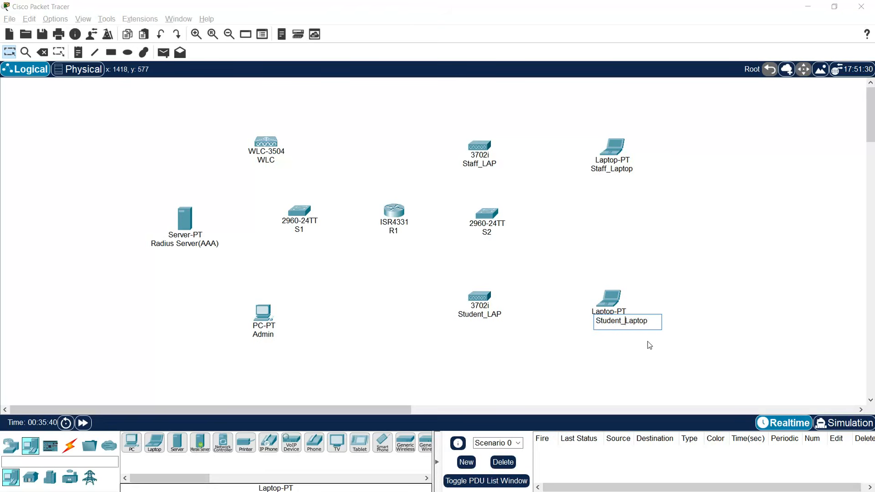
pyautogui.click(668, 234)
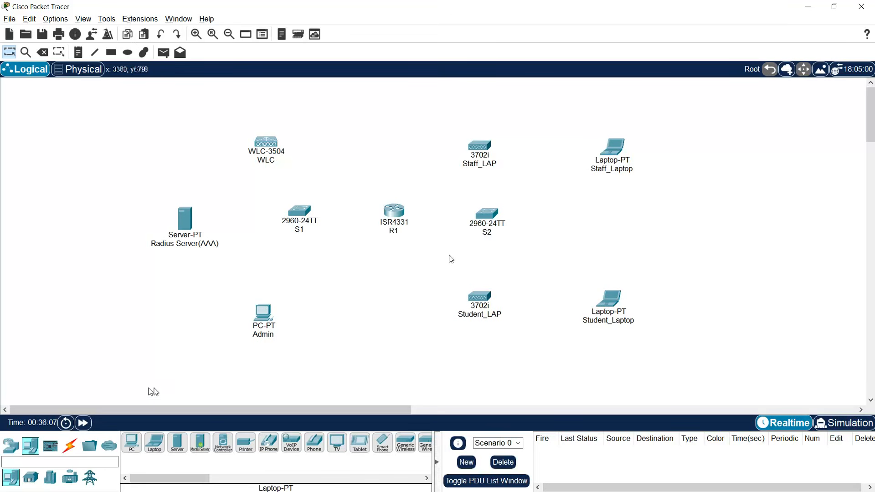
# - Cable R1 G0/0/0 to S1 G0/1 and R1 G0/0/1 to S2 G0/1 with copper straight-through
pyautogui.click(70, 445)
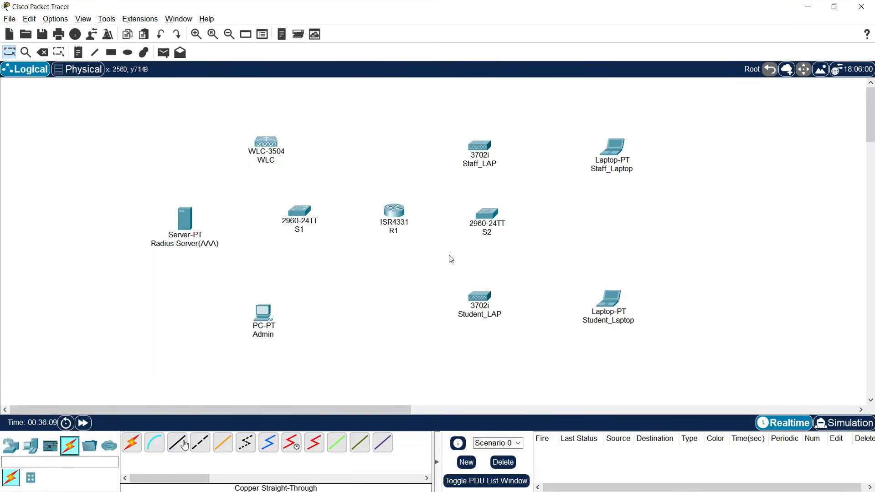
pyautogui.click(177, 443)
pyautogui.click(395, 214)
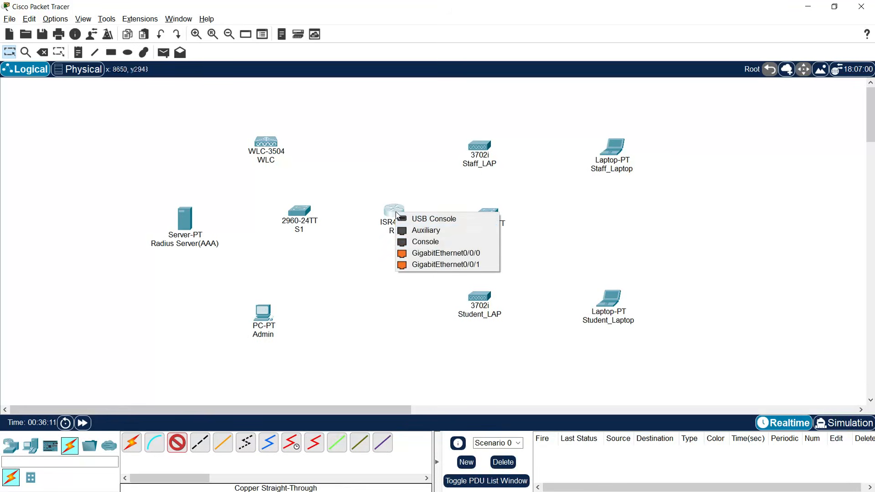
pyautogui.click(441, 254)
pyautogui.click(297, 212)
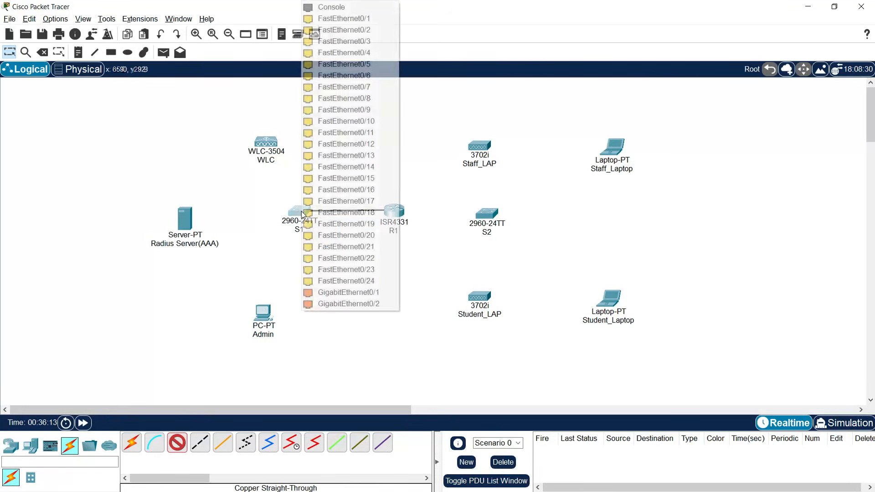
pyautogui.click(355, 293)
pyautogui.click(394, 213)
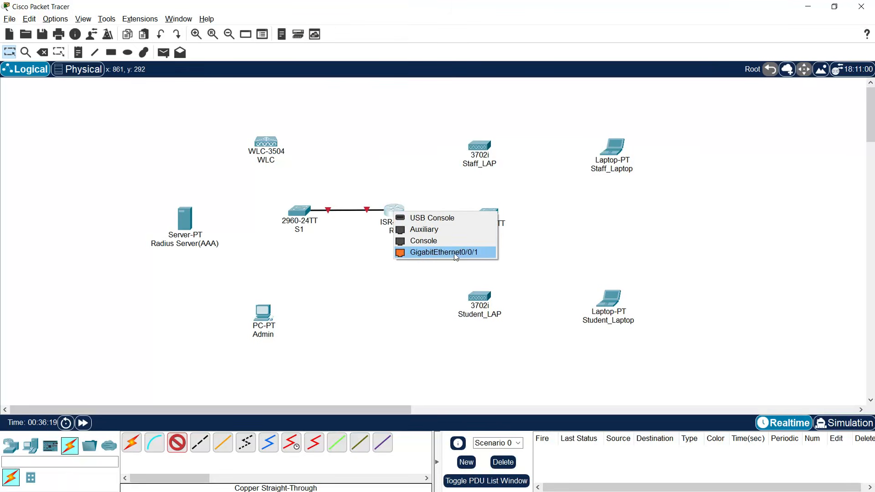
pyautogui.click(454, 253)
pyautogui.click(487, 213)
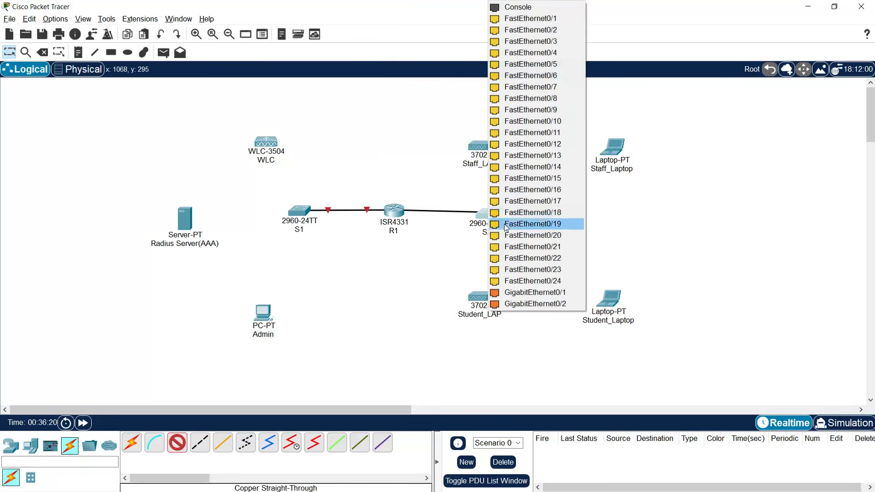
pyautogui.click(534, 293)
# - Connect S1 G0/2 to WLC G1, S1 Fa0/1 to the server, and S1 Fa0/2 to Admin
pyautogui.click(299, 211)
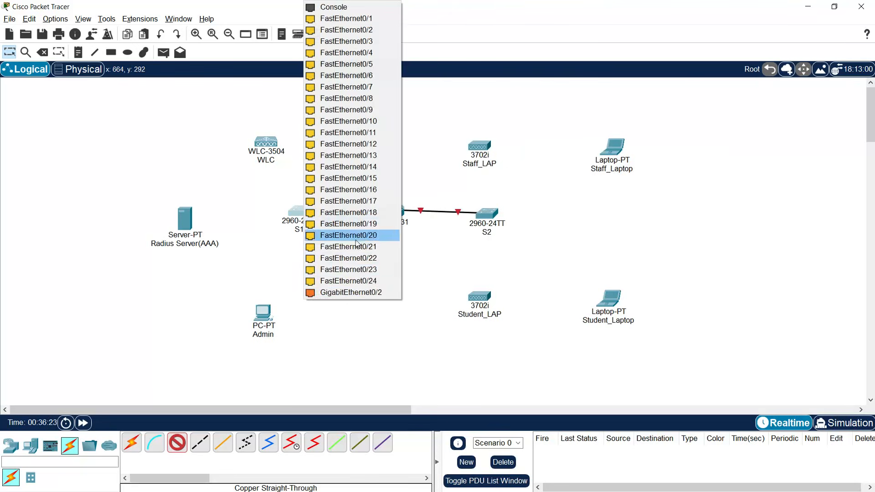
pyautogui.click(367, 294)
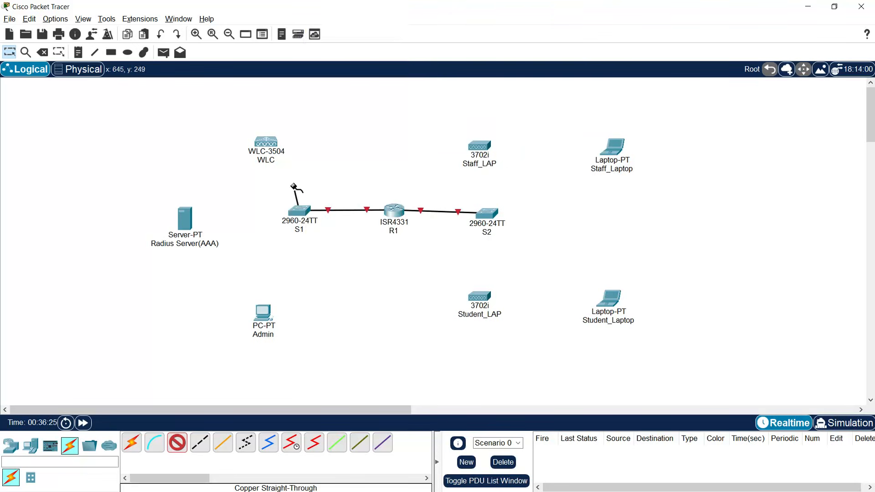
pyautogui.click(270, 145)
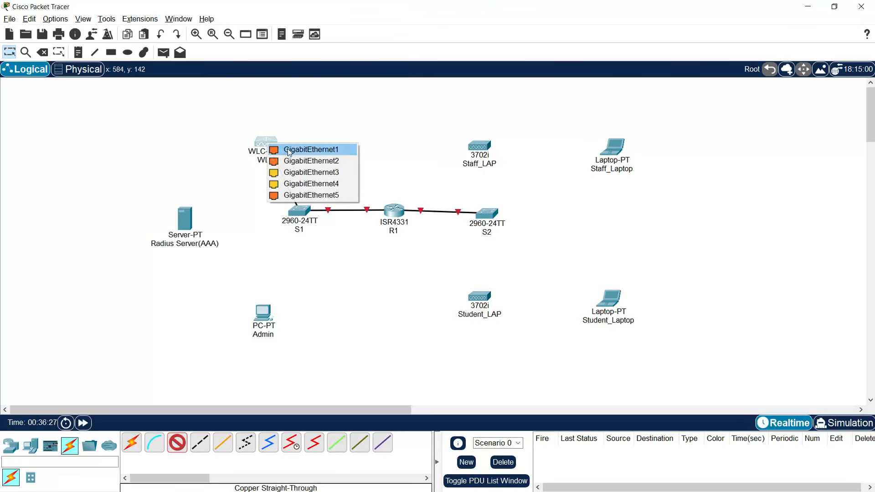
pyautogui.click(285, 150)
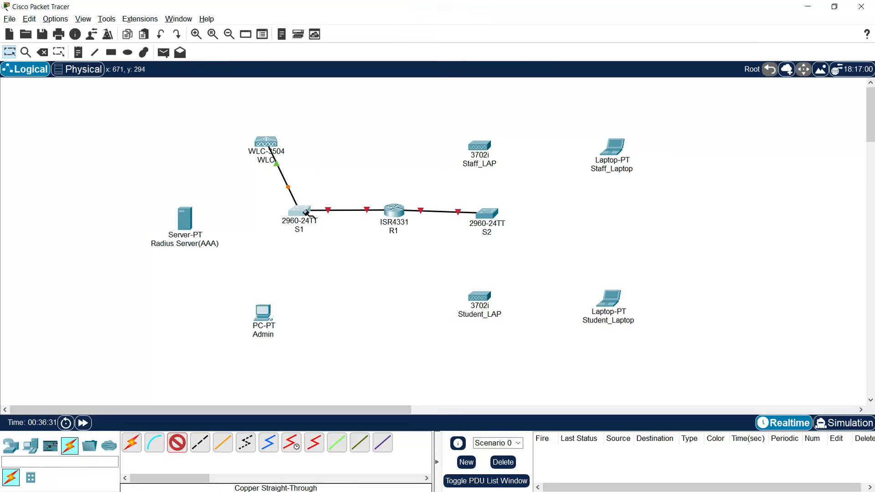
pyautogui.click(303, 212)
pyautogui.click(350, 19)
pyautogui.click(187, 220)
pyautogui.click(194, 222)
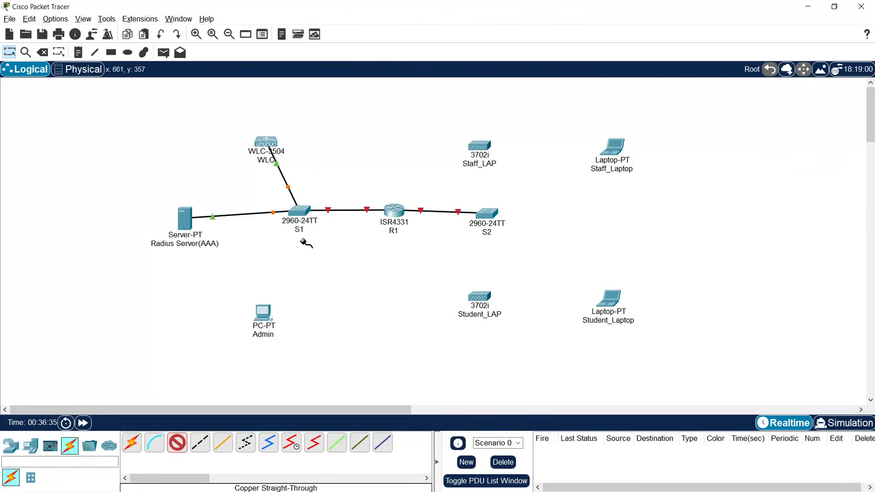
pyautogui.click(303, 214)
pyautogui.click(346, 231)
pyautogui.click(264, 313)
pyautogui.click(287, 355)
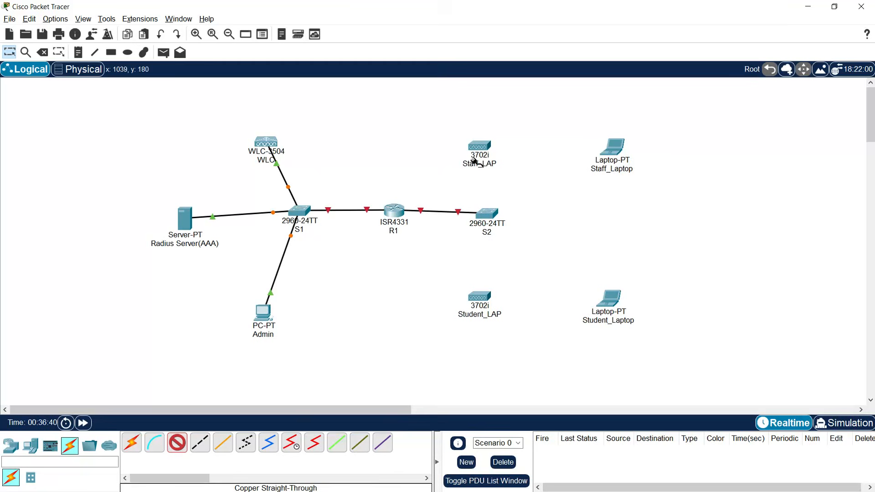
# - Connect S2 Fa0/1 to Staff_LAP G0 and S2 Fa0/2 to Student_LAP G0
pyautogui.click(485, 213)
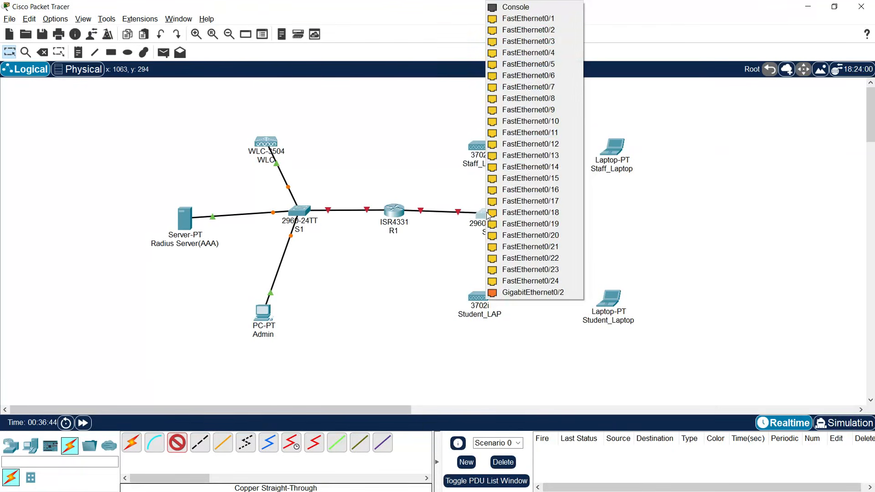
pyautogui.click(531, 30)
pyautogui.click(478, 146)
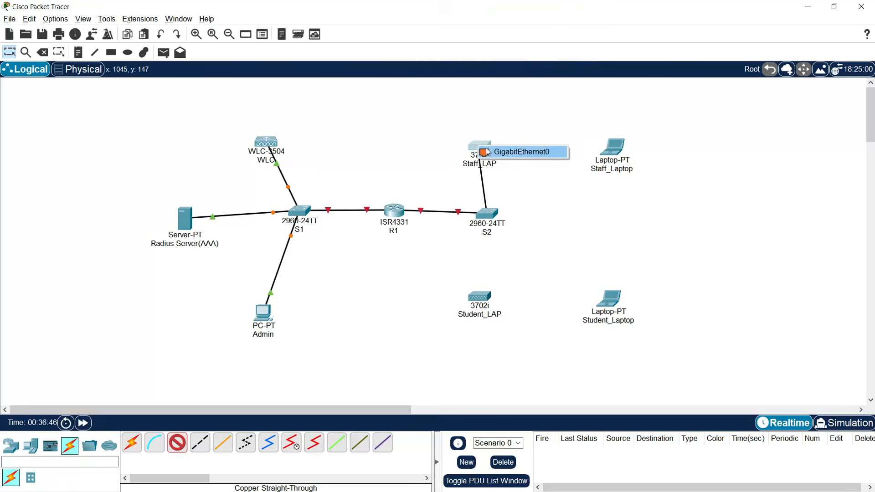
pyautogui.click(490, 153)
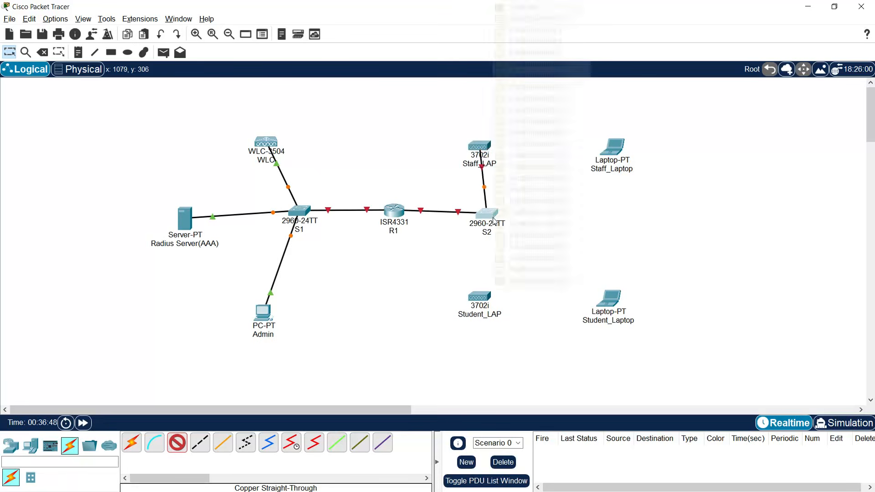
pyautogui.click(488, 214)
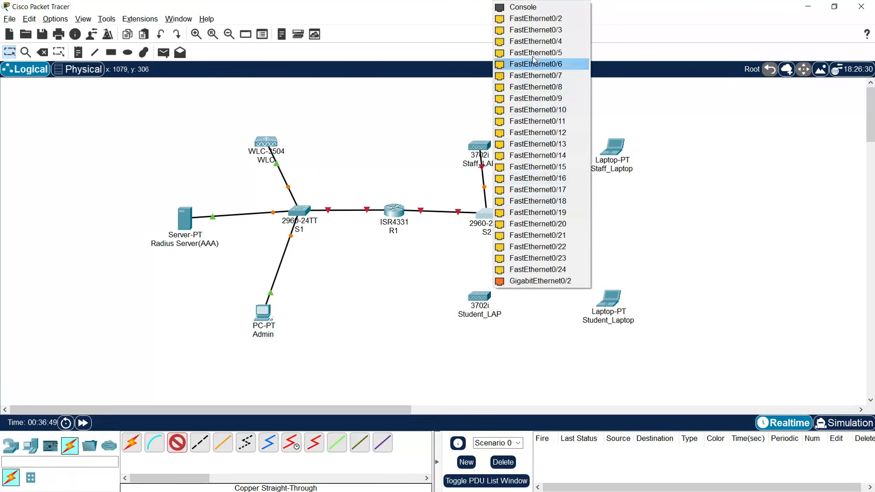
pyautogui.click(536, 21)
pyautogui.click(479, 295)
pyautogui.click(498, 303)
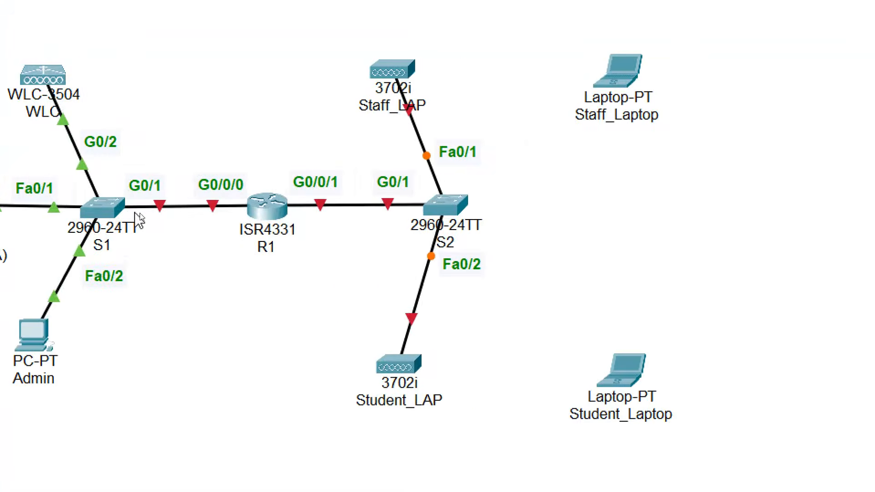
pyautogui.moveTo(69, 223)
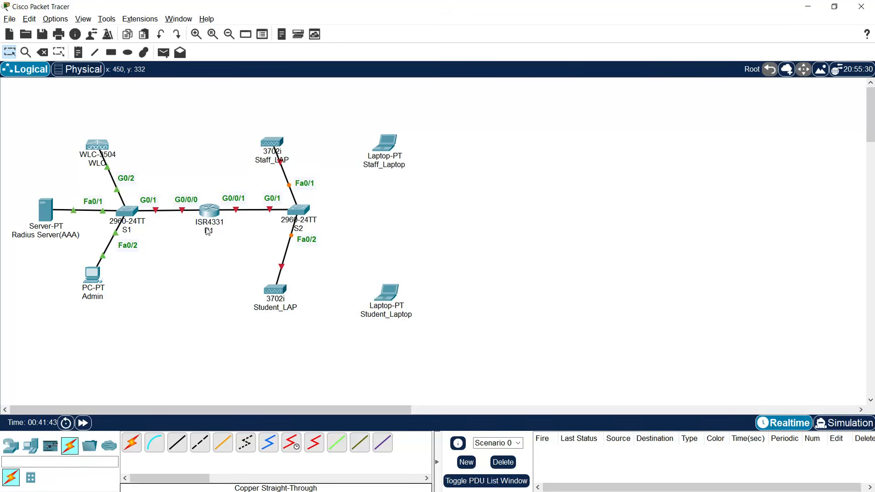
# - Open R1's CLI and decline the initial configuration dialog
pyautogui.click(210, 214)
pyautogui.moveTo(399, 86); pyautogui.dragTo(527, 25)
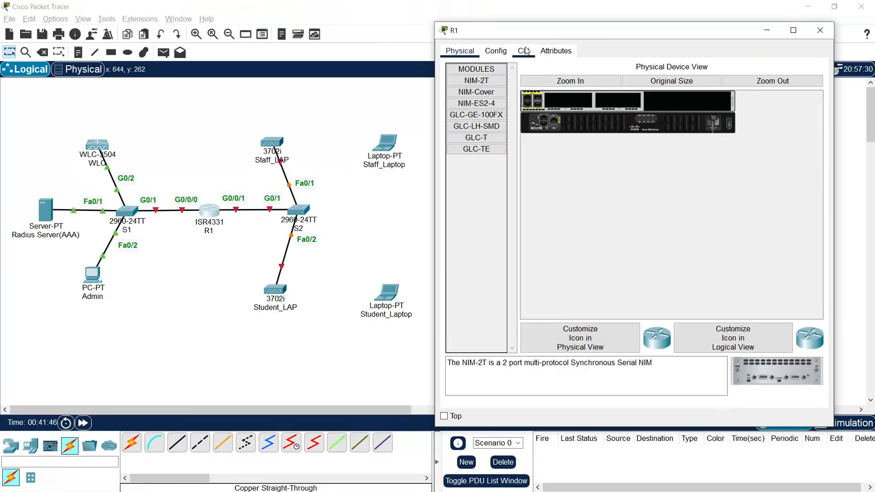
pyautogui.click(525, 50)
pyautogui.write('no')
pyautogui.press('Return')
pyautogui.press('Return')
# - Enter global configuration, set hostname R1, and run no ip domain-lookup
pyautogui.write('enable')
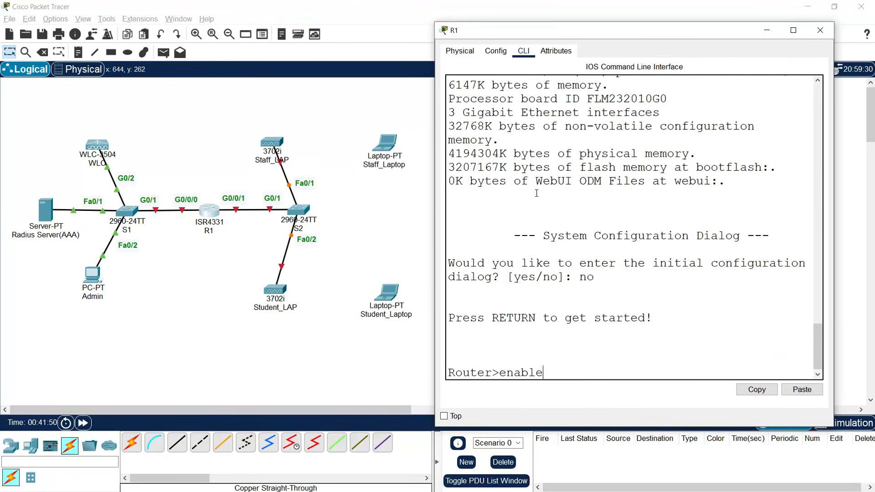
pyautogui.press('Return')
pyautogui.write('conf t')
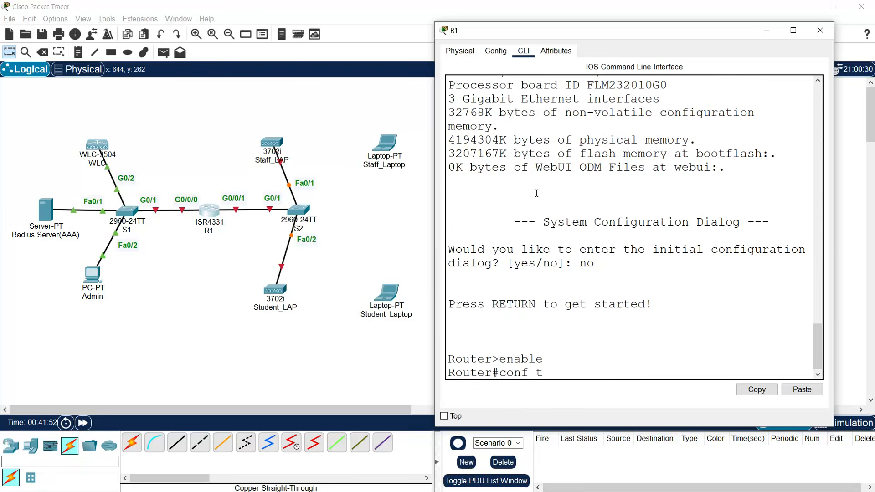
pyautogui.press('Return')
pyautogui.write('hostname R1')
pyautogui.press('Return')
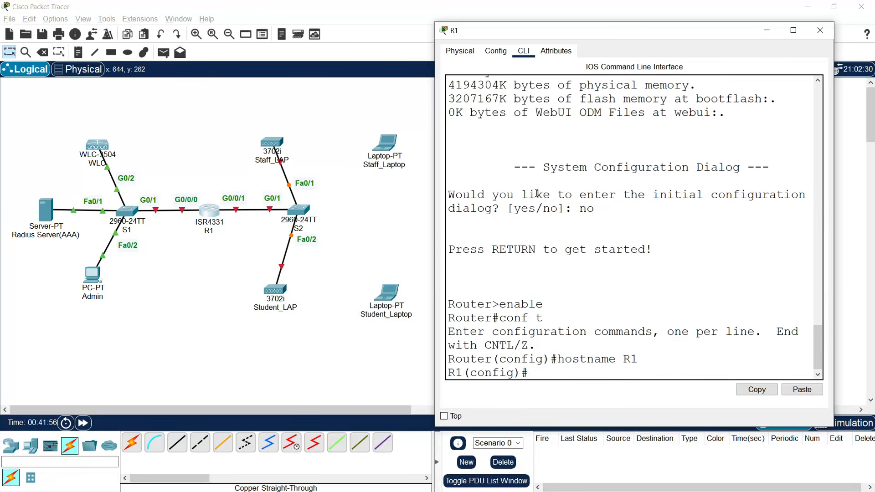
pyautogui.write('no ip domain-lookup')
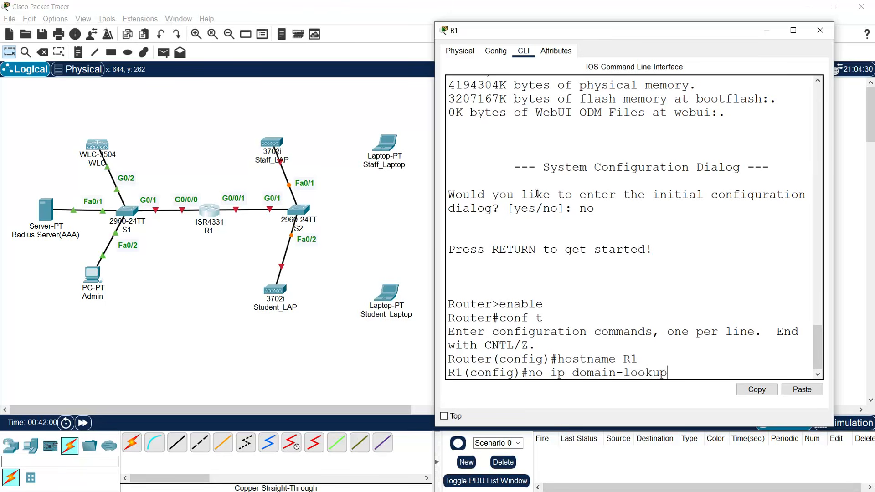
pyautogui.press('Return')
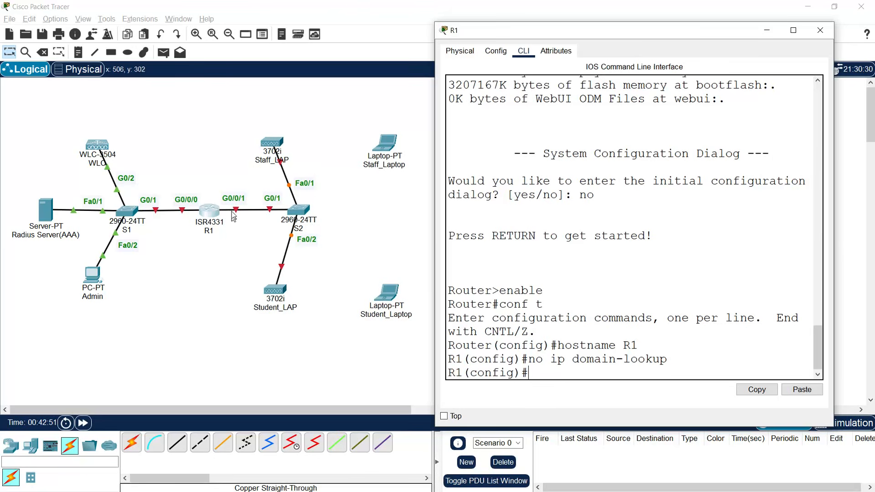
pyautogui.moveTo(497, 36); pyautogui.dragTo(67, 20)
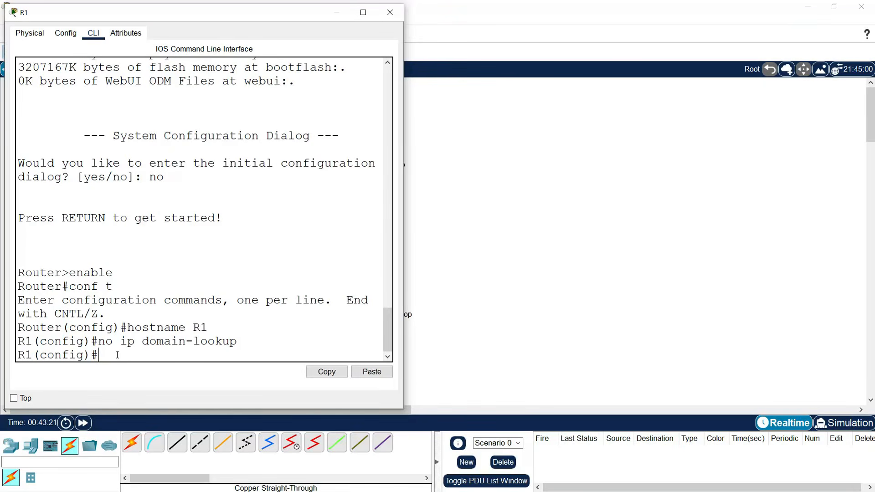
# - Assign R1's g0/0/0 the address 172.20.1.1 255.255.255.0 and enable it with no shutdown
pyautogui.write('interface g')
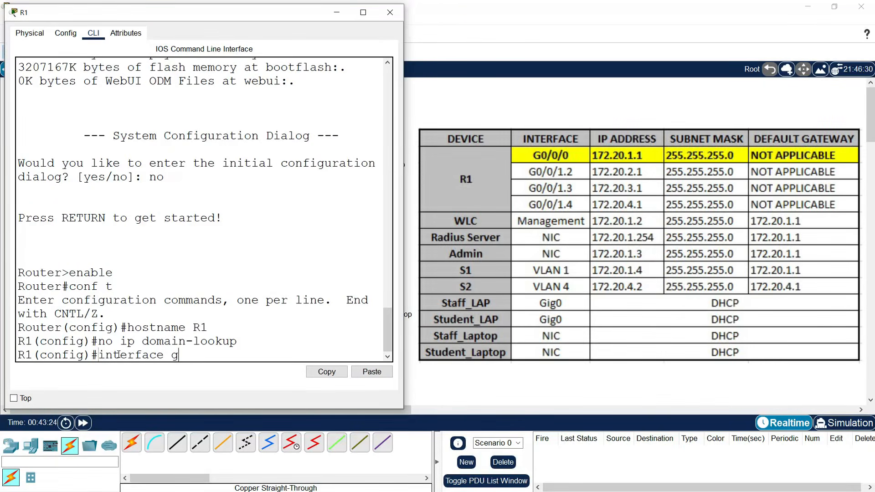
pyautogui.write('0/0/0')
pyautogui.press('Return')
pyautogui.write('ip address ')
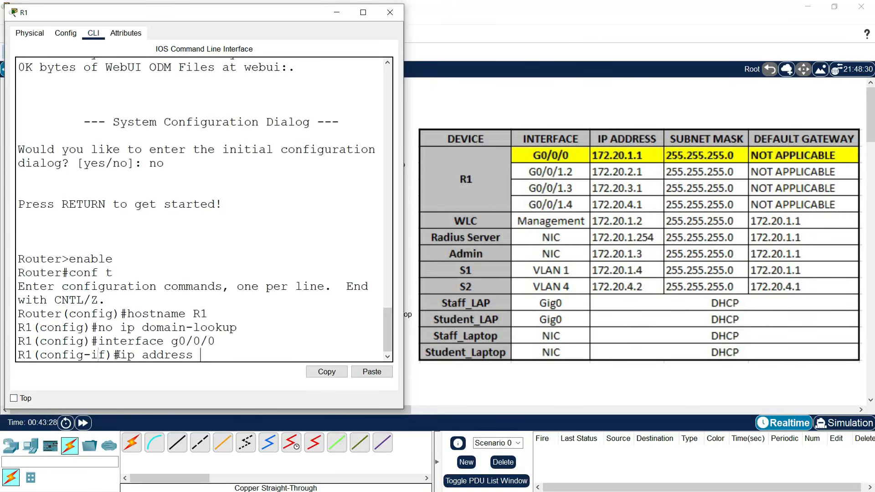
pyautogui.write('172.20.1.1 255.')
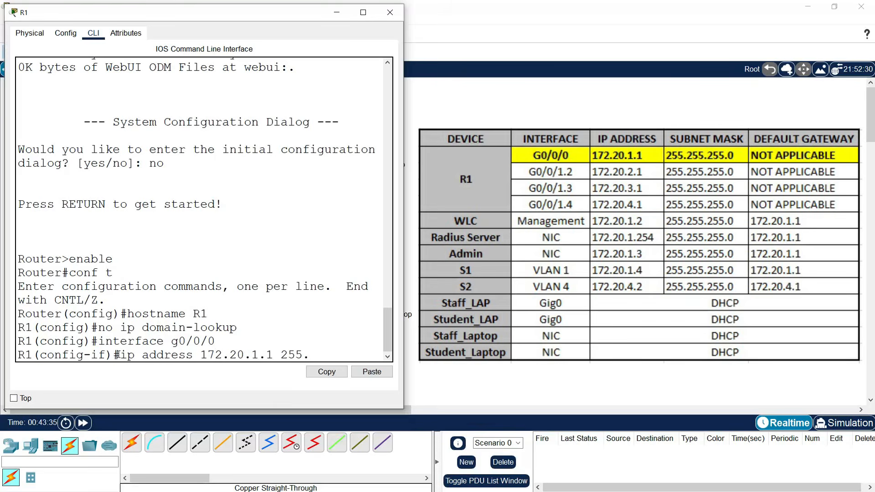
pyautogui.write('255.255.255.0')
pyautogui.press('Return')
pyautogui.write('no shutdow')
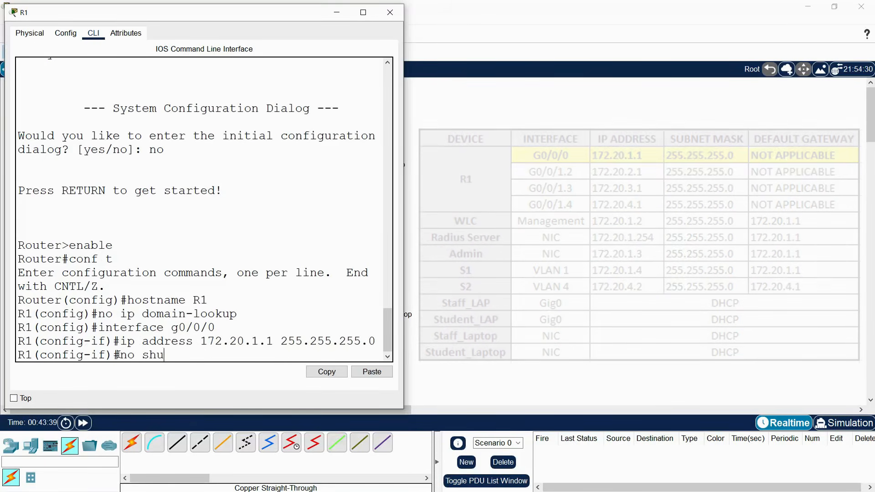
pyautogui.write('n')
pyautogui.press('Return')
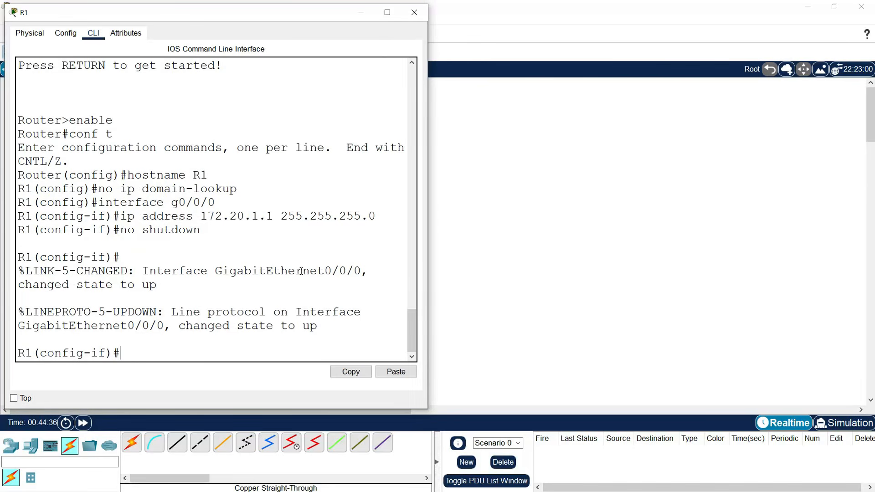
# - Create subinterface g0/0/1.2 with dot1q 2 and address 172.20.2.1 255.255.255.0
pyautogui.write('inter')
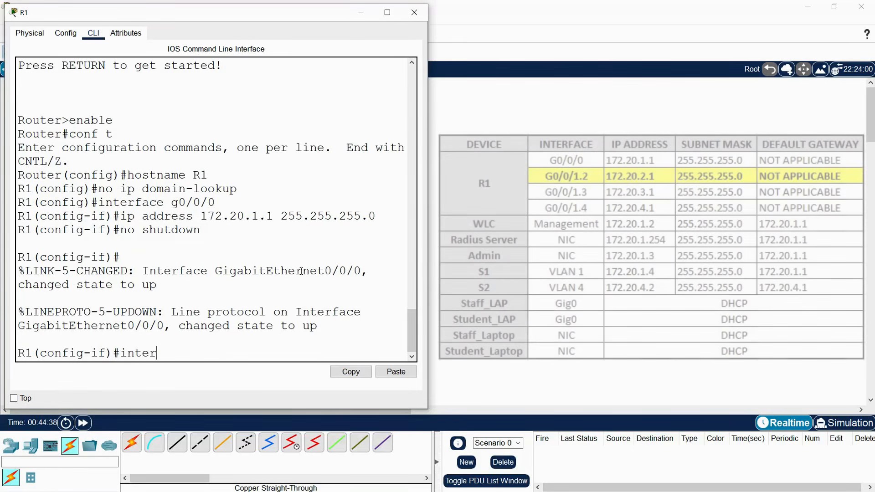
pyautogui.write('face g0/')
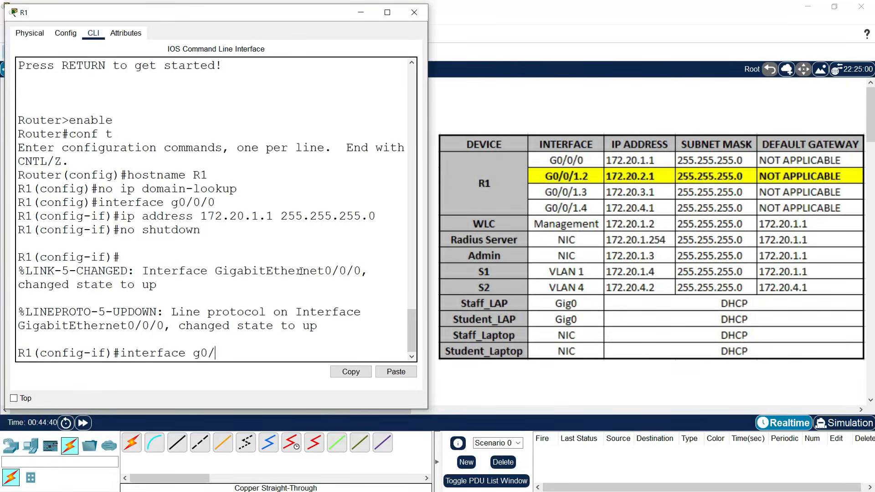
pyautogui.write('0/1.2')
pyautogui.press('Return')
pyautogui.write('enca')
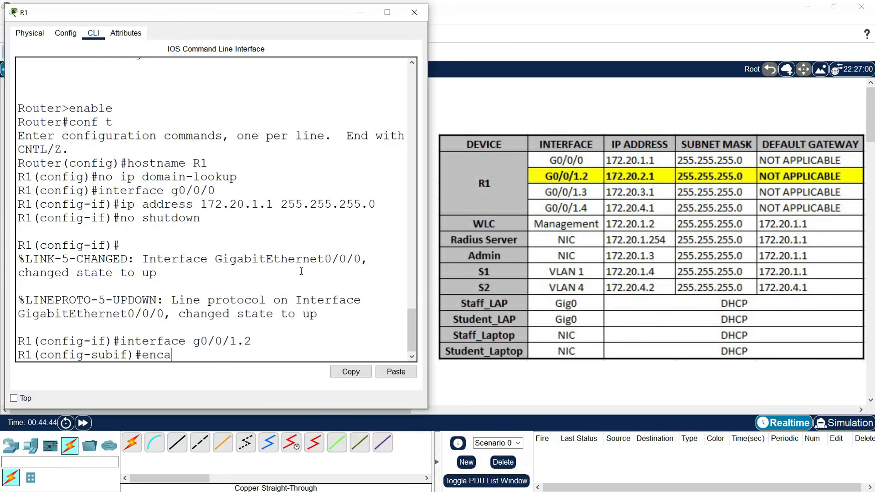
pyautogui.write('psulation dot1q 2')
pyautogui.press('Return')
pyautogui.write('ip address')
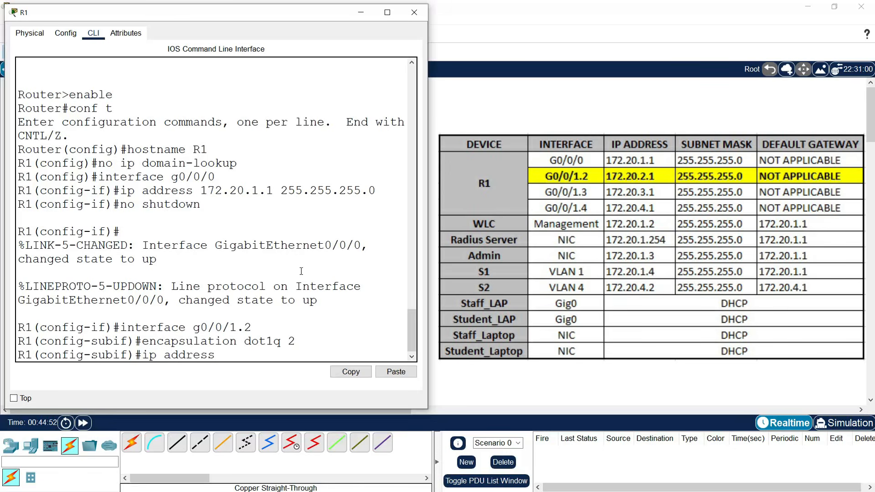
pyautogui.write('172.20.2.1 255.255.255.0')
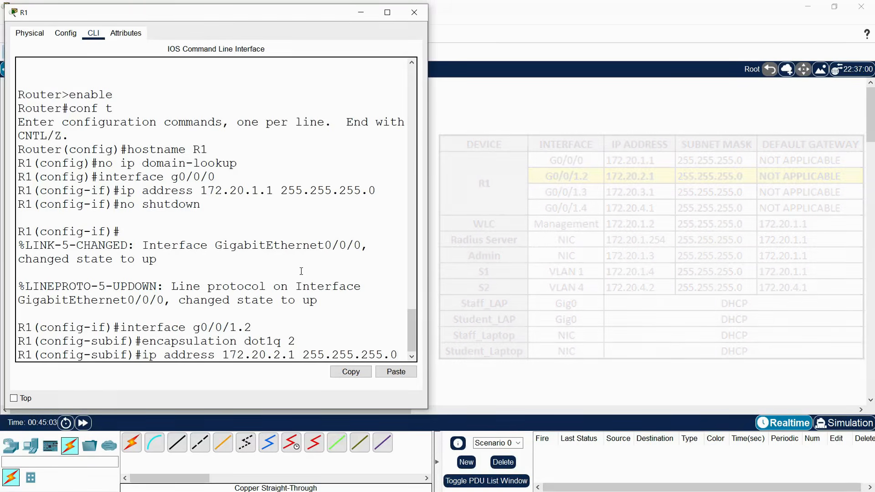
pyautogui.press('Return')
pyautogui.press('Return')
# - Create subinterface g0/0/1.3 with dot1q 3 and address 172.20.3.1 255.255.255.0
pyautogui.write('interface g0/0/1')
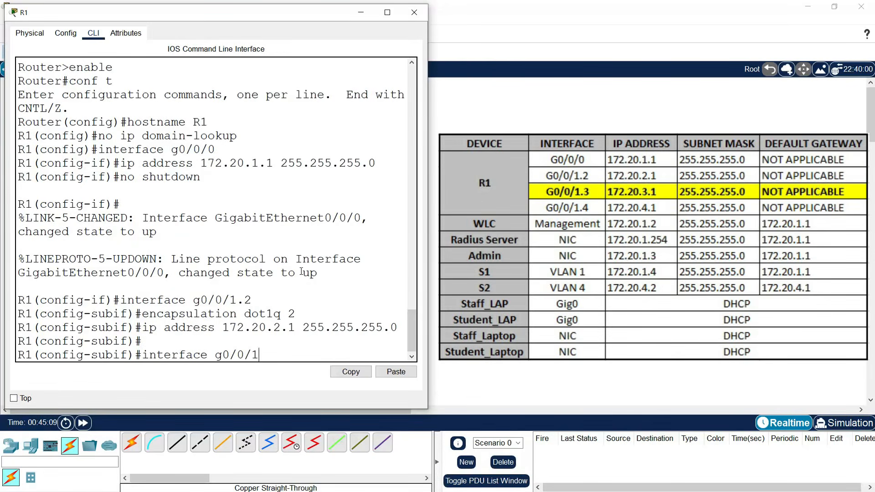
pyautogui.write('.3')
pyautogui.press('Return')
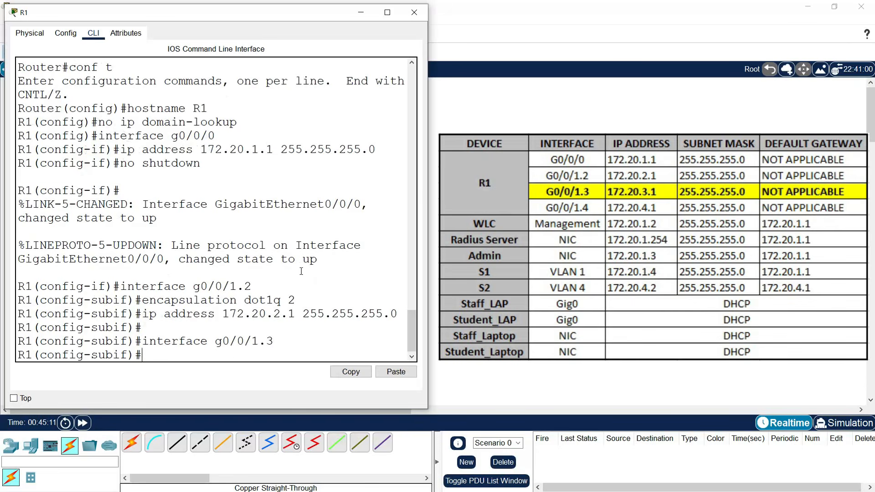
pyautogui.write('encapsulation dot1q 3')
pyautogui.press('Return')
pyautogui.write('ip address')
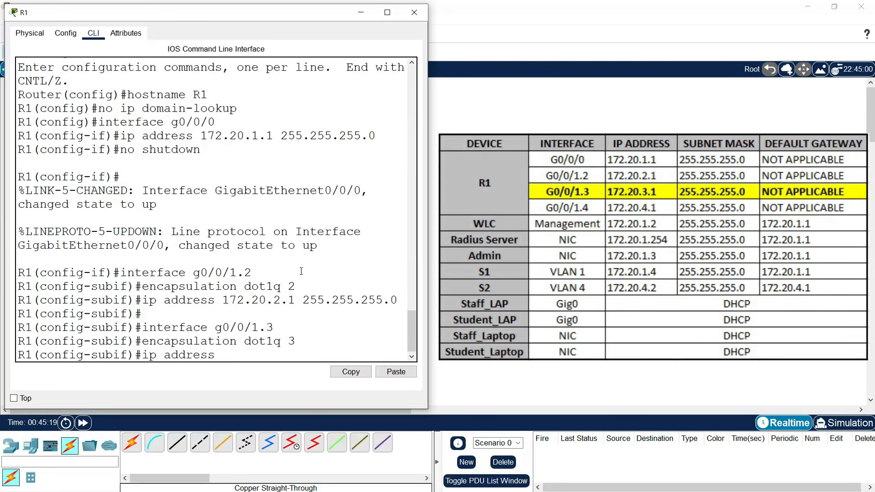
pyautogui.write(' 172.20.3.1 255.255.255.0')
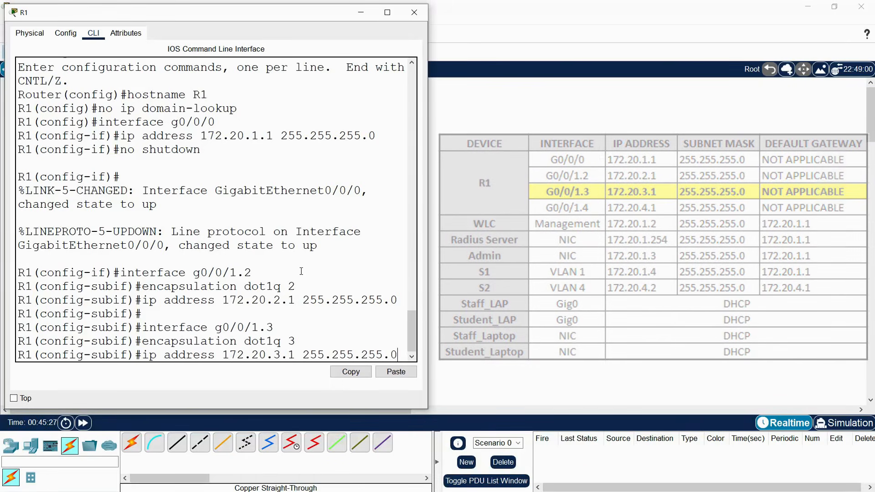
pyautogui.press('Return')
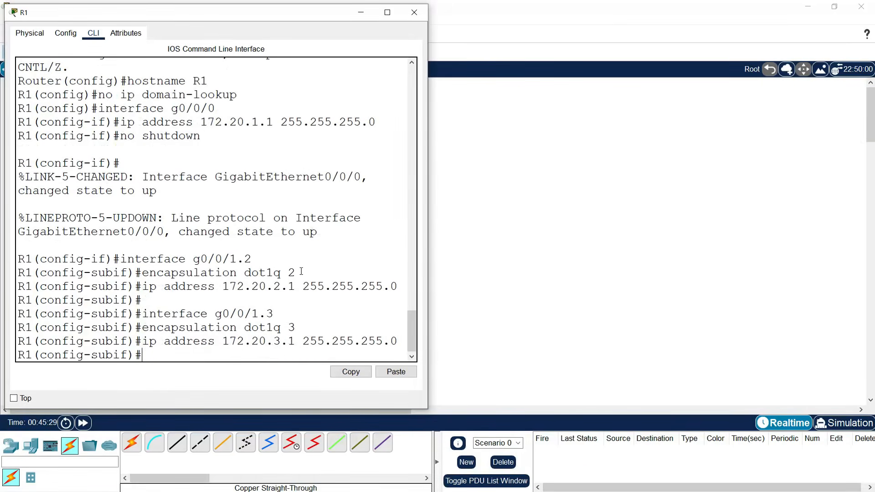
# - Create R1 subinterface g0/0/1.4 with encapsulation dot1q 4 and IP 172.20.4.1 255.255.255.0
pyautogui.press('Return')
pyautogui.write('interface g0/0/1.4')
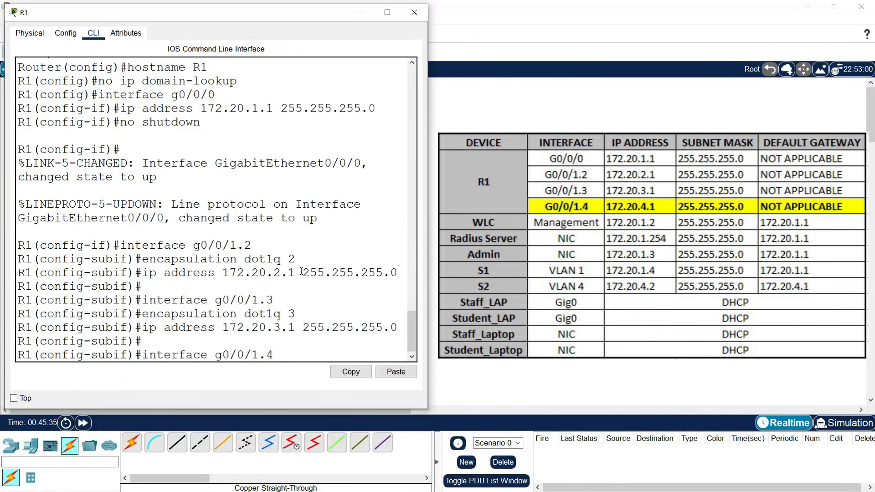
pyautogui.press('Return')
pyautogui.write('encapsulation dot1q 4')
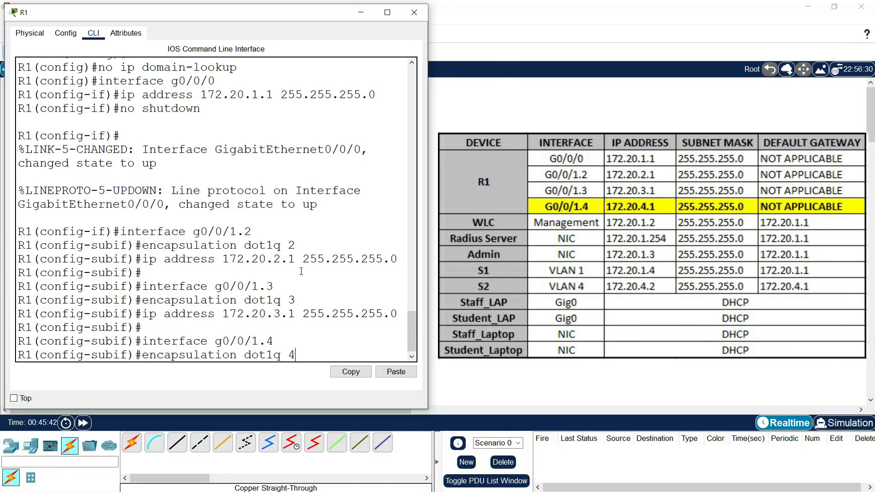
pyautogui.press('Return')
pyautogui.write('ip address')
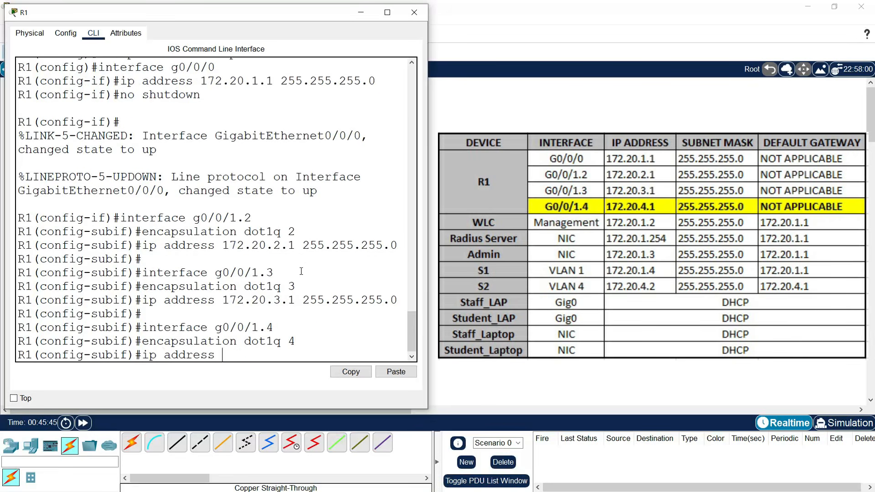
pyautogui.write(' 172.20.4.1 25')
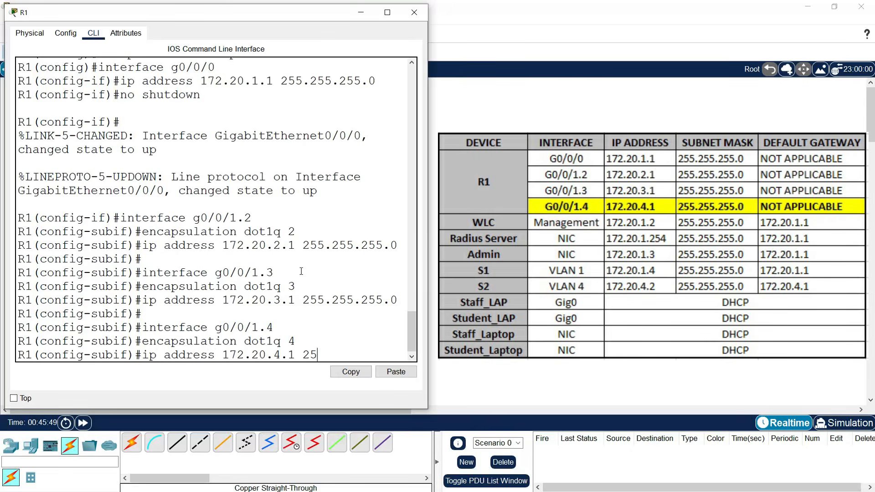
pyautogui.write('5.255.255.0')
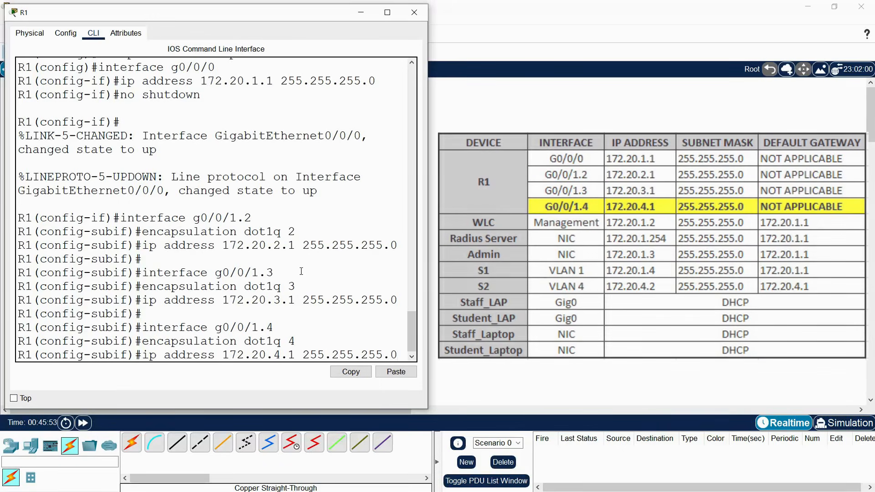
pyautogui.press('Return')
pyautogui.press('Return')
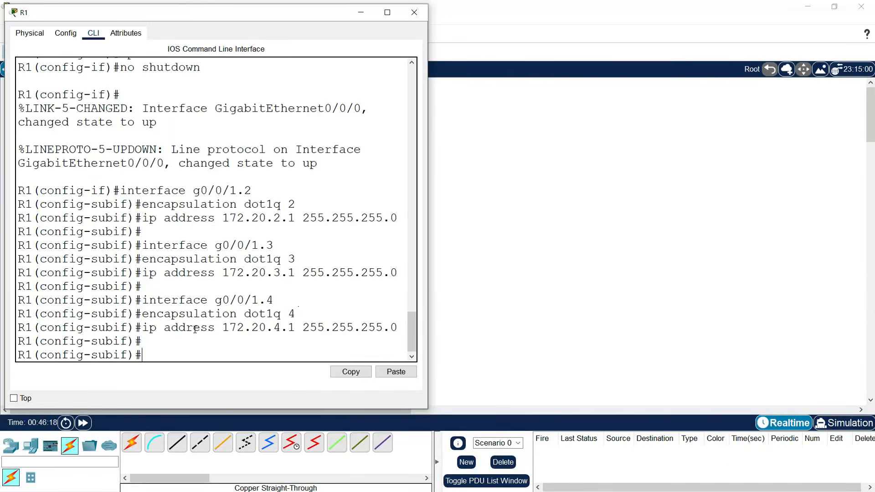
# - Bring up R1's interface g0/0/1 with no shutdown and leave configuration mode
pyautogui.write('interface g0/0')
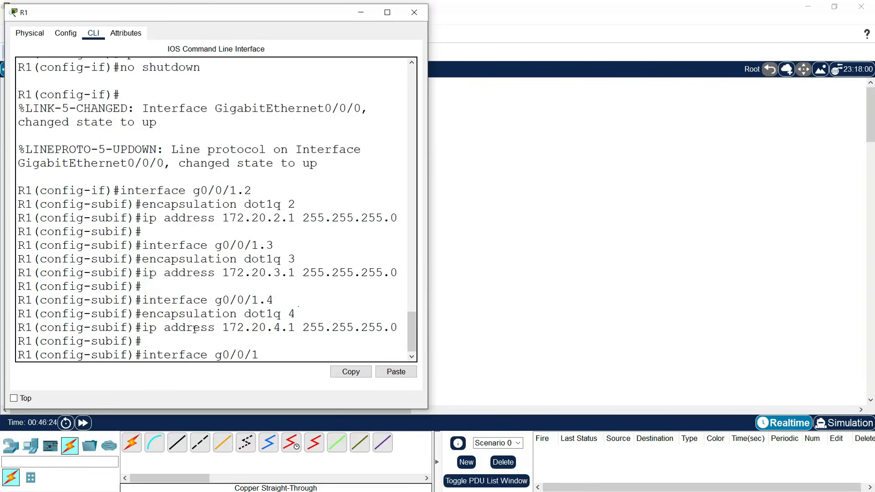
pyautogui.write('/1')
pyautogui.press('Return')
pyautogui.write('no shutdown')
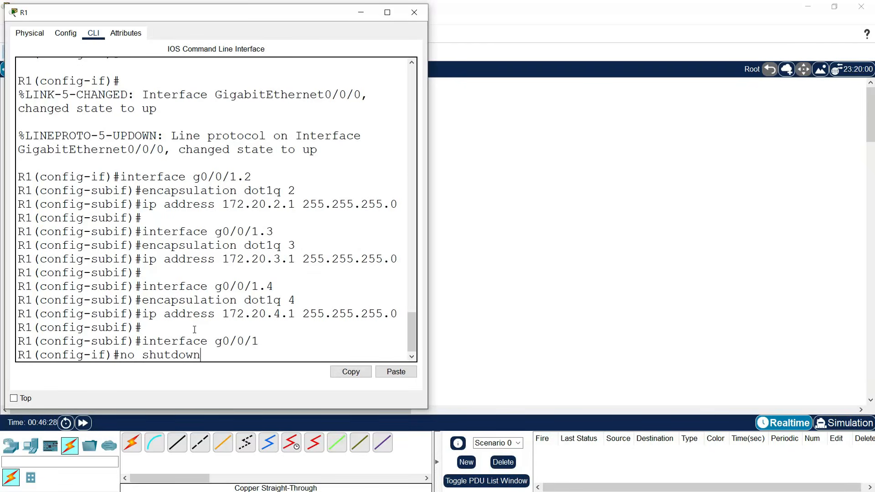
pyautogui.press('Return')
pyautogui.press('Return')
pyautogui.press('Return')
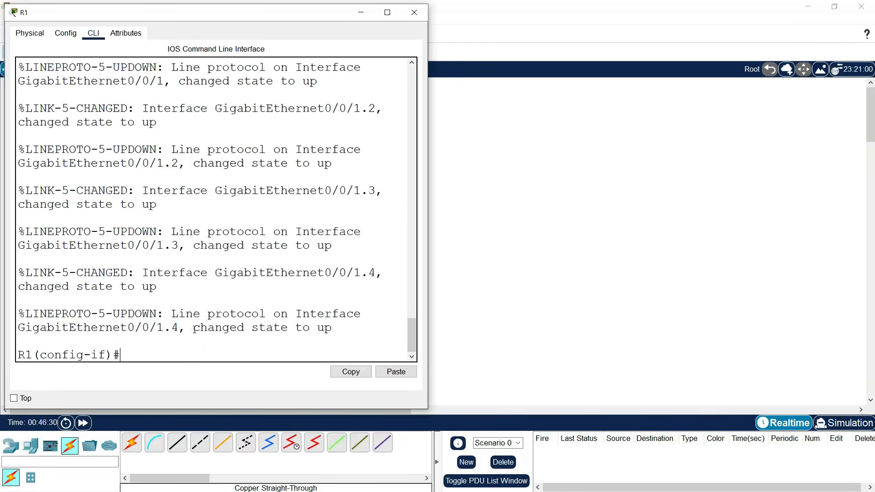
pyautogui.write('end')
pyautogui.press('Return')
pyautogui.press('Return')
pyautogui.press('Return')
# - Run show ip interface brief on R1 and check addresses like 172.20.1.1 and g0/0/1.2
pyautogui.write('s')
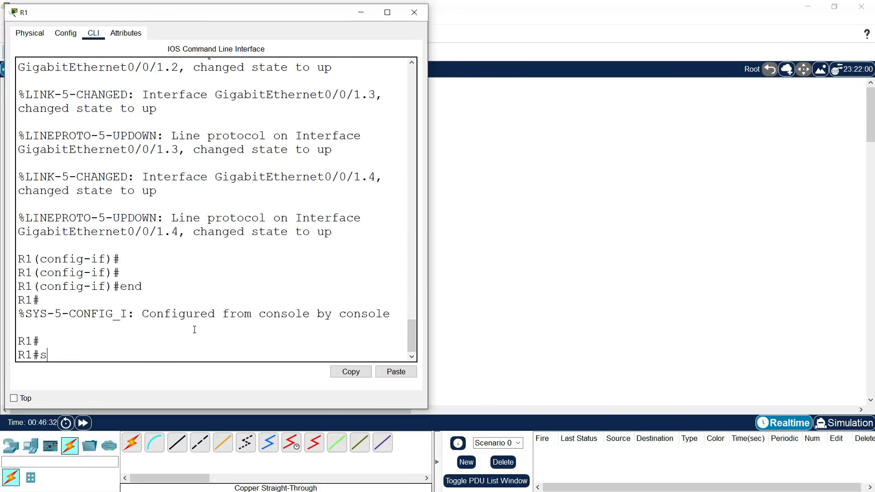
pyautogui.write('how ip interface breif')
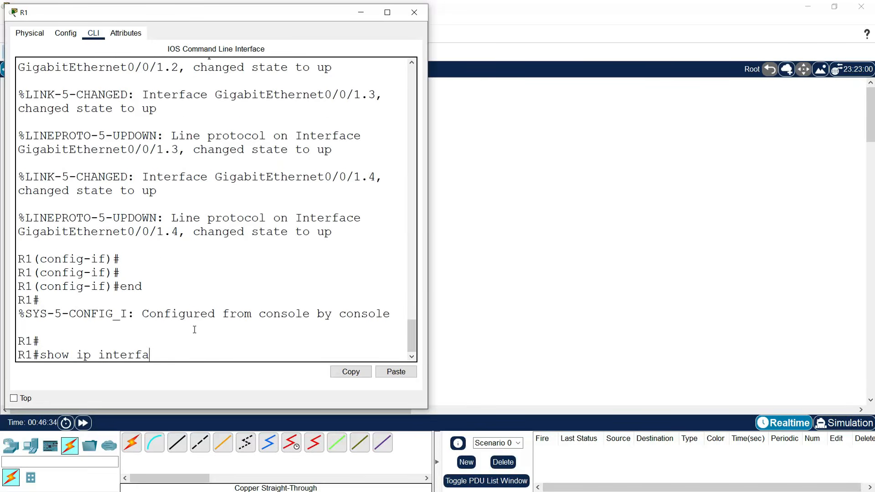
pyautogui.press('BackSpace')
pyautogui.press('BackSpace')
pyautogui.press('BackSpace')
pyautogui.write('ief')
pyautogui.press('Return')
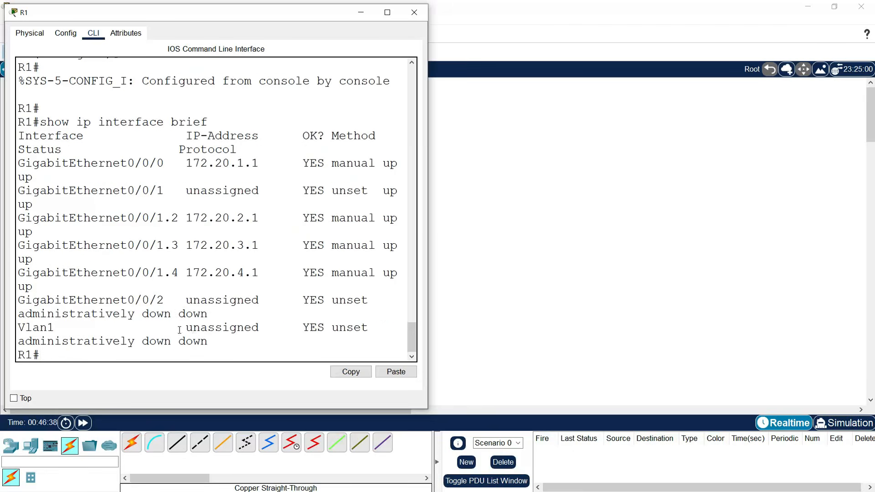
pyautogui.moveTo(427, 224); pyautogui.dragTo(640, 244)
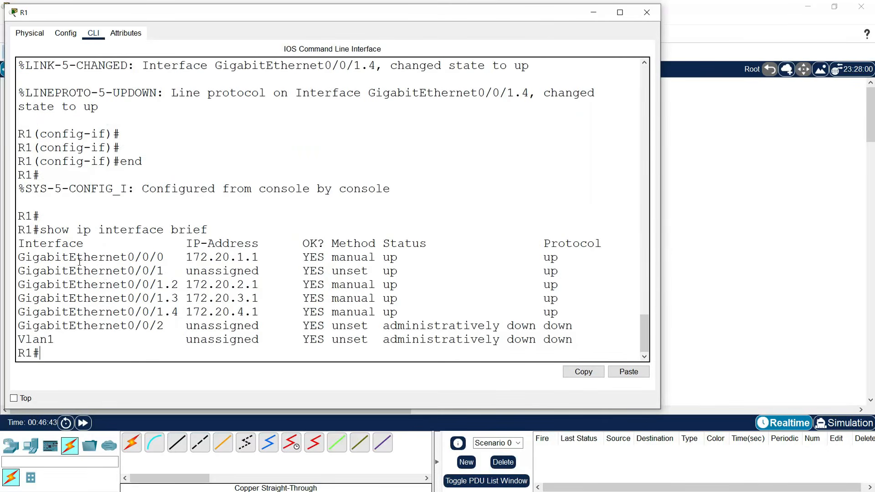
pyautogui.moveTo(128, 258); pyautogui.dragTo(273, 259)
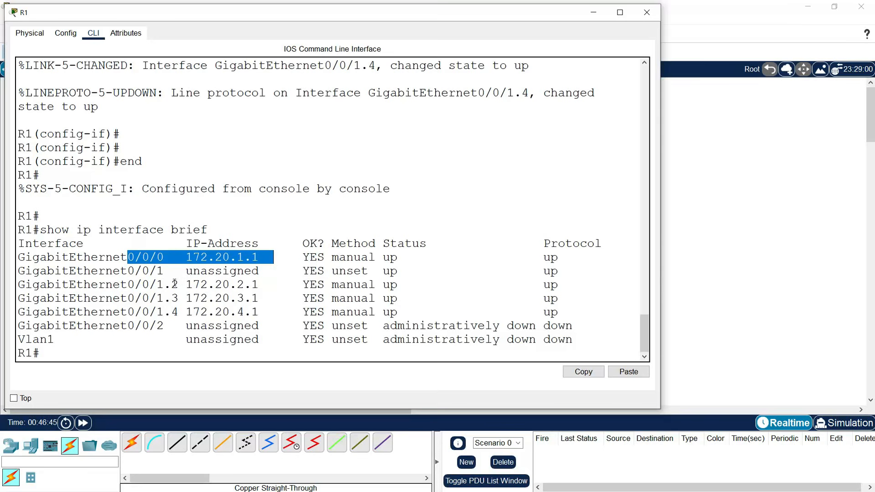
pyautogui.moveTo(123, 285); pyautogui.dragTo(270, 311)
# - Close R1's console and bring up switch S2's command line beside the topology
pyautogui.click(299, 317)
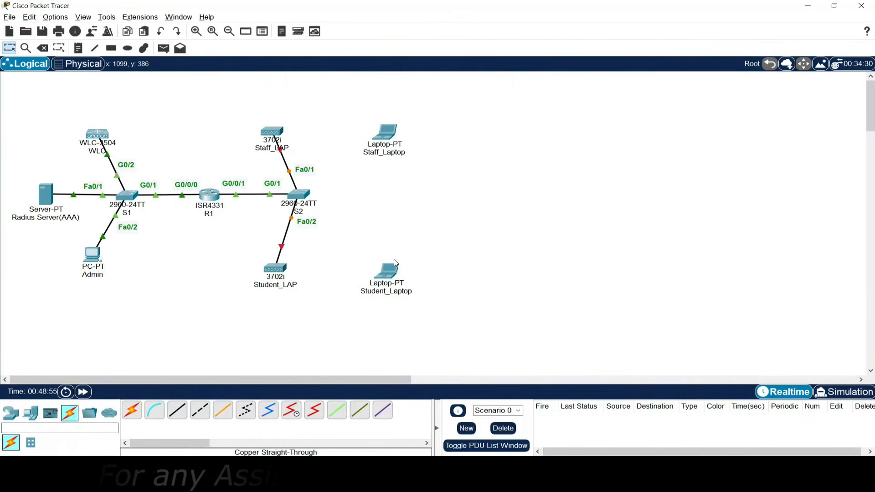
pyautogui.click(300, 193)
pyautogui.moveTo(433, 94); pyautogui.dragTo(581, 38)
pyautogui.click(544, 51)
# - On the switch, enter global config, set hostname S2 and disable DNS lookup
pyautogui.press('Return')
pyautogui.write('enable')
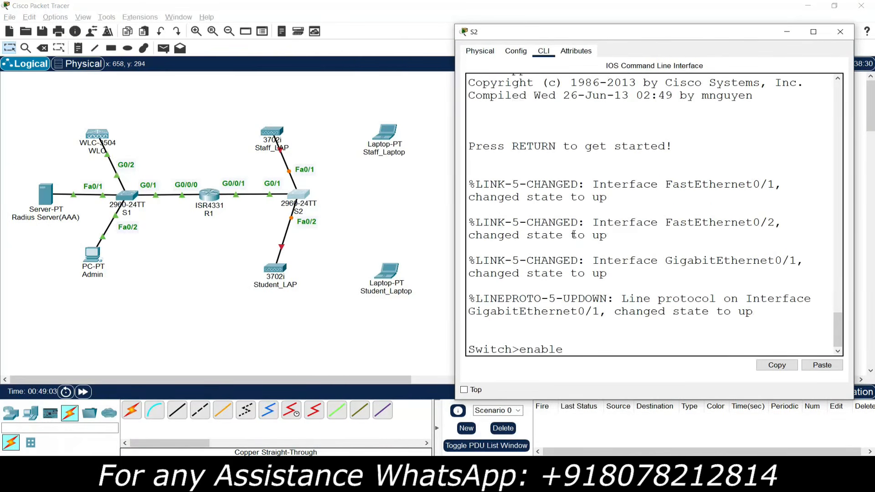
pyautogui.press('Return')
pyautogui.write('conf t')
pyautogui.press('Return')
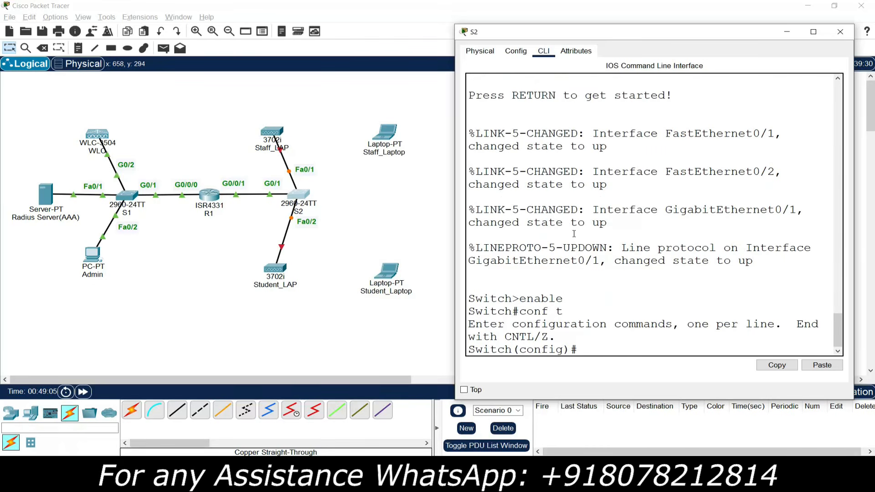
pyautogui.write('hostname S2')
pyautogui.press('Return')
pyautogui.write('no ip dom')
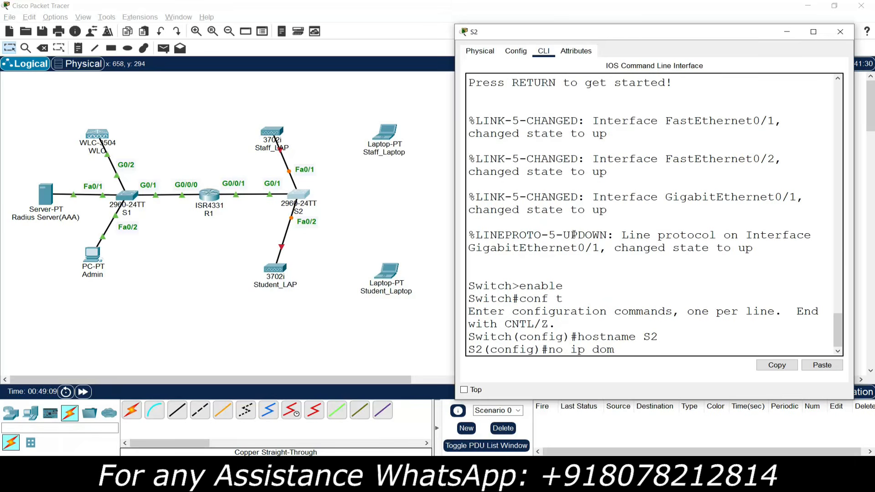
pyautogui.write('ain-lookup')
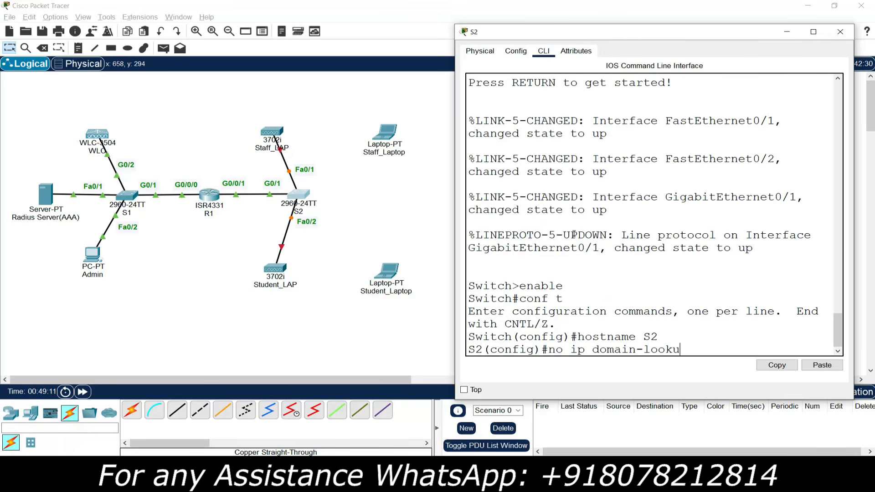
pyautogui.press('Return')
pyautogui.press('Return')
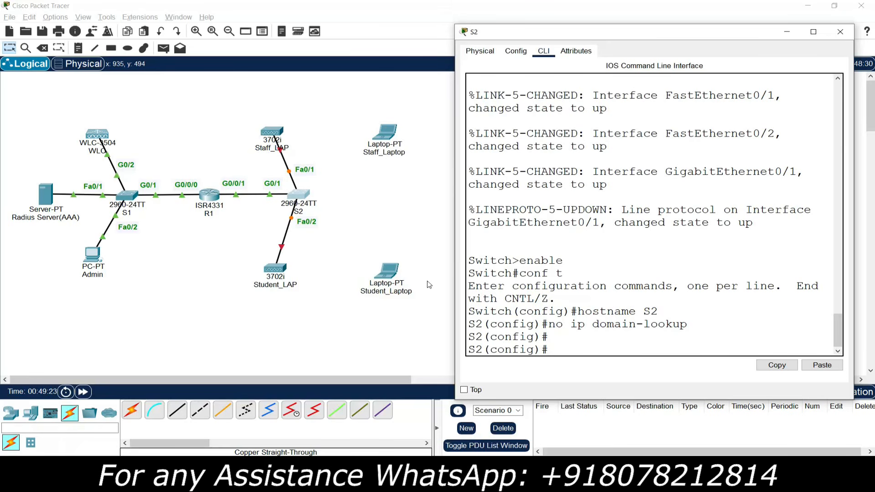
# - Create VLANs 2 Staff, 3 Student and 4 Management on S2
pyautogui.write('lan 2')
pyautogui.press('Return')
pyautogui.write('name staf')
pyautogui.press('BackSpace')
pyautogui.press('BackSpace')
pyautogui.press('BackSpace')
pyautogui.press('BackSpace')
pyautogui.write('Staff')
pyautogui.press('Return')
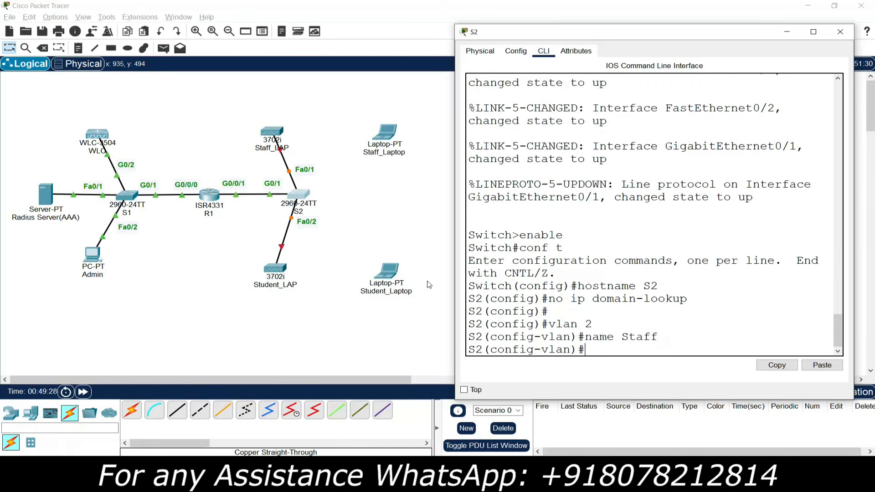
pyautogui.write('vlan ')
pyautogui.write('3')
pyautogui.press('Return')
pyautogui.write('name Student')
pyautogui.press('Return')
pyautogui.write('vlan ')
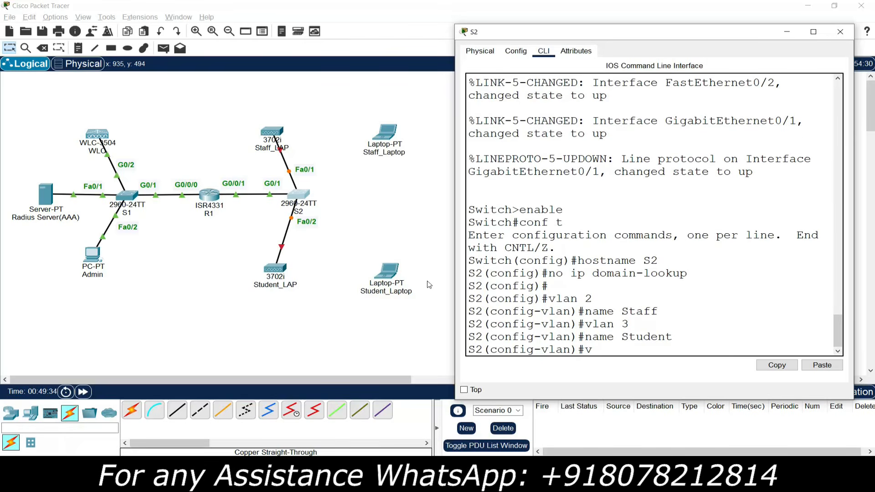
pyautogui.write('4')
pyautogui.press('Return')
pyautogui.write('name')
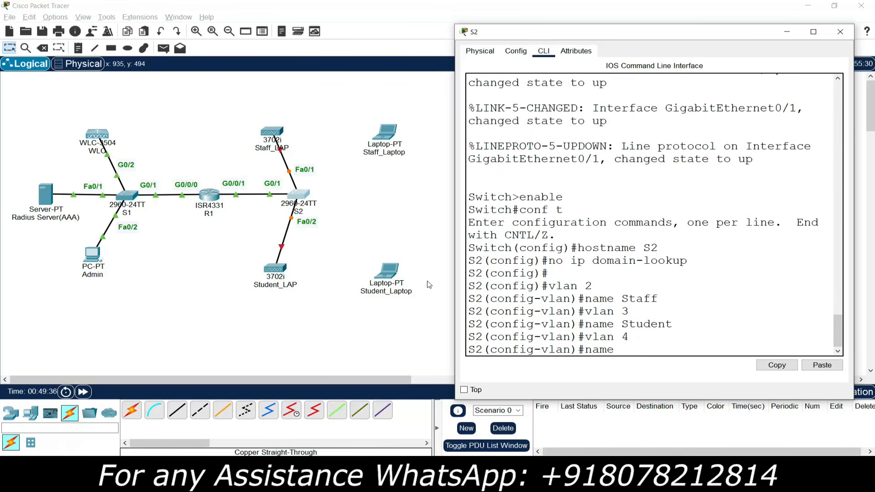
pyautogui.write(' Management')
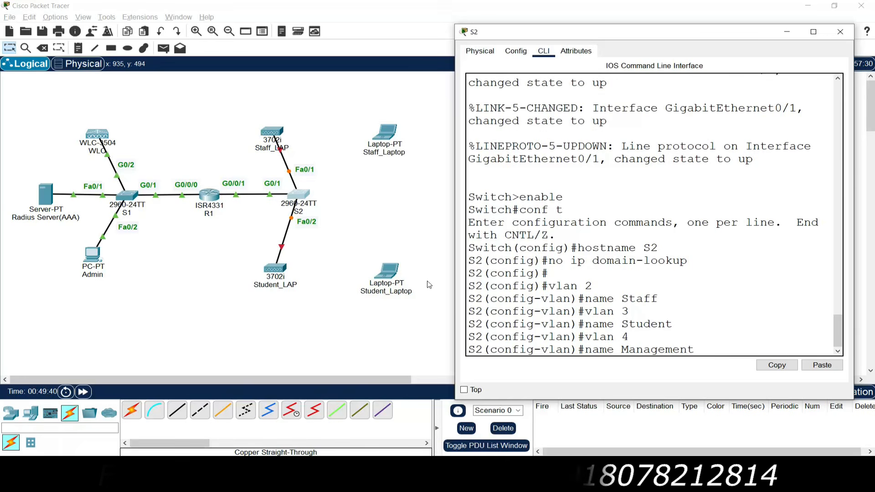
pyautogui.press('Return')
pyautogui.press('Return')
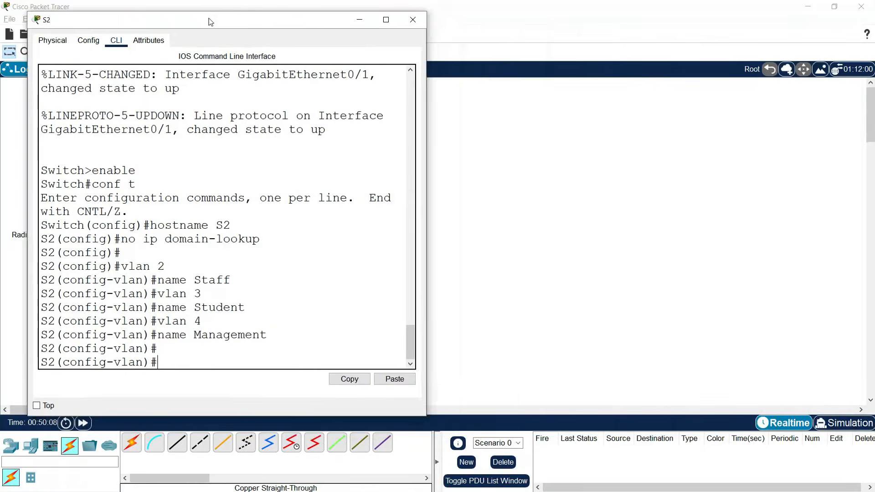
# - Give S2's VLAN 4 interface 172.20.4.2 255.255.255.0 and default gateway 172.20.4.1
pyautogui.moveTo(214, 23); pyautogui.dragTo(193, 19)
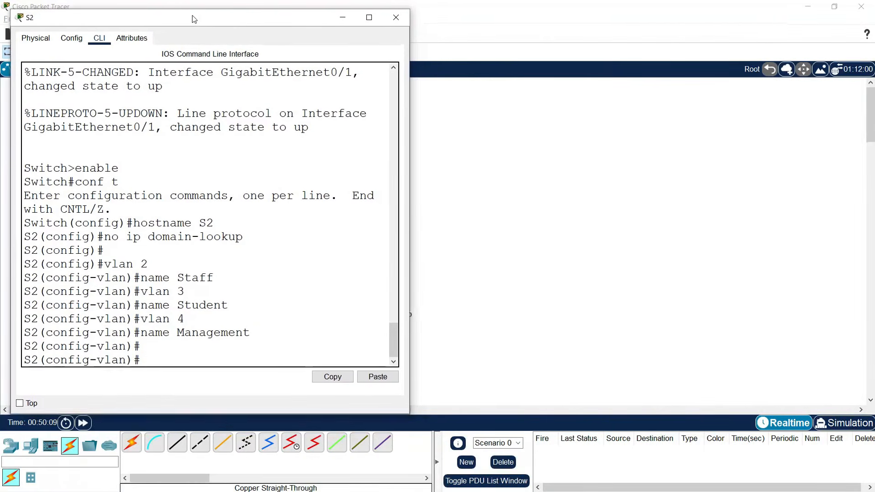
pyautogui.moveTo(413, 171); pyautogui.dragTo(461, 172)
pyautogui.write('interface')
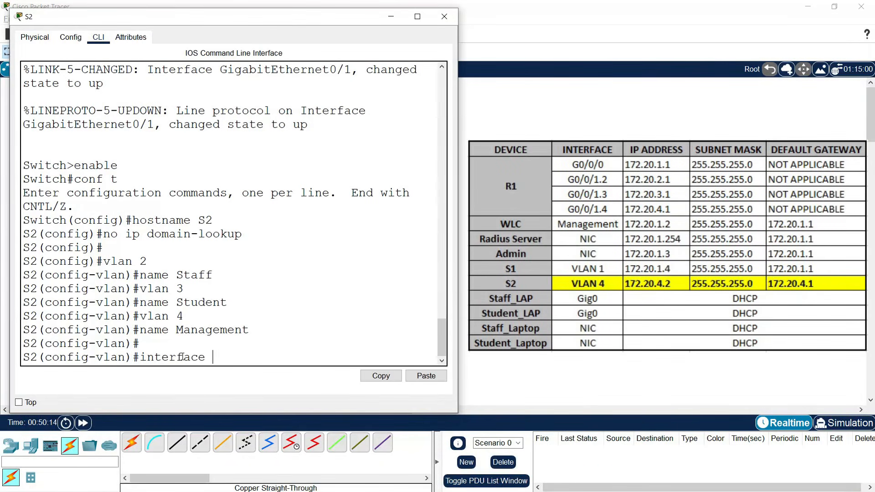
pyautogui.write(' vlan 4')
pyautogui.press('Return')
pyautogui.press('Return')
pyautogui.write('ip address ')
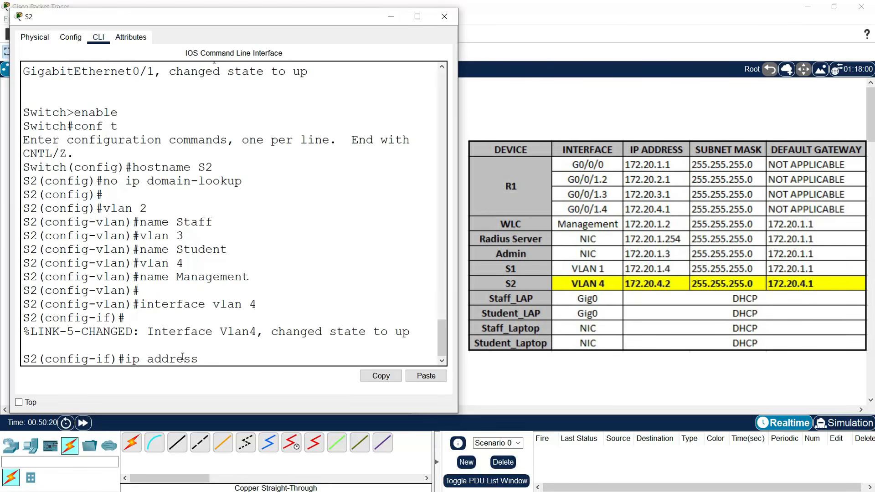
pyautogui.write('172.20.4.2 255.')
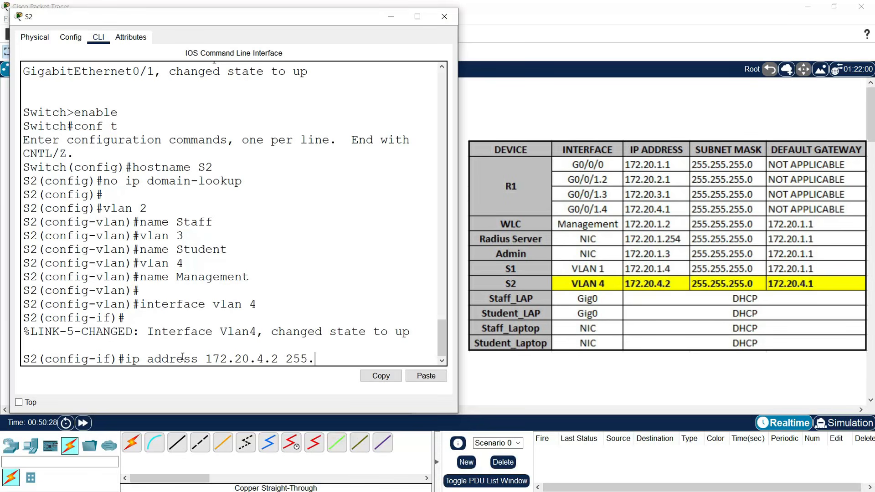
pyautogui.write('255.255.0')
pyautogui.press('Return')
pyautogui.write('exit')
pyautogui.press('Return')
pyautogui.write('ip defaul')
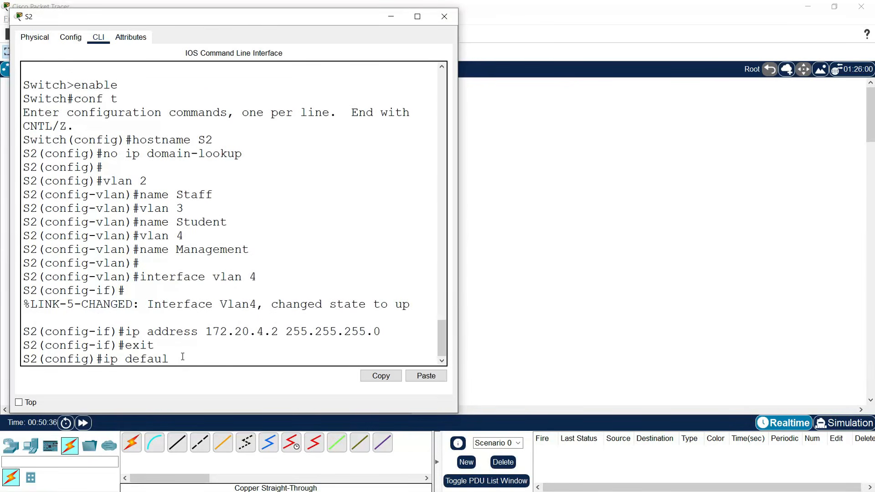
pyautogui.write('t-gateway 172.20.4.1')
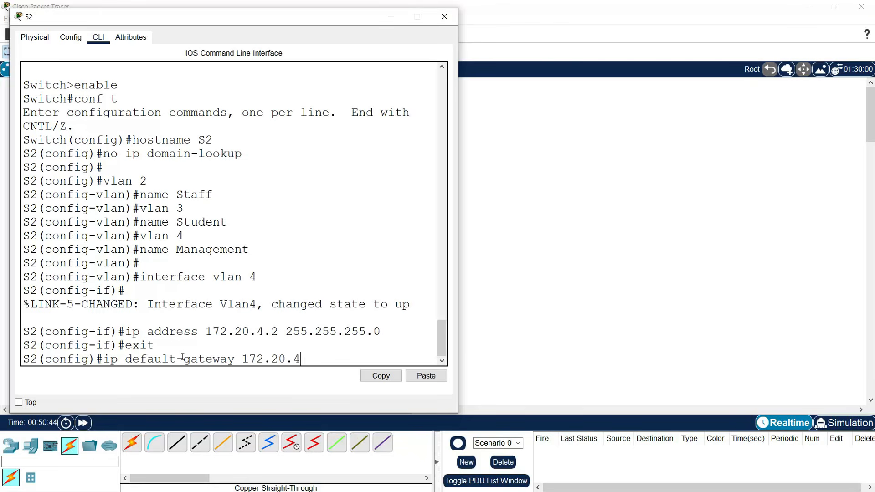
pyautogui.press('Return')
pyautogui.press('Return')
pyautogui.press('Return')
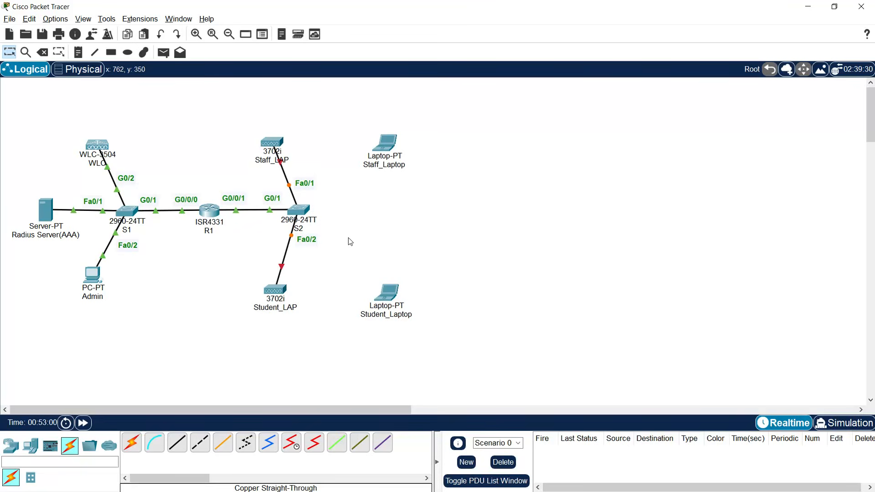
# - Make S2 ports Fa0/1-2 trunks with native VLAN 4
pyautogui.click(302, 212)
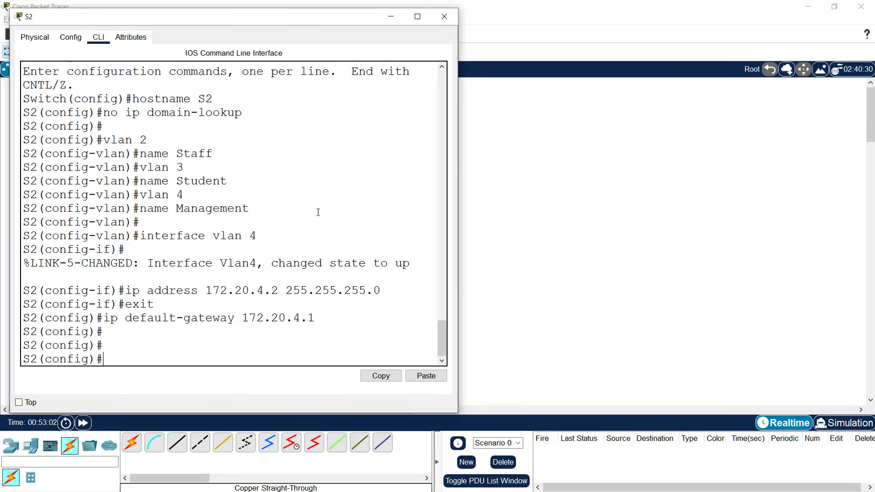
pyautogui.moveTo(271, 25); pyautogui.dragTo(663, 18)
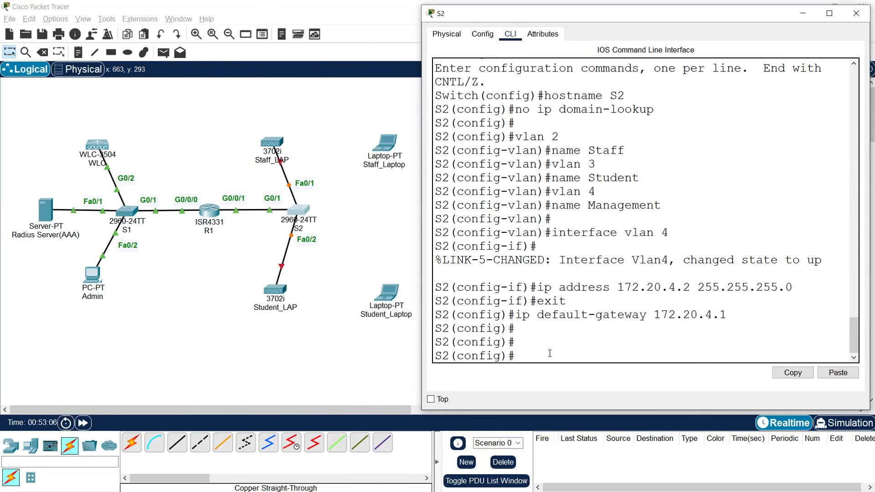
pyautogui.write('interface range fa0/1-2')
pyautogui.press('Return')
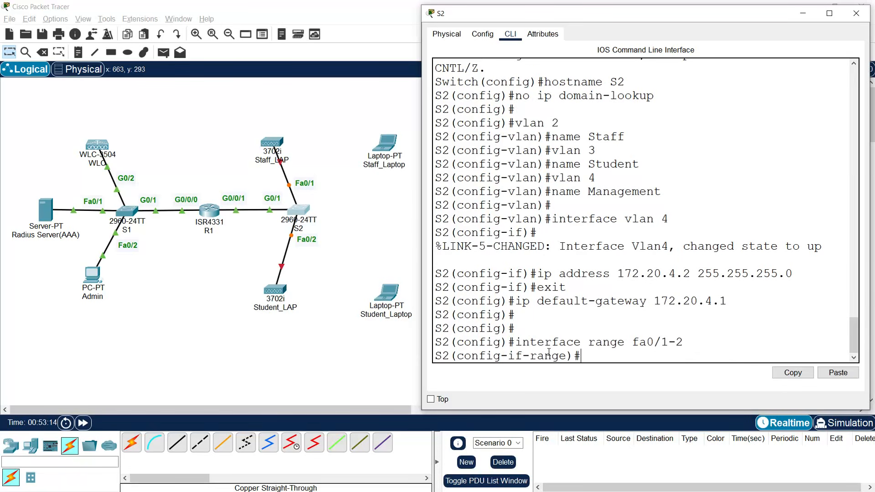
pyautogui.write('switchport mo')
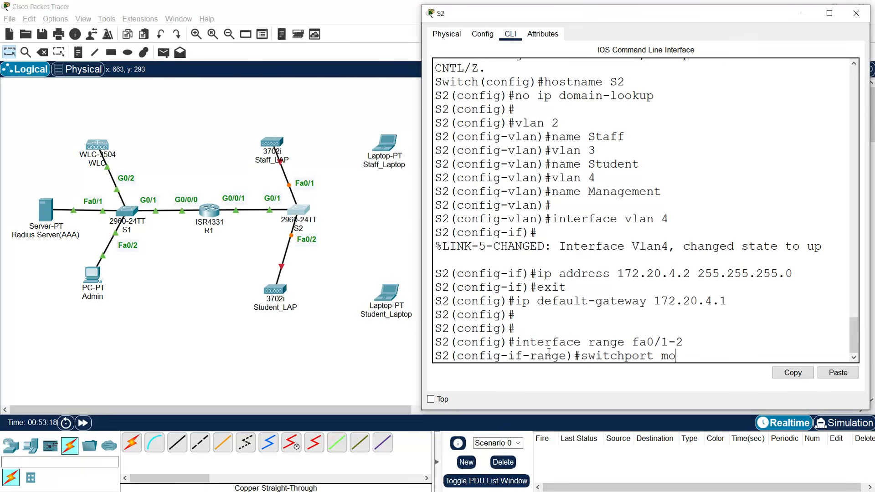
pyautogui.write('de turunk')
pyautogui.press('Return')
pyautogui.press('Return')
pyautogui.write('switch')
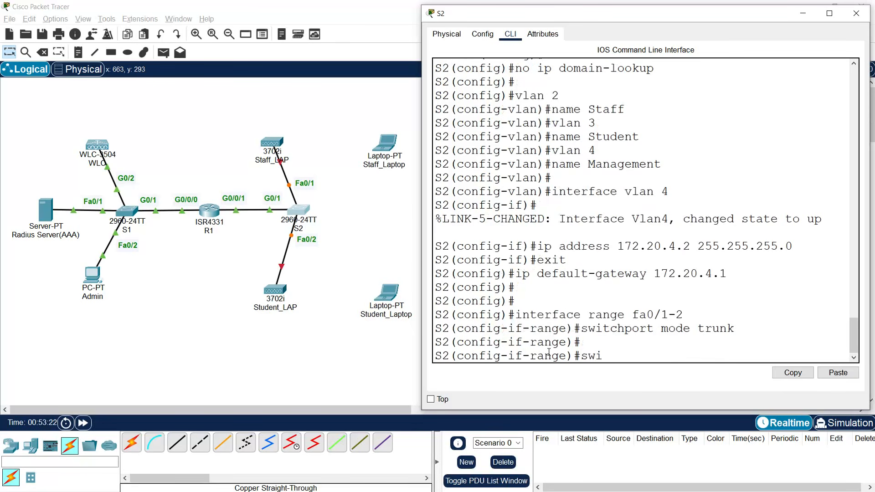
pyautogui.write('port trunk')
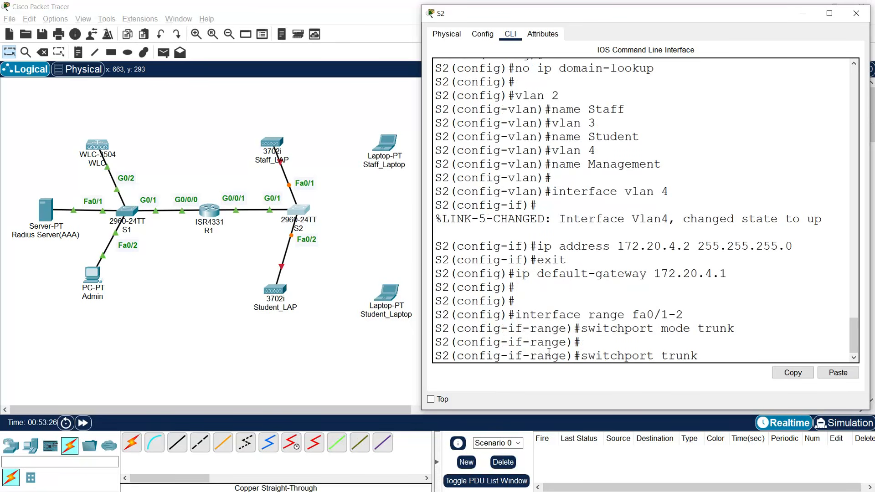
pyautogui.write(' native vlan 4')
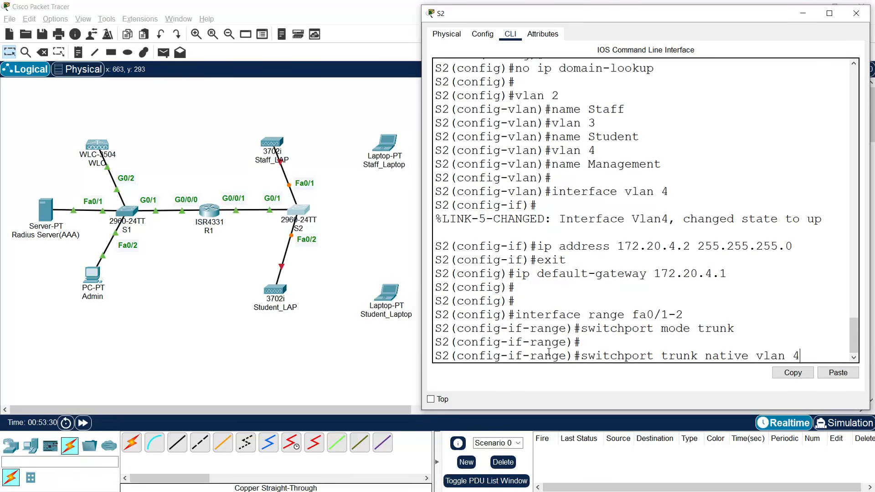
pyautogui.press('Return')
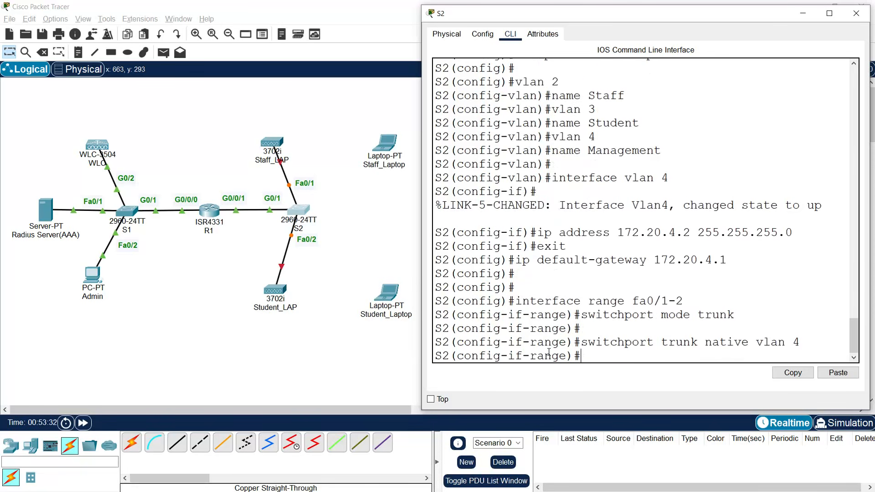
pyautogui.press('Return')
# - Set S2's G0/1 interface to trunk mode, correcting the mistyped command
pyautogui.write('interface')
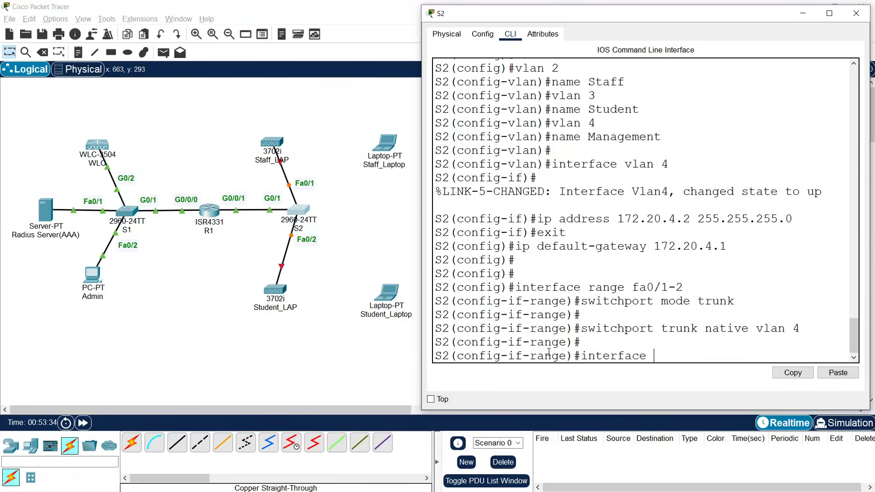
pyautogui.write(' g0/1')
pyautogui.press('Return')
pyautogui.write('switchport')
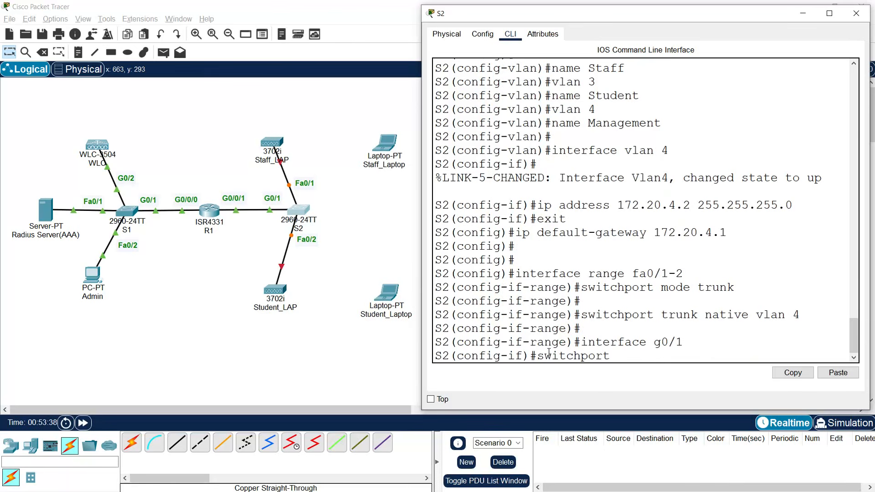
pyautogui.write(' mode tunk')
pyautogui.press('Return')
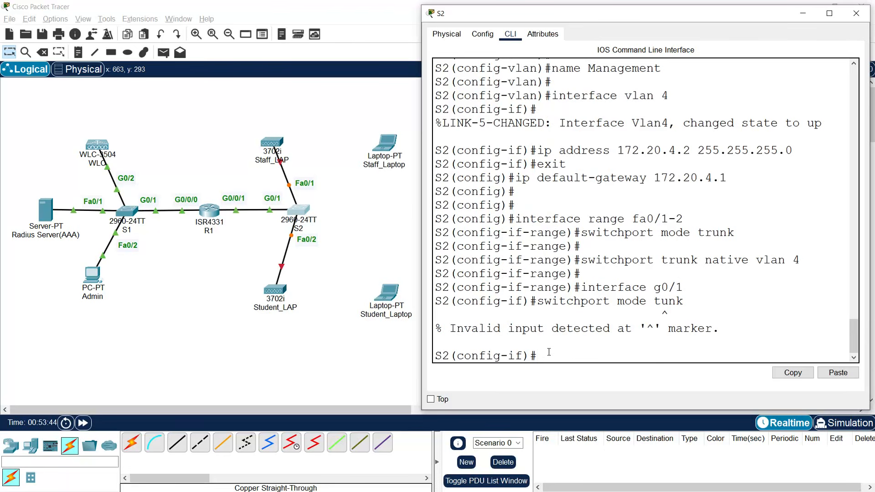
pyautogui.write('switchport mode trunk')
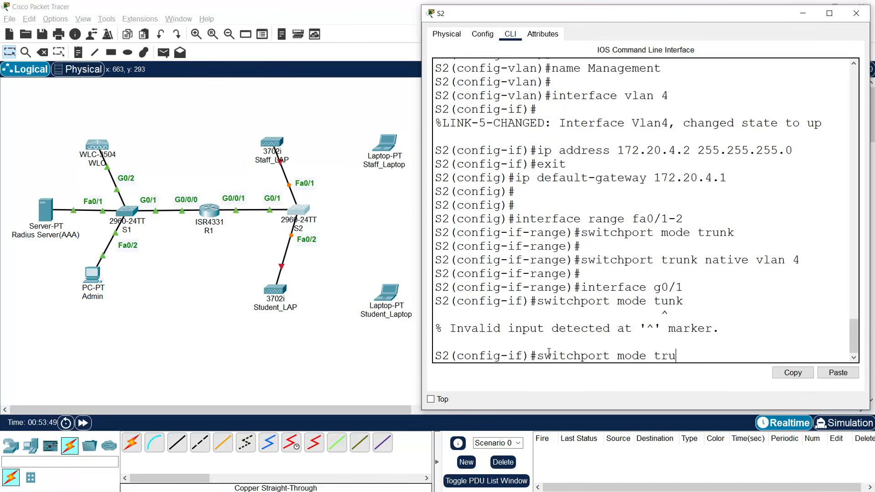
pyautogui.press('Return')
pyautogui.press('Return')
pyautogui.press('Return')
pyautogui.press('Return')
pyautogui.press('Return')
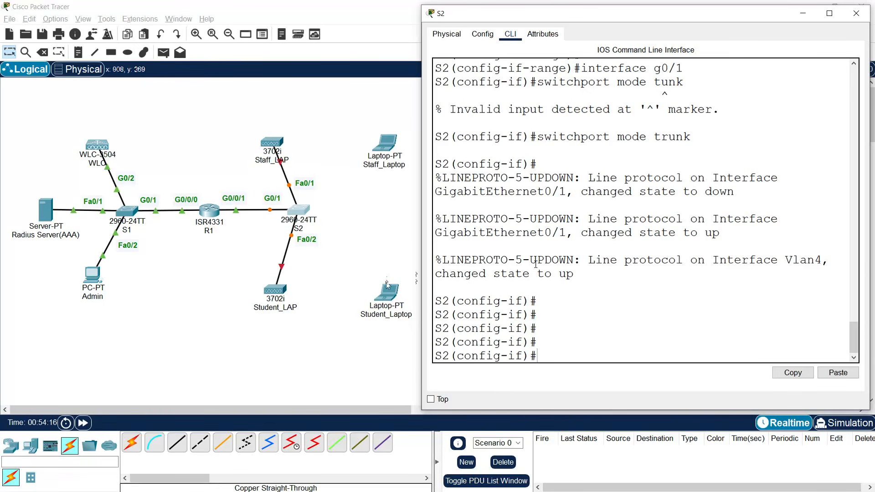
# - Exit configuration mode on S2 and run copy run start to save the config
pyautogui.scroll(2, 503, 251)
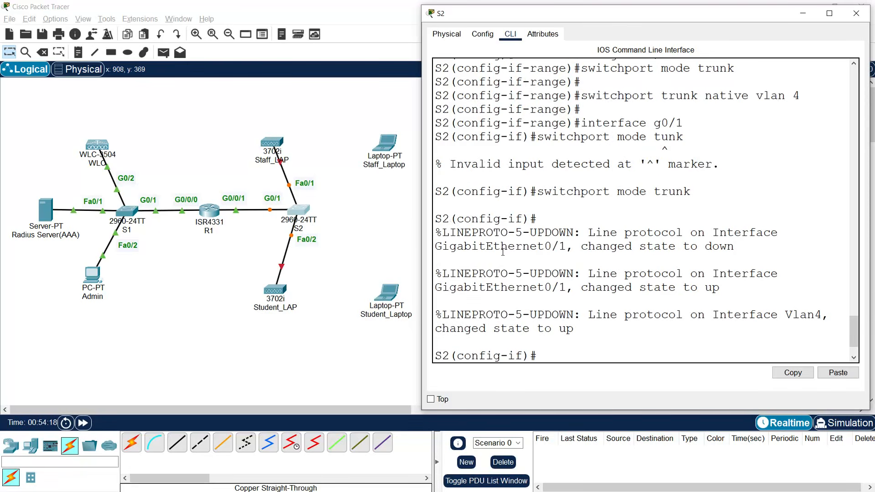
pyautogui.scroll(2, 508, 257)
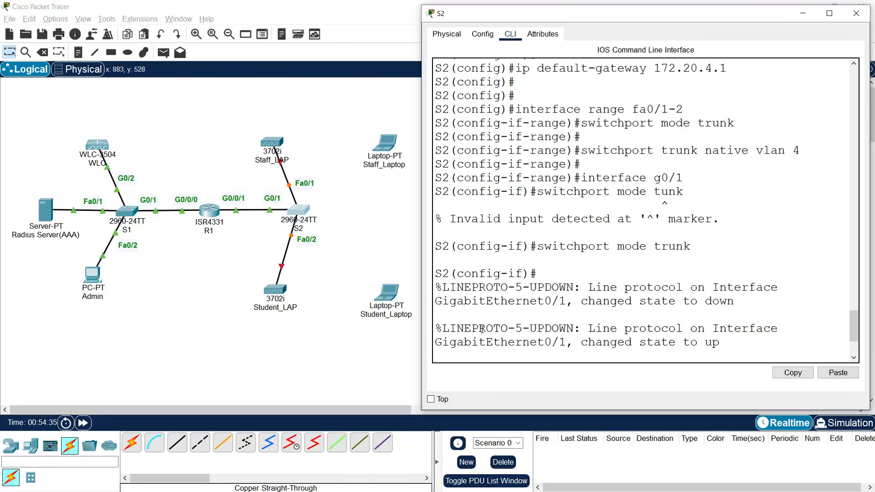
pyautogui.press('Return')
pyautogui.press('Return')
pyautogui.press('Return')
pyautogui.press('Return')
pyautogui.press('Return')
pyautogui.press('Return')
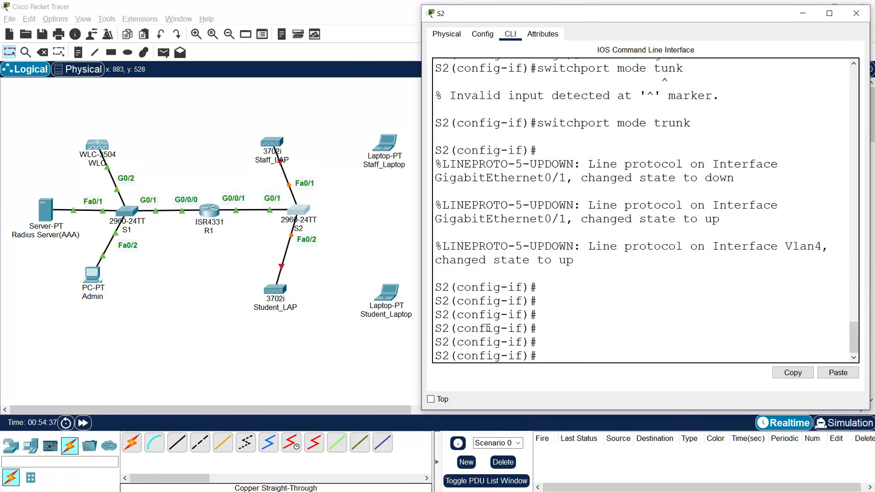
pyautogui.write('end')
pyautogui.press('Return')
pyautogui.write('copy runst')
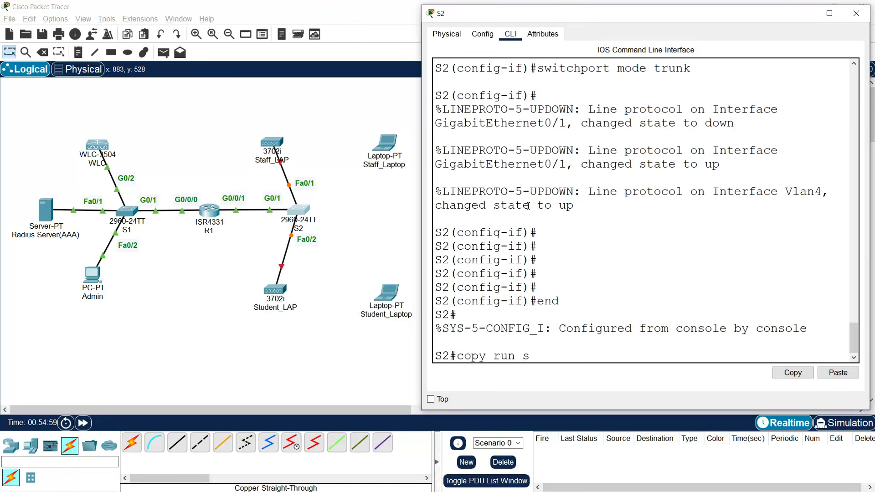
pyautogui.write('tart')
pyautogui.press('Return')
pyautogui.press('Return')
pyautogui.press('Return')
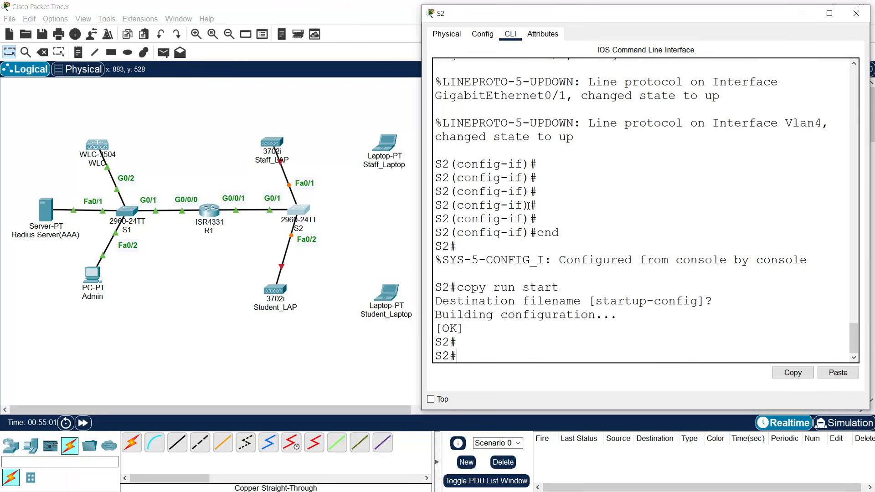
# - Close S2's window and bring up switch S1's command line
pyautogui.click(856, 13)
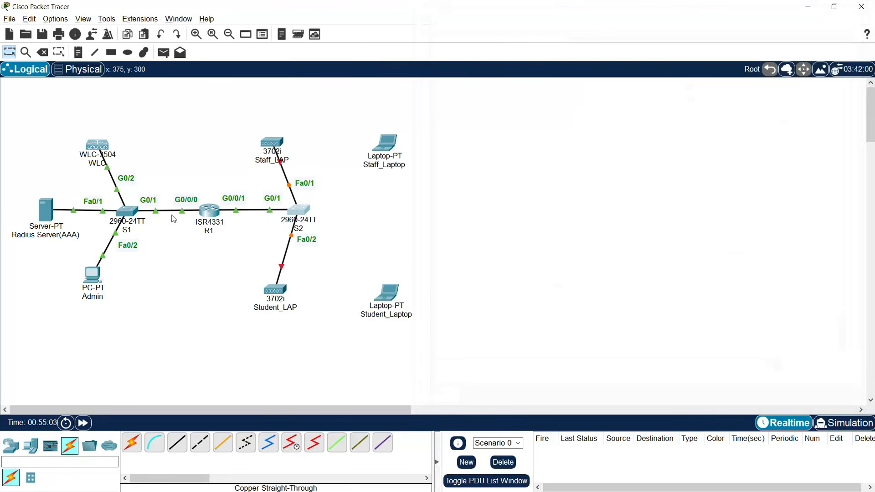
pyautogui.click(127, 210)
pyautogui.moveTo(378, 103); pyautogui.dragTo(487, 23)
pyautogui.click(504, 32)
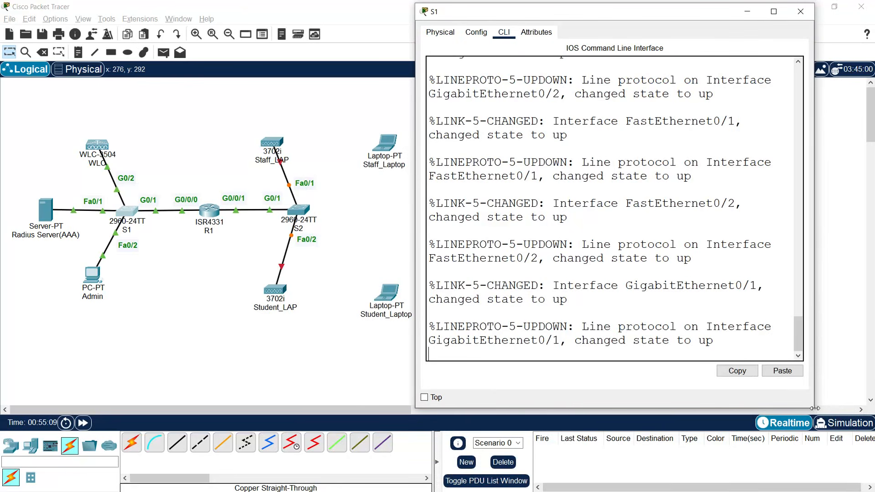
pyautogui.moveTo(816, 410); pyautogui.dragTo(870, 439)
pyautogui.click(644, 357)
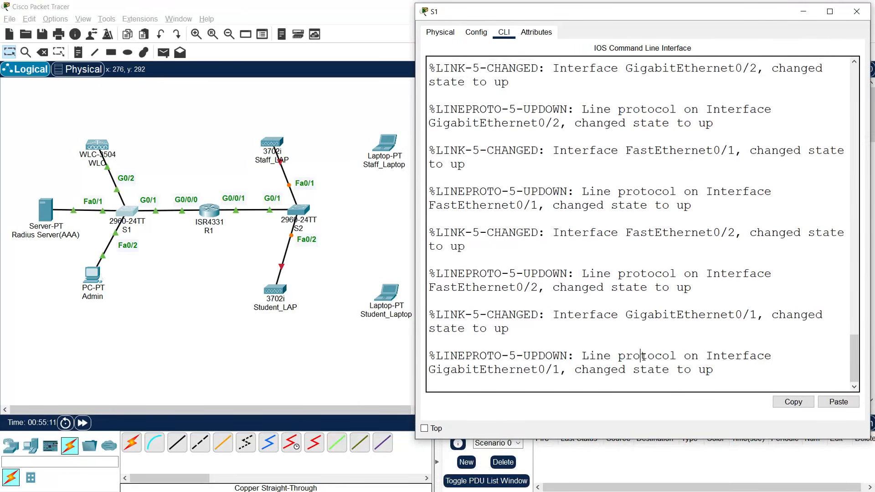
# - On S1, enter global config, set hostname S1 and disable DNS lookup
pyautogui.press('Return')
pyautogui.press('Return')
pyautogui.write('enable')
pyautogui.press('Return')
pyautogui.write('conf t')
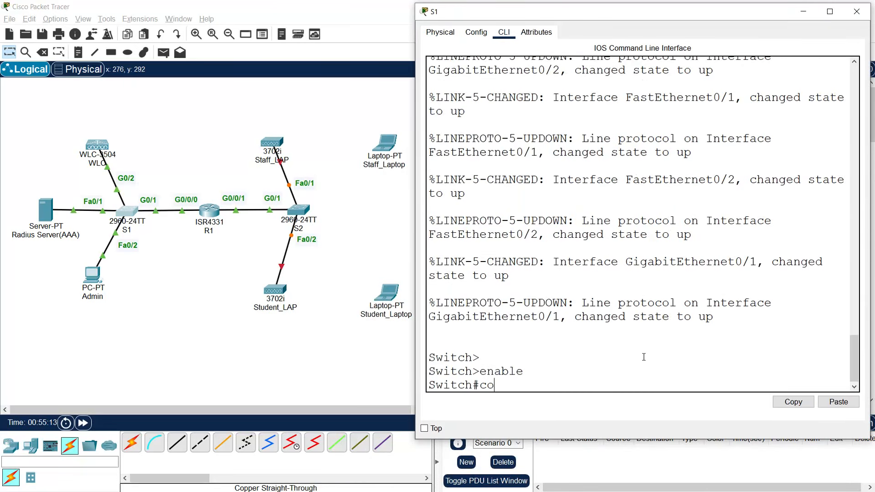
pyautogui.press('Return')
pyautogui.write('hostname')
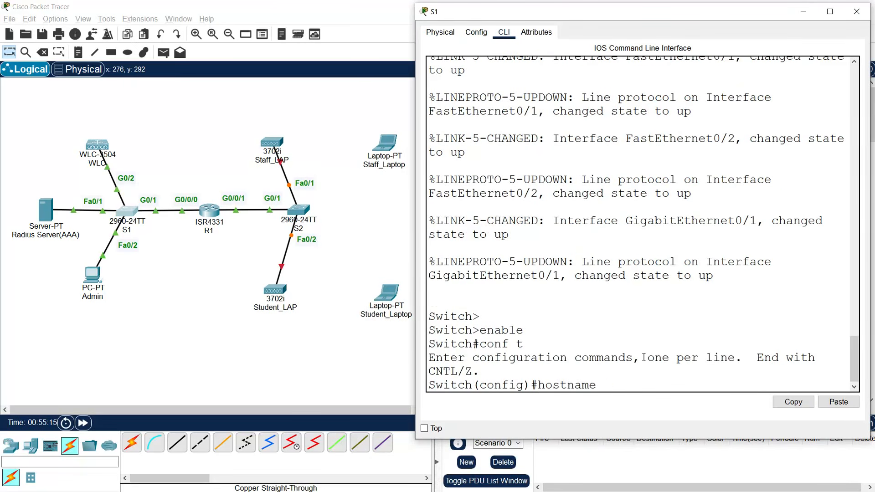
pyautogui.write(' S1')
pyautogui.press('Return')
pyautogui.write('no ip dom')
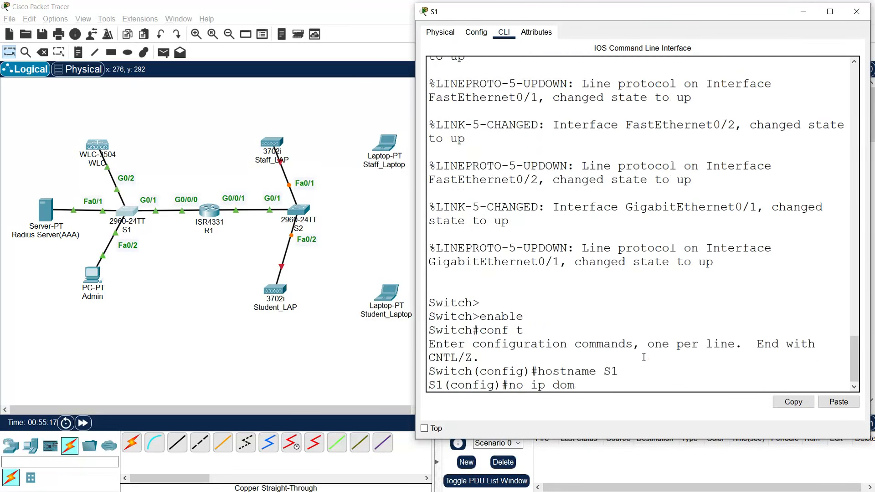
pyautogui.write('ain-lookup')
pyautogui.press('Return')
pyautogui.press('Return')
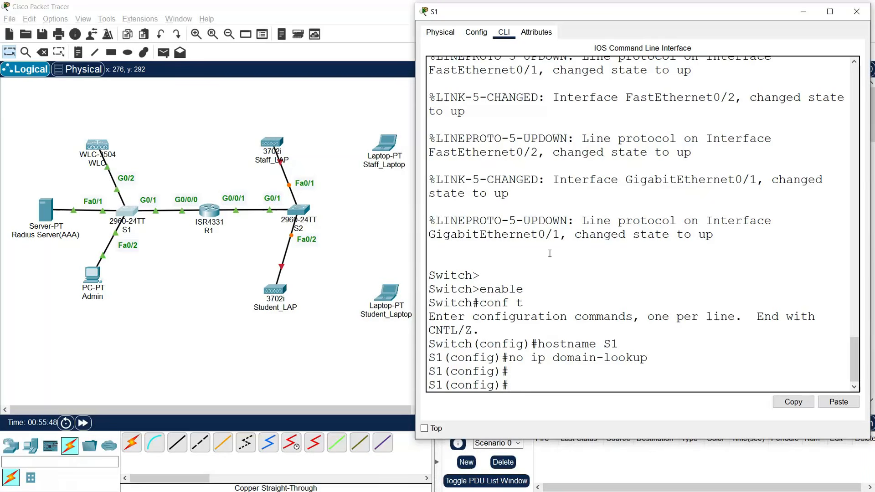
# - Give S1's VLAN 1 address 172.20.1.4 255.255.255.0, enable it, and set gateway 172.20.1.1
pyautogui.moveTo(558, 18); pyautogui.dragTo(146, 22)
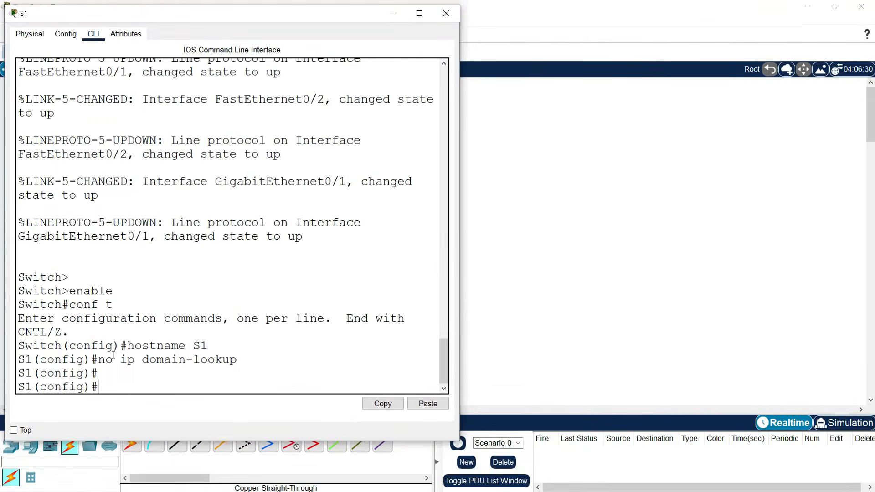
pyautogui.press('Return')
pyautogui.write('interface vlan 1')
pyautogui.press('Return')
pyautogui.write('ip add')
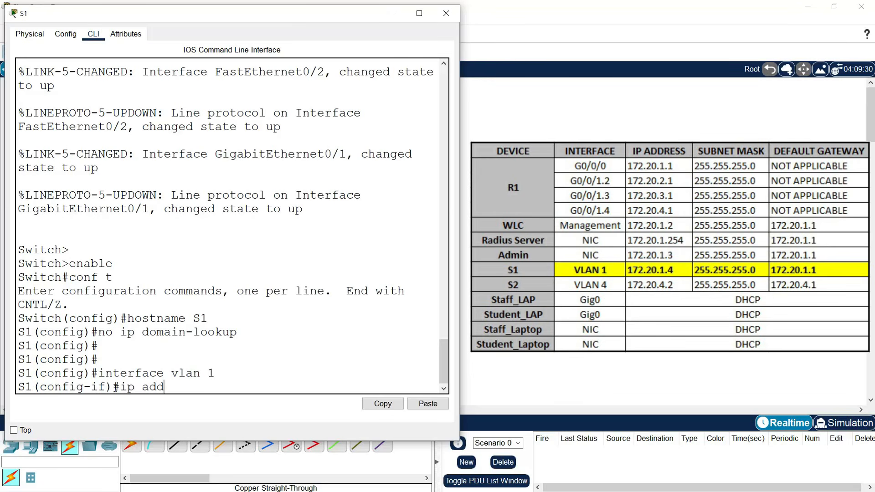
pyautogui.write('ress 172.20.1.4')
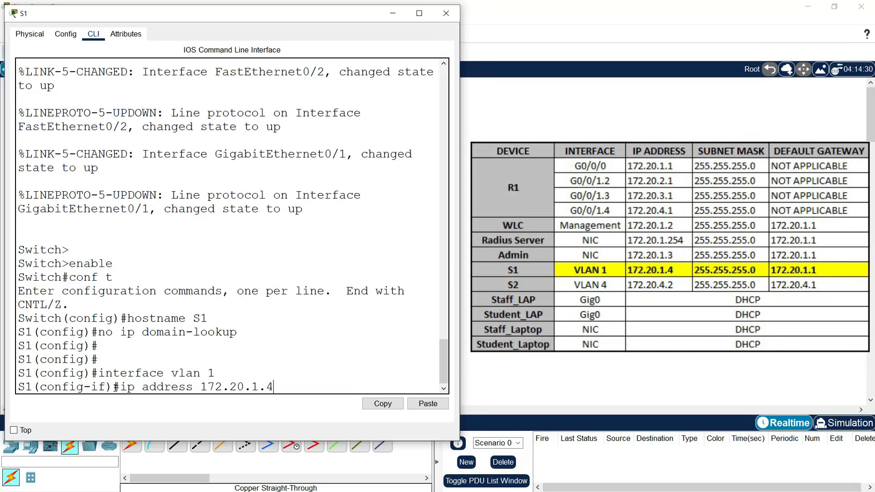
pyautogui.write(' 255.255.255.0')
pyautogui.press('Return')
pyautogui.write('no shut')
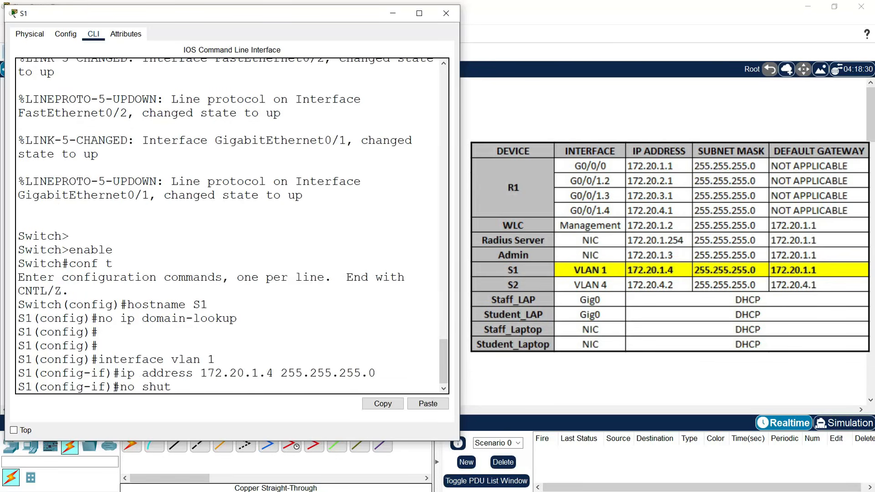
pyautogui.press('Return')
pyautogui.write('exit')
pyautogui.press('Return')
pyautogui.write('ip default-gatew')
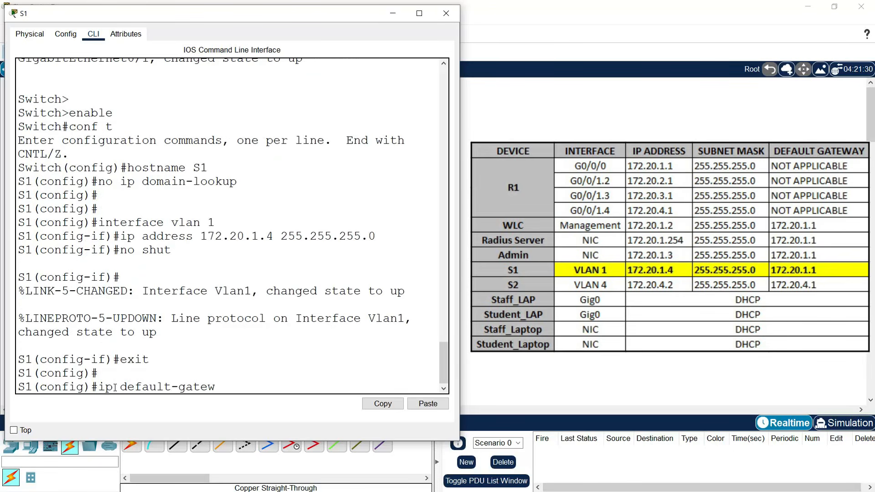
pyautogui.write('ay 172.20.1.1')
pyautogui.press('Return')
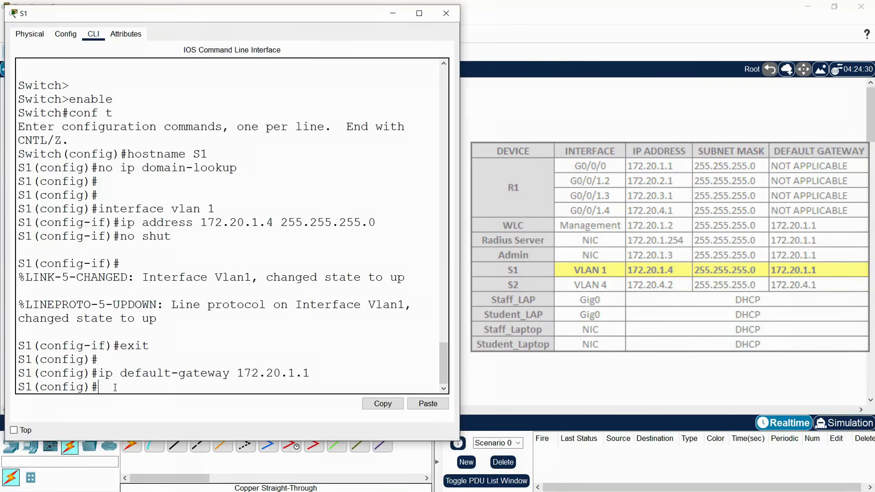
# - Save S1's running configuration to startup-config and close its window
pyautogui.press('Return')
pyautogui.write('exit')
pyautogui.press('Return')
pyautogui.write('co')
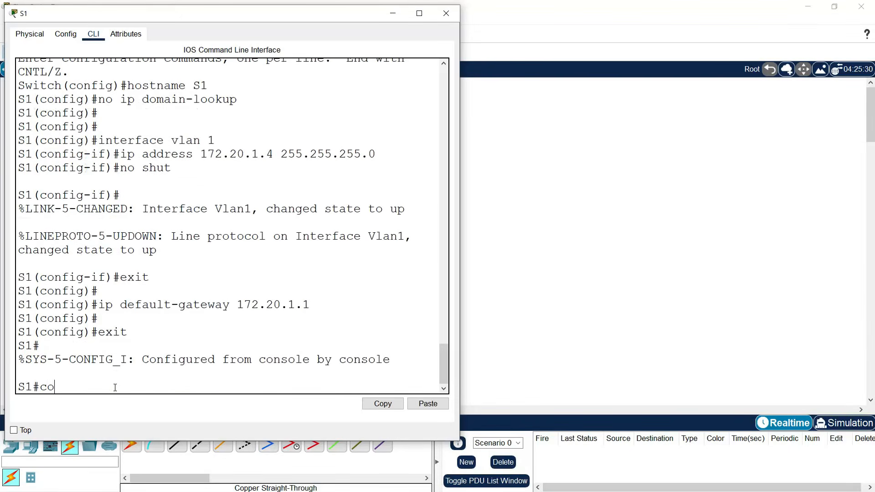
pyautogui.write('py run start')
pyautogui.press('Return')
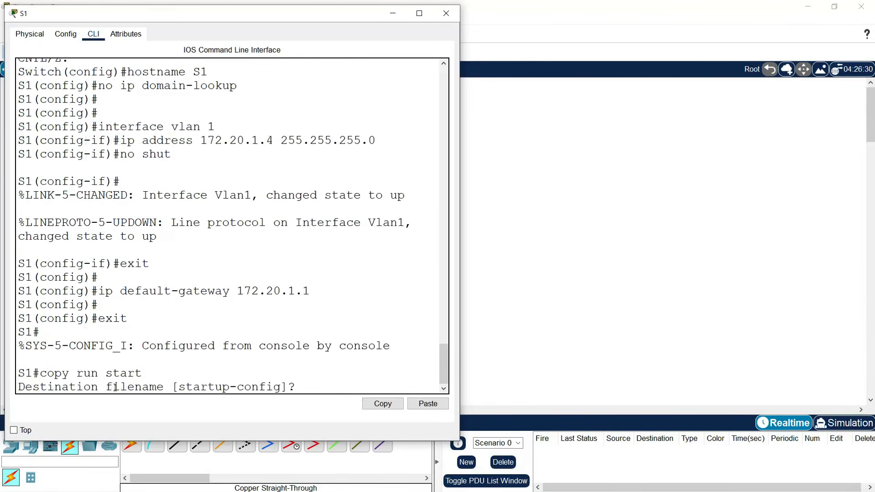
pyautogui.press('Return')
pyautogui.press('Return')
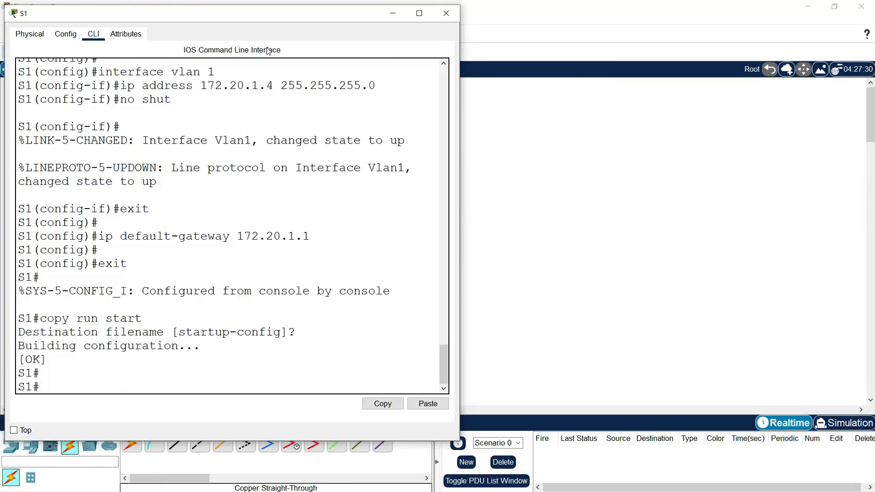
pyautogui.click(446, 13)
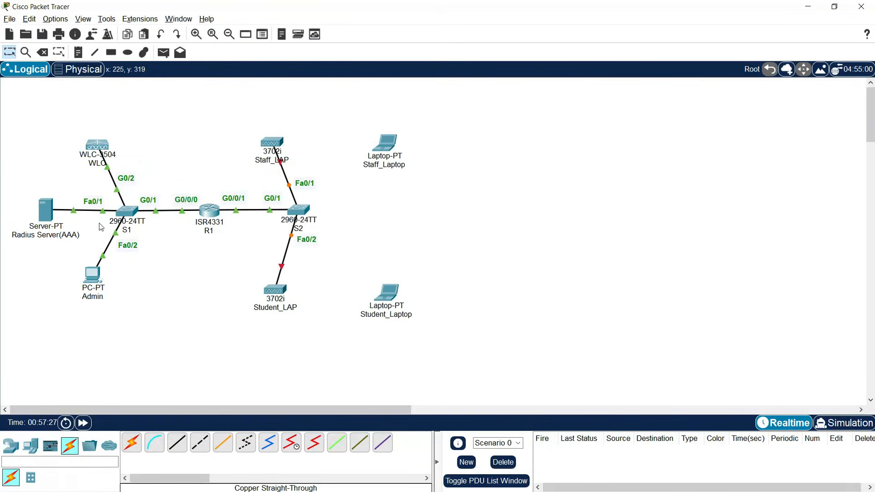
# - Bring up the WLC's Management interface settings under its Config tab
pyautogui.click(97, 157)
pyautogui.moveTo(353, 94); pyautogui.dragTo(62, 22)
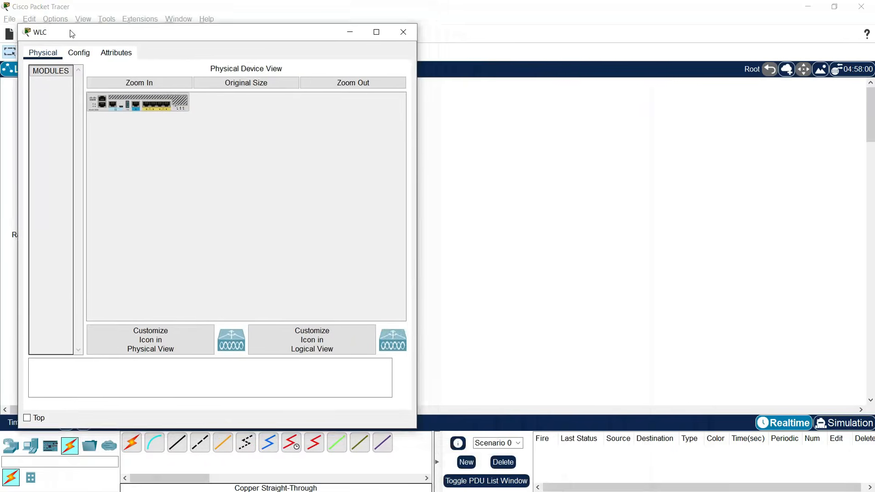
pyautogui.click(77, 45)
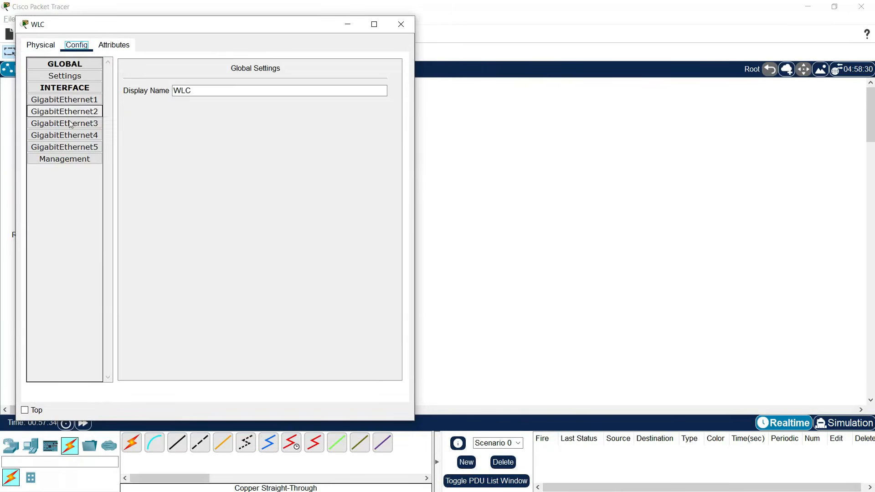
pyautogui.click(64, 159)
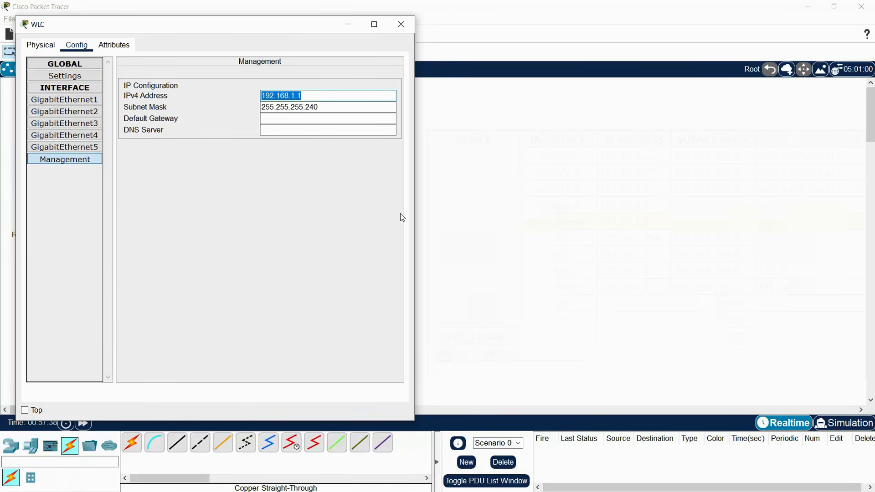
# - Enter IPv4 172.20.1.2, mask 255.255.255.0 and gateway 172.20.1.1, then close the WLC window
pyautogui.write('172.20')
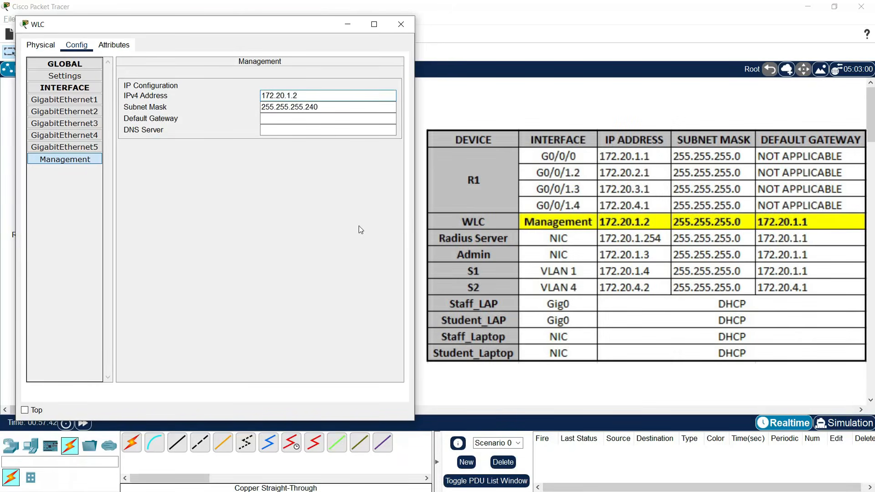
pyautogui.click(334, 108)
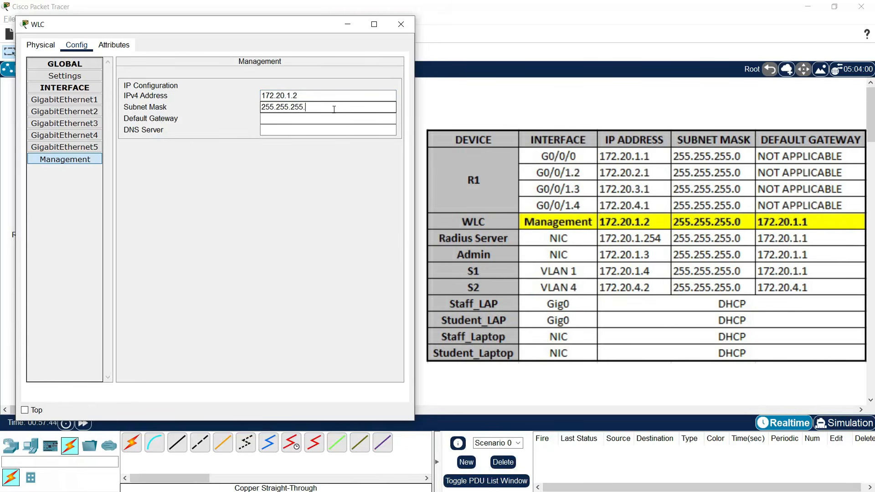
pyautogui.moveTo(310, 96); pyautogui.dragTo(228, 101)
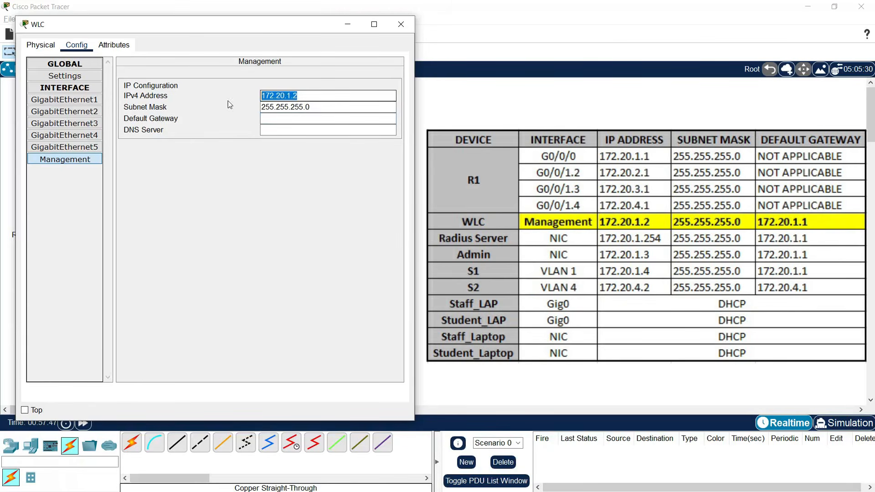
pyautogui.click(310, 97)
pyautogui.moveTo(310, 96); pyautogui.dragTo(238, 96)
pyautogui.hotkey('ctrl', 'c')
pyautogui.click(261, 119)
pyautogui.hotkey('ctrl', 'v')
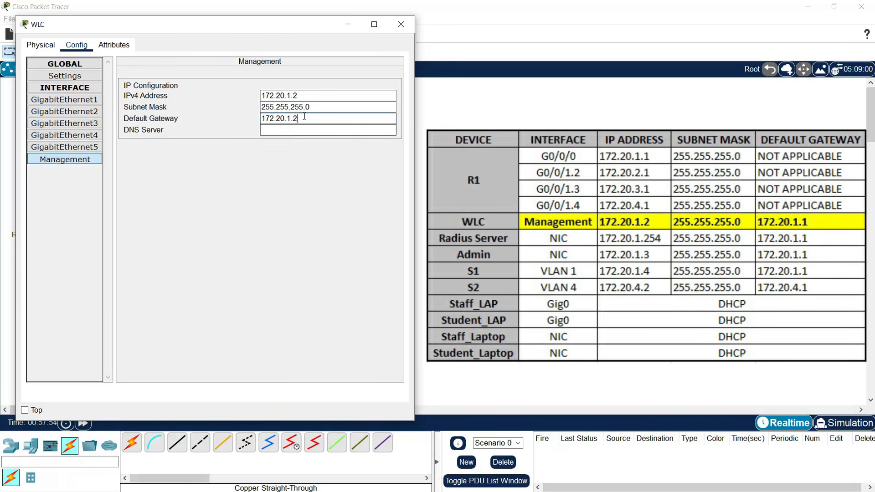
pyautogui.write('1')
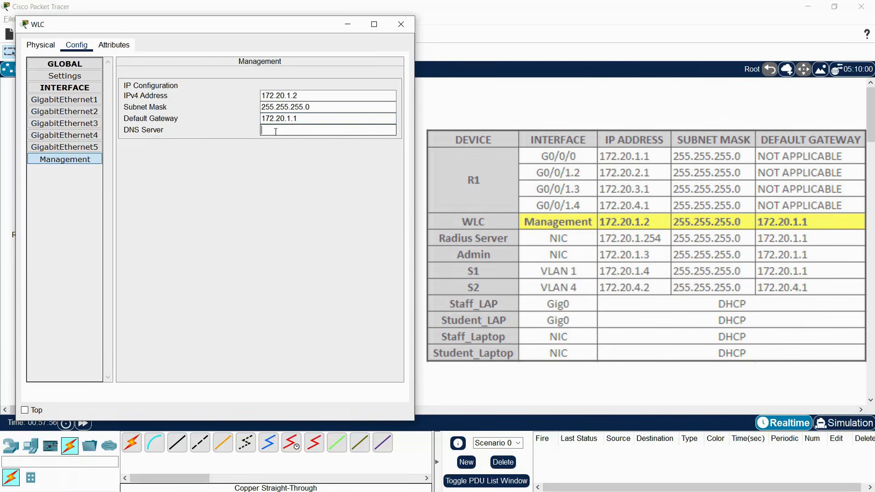
pyautogui.click(401, 24)
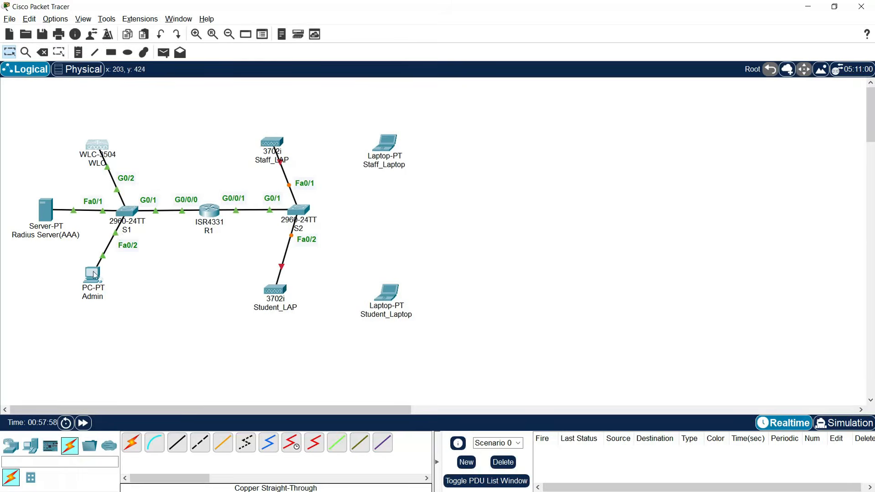
pyautogui.click(92, 274)
# - Bring up the Admin PC's IP Configuration from its Desktop applications
pyautogui.moveTo(364, 99); pyautogui.dragTo(65, 40)
pyautogui.click(102, 53)
pyautogui.click(49, 87)
# - Set static IPv4 172.20.1.3, mask 255.255.255.0 and gateway 172.20.1.1 on the Admin PC
pyautogui.click(175, 126)
pyautogui.write('172.20.1.2')
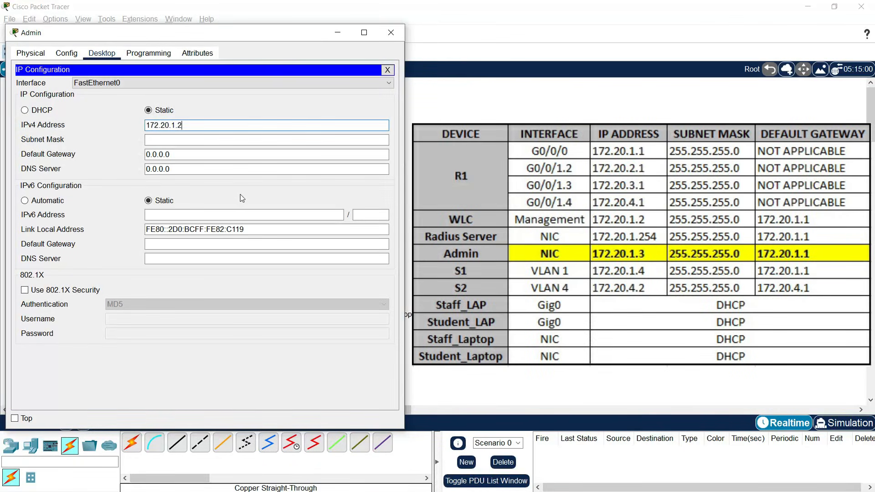
pyautogui.press('Tab')
pyautogui.click(180, 140)
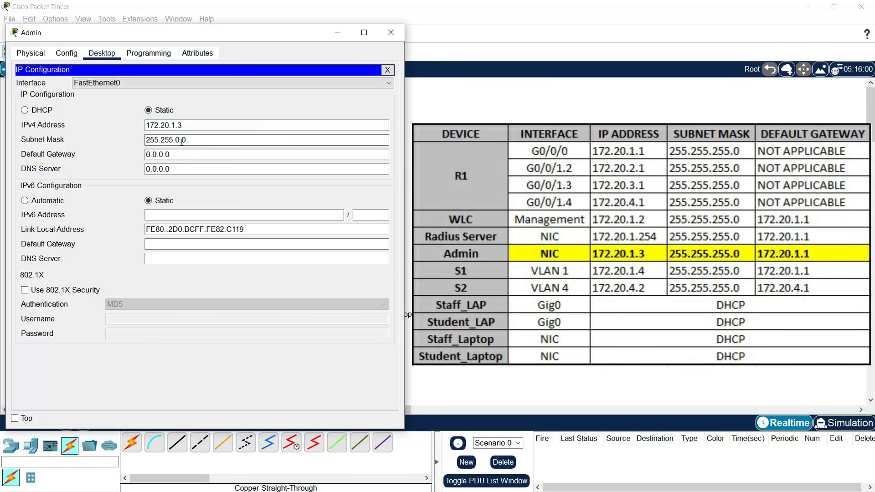
pyautogui.click(209, 170)
pyautogui.write('55.')
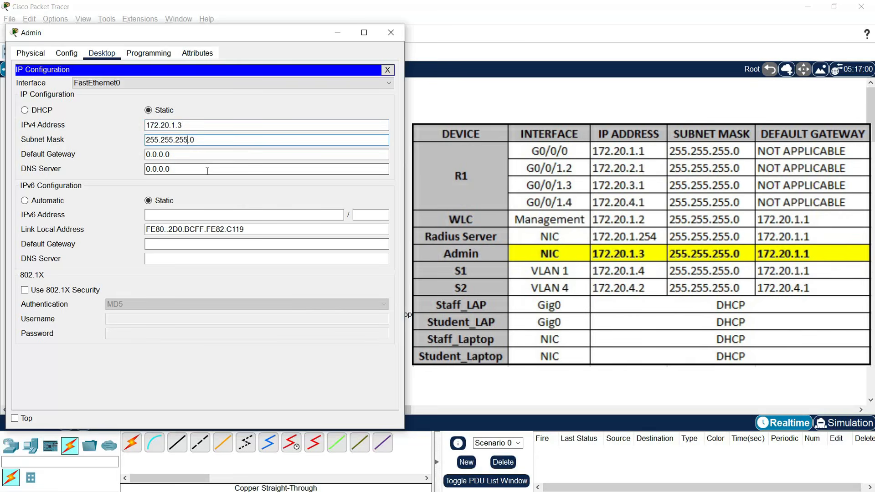
pyautogui.doubleClick(197, 159)
pyautogui.write('172.20.1.2')
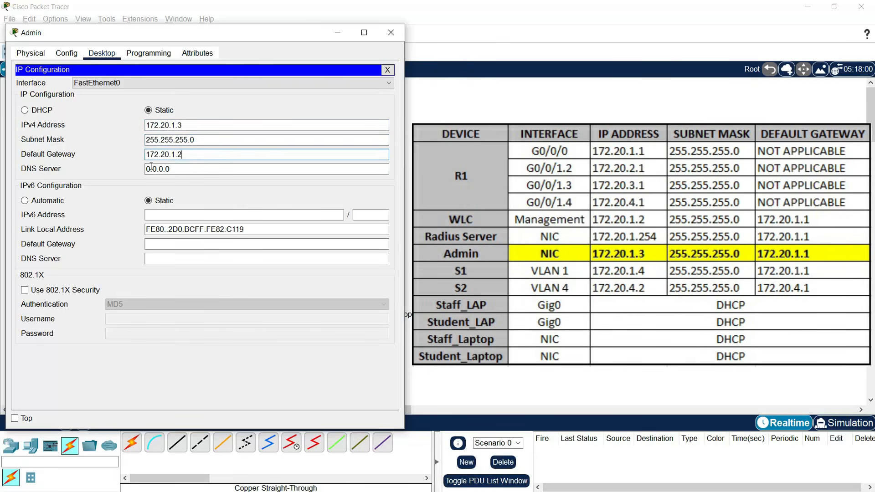
pyautogui.press('BackSpace')
pyautogui.click(195, 168)
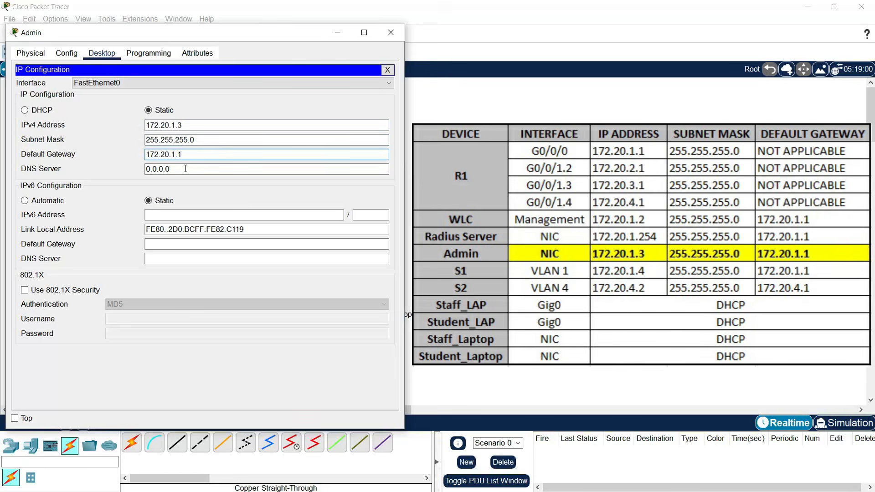
# - Open the Radius Server's IP Configuration and fill in its IPv4 address
pyautogui.click(395, 37)
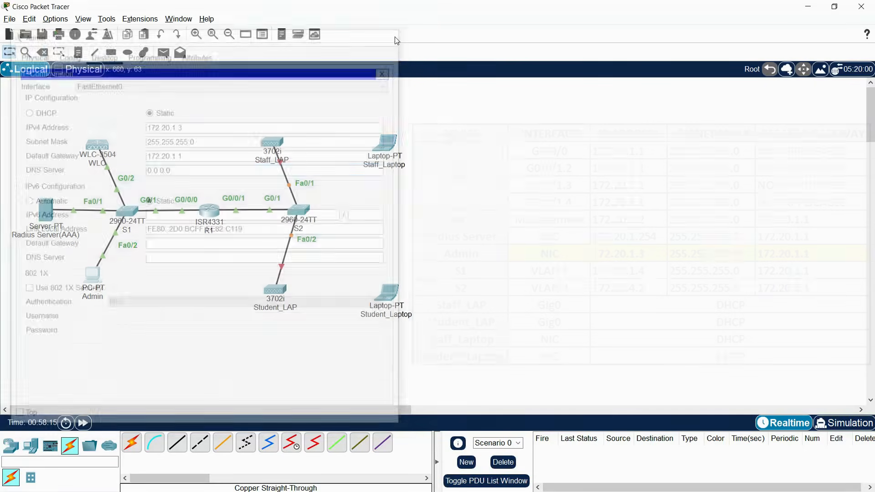
pyautogui.click(41, 224)
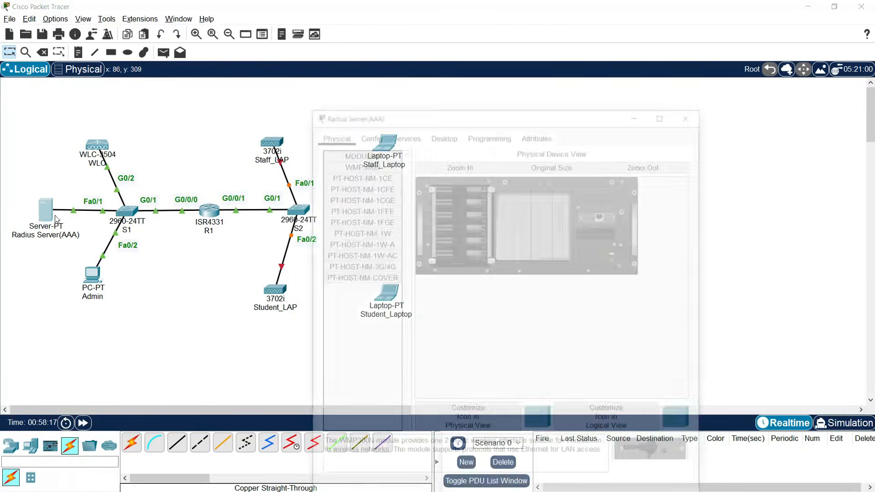
pyautogui.moveTo(411, 98); pyautogui.dragTo(115, 36)
pyautogui.click(137, 54)
pyautogui.click(57, 92)
pyautogui.click(174, 112)
pyautogui.write('172.20.1.254')
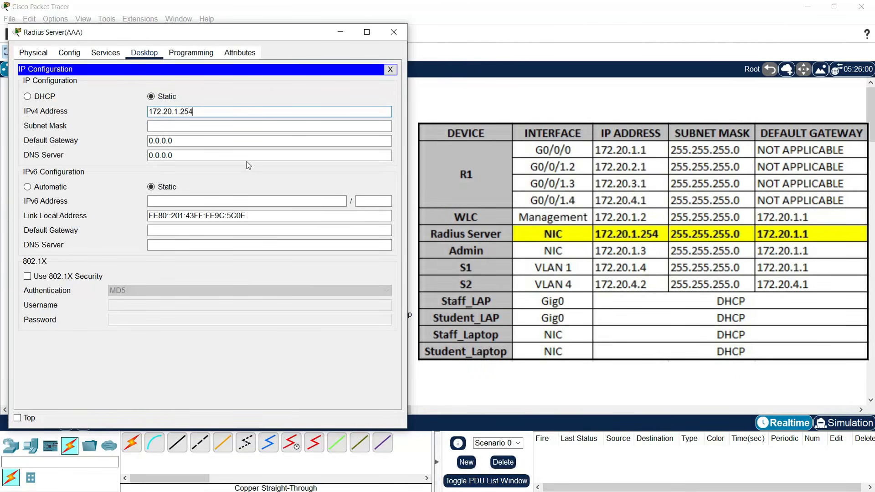
# - Set the server's mask to 255.255.255.0 and gateway to 172.20.1.1, then close the window
pyautogui.click(182, 128)
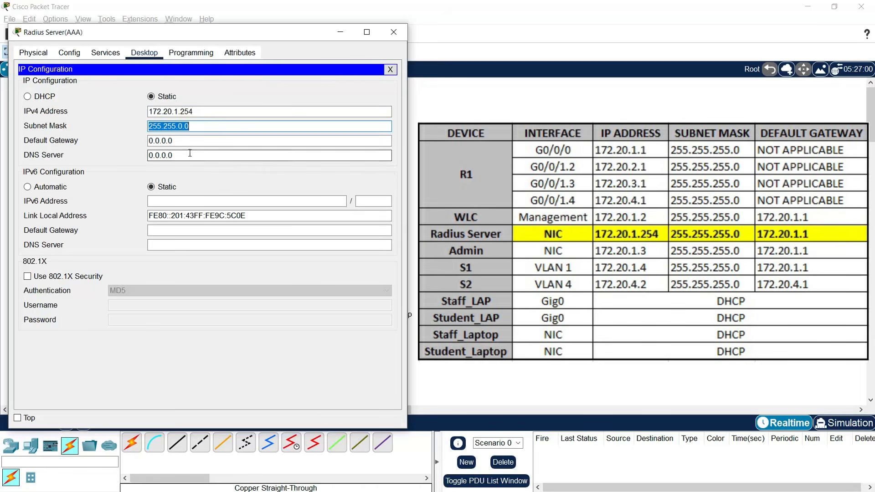
pyautogui.click(181, 131)
pyautogui.press('BackSpace')
pyautogui.write('255.')
pyautogui.press('Tab')
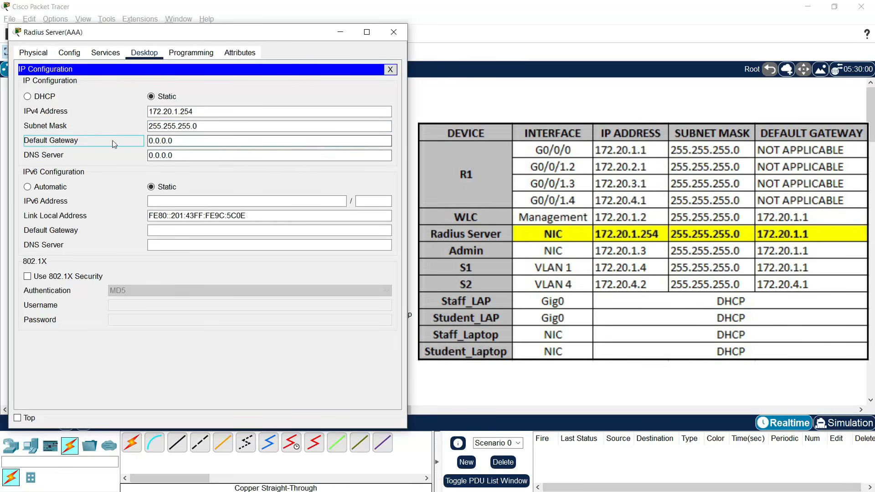
pyautogui.press('Tab')
pyautogui.write('172.20.1.2')
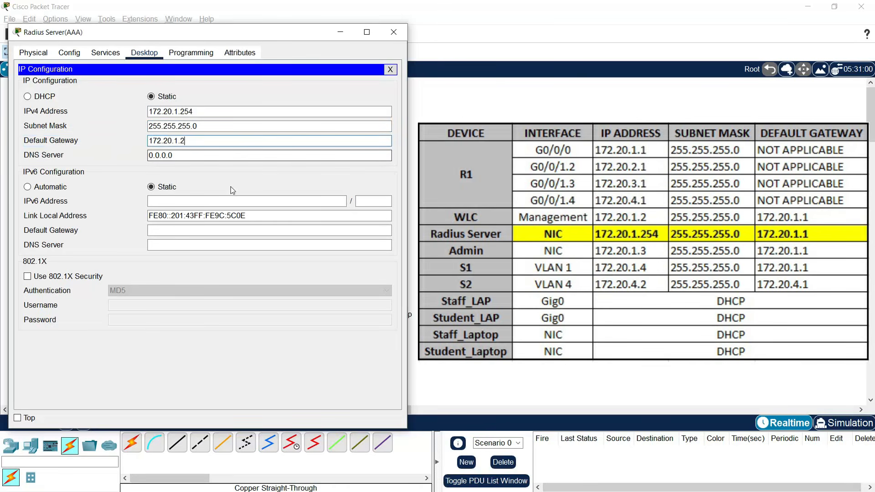
pyautogui.press('BackSpace')
pyautogui.write('1')
pyautogui.click(209, 154)
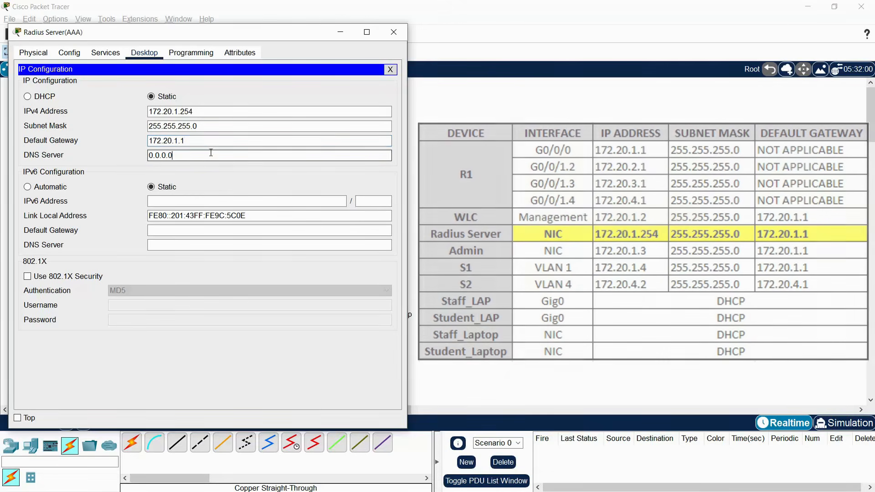
pyautogui.click(394, 32)
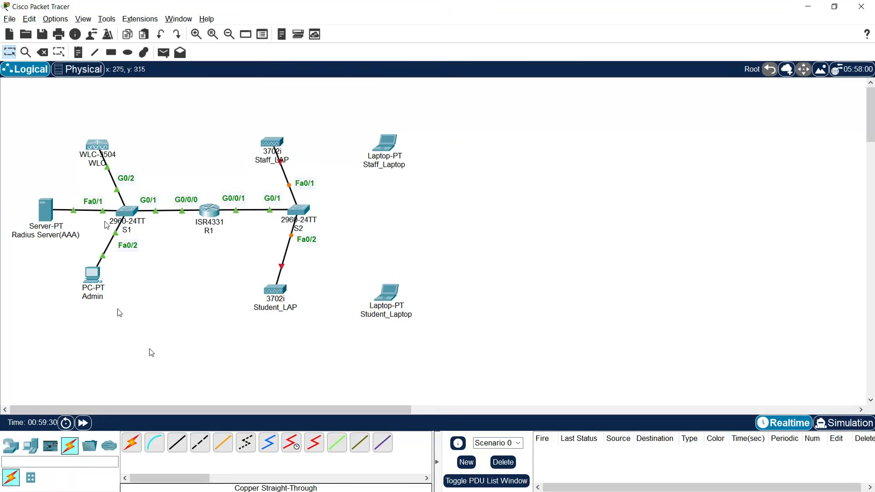
pyautogui.click(92, 273)
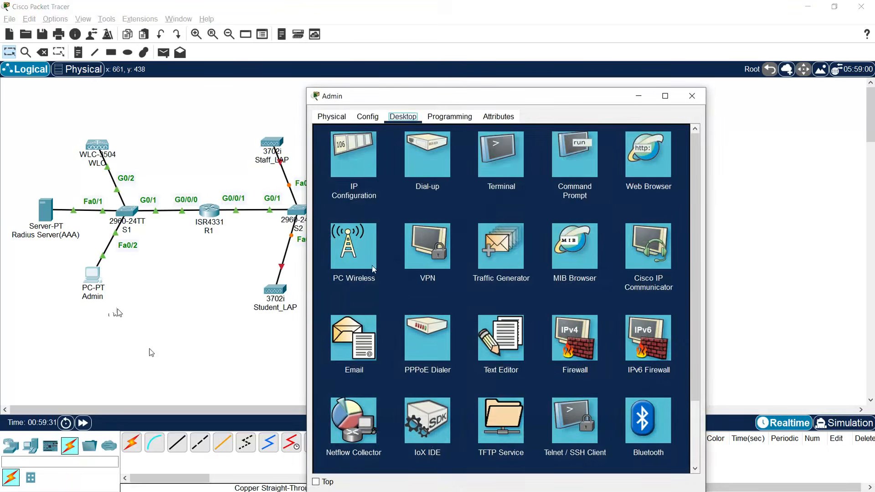
pyautogui.click(561, 175)
pyautogui.moveTo(465, 89); pyautogui.dragTo(432, 44)
pyautogui.write('ping')
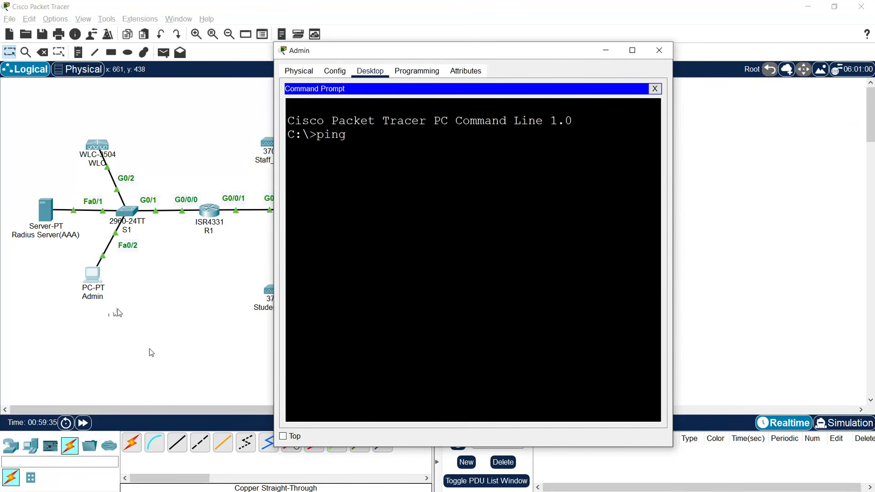
pyautogui.write(' 172.20.1.2')
pyautogui.press('Return')
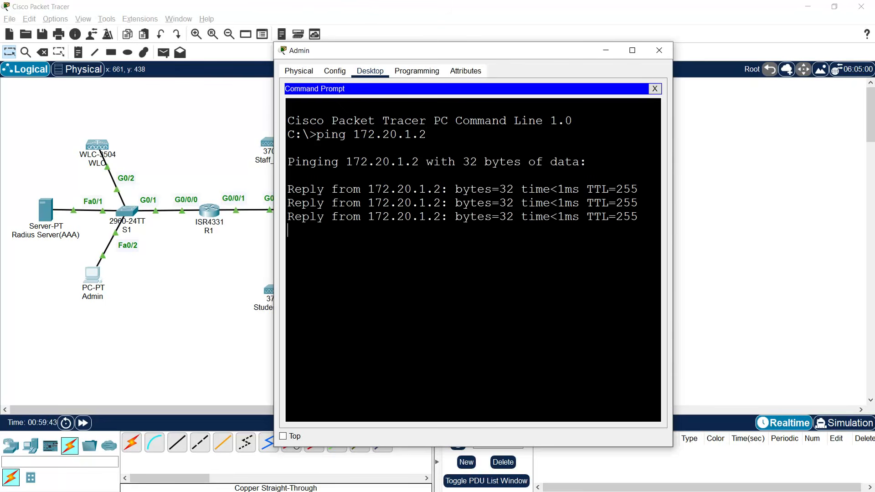
pyautogui.press('Up')
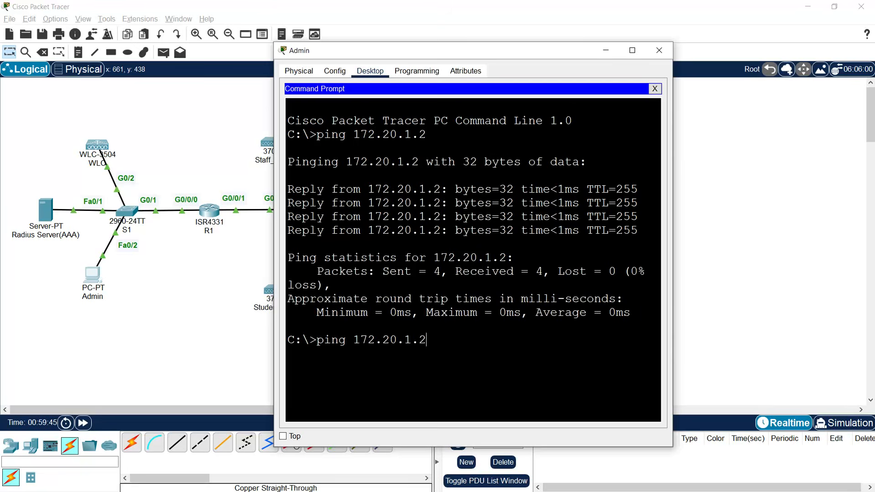
pyautogui.press('Return')
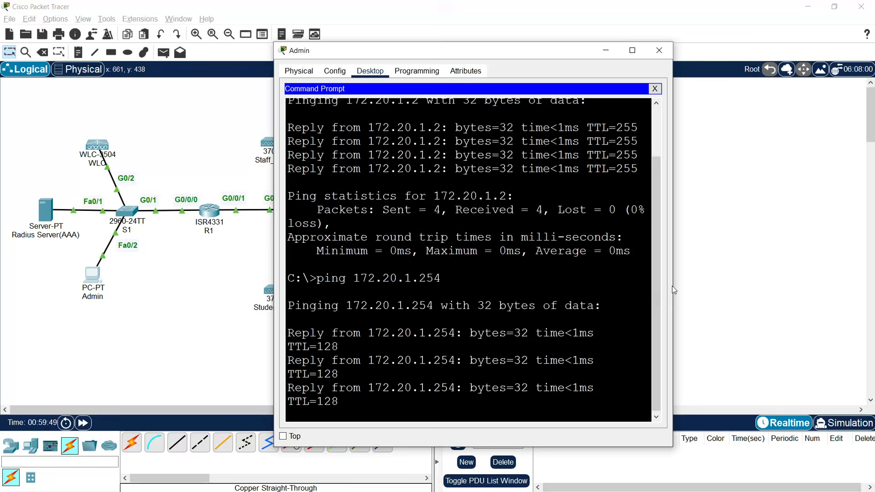
pyautogui.moveTo(674, 290); pyautogui.dragTo(724, 290)
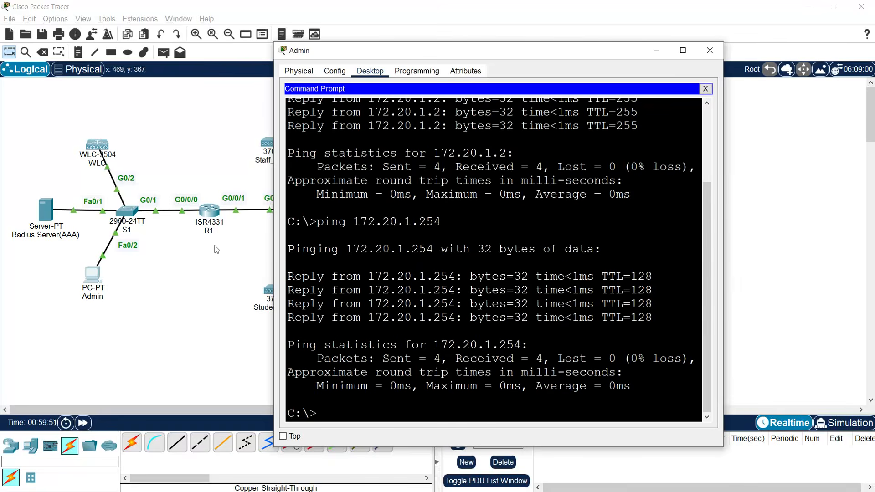
pyautogui.click(217, 249)
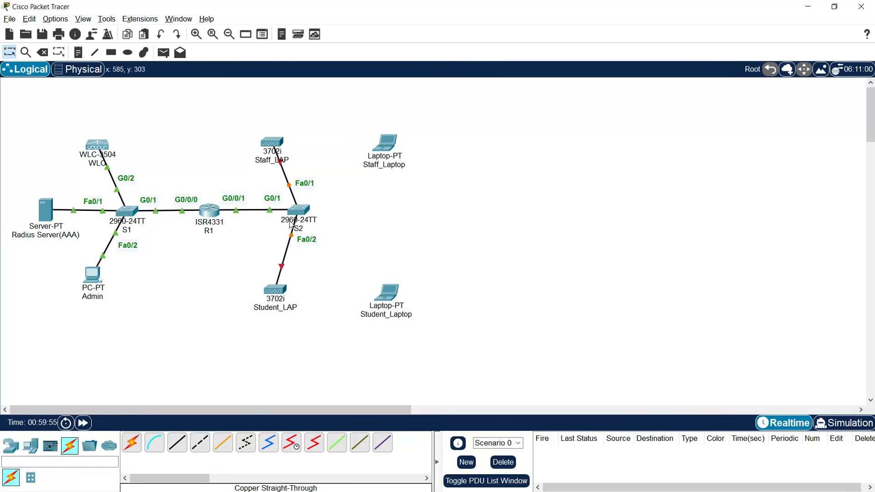
pyautogui.click(93, 275)
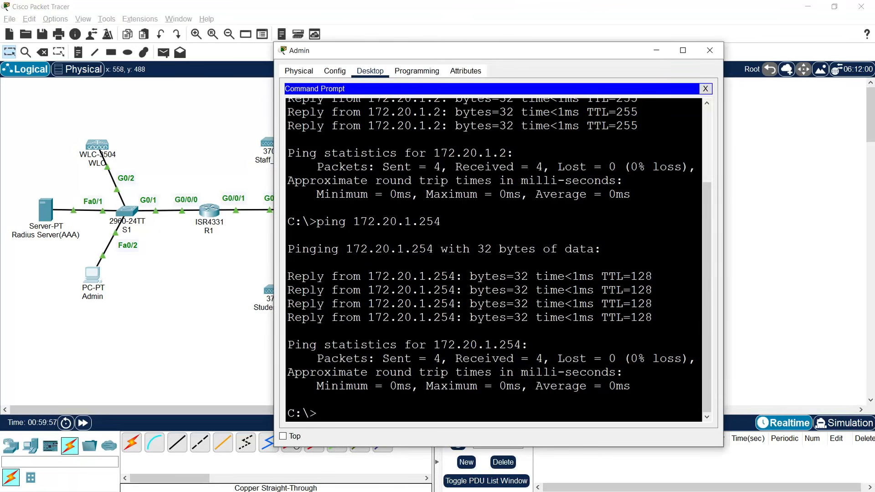
pyautogui.press('Up')
pyautogui.write('2')
pyautogui.press('Return')
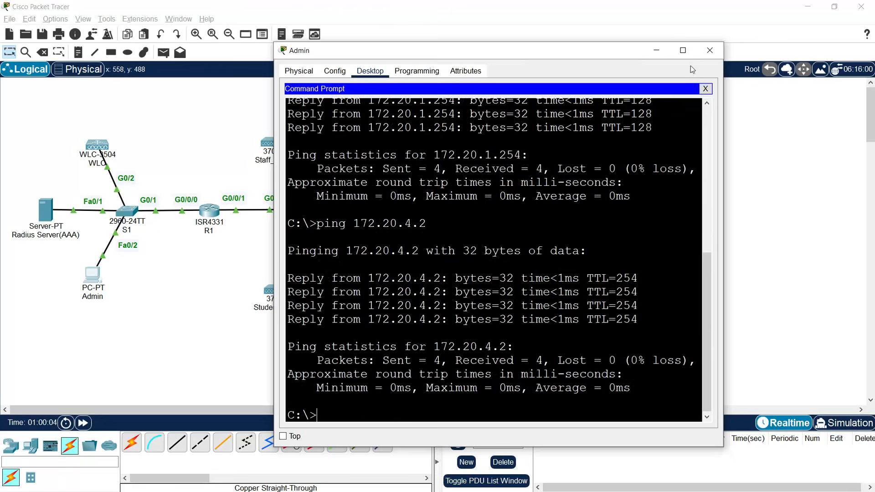
pyautogui.click(710, 50)
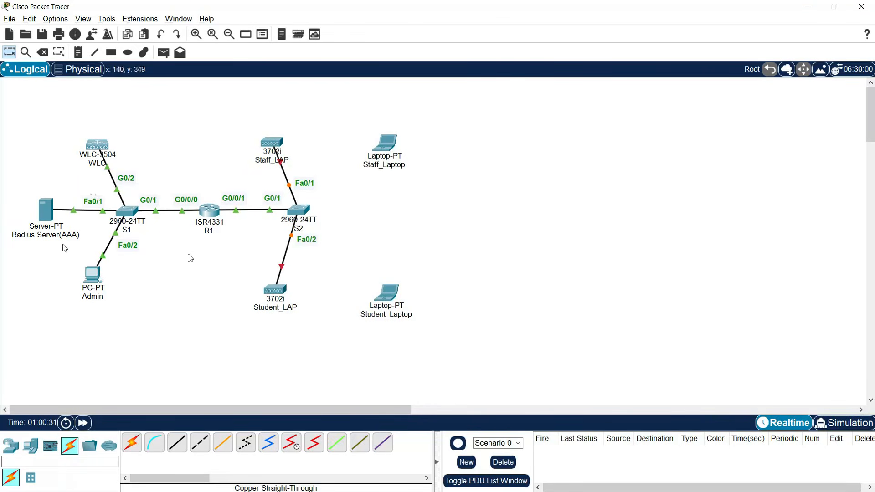
# - Open the Admin PC's web browser and load the WLC page at 172.20.1.2
pyautogui.click(93, 274)
pyautogui.moveTo(383, 119); pyautogui.dragTo(532, 34)
pyautogui.click(797, 102)
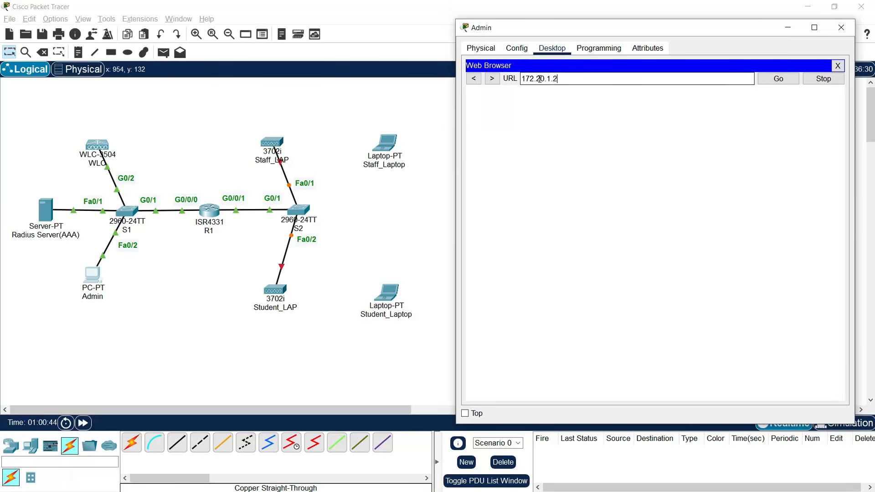
pyautogui.click(775, 82)
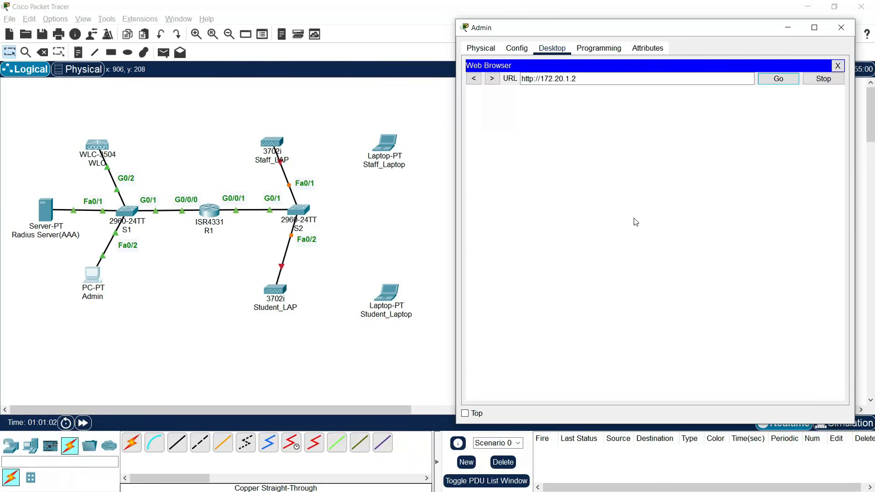
pyautogui.scroll(-3, 582, 253)
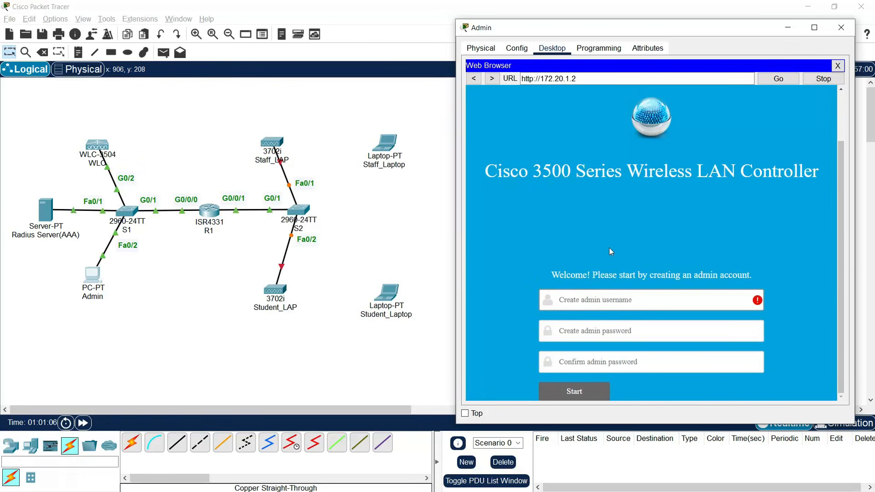
# - Create the WLC admin account with username admin and a confirmed password
pyautogui.write('admin')
pyautogui.press('Tab')
pyautogui.write('Cisco')
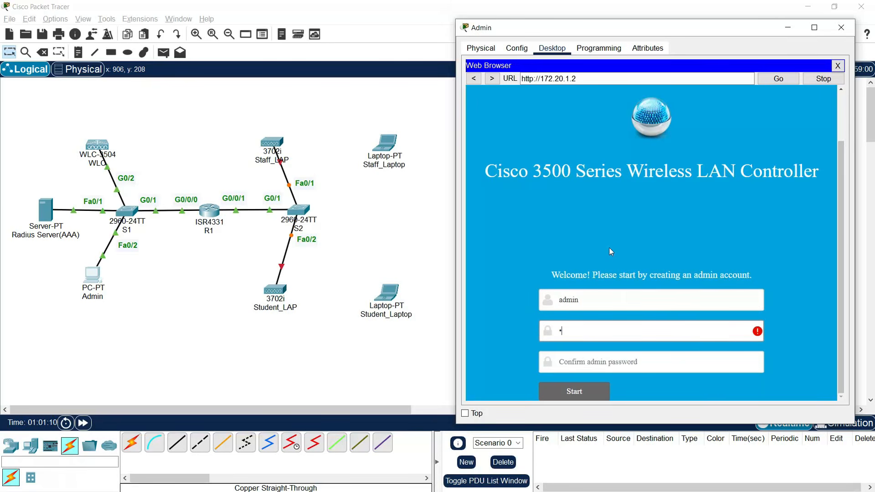
pyautogui.write('123')
pyautogui.press('Tab')
pyautogui.write('Cisco123')
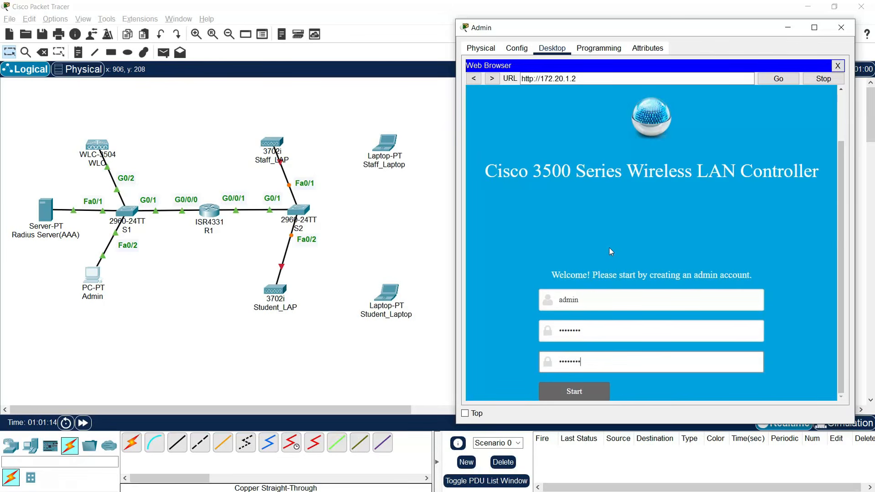
pyautogui.click(576, 392)
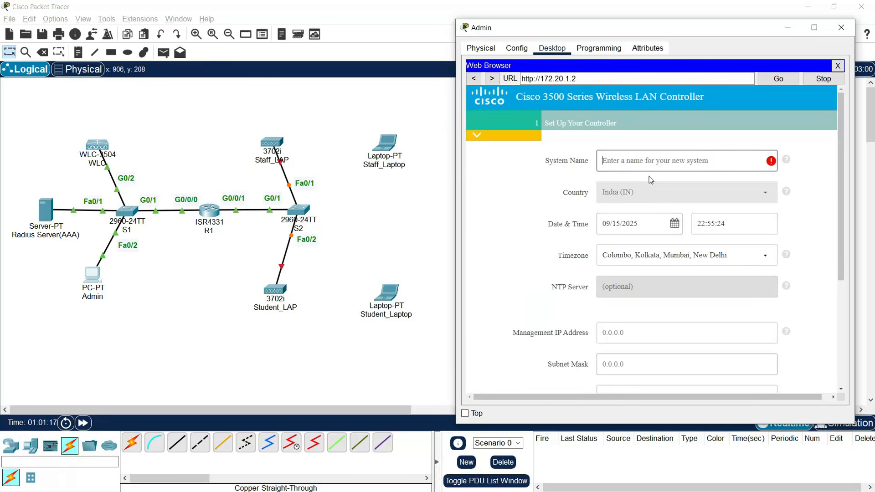
# - Set system name WLC, management IP 172.20.1.2, mask 255.255.255.0, gateway 172.20.1.1
pyautogui.write('WLC')
pyautogui.scroll(-1, 597, 330)
pyautogui.click(637, 279)
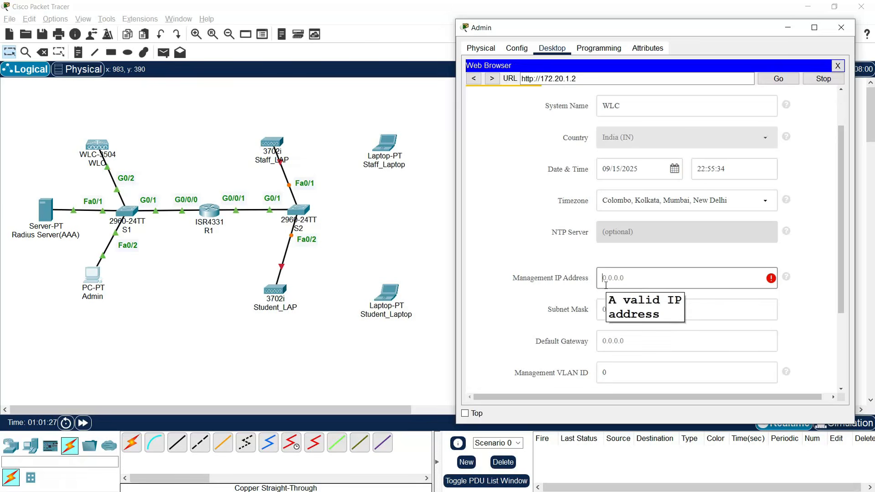
pyautogui.write('172.20.1.2')
pyautogui.click(607, 312)
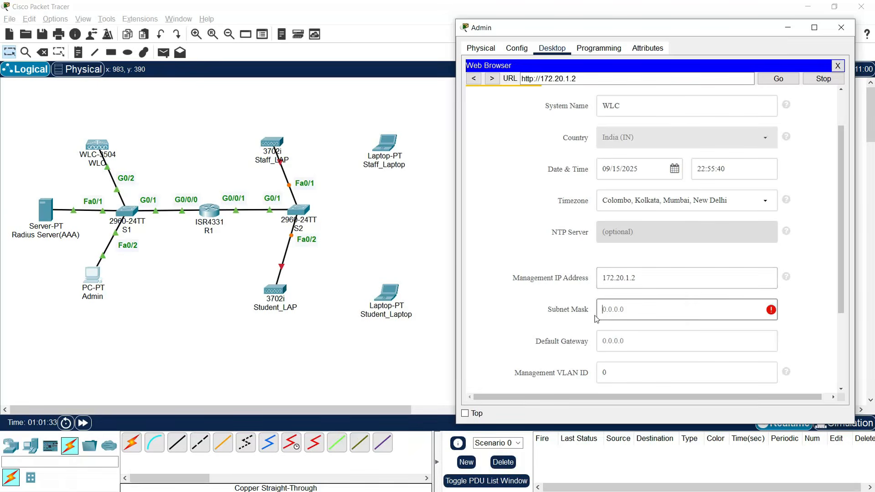
pyautogui.write('255.255.255.0')
pyautogui.tripleClick(620, 280)
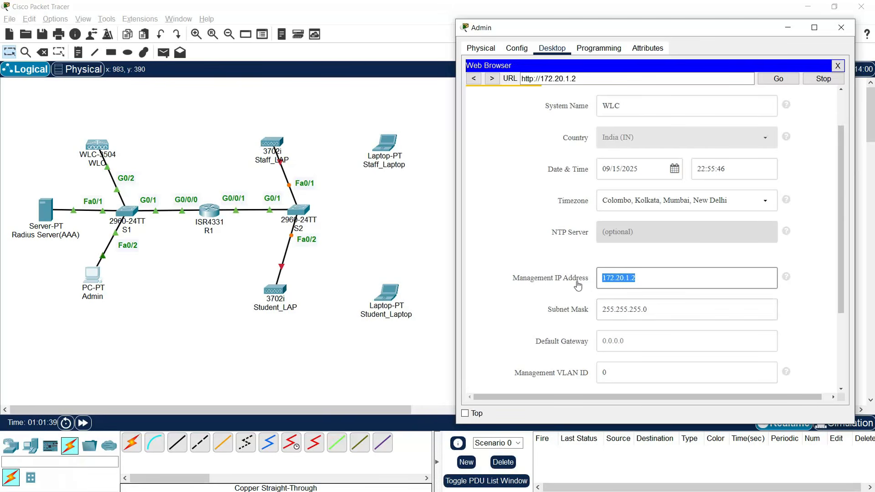
pyautogui.click(608, 336)
pyautogui.write('172.20.1.1')
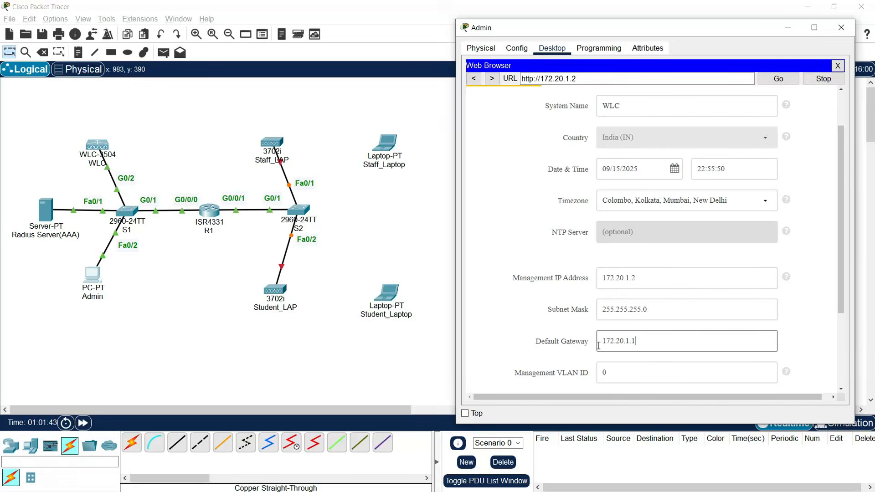
pyautogui.scroll(-2, 531, 330)
# - Name the employee wireless network WLC and enter and confirm its WPA2 passphrase
pyautogui.click(745, 356)
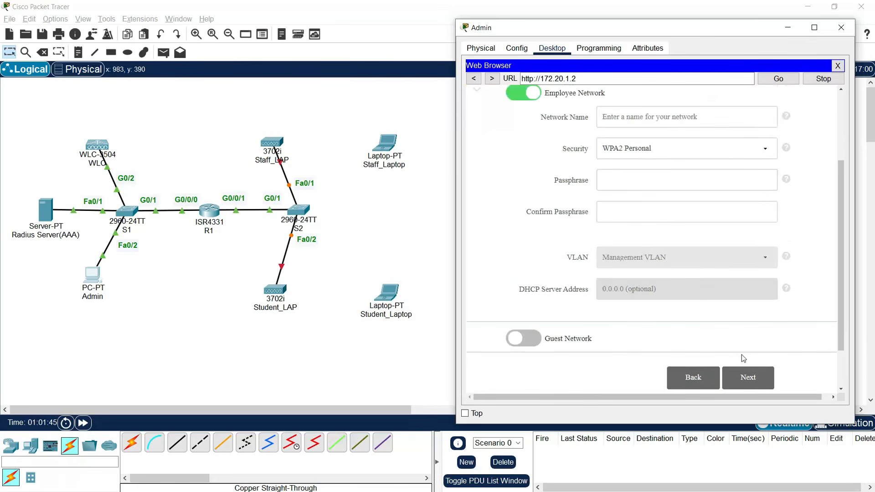
pyautogui.scroll(1, 530, 224)
pyautogui.click(612, 145)
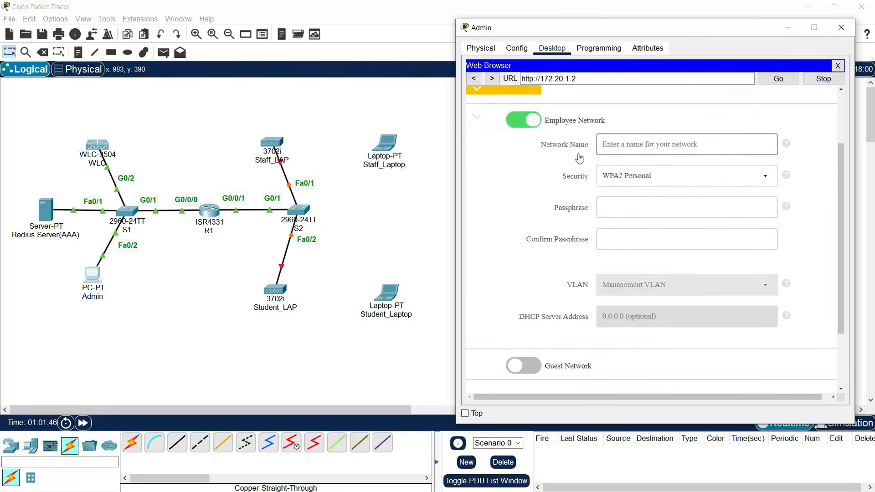
pyautogui.write('w')
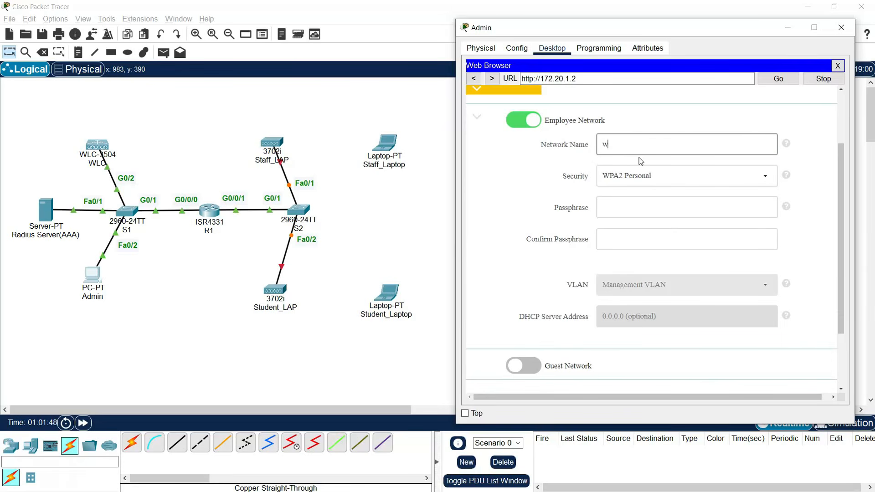
pyautogui.press('BackSpace')
pyautogui.write('WLC')
pyautogui.click(612, 206)
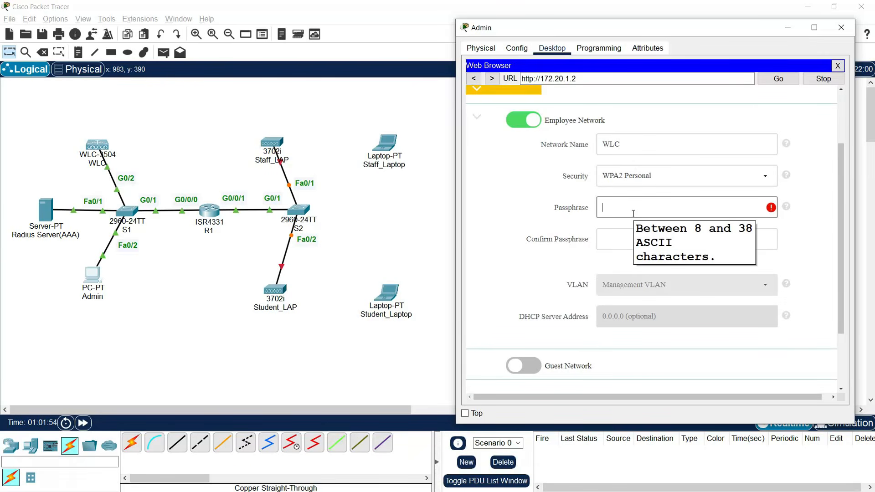
pyautogui.write('cisco123')
pyautogui.press('Tab')
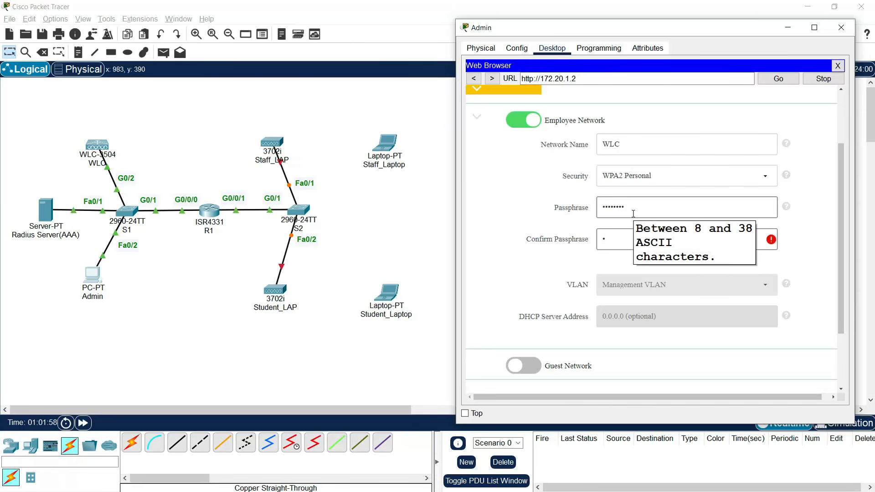
pyautogui.write('cisco123')
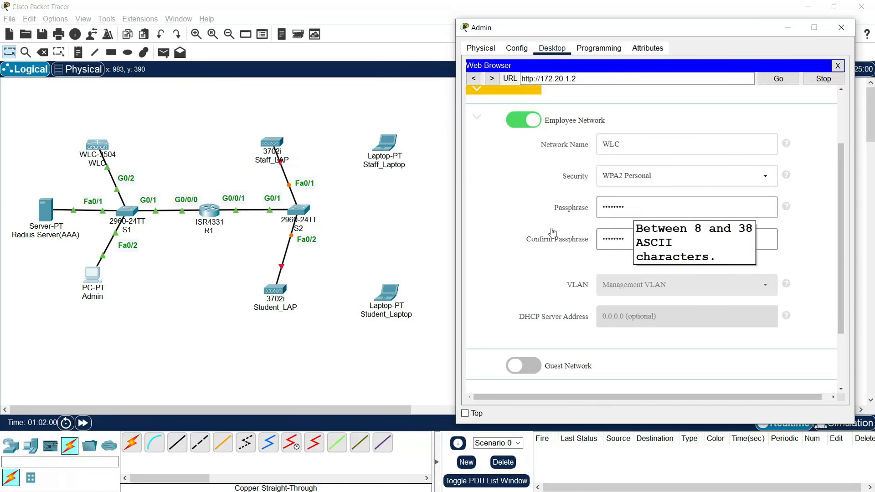
# - Accept the advanced settings and advance to the confirm-settings summary page
pyautogui.scroll(-2, 504, 237)
pyautogui.scroll(-1, 499, 258)
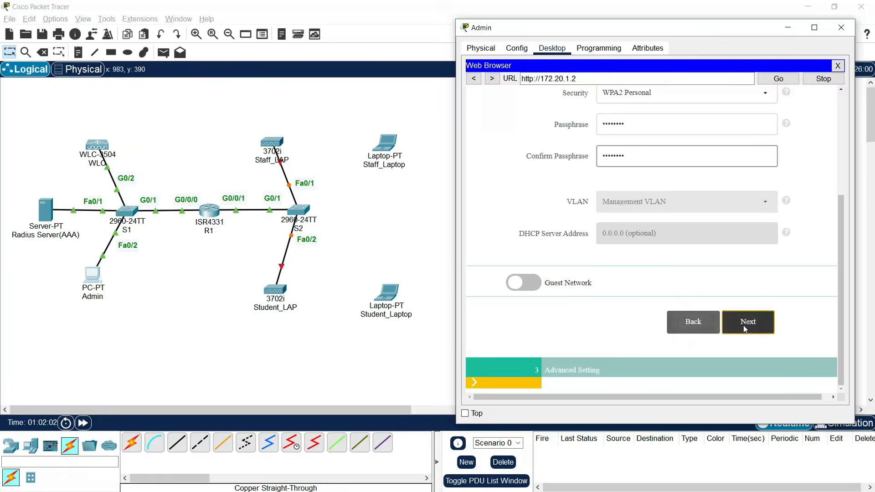
pyautogui.click(729, 322)
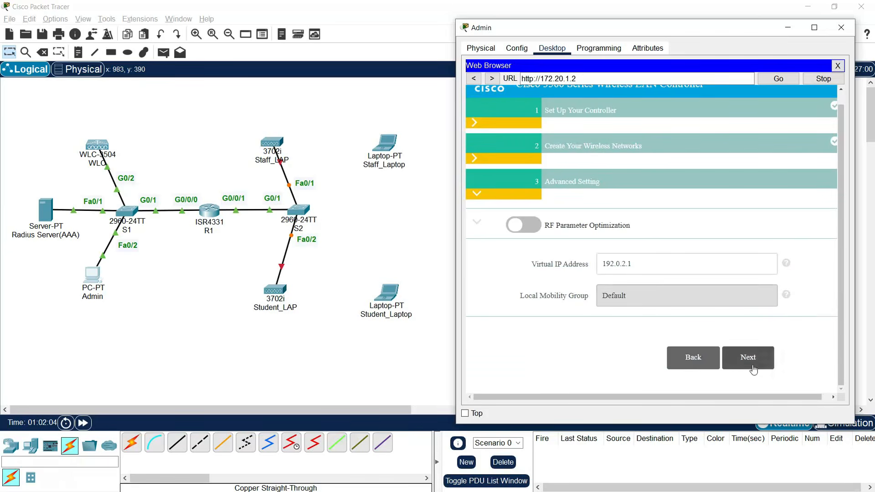
pyautogui.click(749, 363)
# - Apply the wizard settings, confirm the controller reboot, then close the browser and Admin window
pyautogui.scroll(-5, 670, 336)
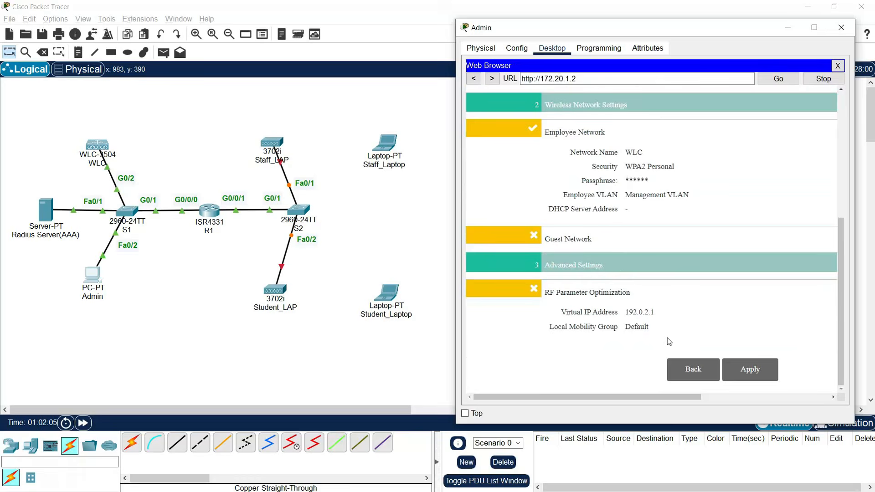
pyautogui.click(736, 373)
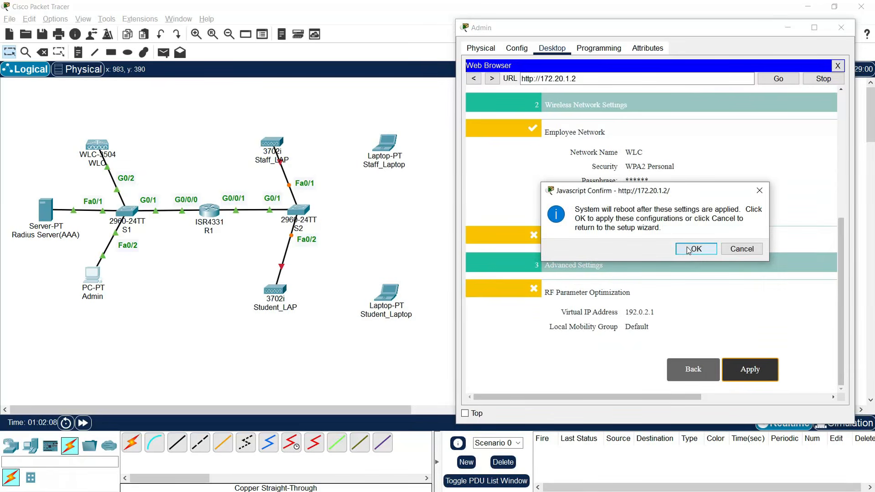
pyautogui.click(689, 250)
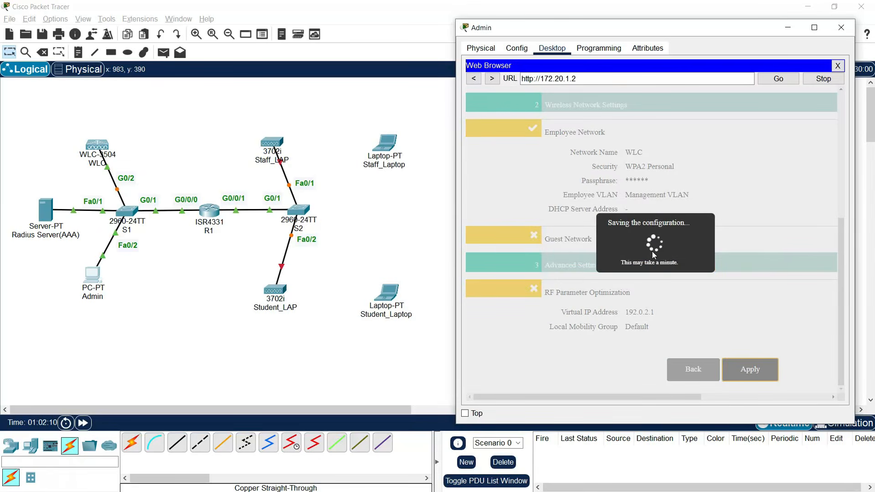
pyautogui.click(838, 67)
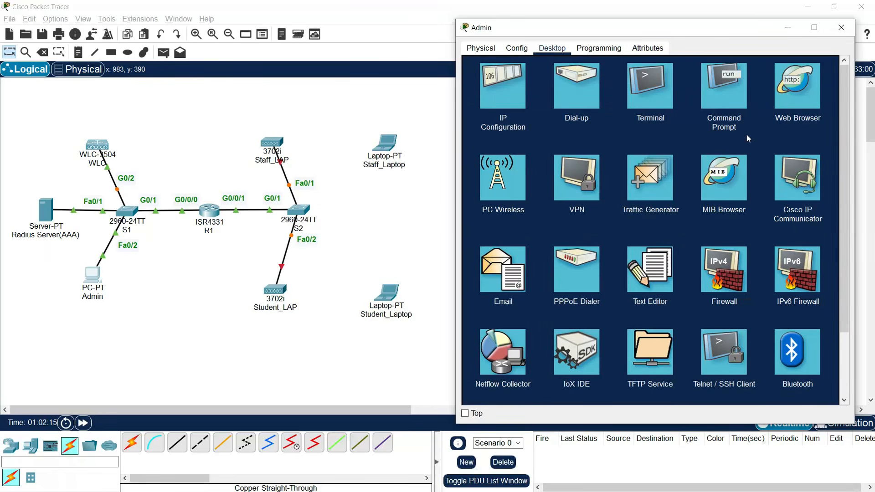
pyautogui.click(791, 33)
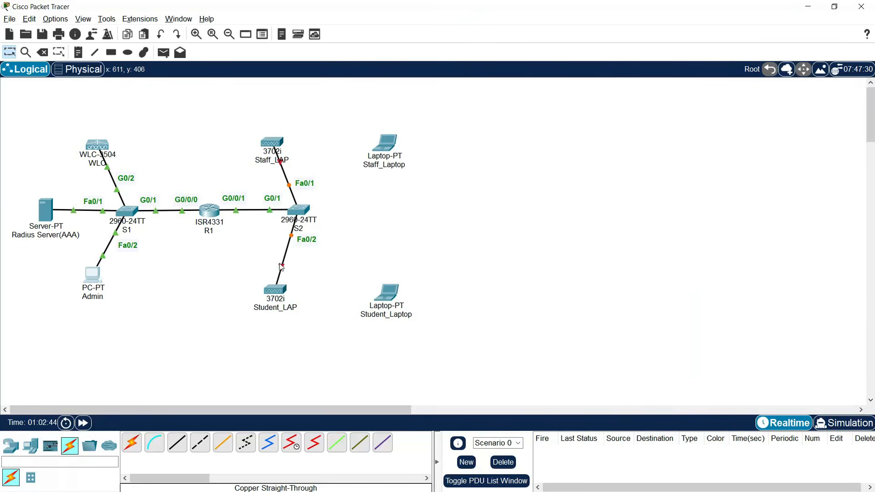
# - Plug power adapters into the Student_LAP and Staff_LAP access points
pyautogui.click(282, 294)
pyautogui.moveTo(579, 435); pyautogui.dragTo(560, 166)
pyautogui.click(693, 96)
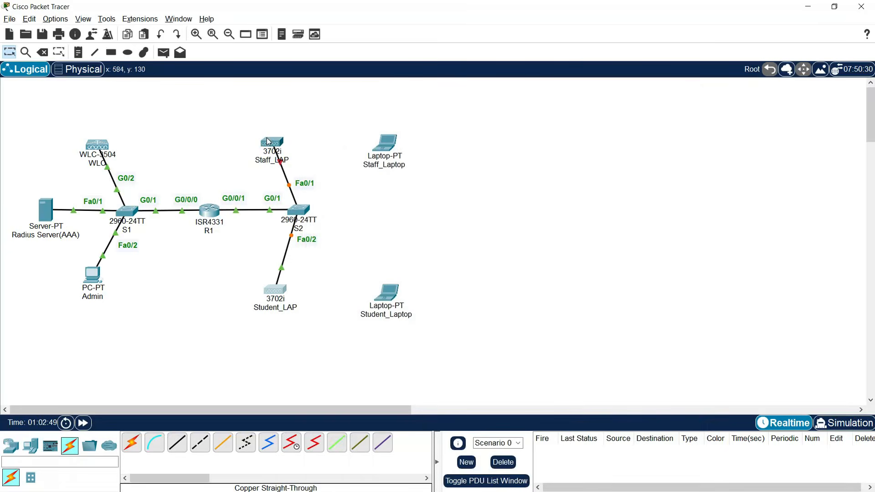
pyautogui.click(271, 143)
pyautogui.moveTo(579, 436); pyautogui.dragTo(564, 170)
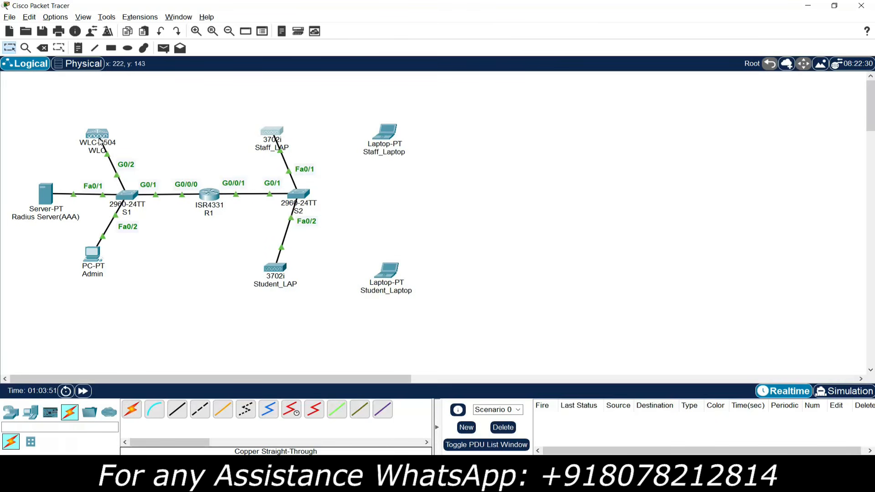
pyautogui.click(94, 254)
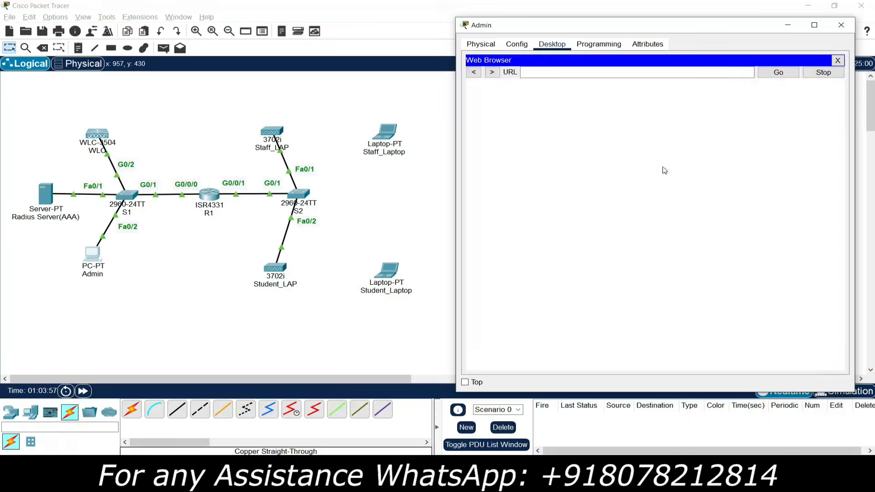
pyautogui.click(569, 74)
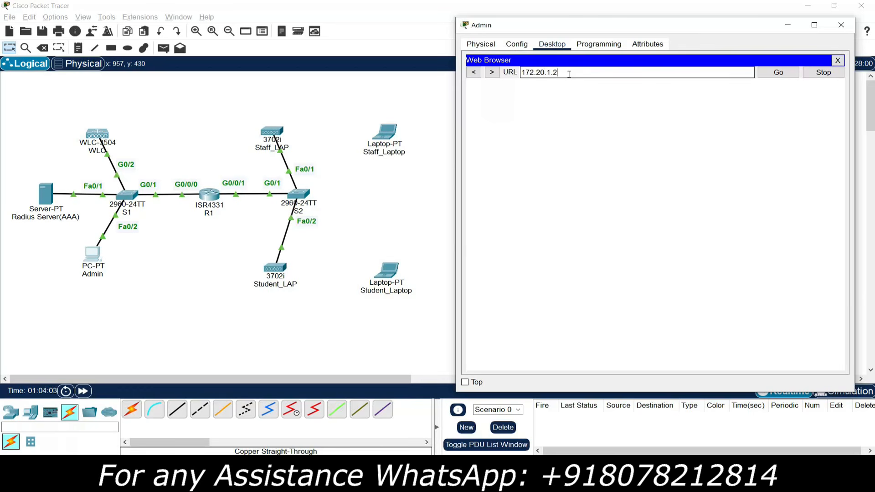
pyautogui.write('172.20.1.2')
pyautogui.press('Return')
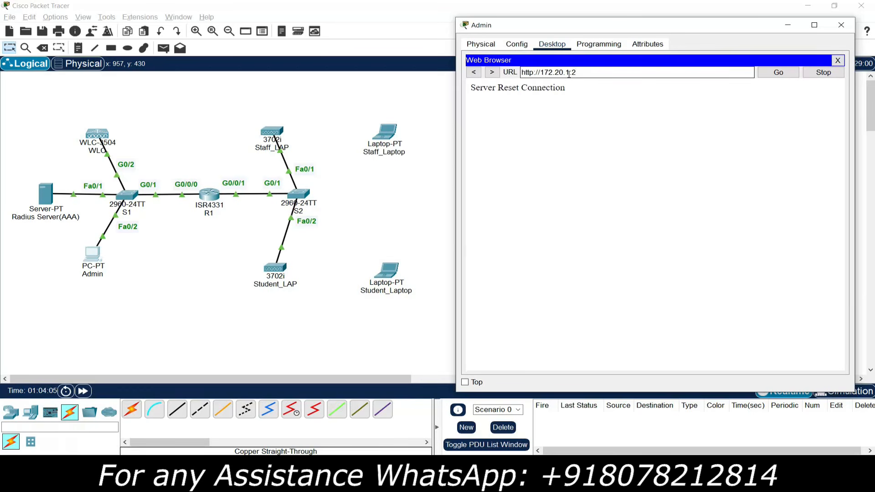
pyautogui.press('Home')
pyautogui.press('Right')
pyautogui.press('Right')
pyautogui.press('Right')
pyautogui.press('Right')
pyautogui.write('s')
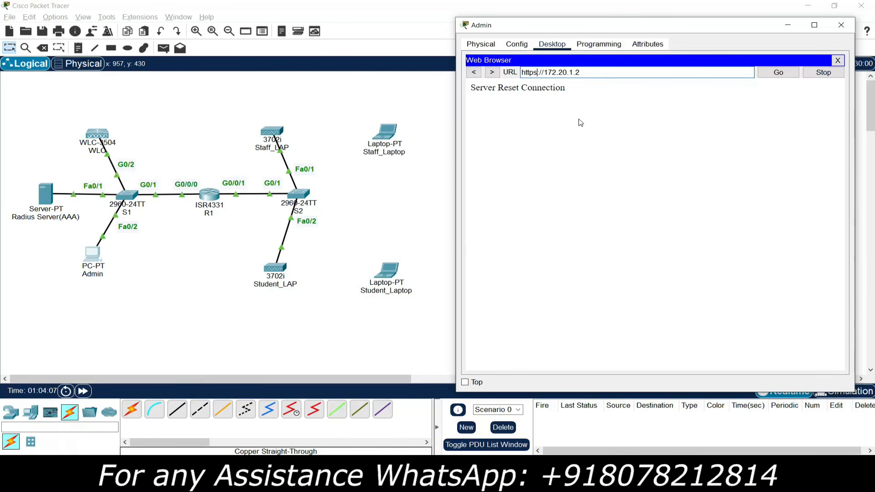
pyautogui.click(762, 78)
# - Log in to the controller with the admin user name and password
pyautogui.click(656, 282)
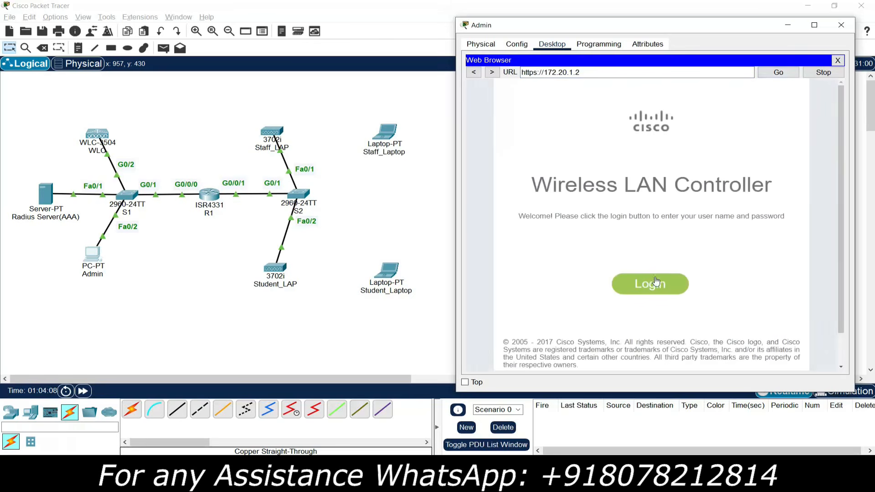
pyautogui.press('Tab')
pyautogui.write('admin')
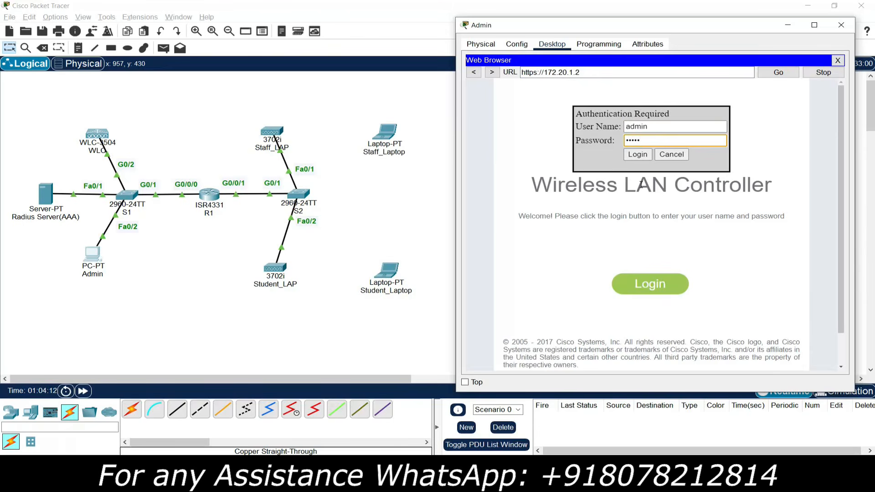
pyautogui.press('Return')
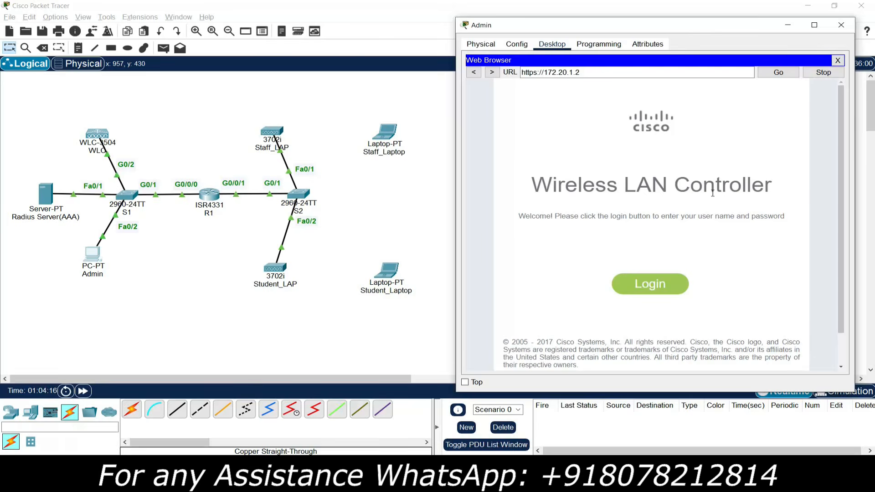
# - Maximize the Admin window, open CONTROLLER's DHCP Scopes, and delete dav0-dhcp-mgmt
pyautogui.click(814, 24)
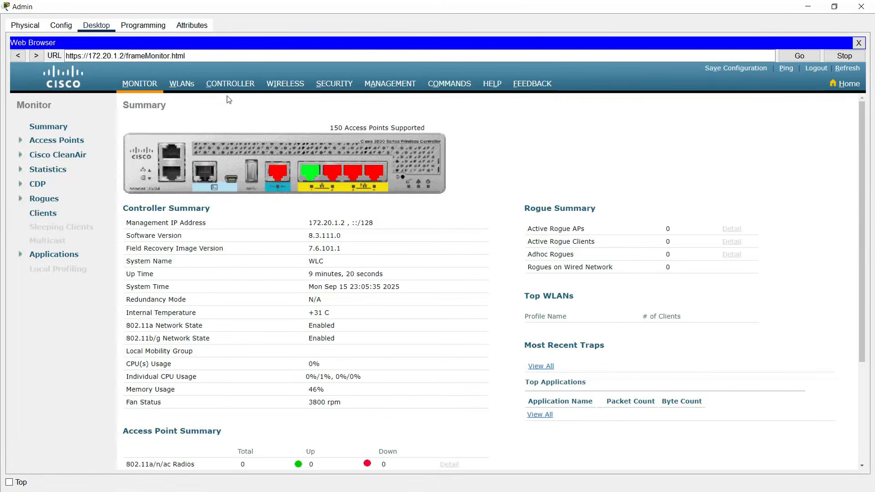
pyautogui.click(230, 85)
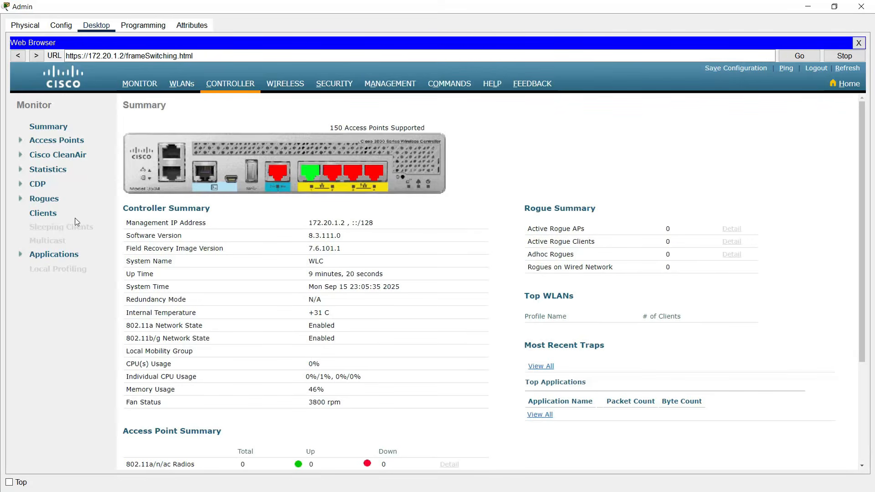
pyautogui.click(62, 201)
pyautogui.click(52, 206)
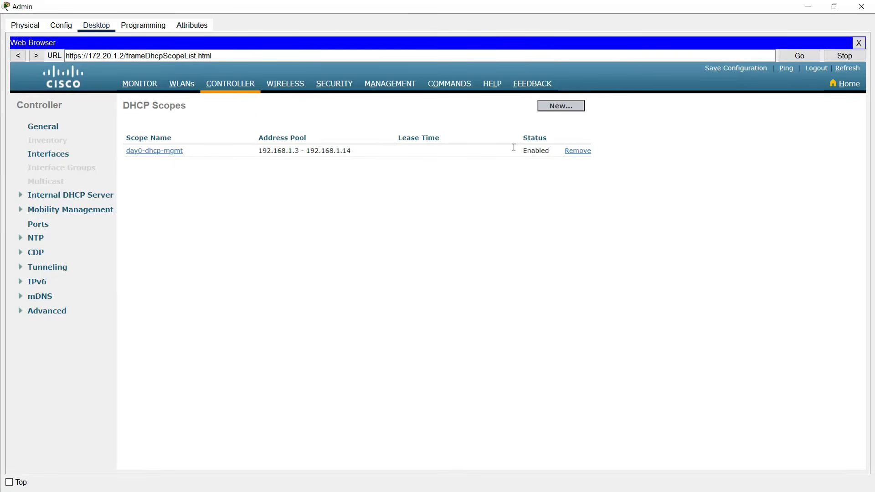
pyautogui.click(576, 155)
pyautogui.click(486, 266)
# - Create a new DHCP scope named Management and open it for editing
pyautogui.click(496, 106)
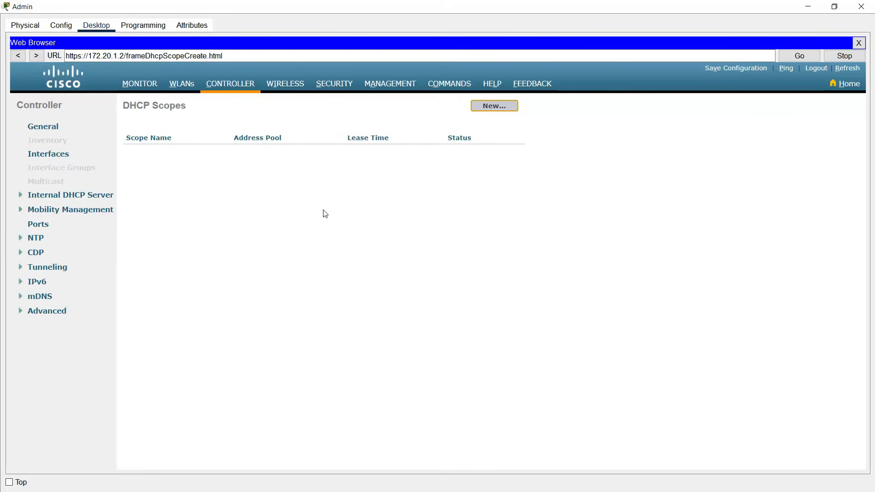
pyautogui.click(201, 132)
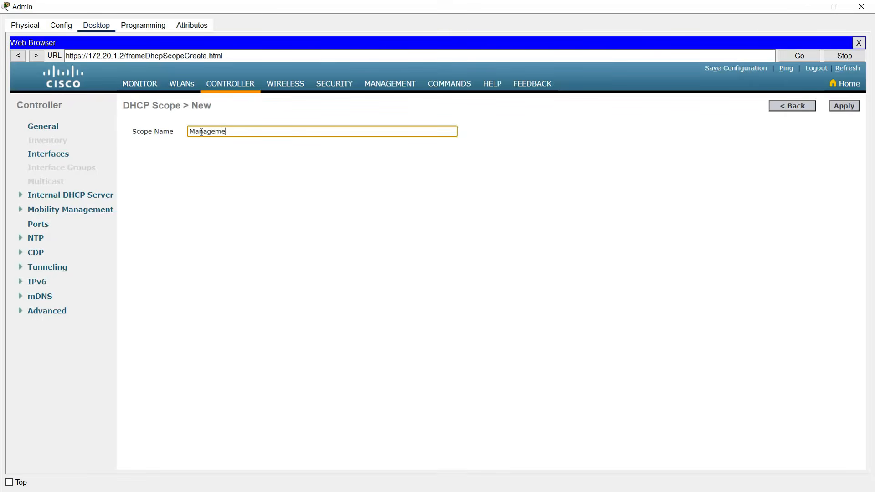
pyautogui.click(844, 107)
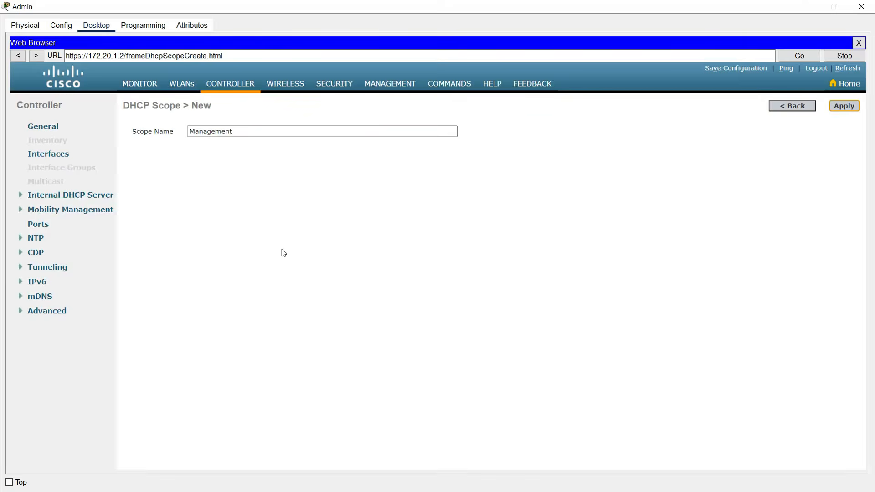
pyautogui.click(149, 155)
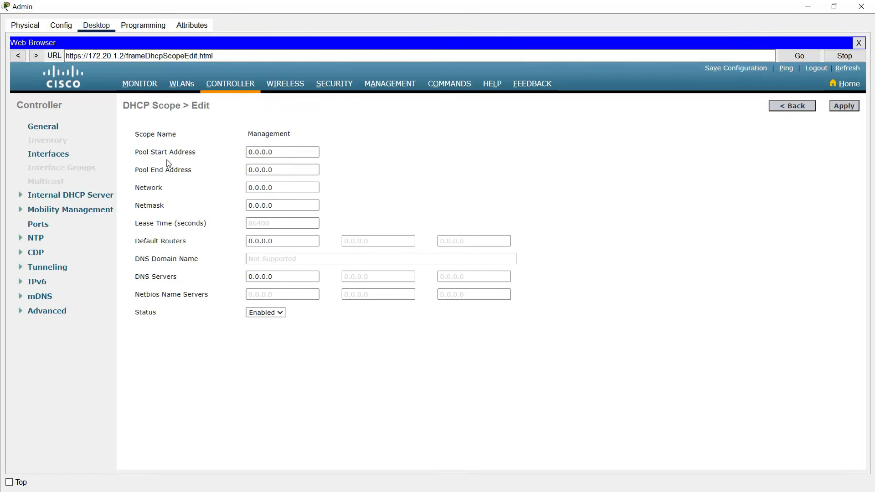
# - Set pool 172.20.4.10–172.20.4.100, network 172.20.4.0, mask 255.255.255.0, router 172.20.4.1, and apply
pyautogui.click(283, 153)
pyautogui.write('172.20.4.10')
pyautogui.moveTo(297, 153); pyautogui.dragTo(226, 149)
pyautogui.hotkey('ctrl', 'c')
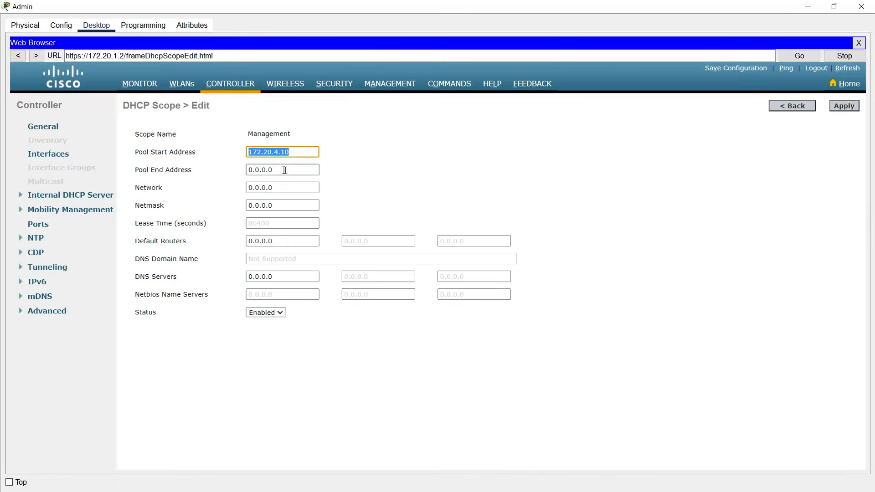
pyautogui.moveTo(286, 171); pyautogui.dragTo(222, 173)
pyautogui.hotkey('ctrl', 'v')
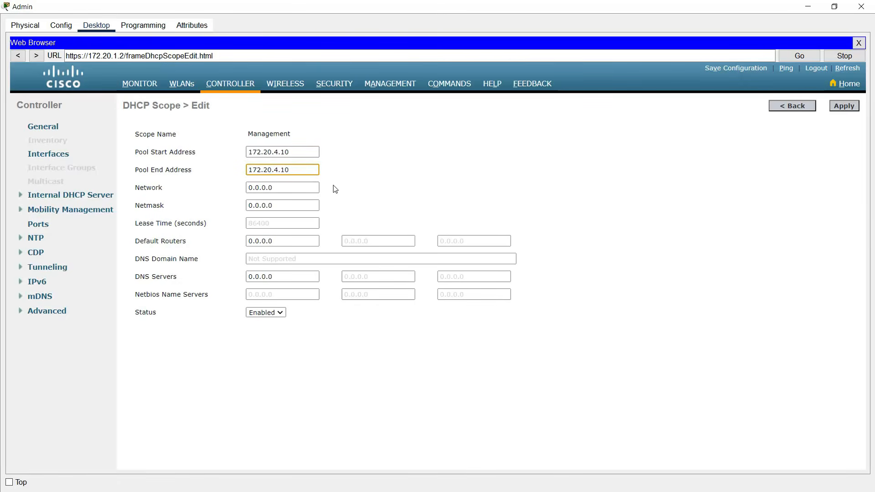
pyautogui.write('0')
pyautogui.moveTo(305, 187); pyautogui.dragTo(219, 194)
pyautogui.hotkey('ctrl', 'v')
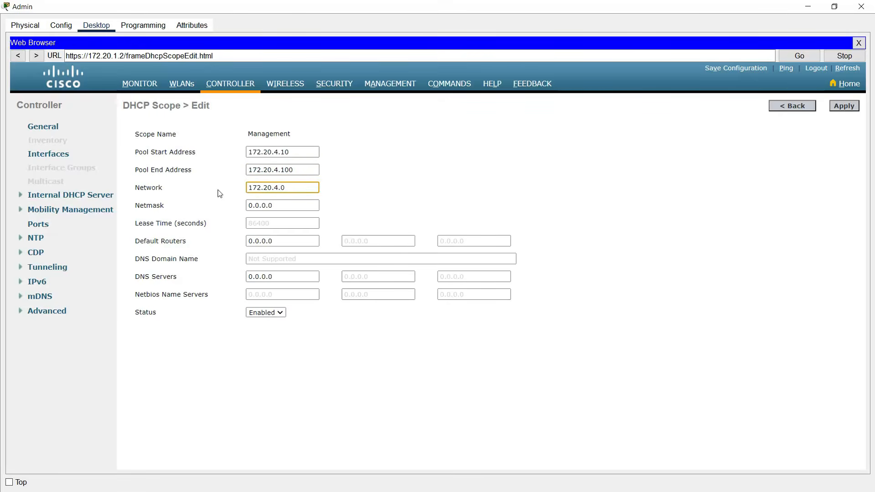
pyautogui.moveTo(305, 205); pyautogui.dragTo(214, 207)
pyautogui.write('255.255.255')
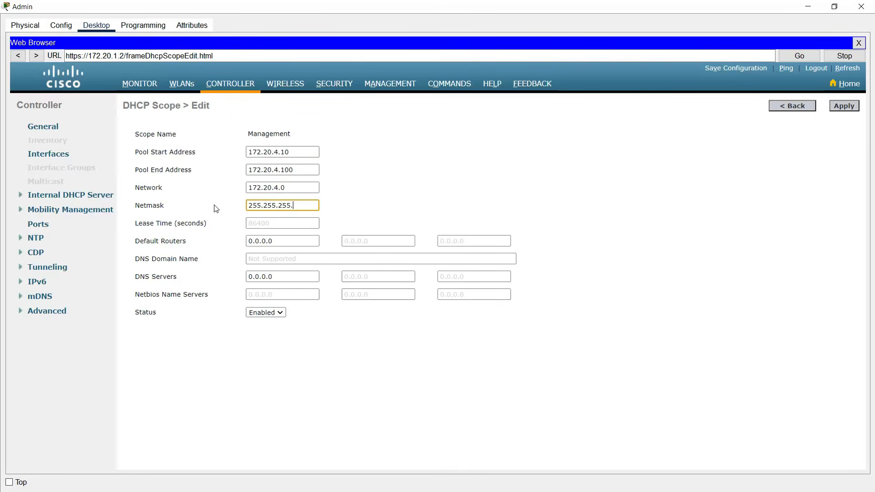
pyautogui.moveTo(278, 242); pyautogui.dragTo(197, 242)
pyautogui.hotkey('ctrl', 'v')
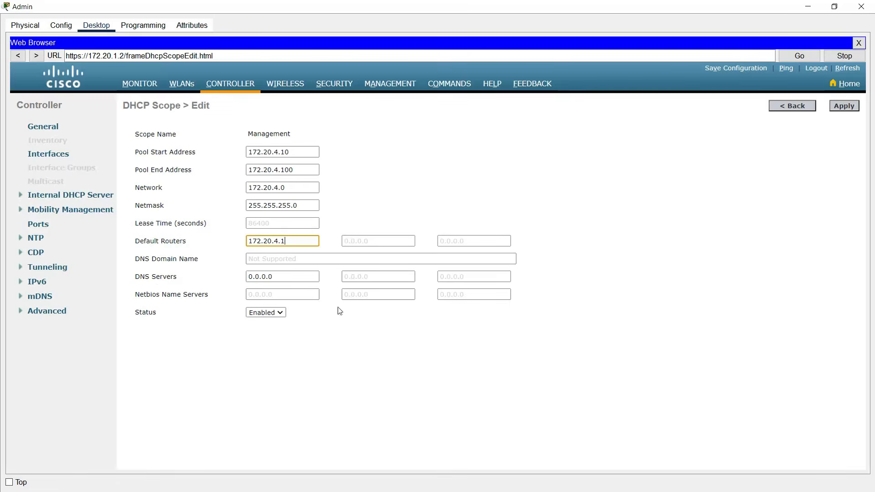
pyautogui.click(843, 109)
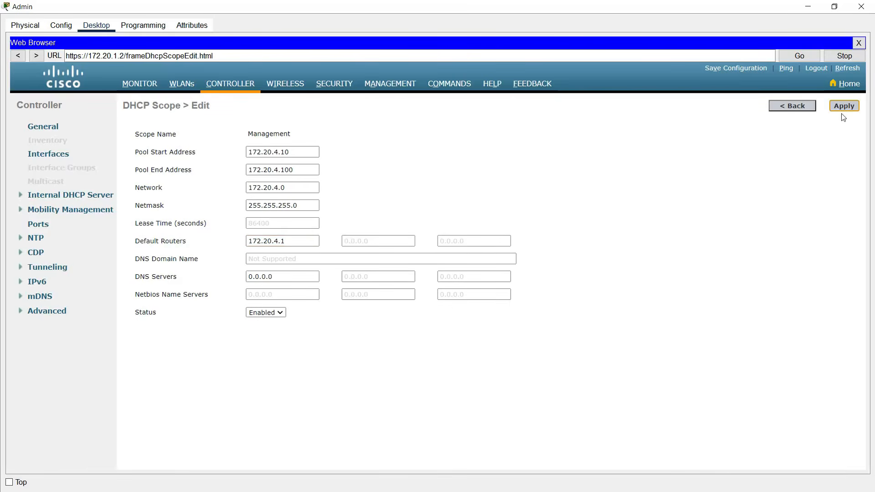
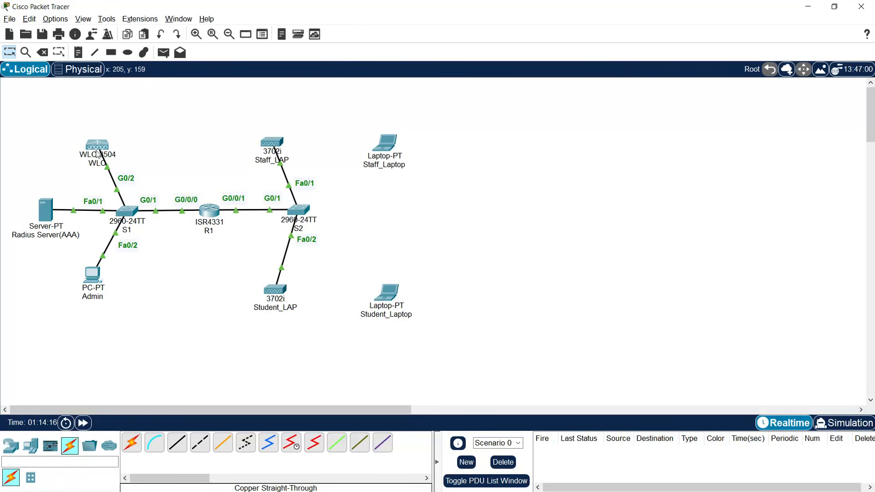
# - Open R1's CLI and enter privileged and global configuration mode
pyautogui.click(211, 212)
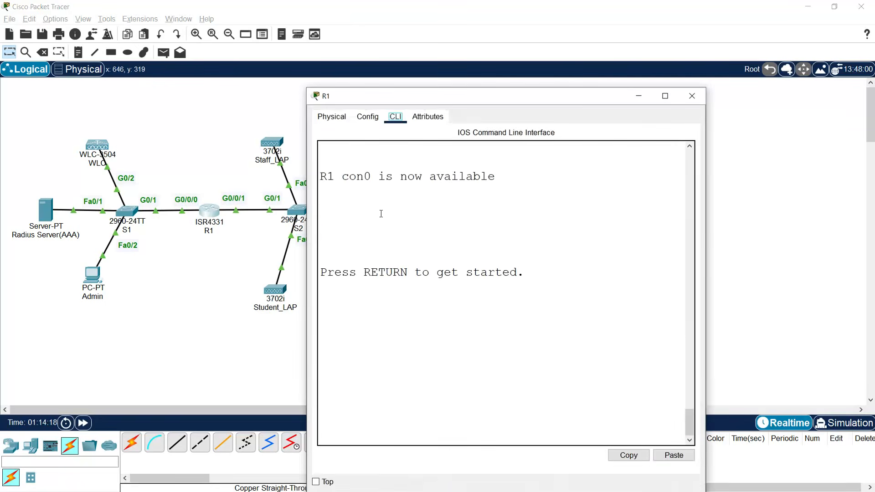
pyautogui.moveTo(414, 94); pyautogui.dragTo(539, 14)
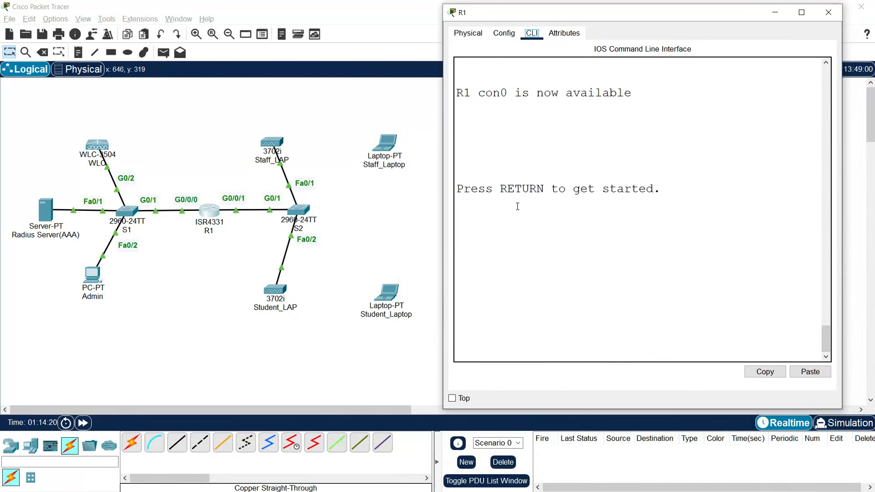
pyautogui.press('Return')
pyautogui.write('enabl')
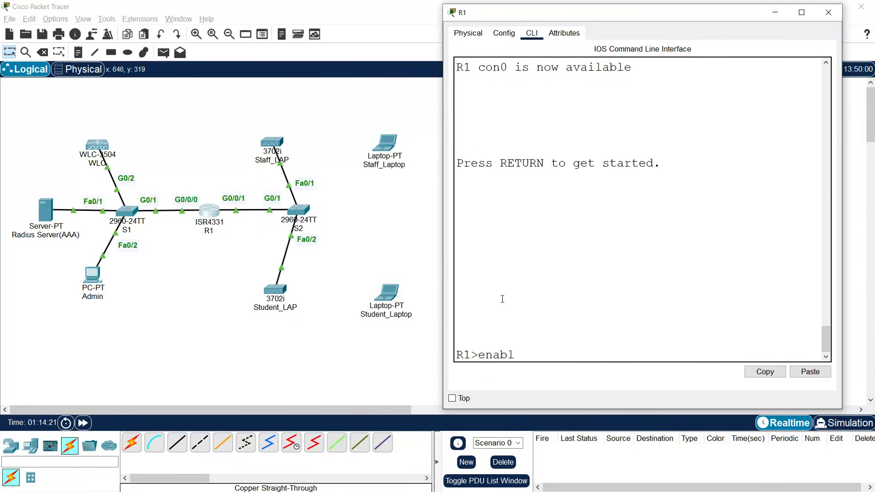
pyautogui.press('Return')
pyautogui.write('e')
pyautogui.write('con')
pyautogui.press('BackSpace')
pyautogui.press('BackSpace')
pyautogui.press('BackSpace')
pyautogui.press('BackSpace')
pyautogui.write('conf t')
pyautogui.press('Return')
# - Add ip helper-address 172.20.1.2 to subinterface g0/0/1.4, then close R1
pyautogui.write('interf')
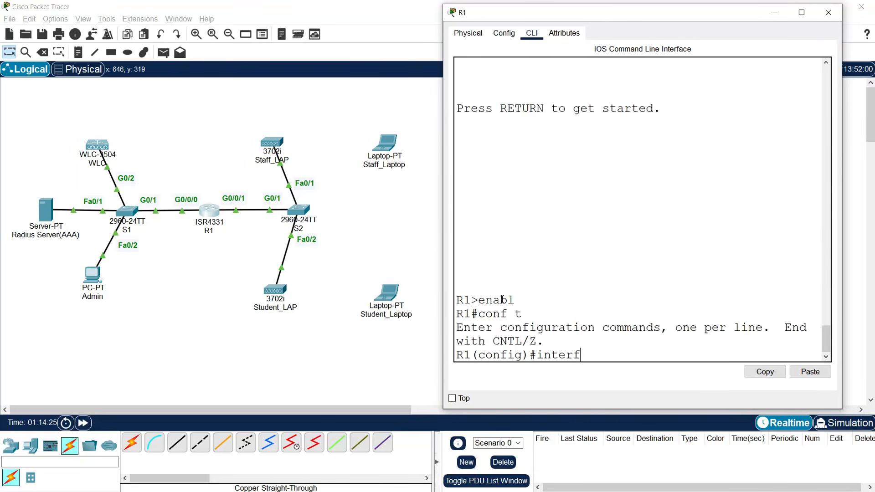
pyautogui.write('ace g0/0/1.4')
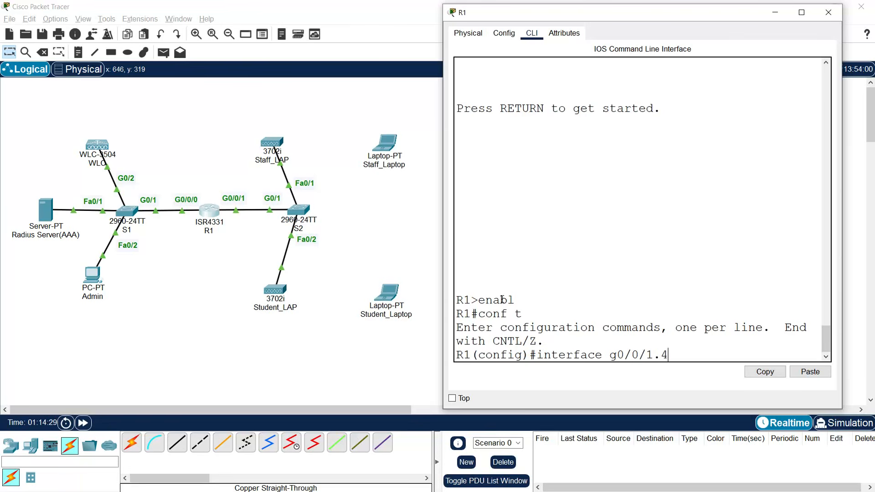
pyautogui.press('Return')
pyautogui.press('Return')
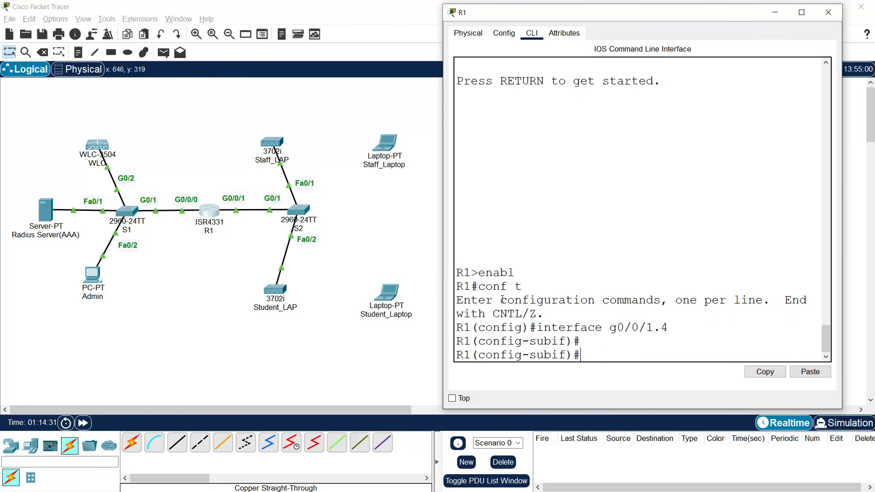
pyautogui.write('ip helper-address')
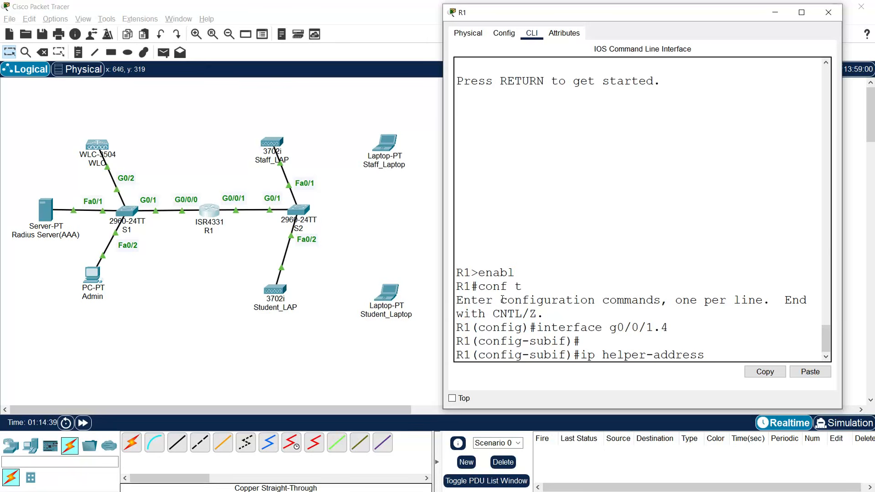
pyautogui.write('  172.20.1.2')
pyautogui.press('Return')
pyautogui.press('Return')
pyautogui.press('Return')
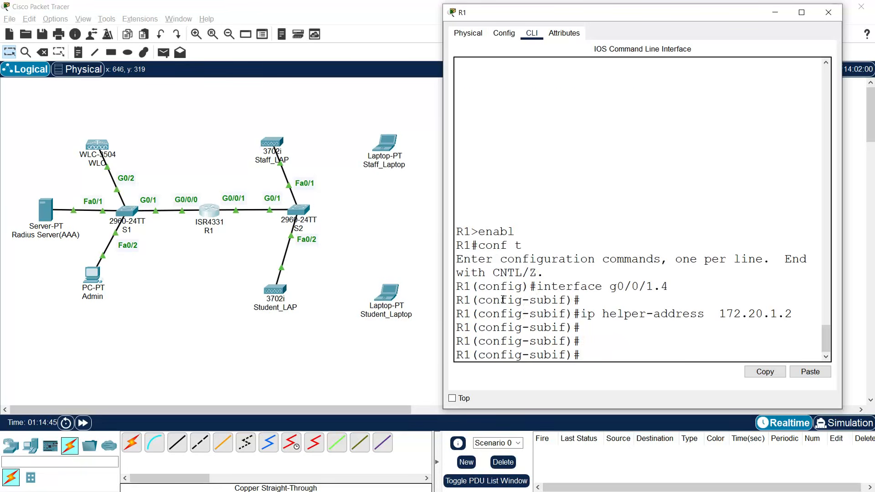
pyautogui.click(828, 12)
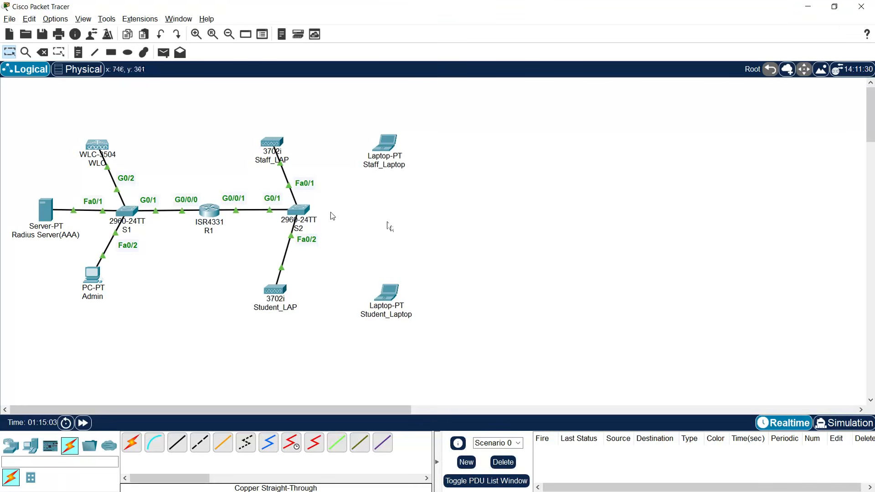
# - Verify Staff_LAP's DHCP address 172.20.4.10 and set its WLC primary controller to 172.20.1.2
pyautogui.click(269, 154)
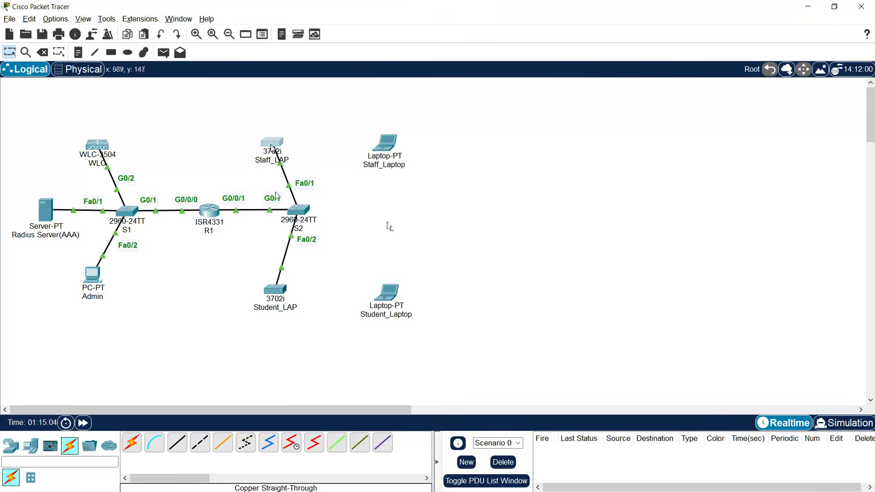
pyautogui.click(356, 147)
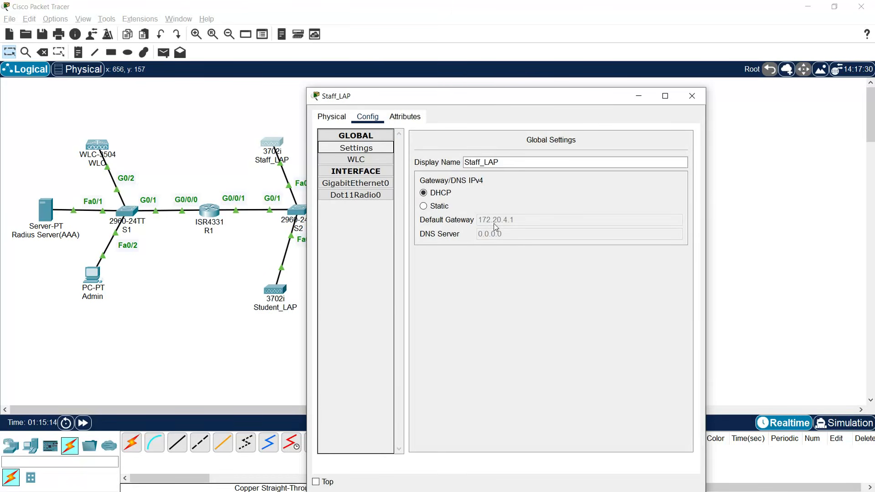
pyautogui.click(375, 185)
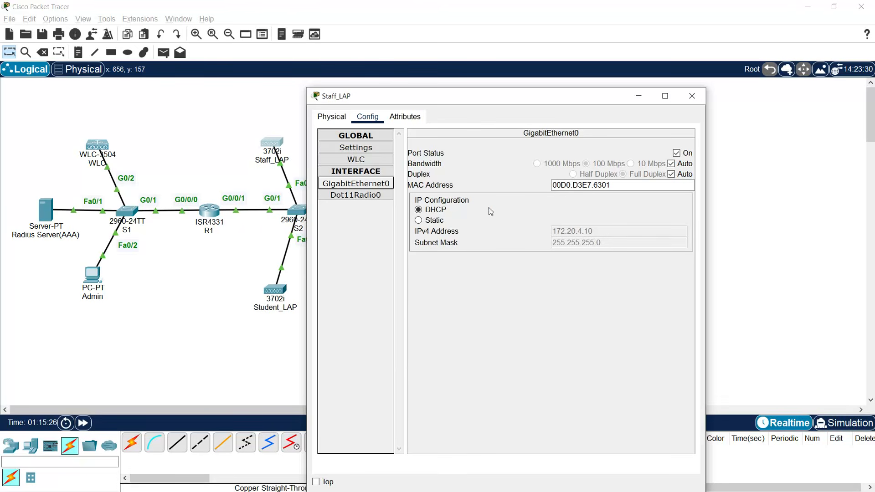
pyautogui.click(370, 163)
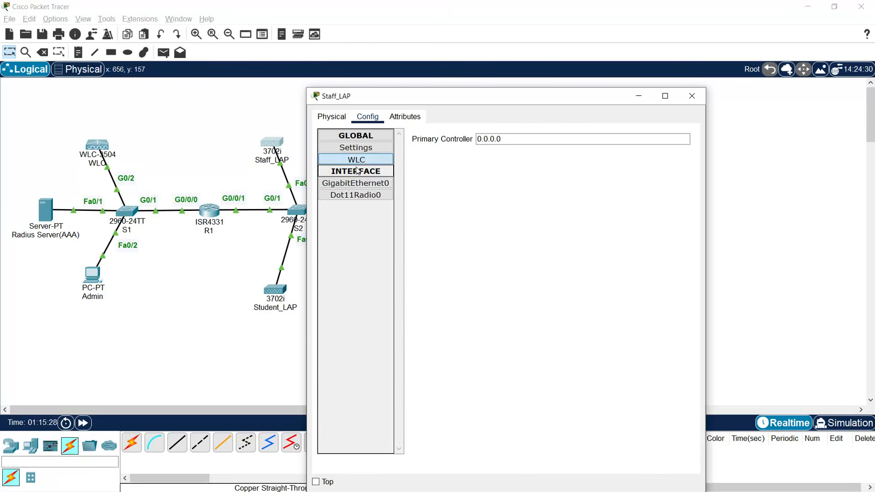
pyautogui.press('Tab')
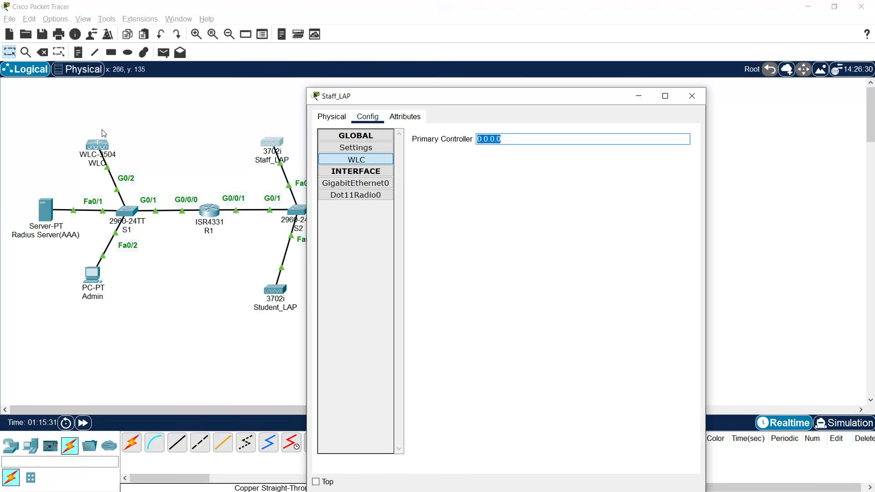
pyautogui.write('172.20.1.2')
pyautogui.press('Tab')
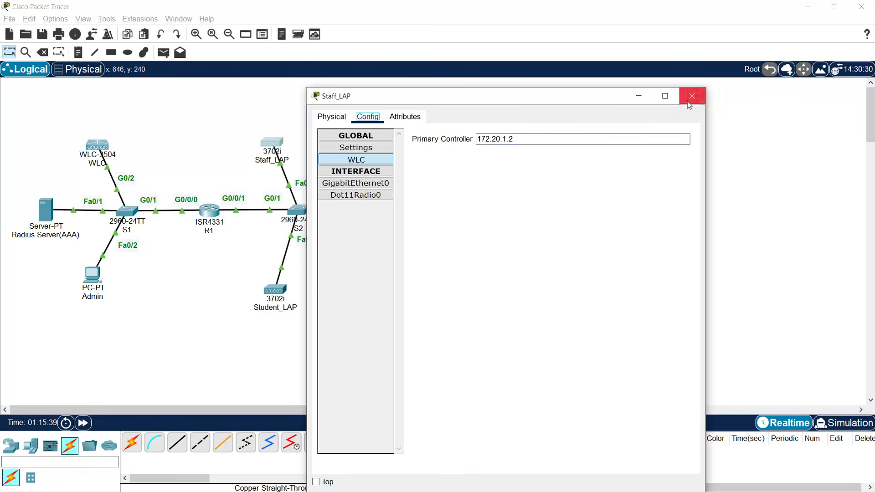
pyautogui.press('Tab')
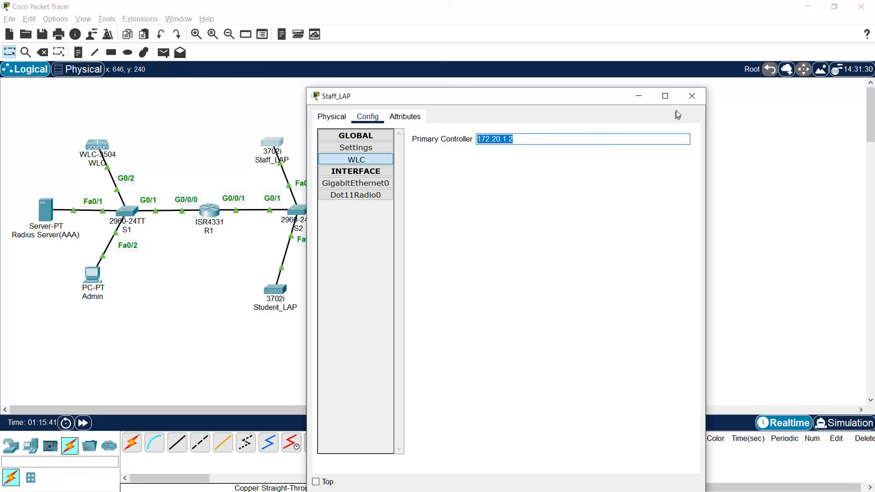
pyautogui.click(691, 98)
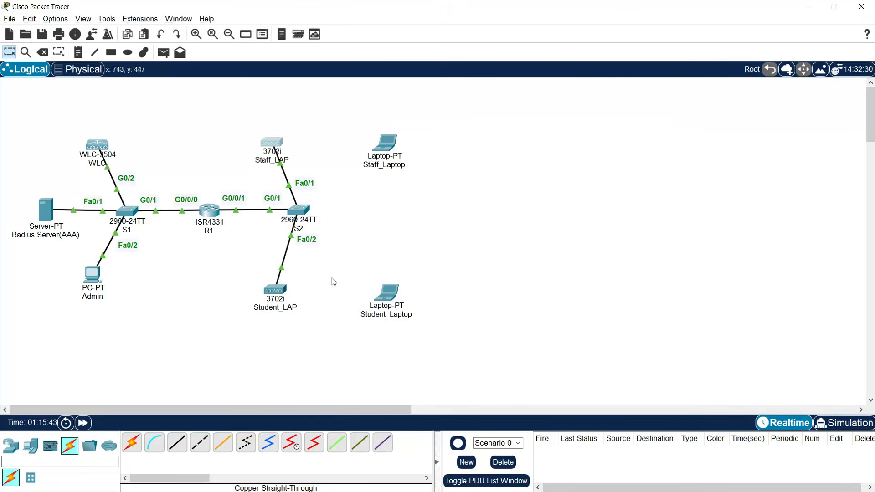
# - Switch Student_LAP's settings to DHCP and confirm its address 172.20.4.11
pyautogui.click(278, 292)
pyautogui.click(368, 117)
pyautogui.click(359, 149)
pyautogui.click(436, 193)
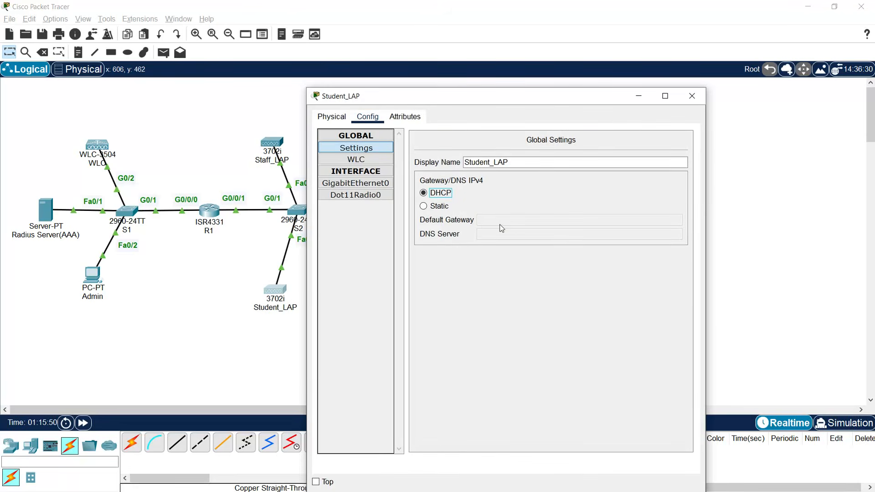
pyautogui.click(363, 188)
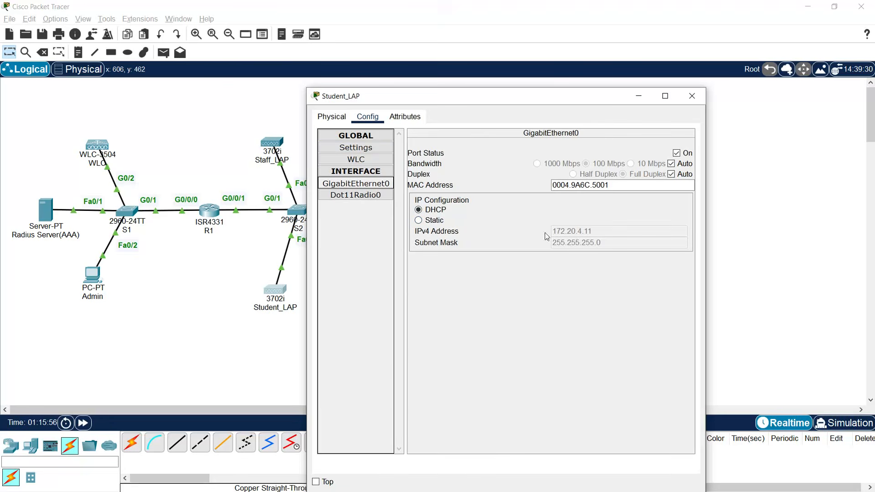
# - Set Student_LAP's WLC primary controller to 172.20.1.2 and close its window
pyautogui.click(356, 161)
pyautogui.tripleClick(520, 137)
pyautogui.write('172.20.1.2')
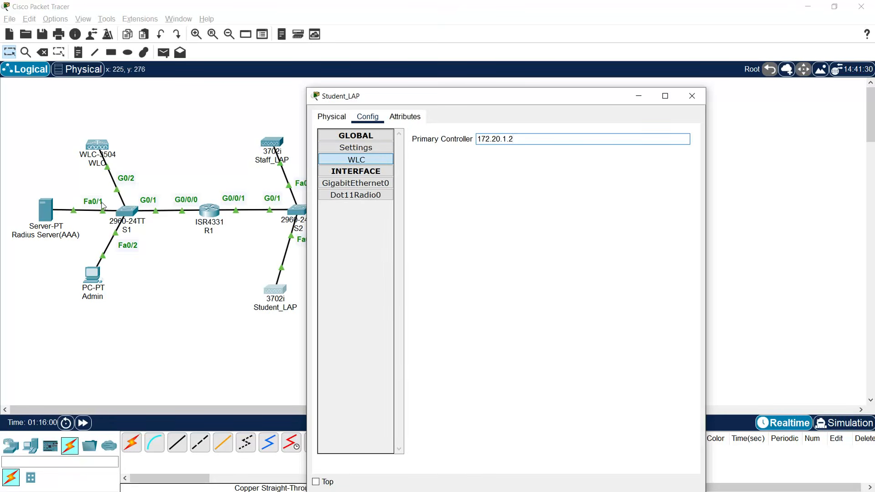
pyautogui.press('Tab')
pyautogui.click(692, 95)
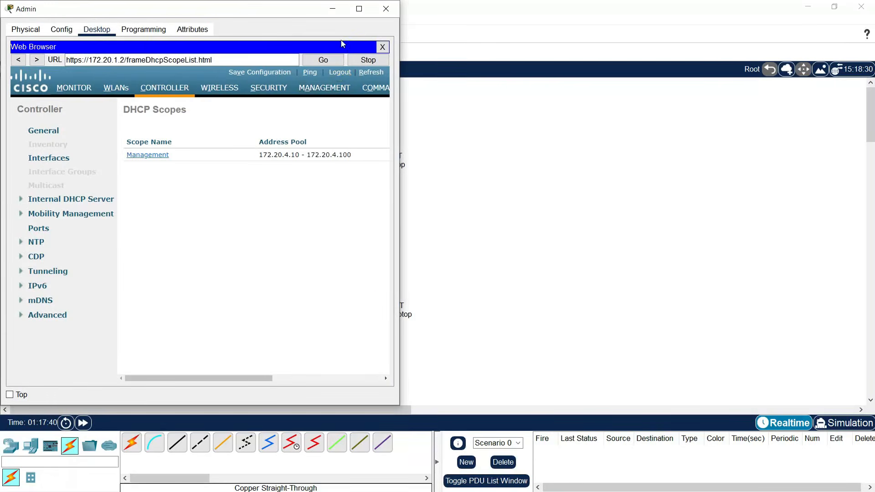
# - Review the WLC Monitor summary in Admin's full-screen browser to confirm both access points are up
pyautogui.click(359, 8)
pyautogui.click(147, 87)
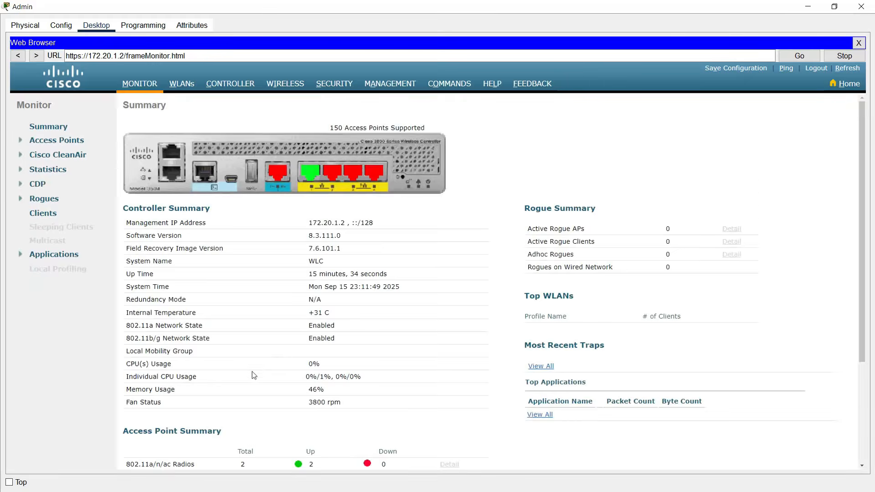
pyautogui.scroll(-2, 161, 386)
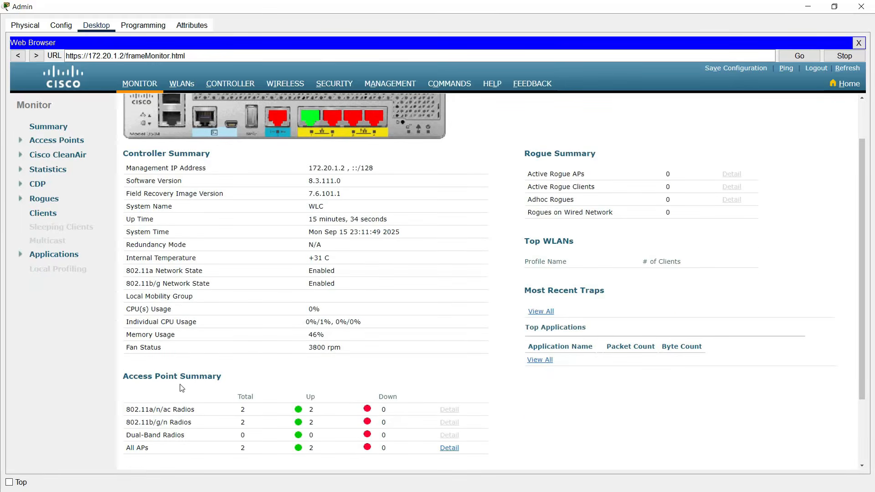
pyautogui.scroll(-3, 248, 401)
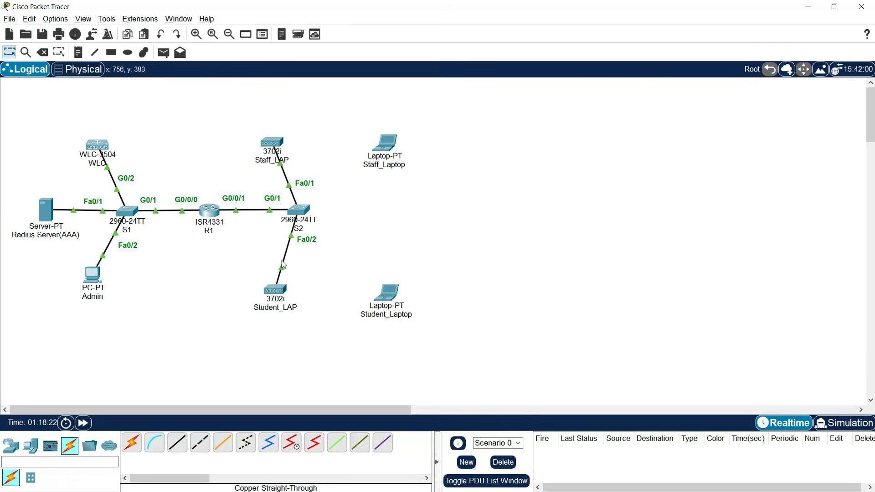
# - Reopen Admin full screen on the WLC's Controller General page
pyautogui.click(93, 275)
pyautogui.click(359, 9)
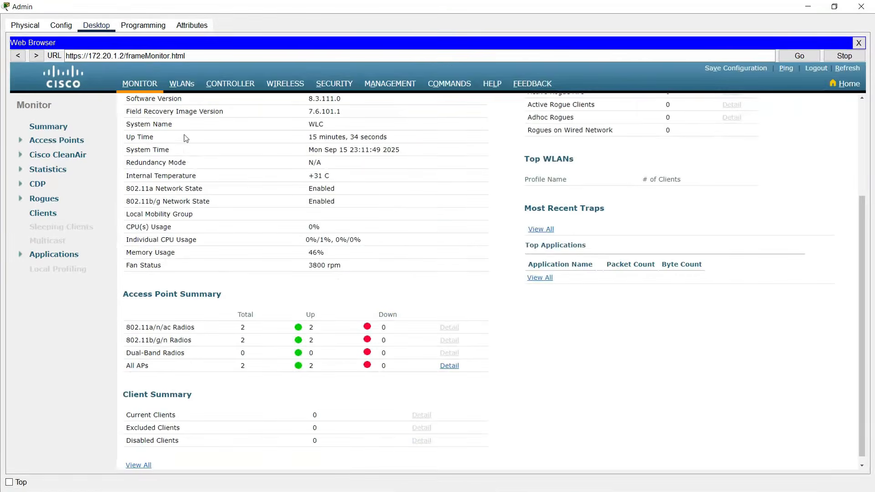
pyautogui.click(227, 88)
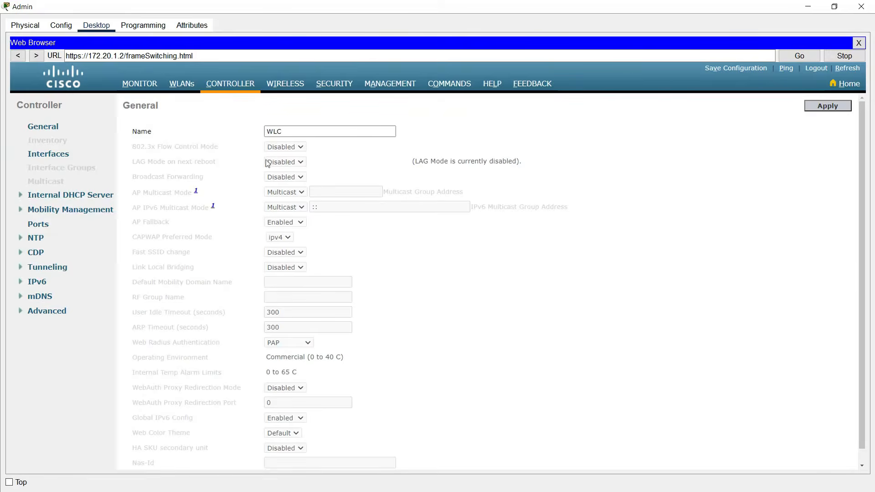
# - Create a new WLC interface named Staff with VLAN Id 2
pyautogui.click(60, 160)
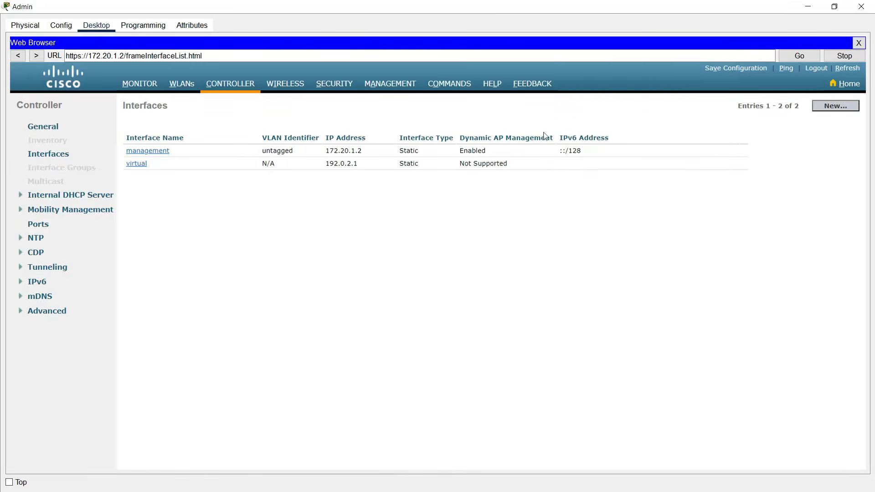
pyautogui.click(836, 106)
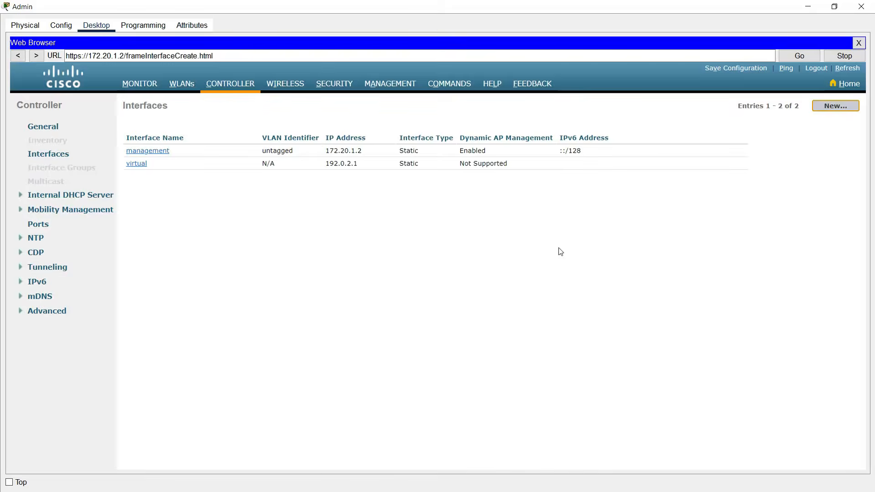
pyautogui.click(219, 132)
pyautogui.write('Staff')
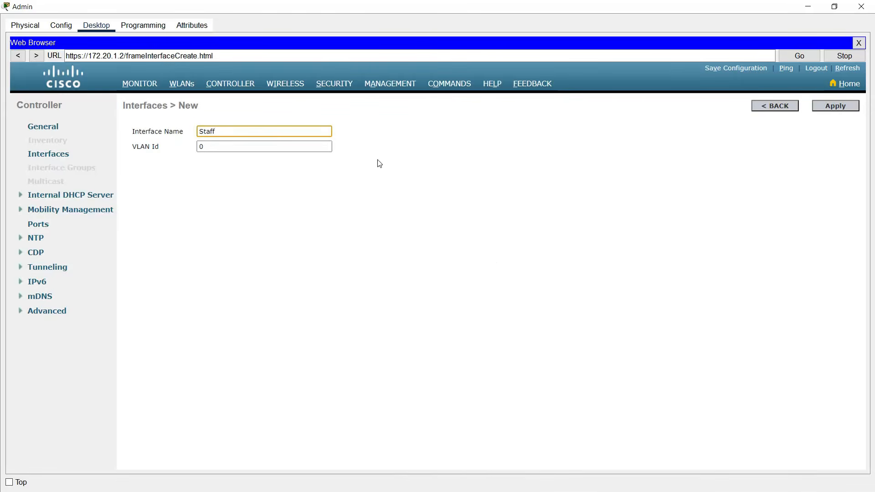
pyautogui.doubleClick(218, 147)
pyautogui.write('2')
pyautogui.click(396, 235)
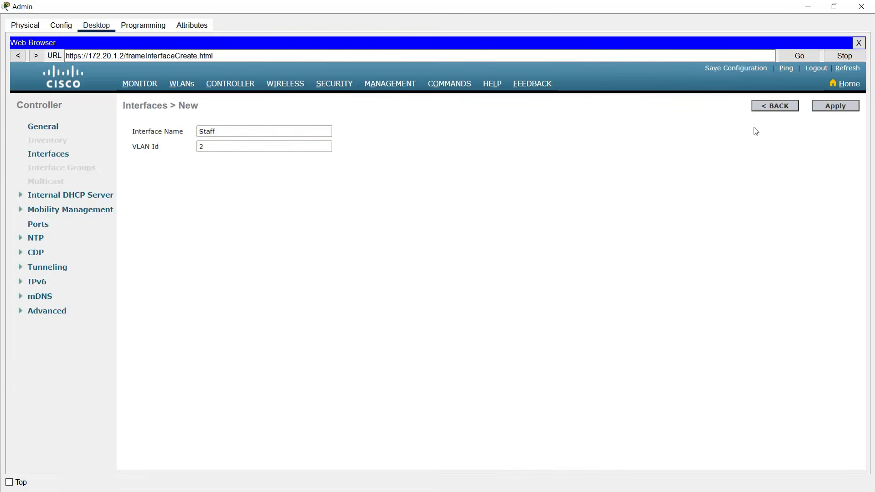
pyautogui.click(816, 112)
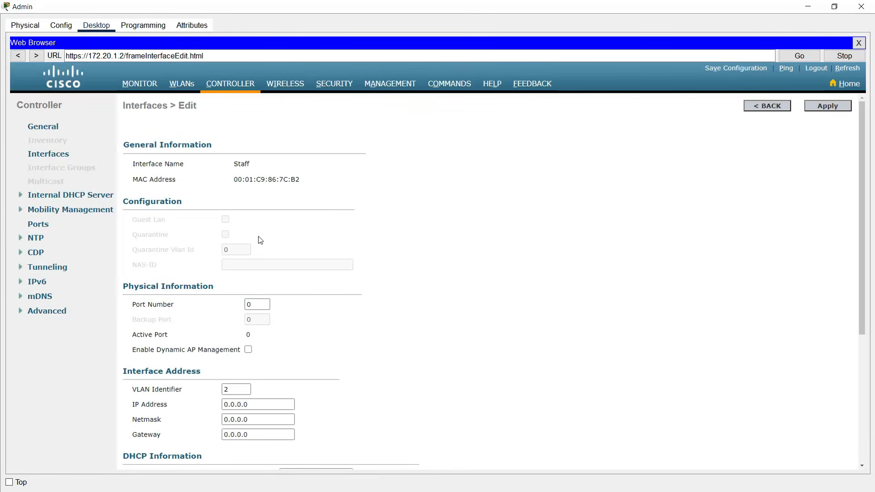
# - Give Staff port 1, IP 172.20.2.254, netmask 255.255.255.0 and gateway 172.20.2.1
pyautogui.scroll(-3, 252, 238)
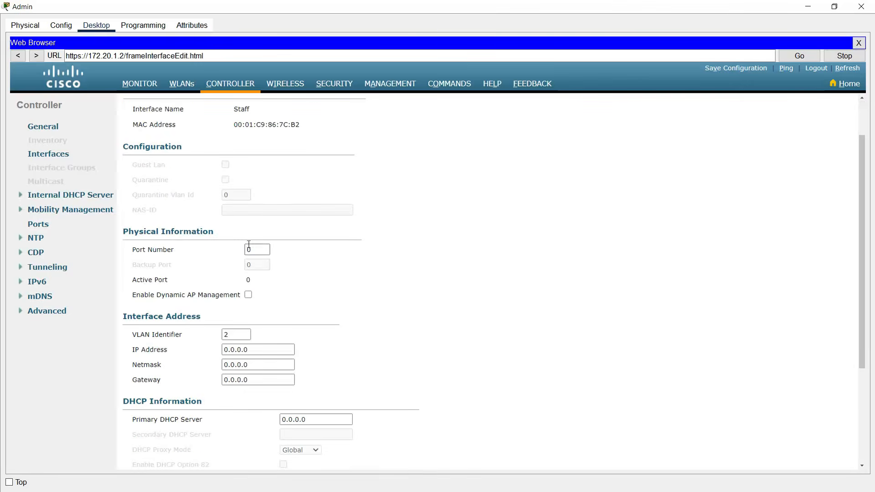
pyautogui.doubleClick(249, 250)
pyautogui.write('1')
pyautogui.scroll(-1, 169, 348)
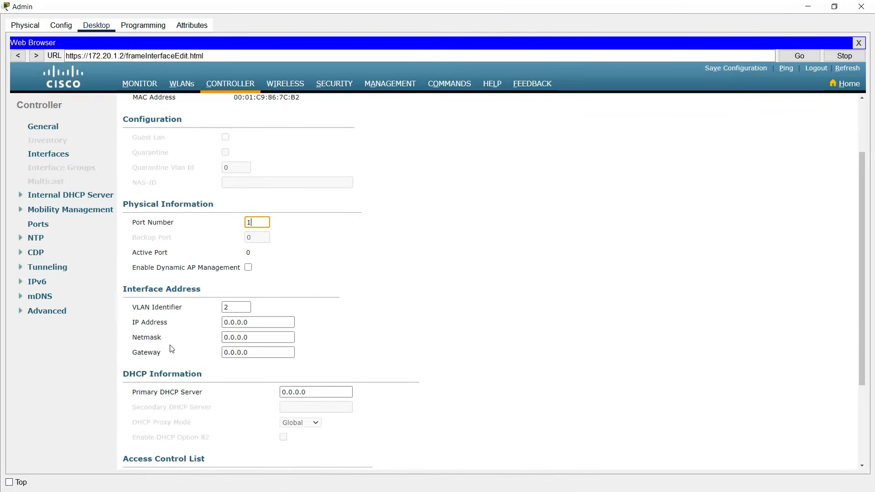
pyautogui.moveTo(258, 323); pyautogui.dragTo(193, 328)
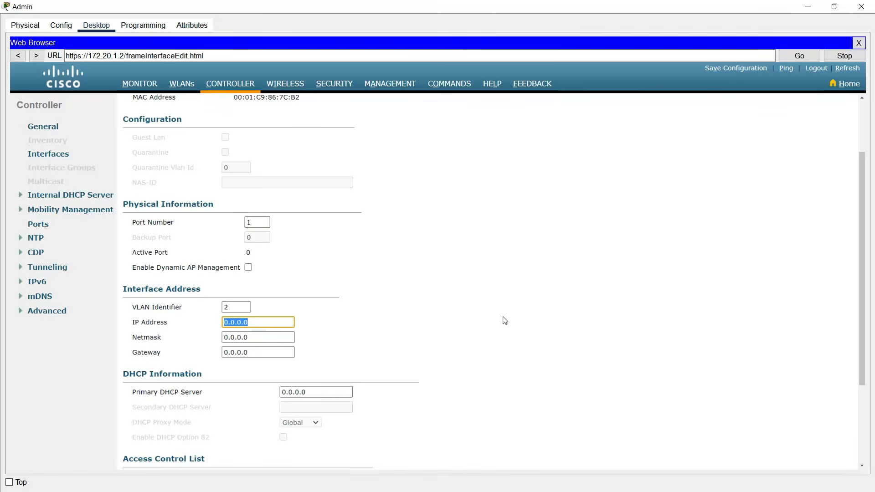
pyautogui.write('172.20.2.254')
pyautogui.press('Tab')
pyautogui.hotkey('ctrl', 'a')
pyautogui.write('255.255.2')
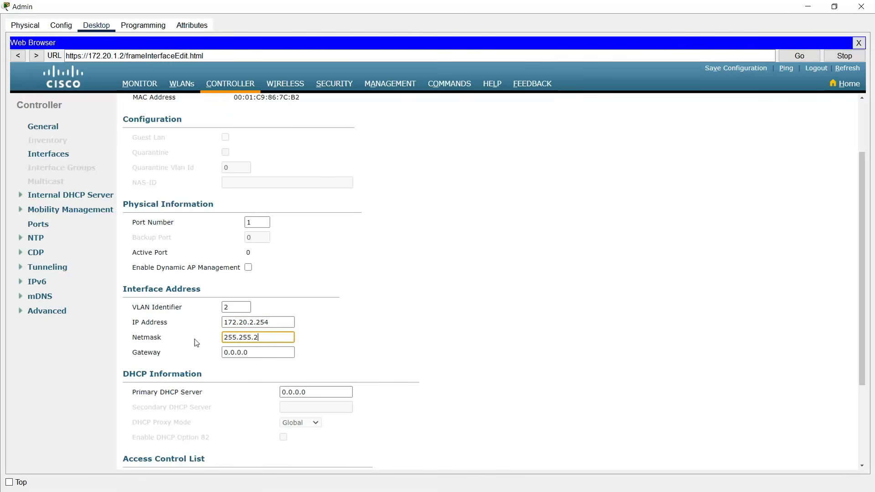
pyautogui.write('55.0')
pyautogui.hotkey('shift', 'Tab')
pyautogui.hotkey('ctrl', 'c')
pyautogui.press('Tab')
pyautogui.press('Tab')
pyautogui.hotkey('ctrl', 'v')
pyautogui.press('BackSpace')
pyautogui.press('BackSpace')
pyautogui.press('BackSpace')
pyautogui.write('1')
# - Set Staff's primary DHCP server to 172.20.1.2, apply and confirm, and return to Interfaces
pyautogui.click(316, 392)
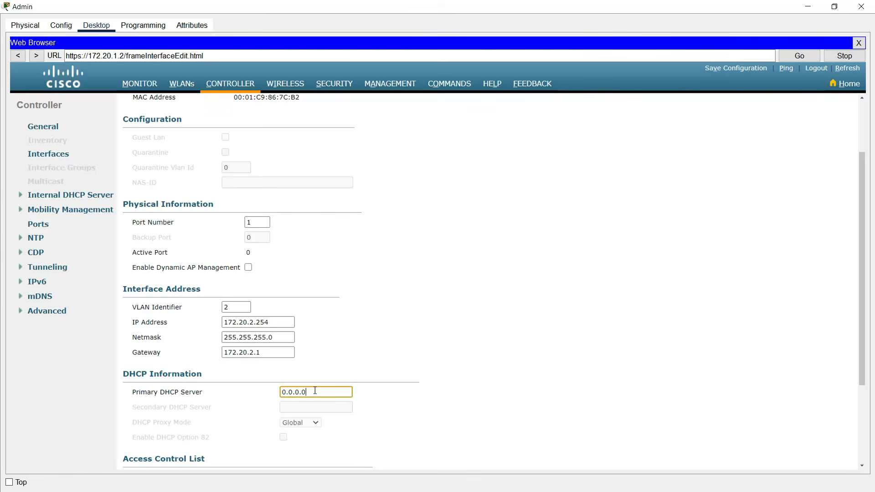
pyautogui.moveTo(315, 391); pyautogui.dragTo(256, 390)
pyautogui.write('172.20.1.2')
pyautogui.click(365, 360)
pyautogui.scroll(-1, 362, 355)
pyautogui.scroll(-3, 361, 357)
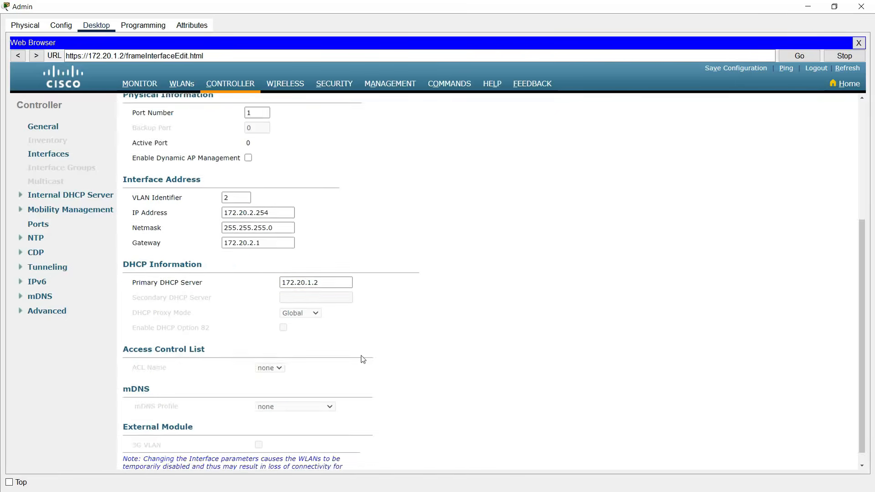
pyautogui.scroll(7, 360, 357)
pyautogui.click(812, 109)
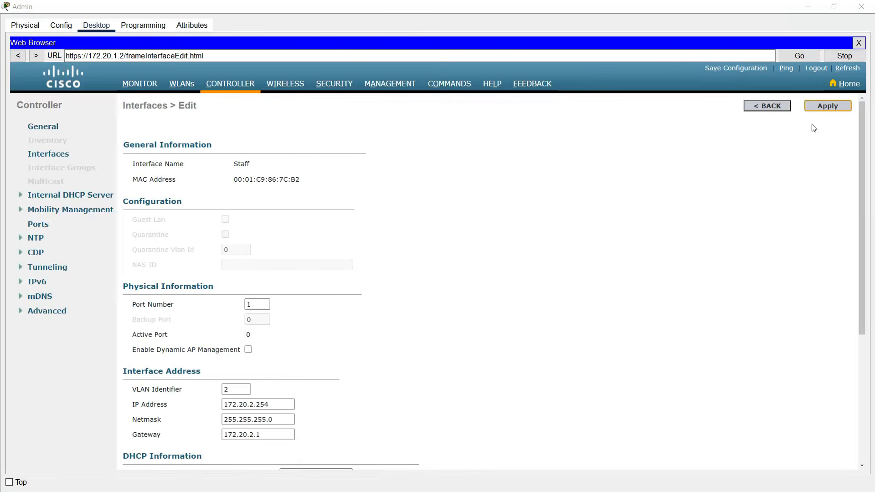
pyautogui.click(485, 273)
pyautogui.click(52, 158)
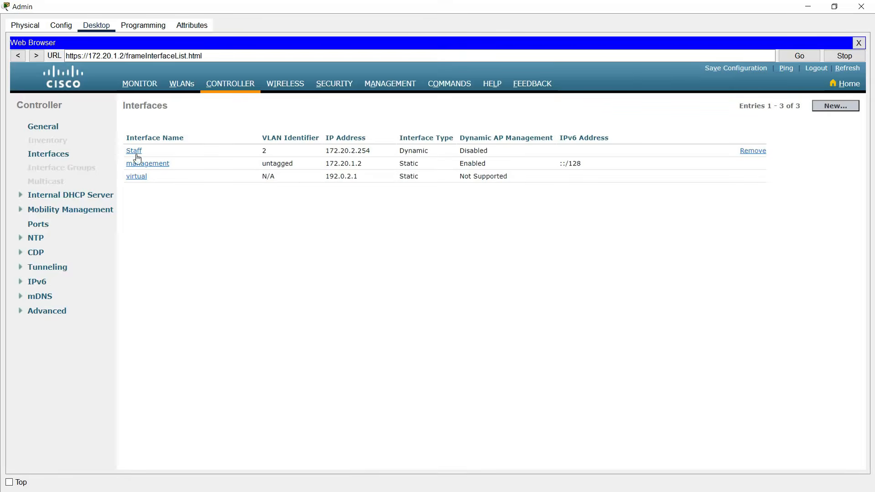
# - Create a new WLC interface named Student with VLAN Id 3
pyautogui.click(832, 108)
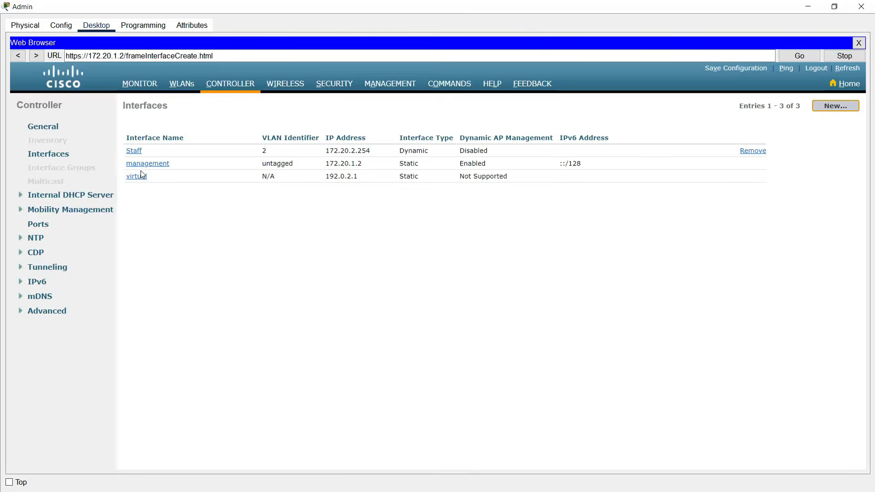
pyautogui.click(211, 130)
pyautogui.write('Student')
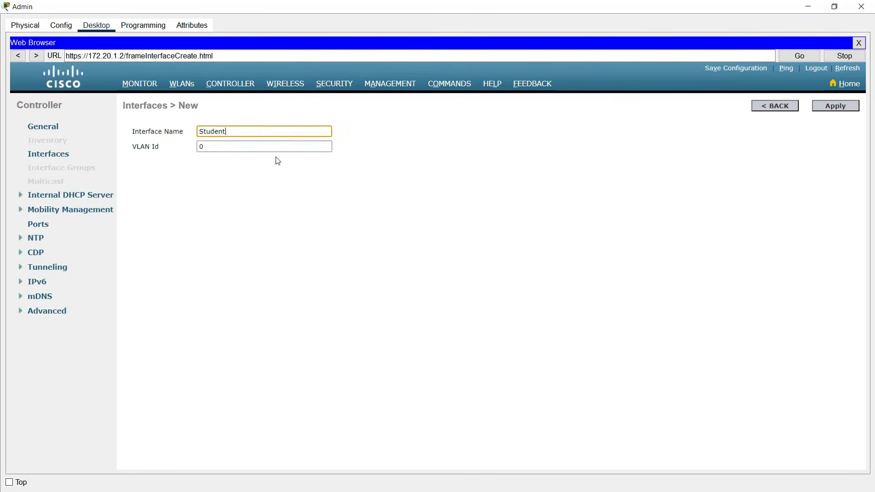
pyautogui.click(209, 146)
pyautogui.write('3')
pyautogui.click(332, 314)
pyautogui.click(830, 110)
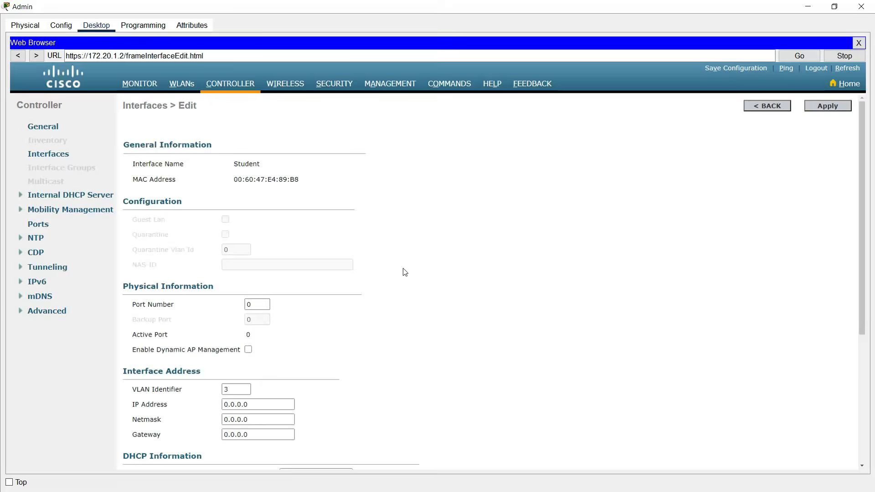
# - Give Student port 1, IP 172.20.3.254, netmask 255.255.255.0 and gateway 172.20.3.1
pyautogui.scroll(-1, 378, 275)
pyautogui.doubleClick(256, 278)
pyautogui.write('1')
pyautogui.scroll(-2, 367, 325)
pyautogui.moveTo(223, 323); pyautogui.dragTo(318, 356)
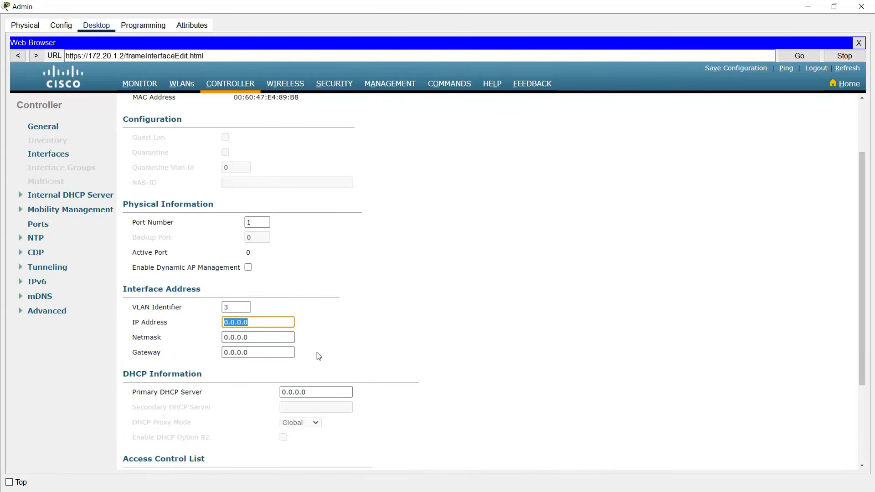
pyautogui.write('172.20.3.254')
pyautogui.press('Tab')
pyautogui.write('255.255.255.0')
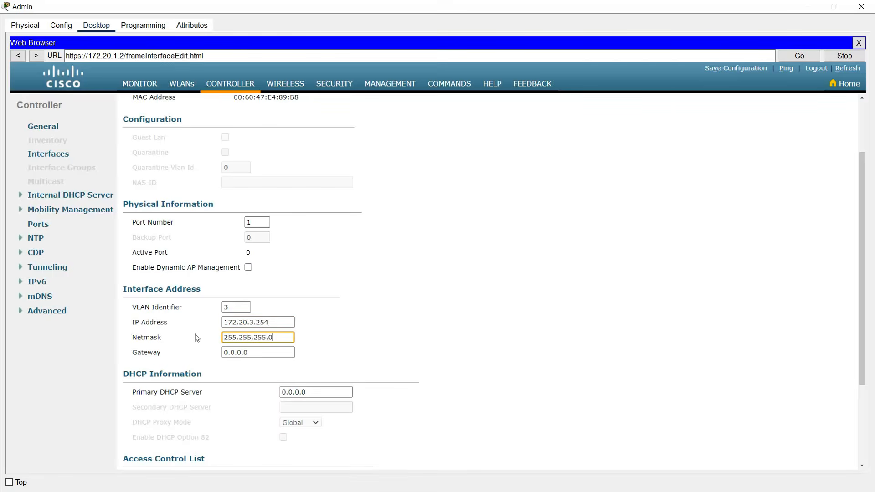
pyautogui.moveTo(260, 322); pyautogui.dragTo(209, 319)
pyautogui.hotkey('ctrl', 'c')
pyautogui.doubleClick(236, 352)
pyautogui.hotkey('ctrl', 'v')
pyautogui.press('BackSpace')
pyautogui.write('2')
# - Set Student's primary DHCP server to 172.20.1.2, apply and confirm, and return to Interfaces
pyautogui.click(316, 391)
pyautogui.hotkey('ctrl', 'a')
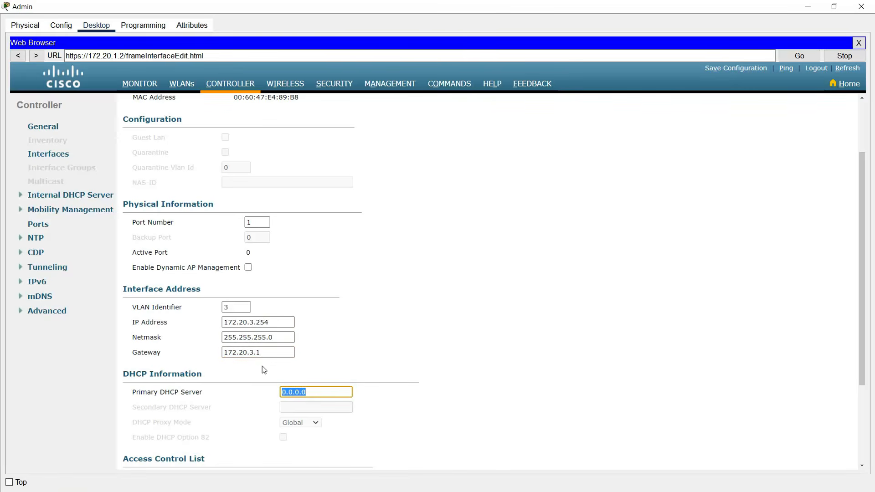
pyautogui.write('172.20.1.2')
pyautogui.click(410, 347)
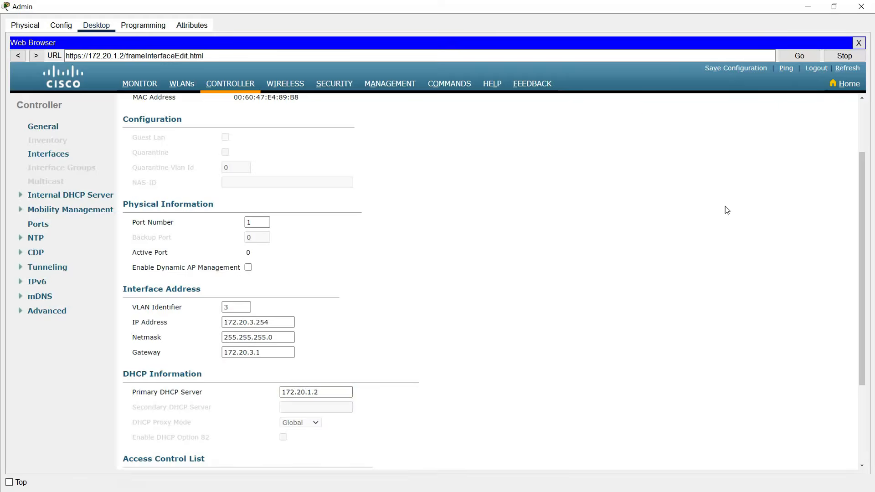
pyautogui.scroll(3, 725, 210)
pyautogui.click(816, 106)
pyautogui.click(477, 270)
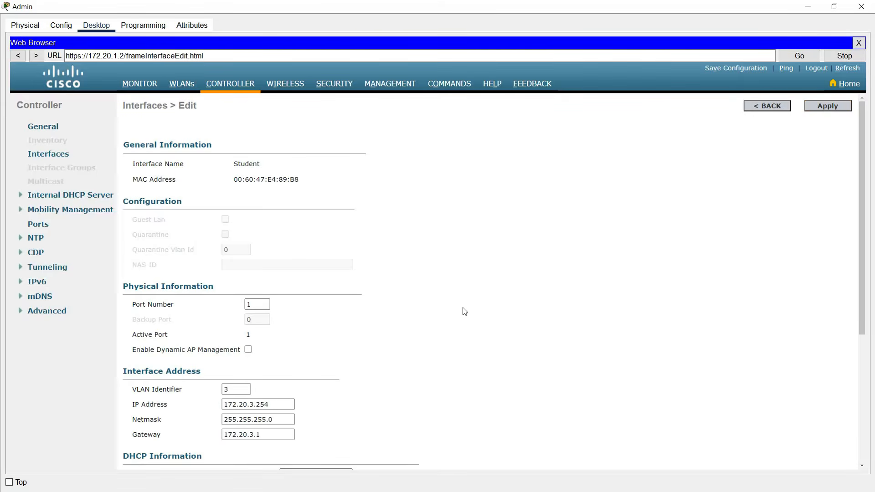
pyautogui.click(58, 157)
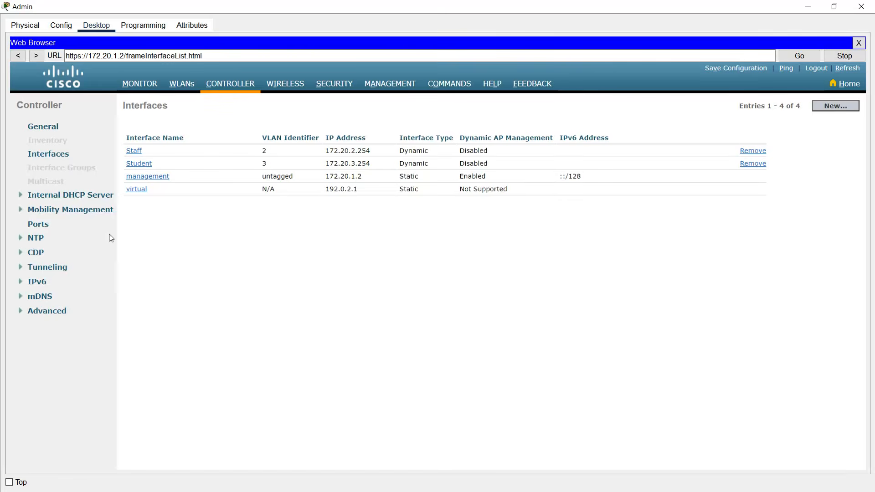
pyautogui.click(86, 195)
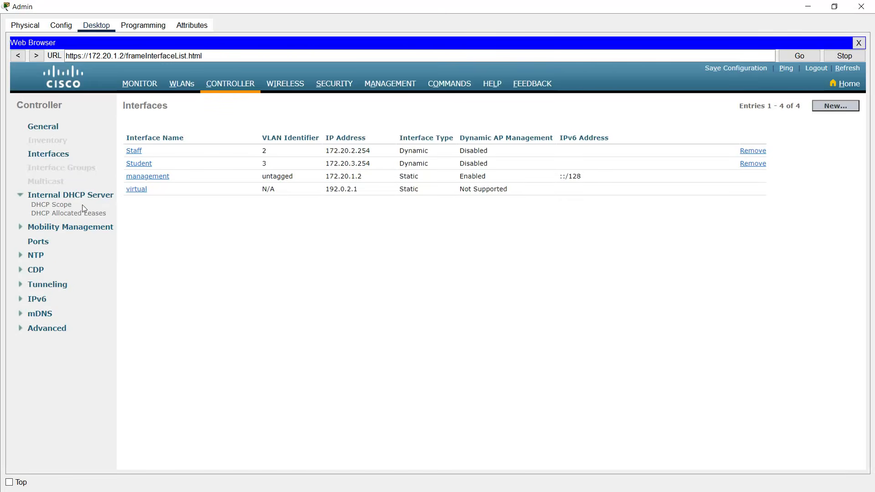
# - Create a new DHCP scope named Staff_DHCP
pyautogui.click(51, 205)
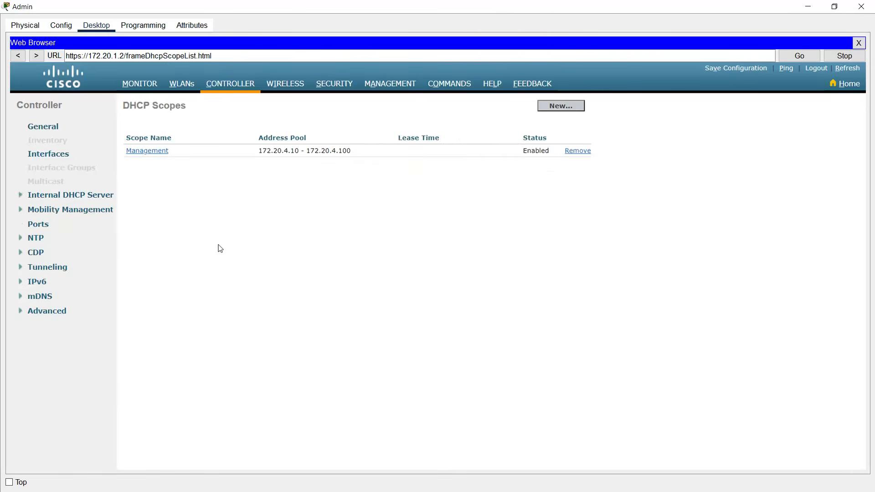
pyautogui.click(551, 107)
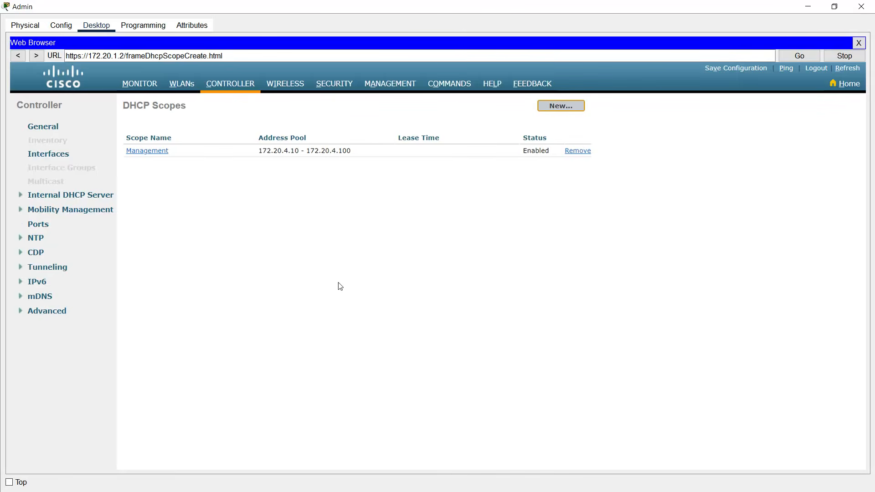
pyautogui.click(340, 135)
pyautogui.write('Staf')
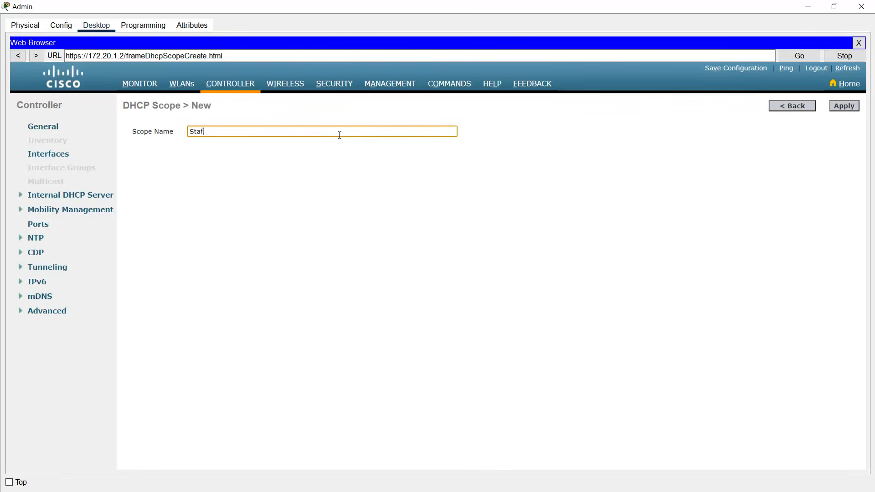
pyautogui.write('f_DHCP')
pyautogui.click(841, 111)
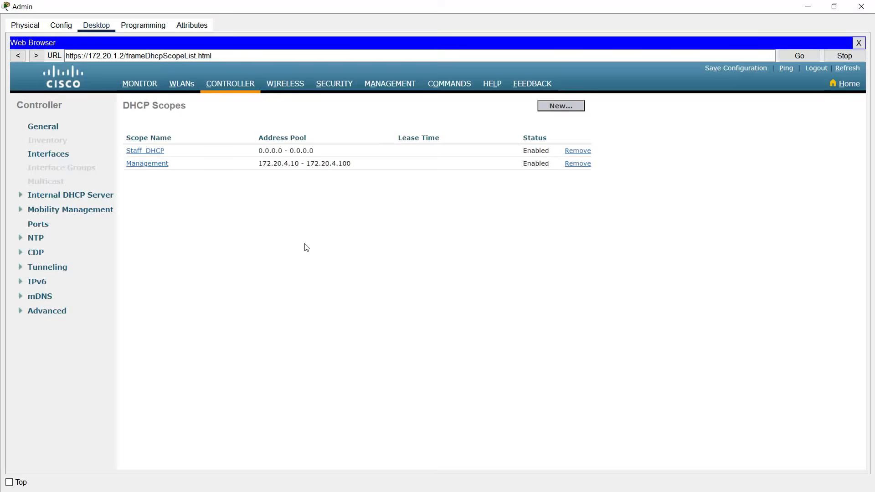
# - Create a second DHCP scope named Student_DHCP
pyautogui.click(553, 109)
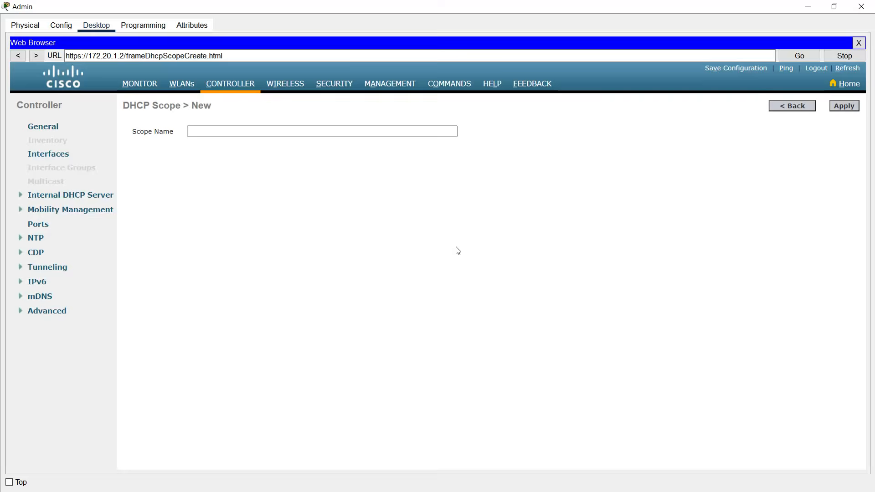
pyautogui.click(343, 133)
pyautogui.write('Student_DHPC')
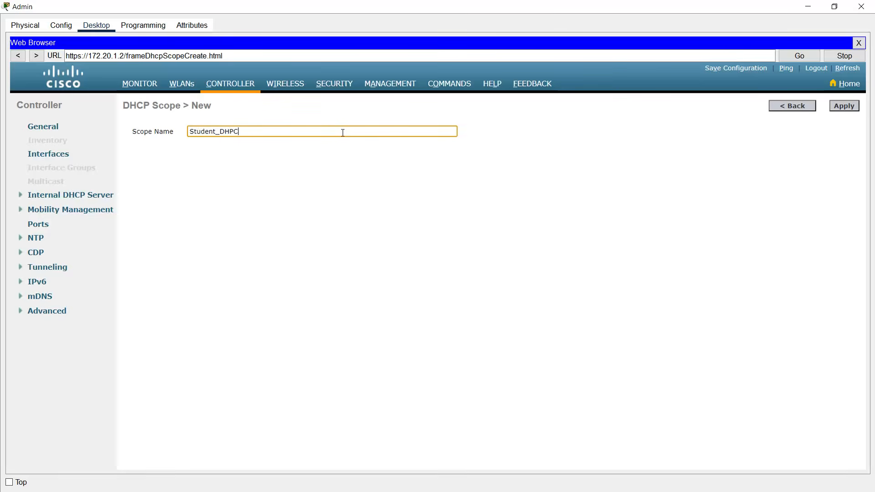
pyautogui.press('BackSpace')
pyautogui.press('BackSpace')
pyautogui.write('CP')
pyautogui.click(839, 109)
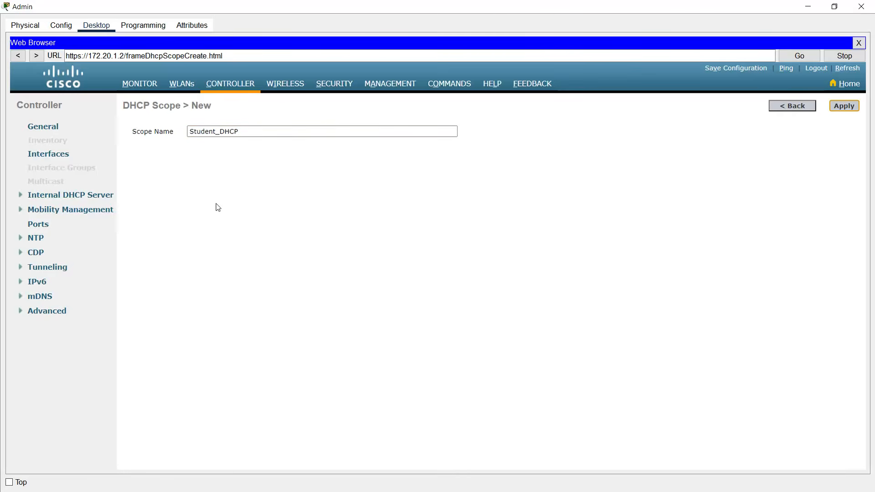
pyautogui.click(145, 164)
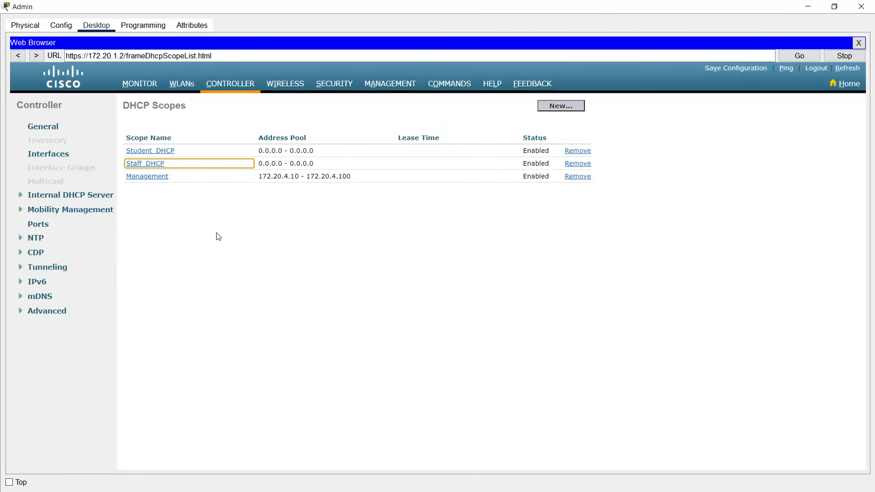
# - Set the Staff_DHCP address pool to 172.20.2.10–172.20.2.100
pyautogui.click(139, 165)
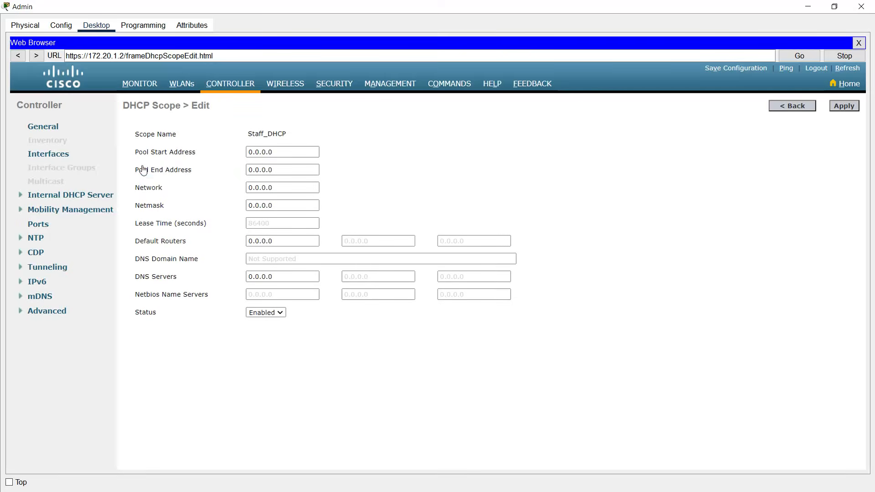
pyautogui.doubleClick(274, 156)
pyautogui.write('172.20.2.10')
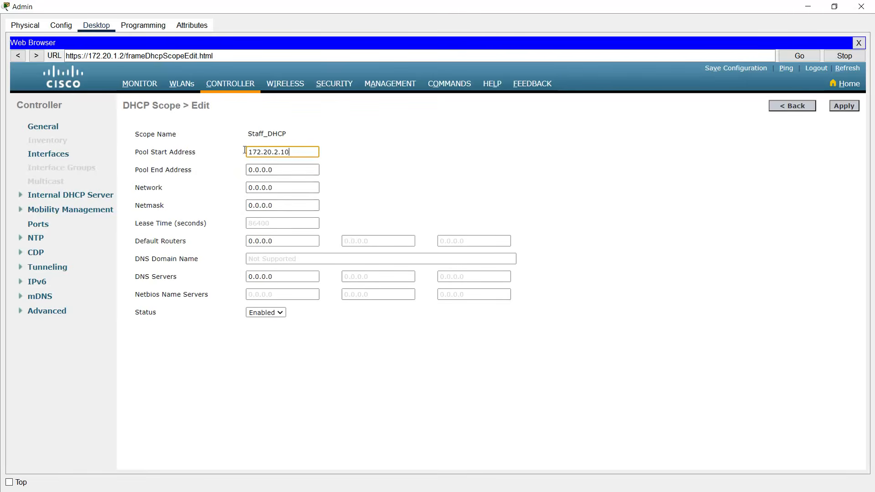
pyautogui.hotkey('ctrl', 'a')
pyautogui.hotkey('ctrl', 'c')
pyautogui.press('Tab')
pyautogui.hotkey('ctrl', 'v')
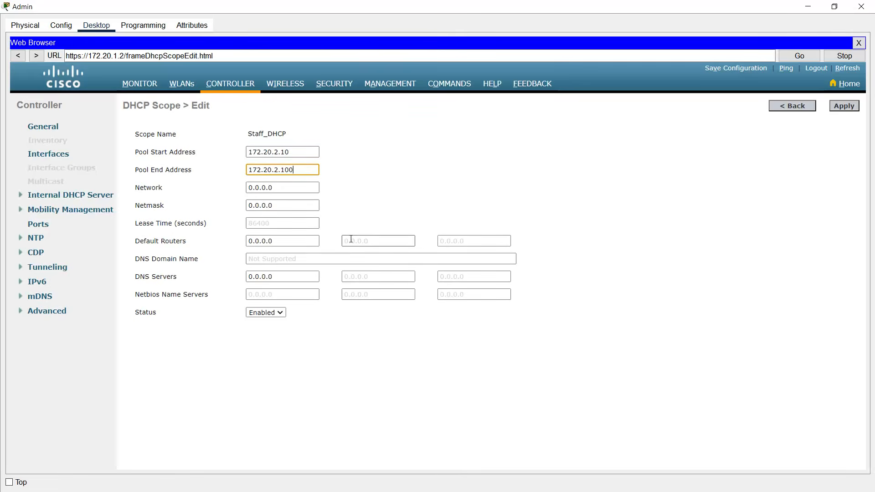
# - Set Staff_DHCP network 172.20.2.0, mask 255.255.255.0, default router 172.20.2.1, and apply
pyautogui.press('Tab')
pyautogui.hotkey('ctrl', 'v')
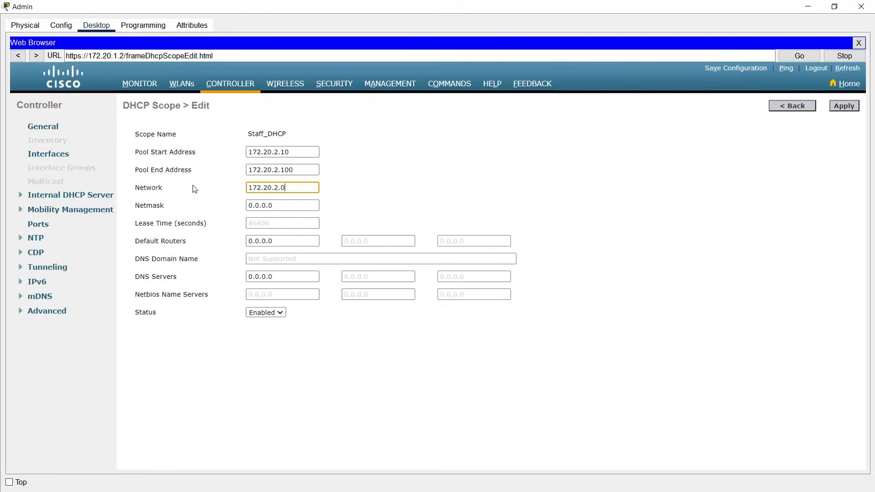
pyautogui.press('Tab')
pyautogui.hotkey('ctrl', 'a')
pyautogui.write('255.255.2')
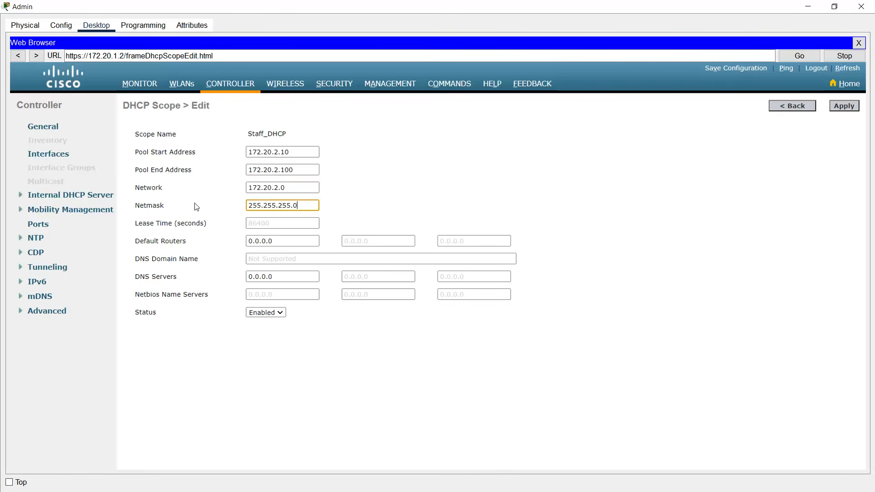
pyautogui.press('Tab')
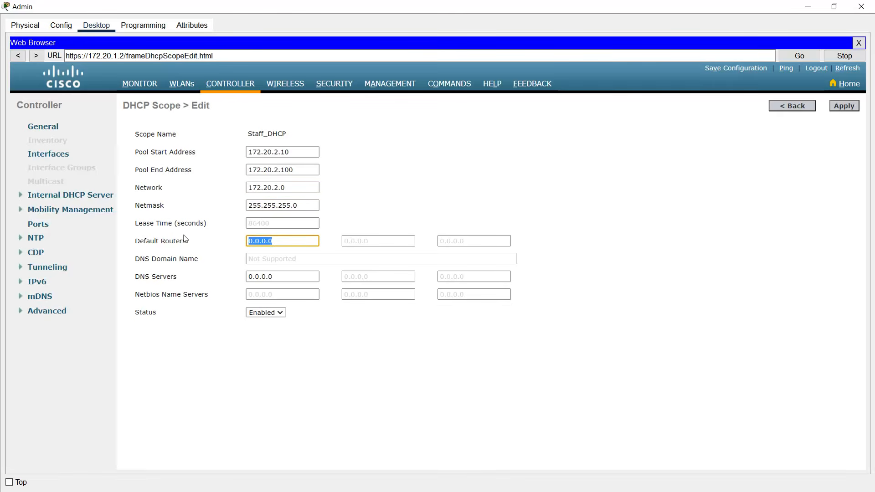
pyautogui.hotkey('ctrl', 'v')
pyautogui.click(280, 278)
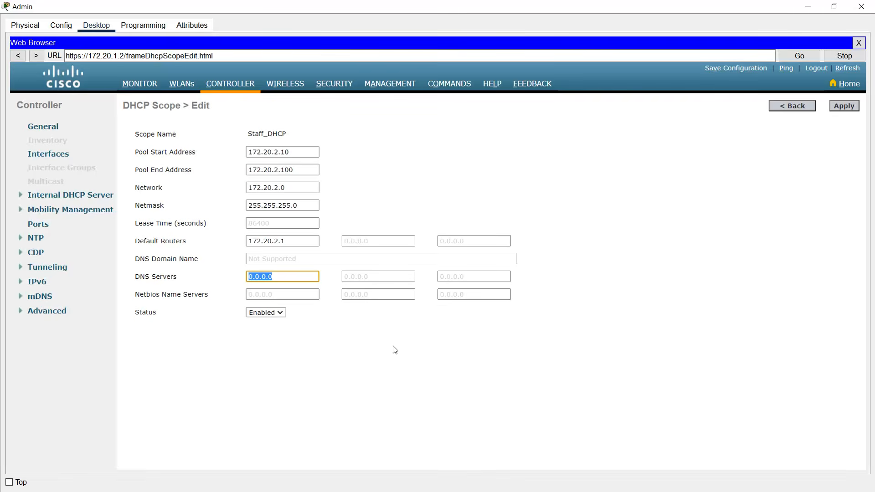
pyautogui.click(837, 108)
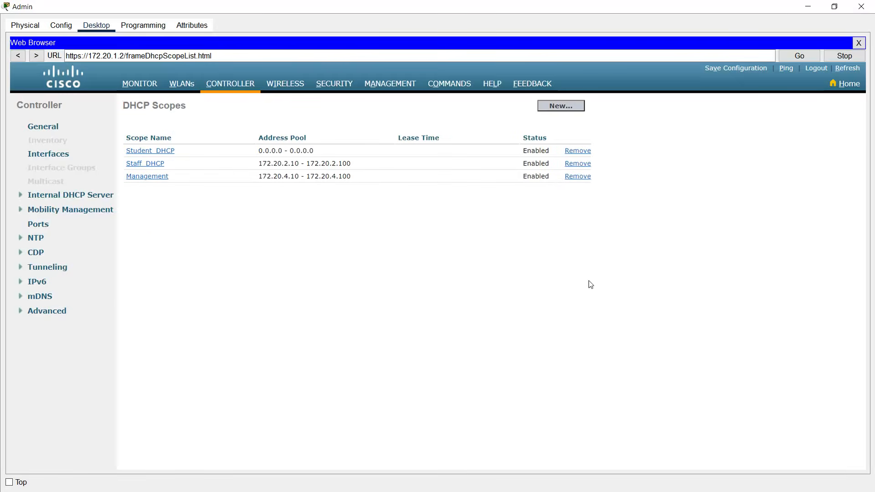
# - Set the Student_DHCP pool start and end addresses in the 172.20.3.x range, starting at 172.20.3.10
pyautogui.click(150, 155)
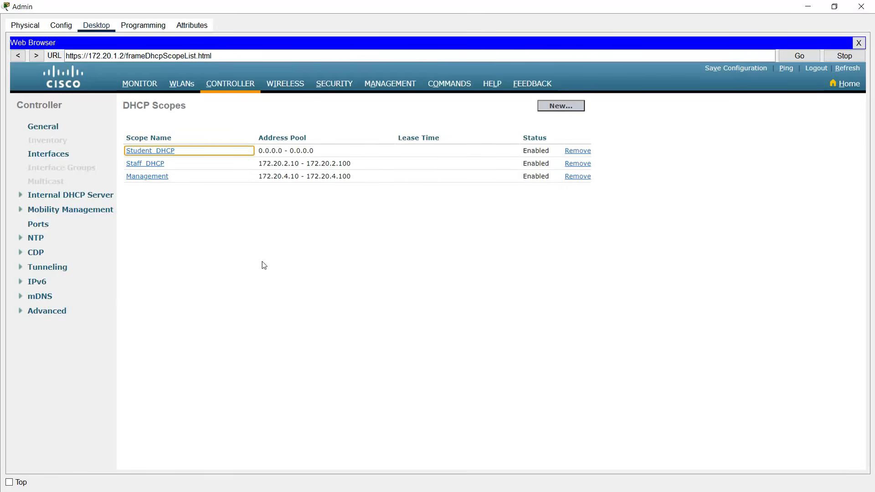
pyautogui.moveTo(281, 152); pyautogui.dragTo(191, 153)
pyautogui.write('172.20.2.10')
pyautogui.click(277, 152)
pyautogui.press('BackSpace')
pyautogui.write('3')
pyautogui.moveTo(298, 151); pyautogui.dragTo(219, 175)
pyautogui.hotkey('ctrl', 'v')
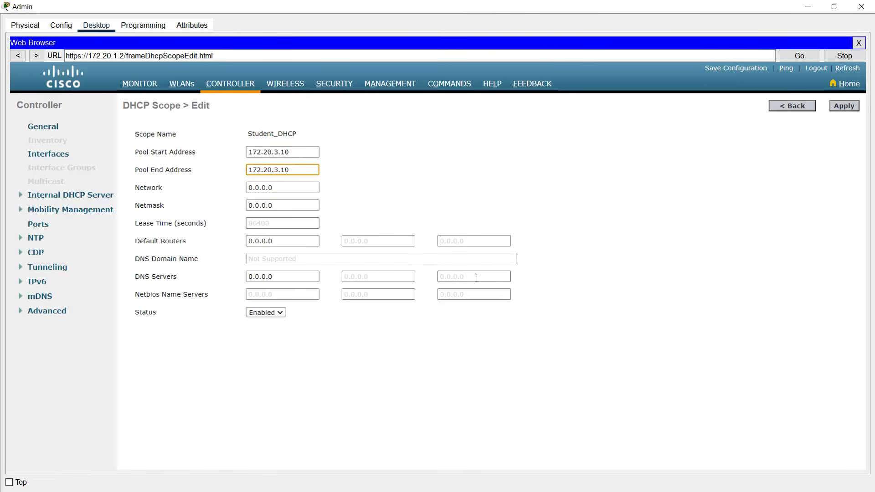
# - Set network 172.20.3.0, netmask 255.255.255.0 and default router 172.20.3.1, then apply the scope
pyautogui.moveTo(301, 188); pyautogui.dragTo(225, 196)
pyautogui.hotkey('ctrl', 'v')
pyautogui.press('BackSpace')
pyautogui.write('0')
pyautogui.moveTo(310, 206); pyautogui.dragTo(209, 210)
pyautogui.write('255.255.2')
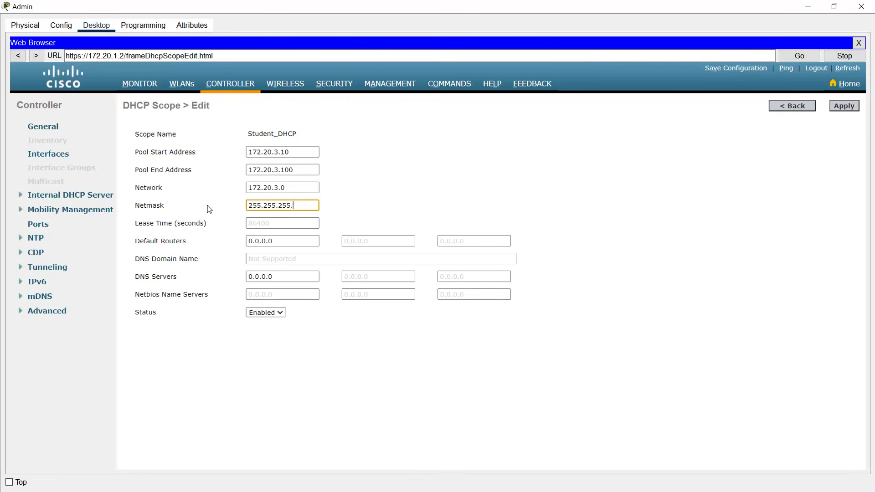
pyautogui.moveTo(279, 241); pyautogui.dragTo(209, 243)
pyautogui.write('172.20.3.10')
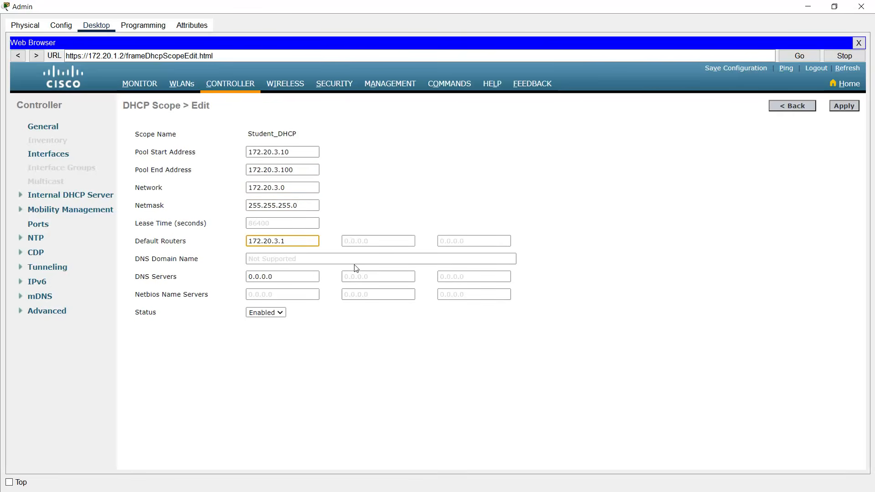
pyautogui.click(310, 327)
pyautogui.click(850, 109)
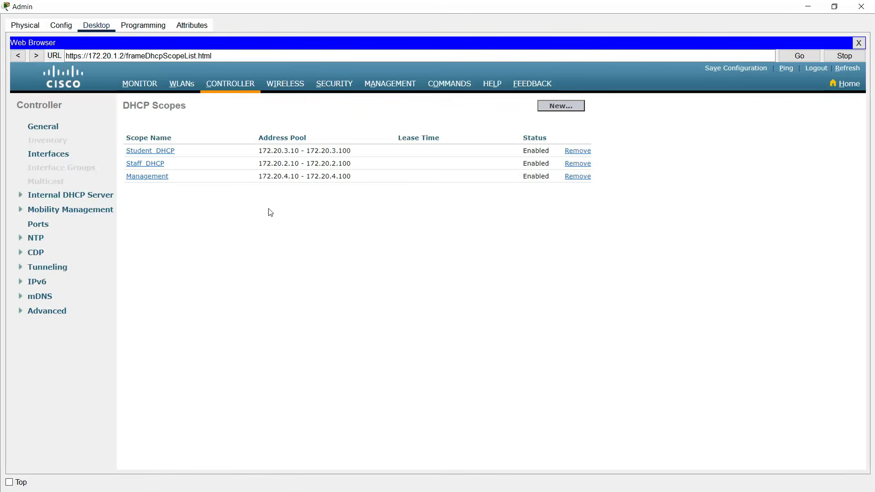
# - Start a new RADIUS authentication server entry and copy the Radius Server's IP 172.20.1.254
pyautogui.click(329, 87)
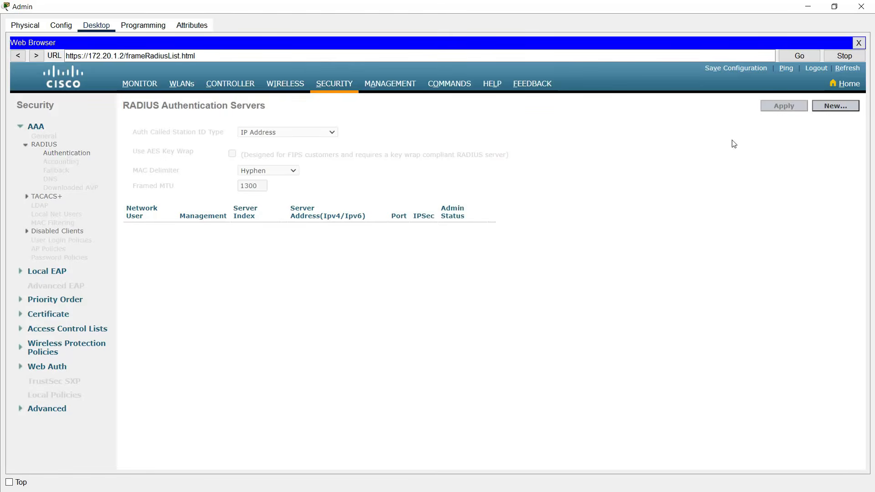
pyautogui.click(835, 108)
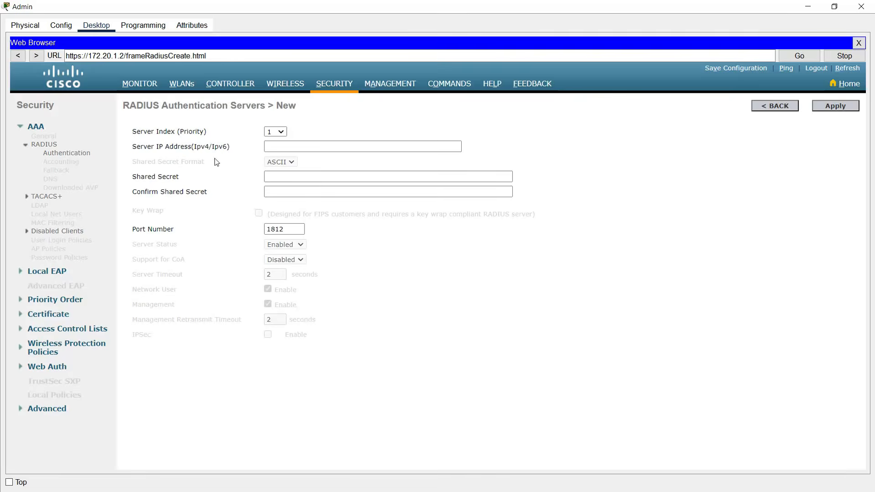
pyautogui.click(808, 6)
pyautogui.click(47, 212)
pyautogui.click(338, 171)
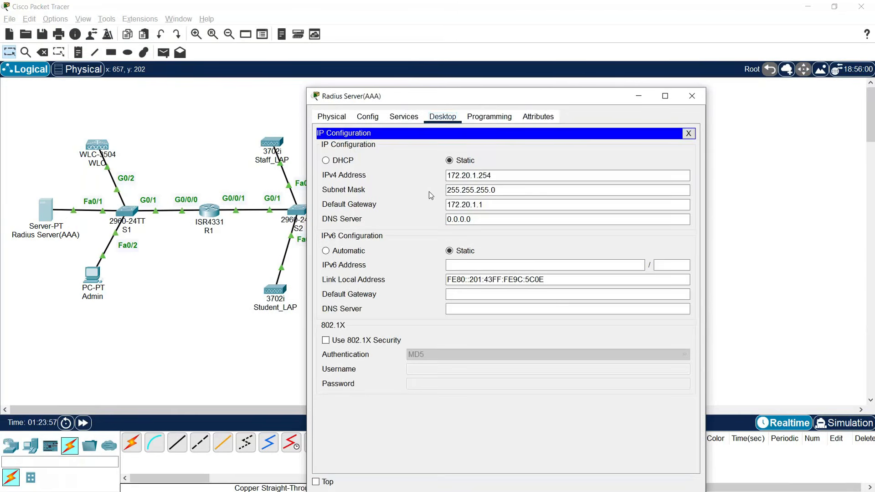
pyautogui.click(463, 176)
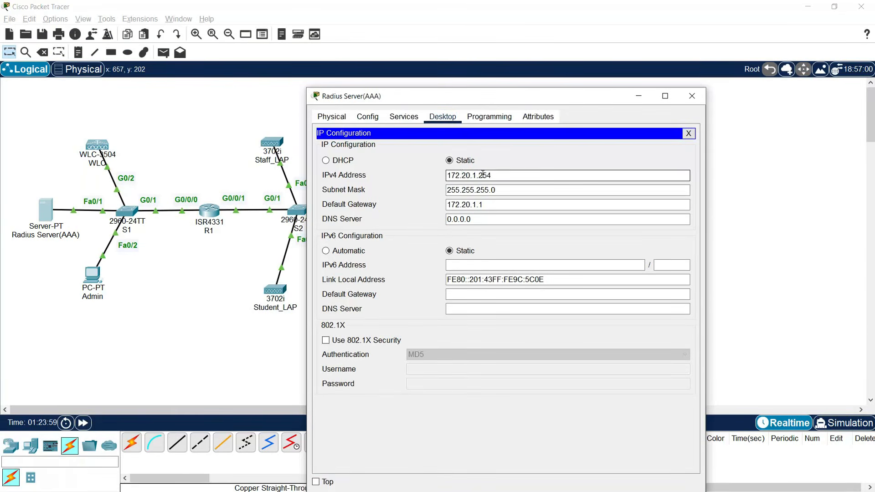
pyautogui.doubleClick(463, 177)
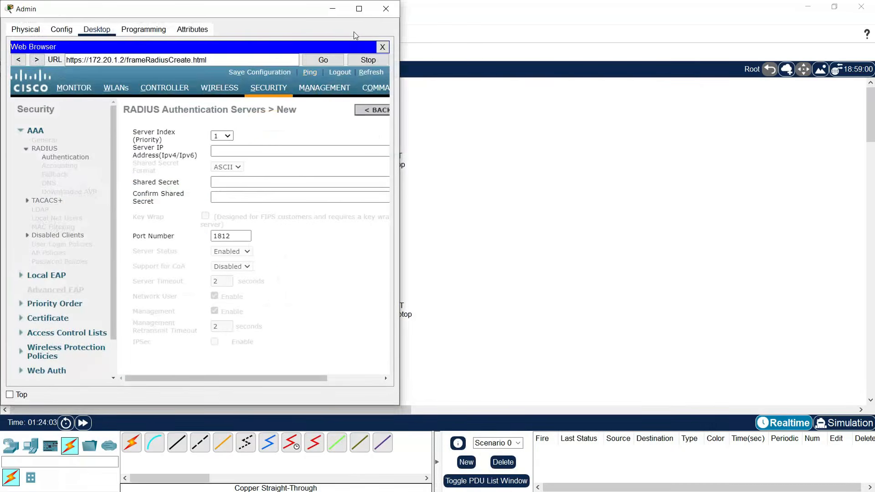
# - Add RADIUS server 172.20.1.254 with its shared secret on port 1812 and apply
pyautogui.click(361, 10)
pyautogui.click(266, 150)
pyautogui.write('172.20.1.254')
pyautogui.click(273, 176)
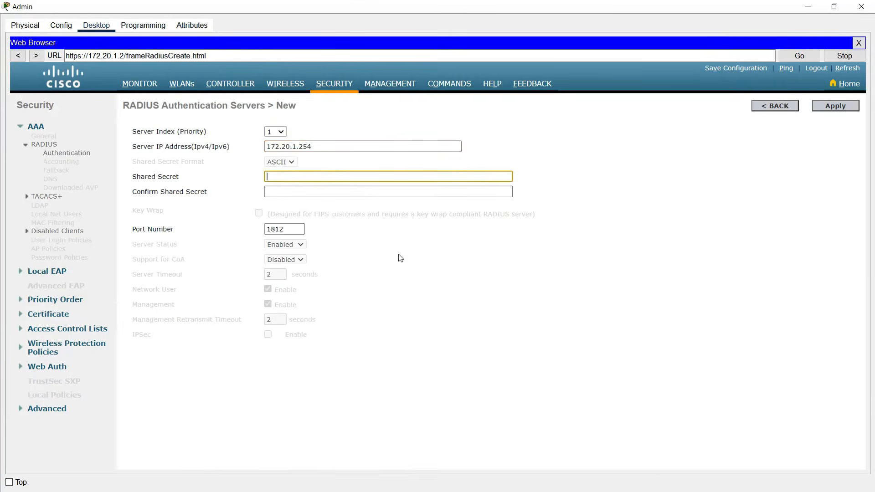
pyautogui.write('cisco')
pyautogui.press('Tab')
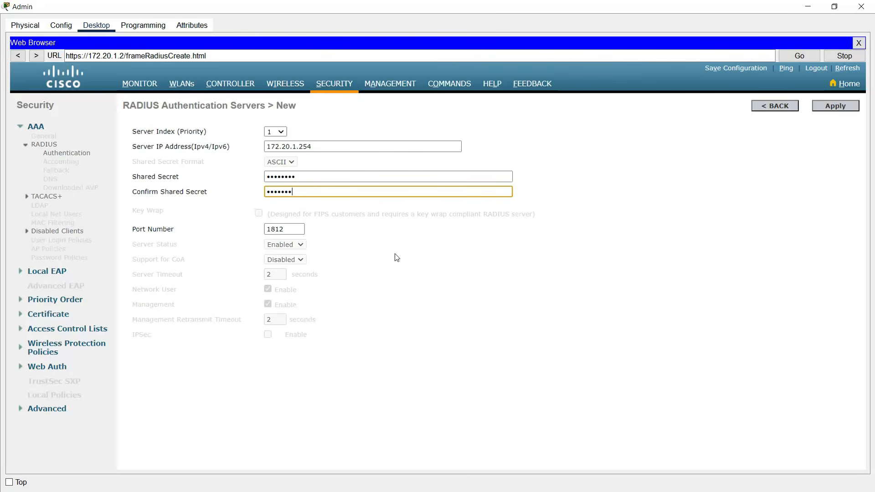
pyautogui.press('Tab')
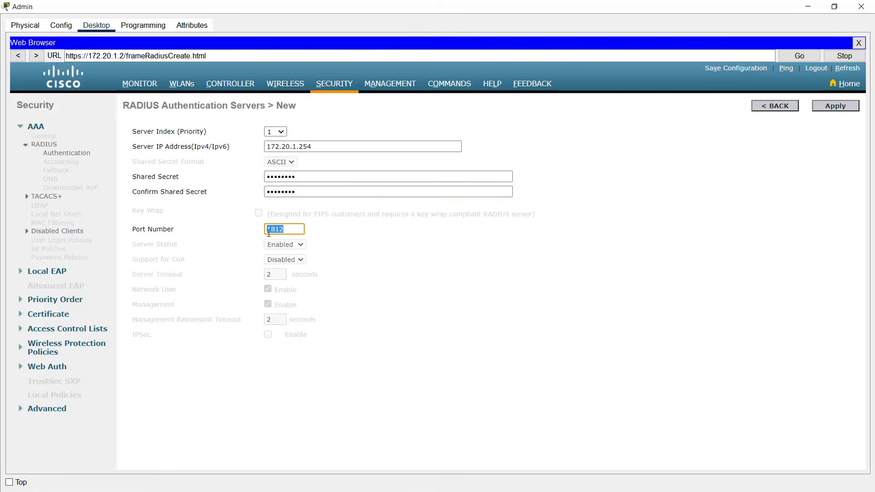
pyautogui.press('Tab')
pyautogui.press('Return')
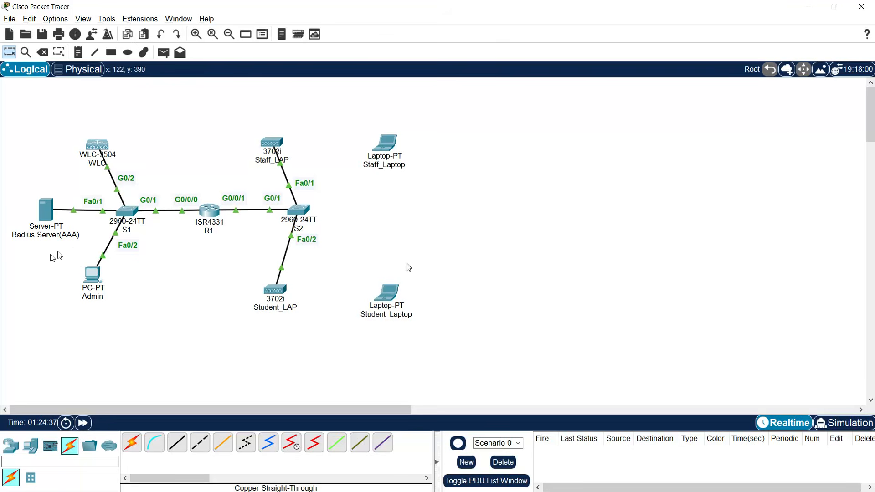
# - Turn on the Radius Server's AAA service and set its RADIUS port to 1812
pyautogui.click(47, 218)
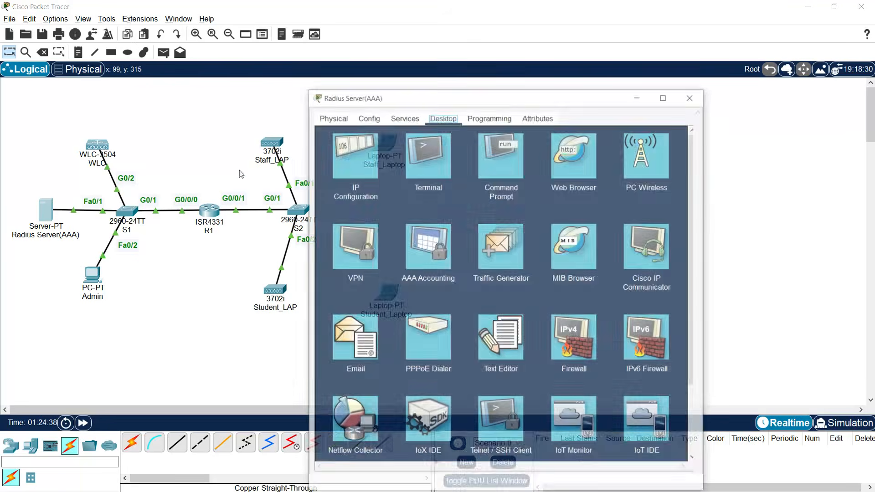
pyautogui.moveTo(362, 102); pyautogui.dragTo(501, 28)
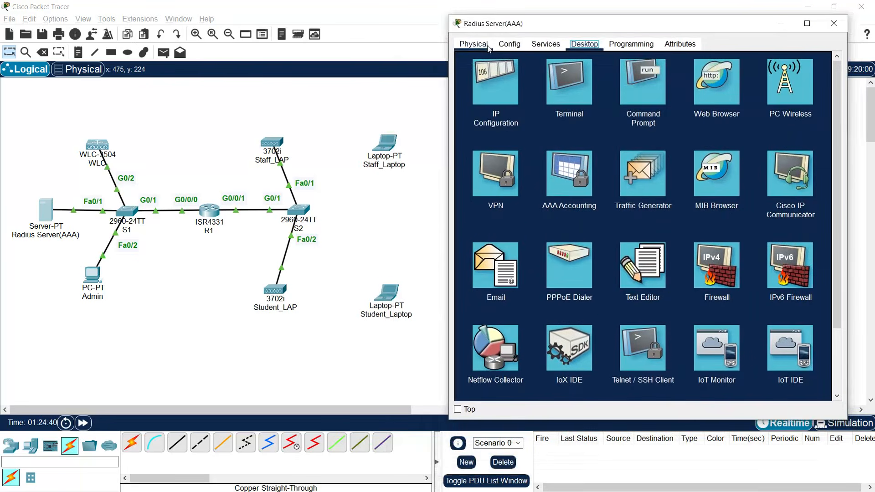
pyautogui.click(545, 44)
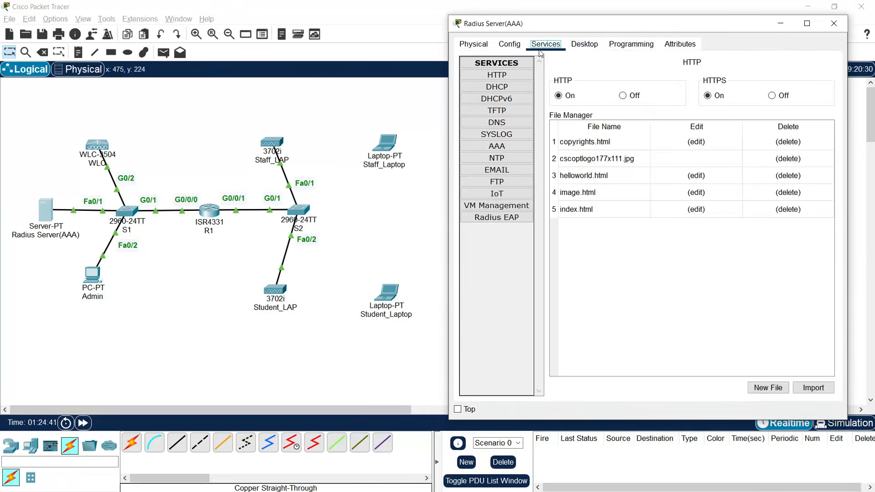
pyautogui.click(496, 147)
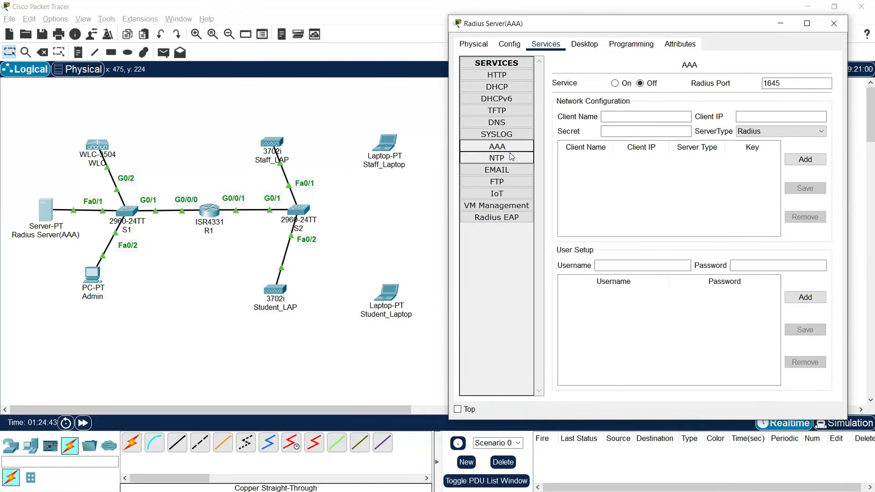
pyautogui.click(615, 83)
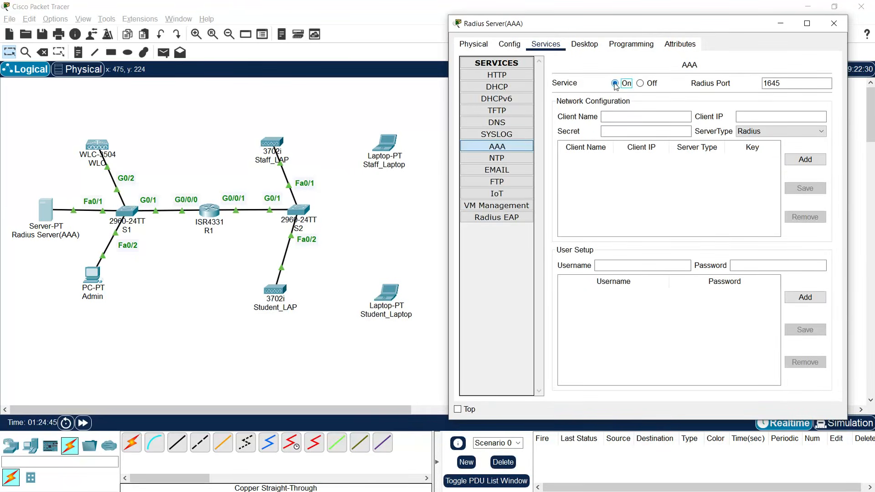
pyautogui.doubleClick(764, 86)
pyautogui.write('1812')
# - Register client WLC at 172.20.1.2 with the shared key as a RADIUS client
pyautogui.click(614, 117)
pyautogui.write('WLC')
pyautogui.click(757, 118)
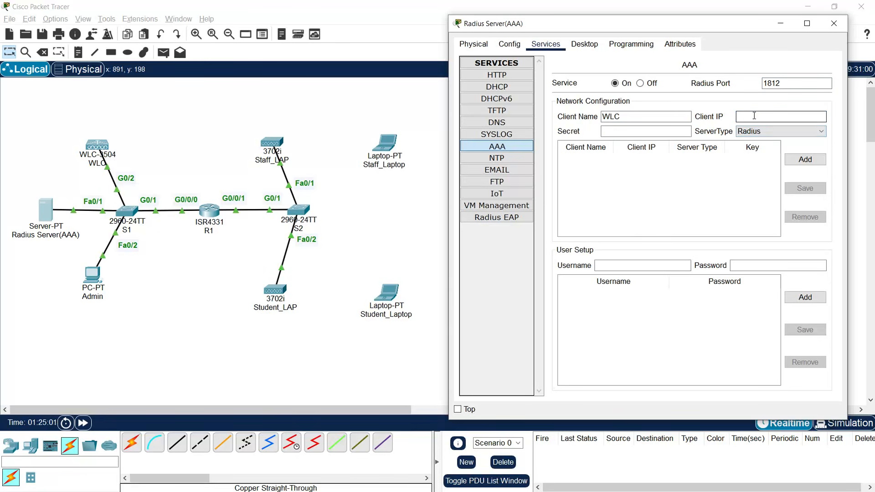
pyautogui.write('172')
pyautogui.write('.20.1.2')
pyautogui.click(647, 131)
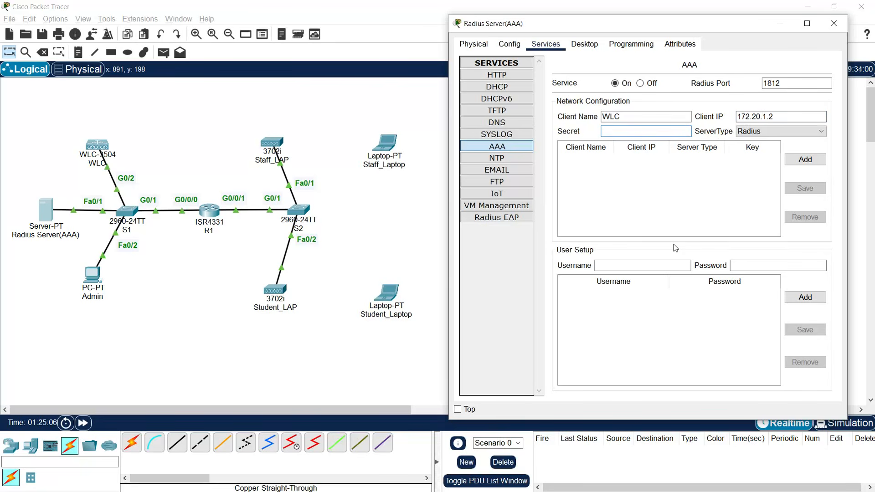
pyautogui.write('Cisco123')
pyautogui.click(803, 162)
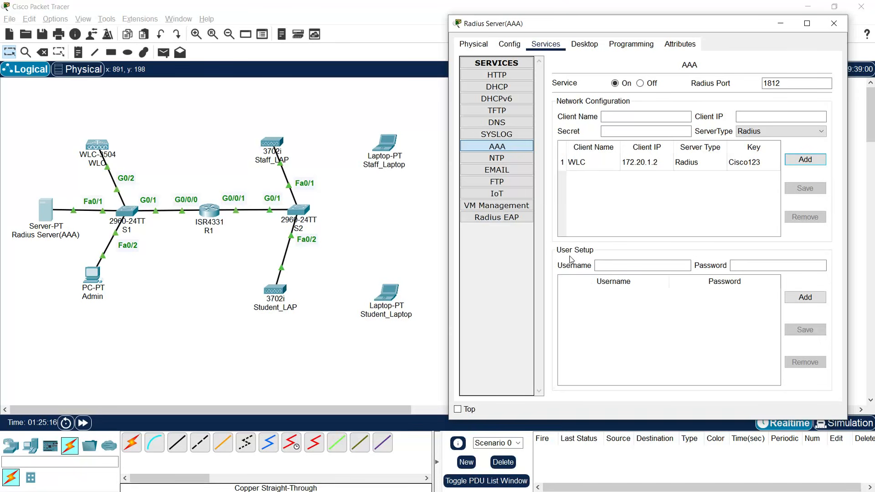
# - Add RADIUS user accounts staff and student with their passwords, then close the server window
pyautogui.write('staff')
pyautogui.click(742, 266)
pyautogui.write('staff')
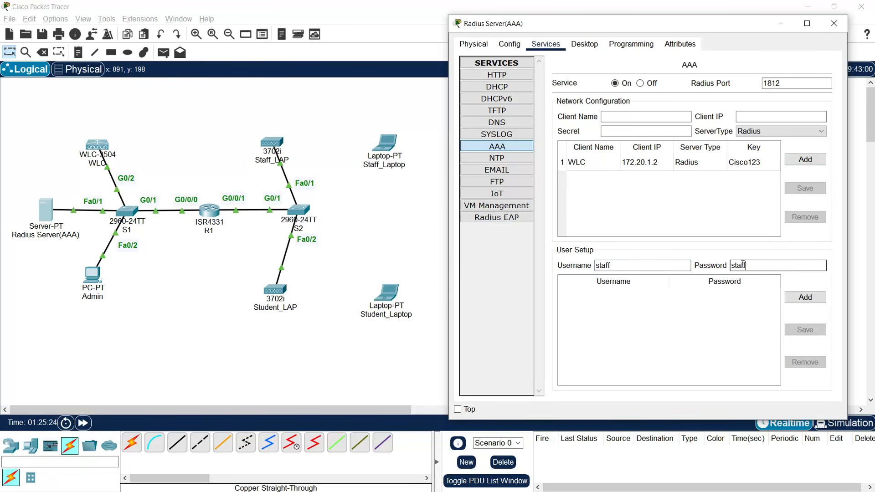
pyautogui.click(789, 299)
pyautogui.click(606, 265)
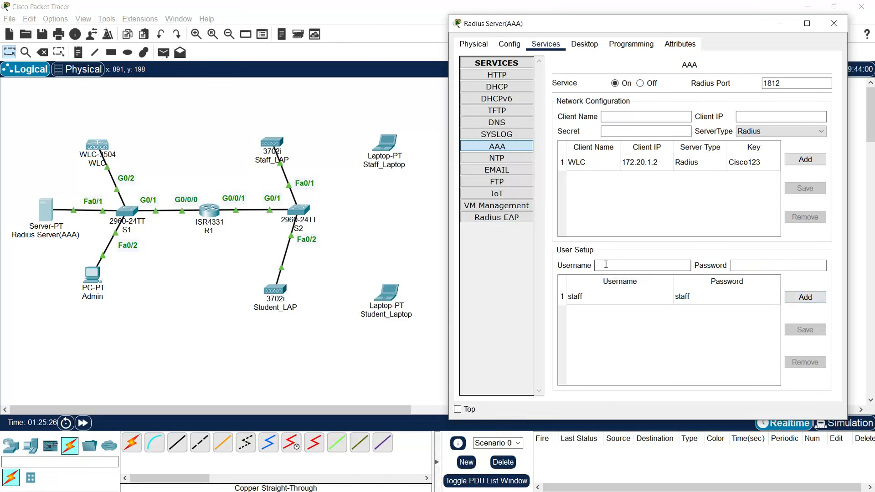
pyautogui.write('student')
pyautogui.click(738, 266)
pyautogui.write('studen')
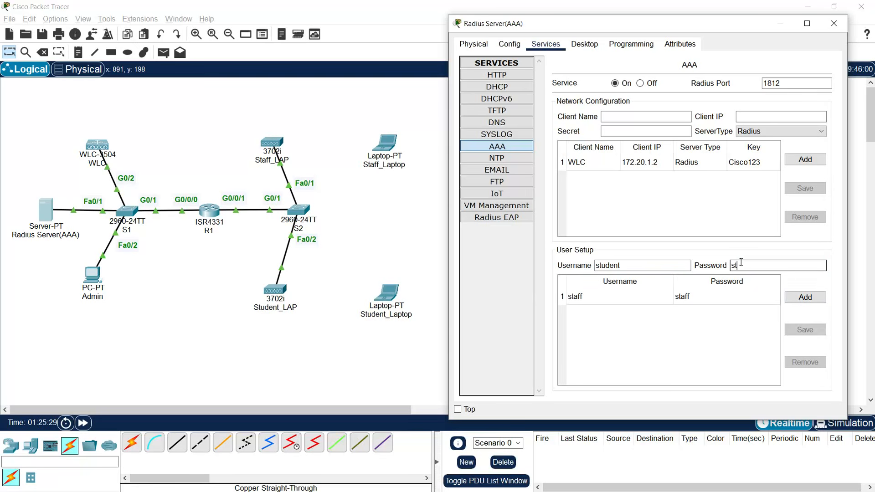
pyautogui.click(804, 301)
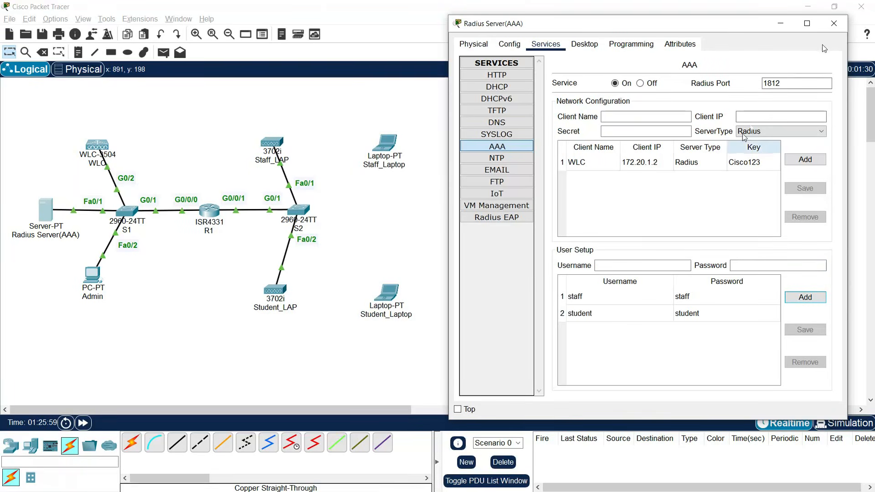
pyautogui.click(833, 24)
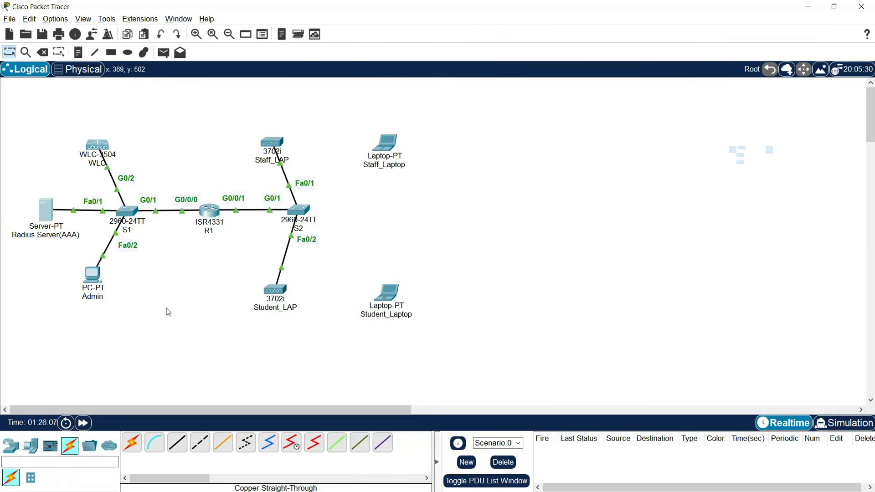
# - Remove the existing WLC WLAN from the controller's WLAN list in the Admin browser
pyautogui.click(97, 276)
pyautogui.click(357, 6)
pyautogui.click(181, 84)
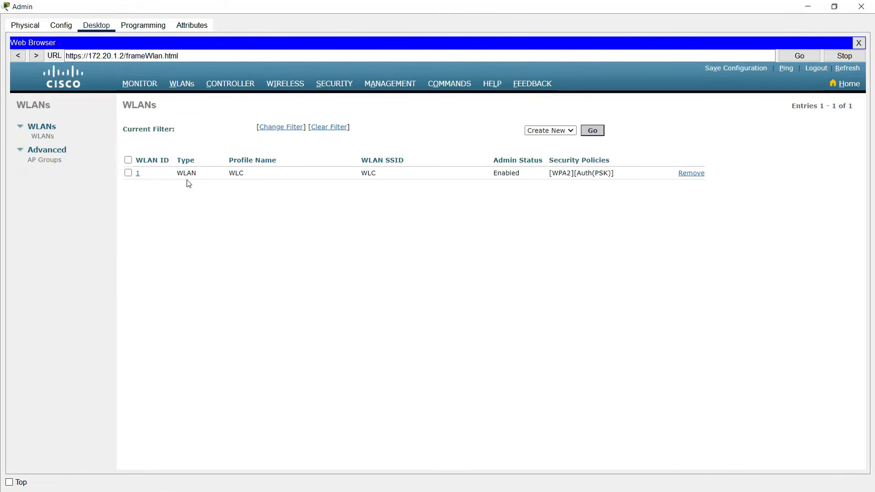
pyautogui.click(688, 174)
pyautogui.click(485, 271)
# - Create a new WLAN with profile name Staff and SSID Staff_WiFi
pyautogui.click(591, 133)
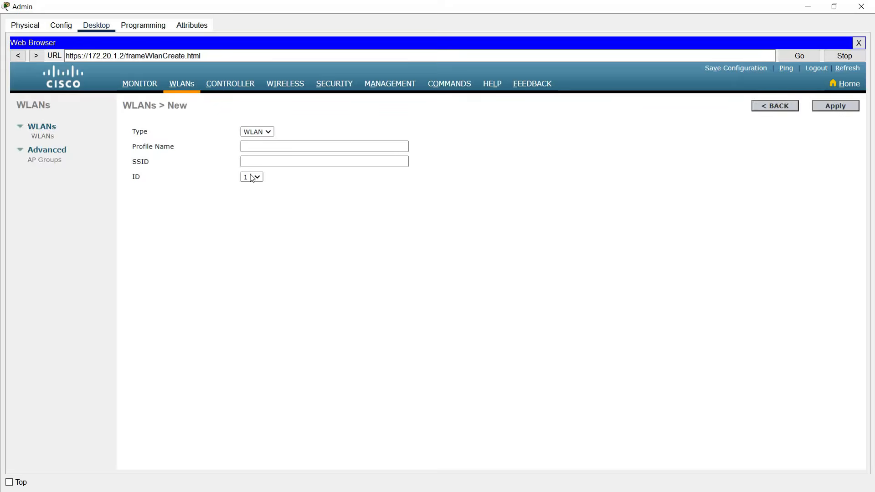
pyautogui.click(267, 148)
pyautogui.write('Staff')
pyautogui.click(253, 163)
pyautogui.write('Staff_WiFi')
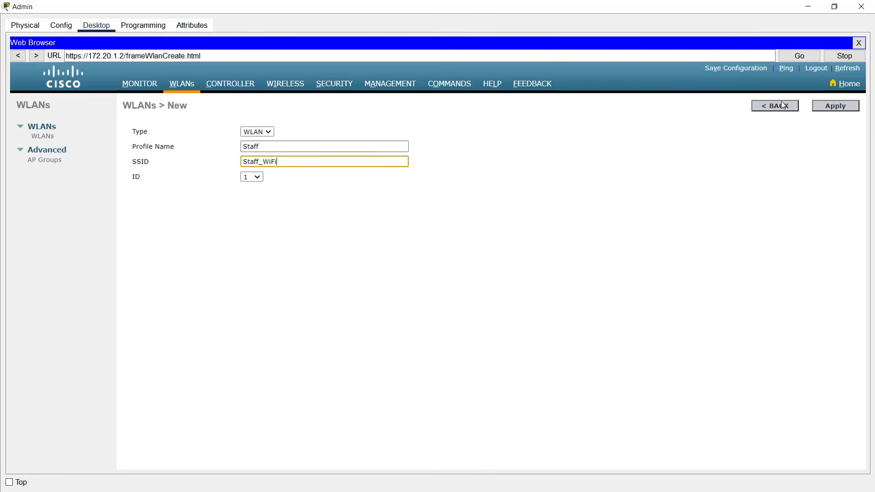
pyautogui.click(833, 107)
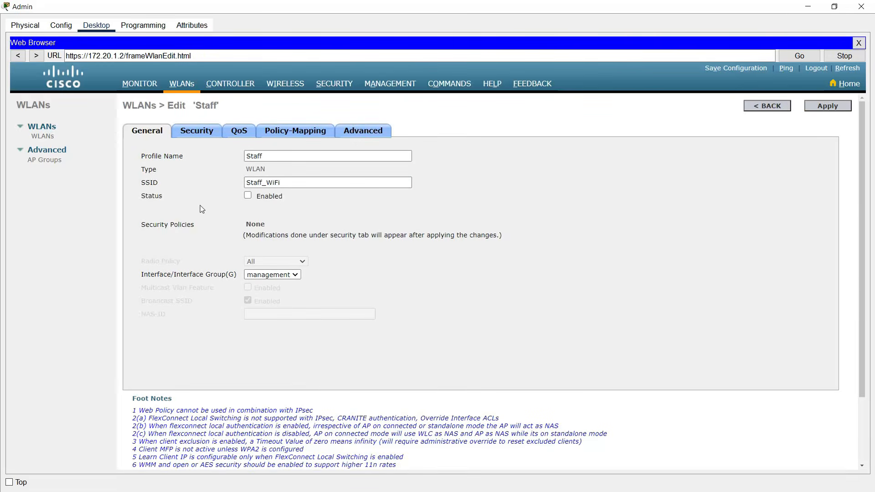
# - Enable the Staff WLAN and map it to the Staff interface
pyautogui.click(248, 196)
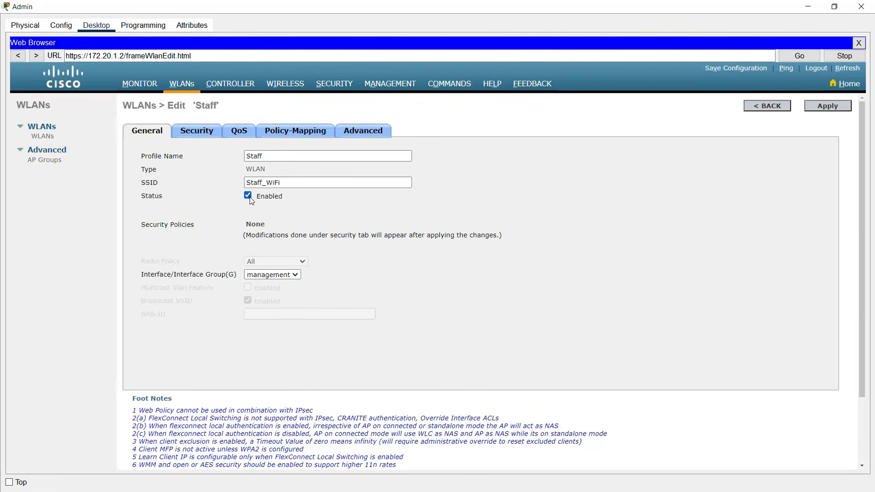
pyautogui.click(259, 277)
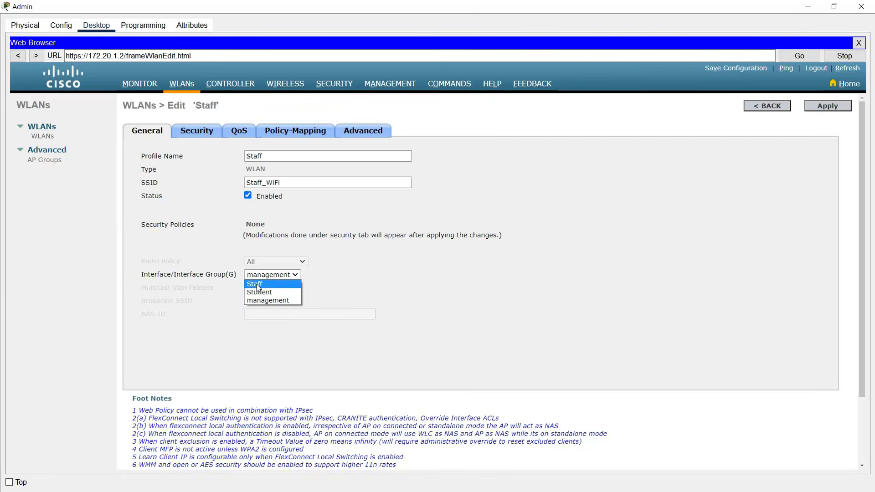
pyautogui.click(258, 287)
pyautogui.click(196, 131)
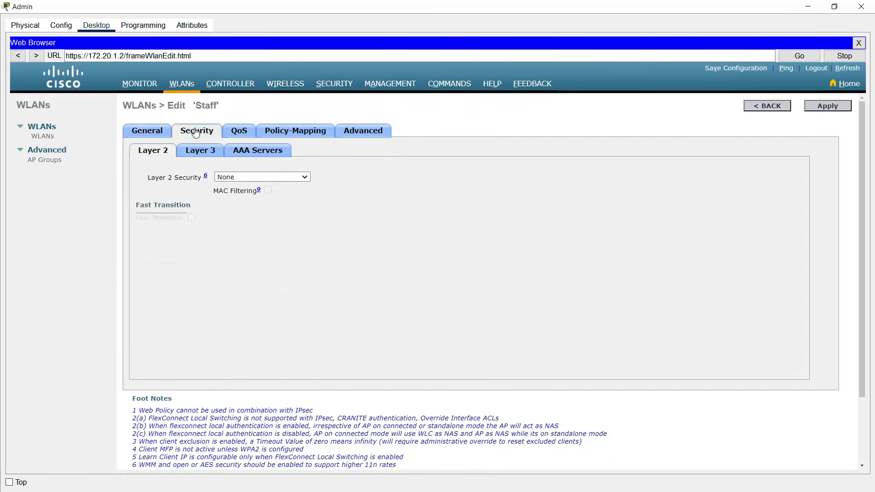
# - Set Staff's Layer 2 security to WPA+WPA2 with the WPA2 policy enabled
pyautogui.click(229, 179)
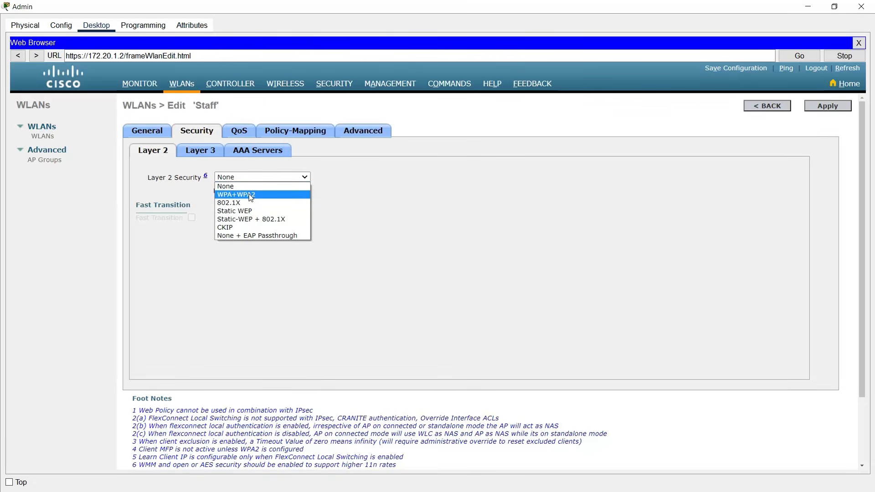
pyautogui.click(250, 196)
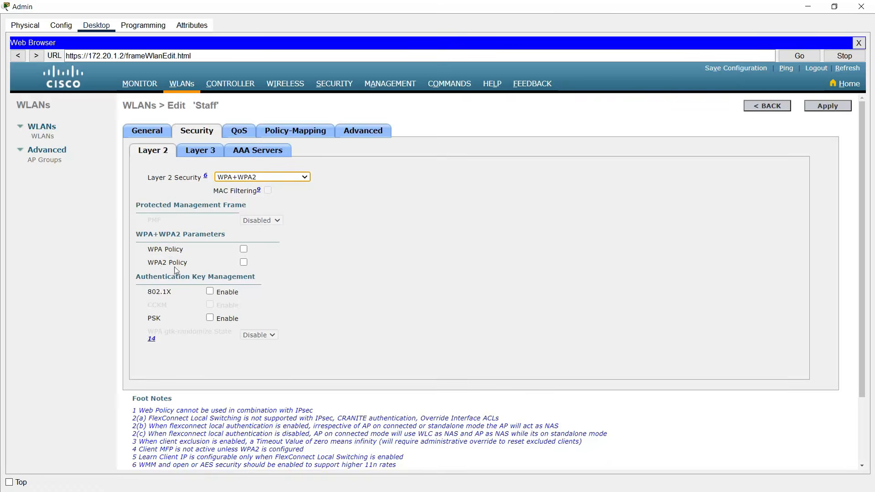
pyautogui.click(243, 262)
pyautogui.scroll(-1, 269, 351)
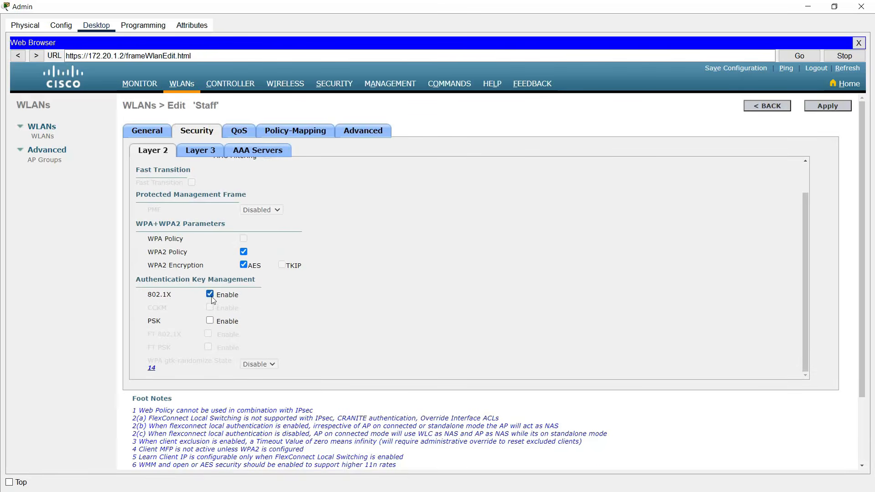
# - Set the Staff WLAN's authentication Server 1 to the RADIUS server at 172.20.1.254
pyautogui.click(246, 154)
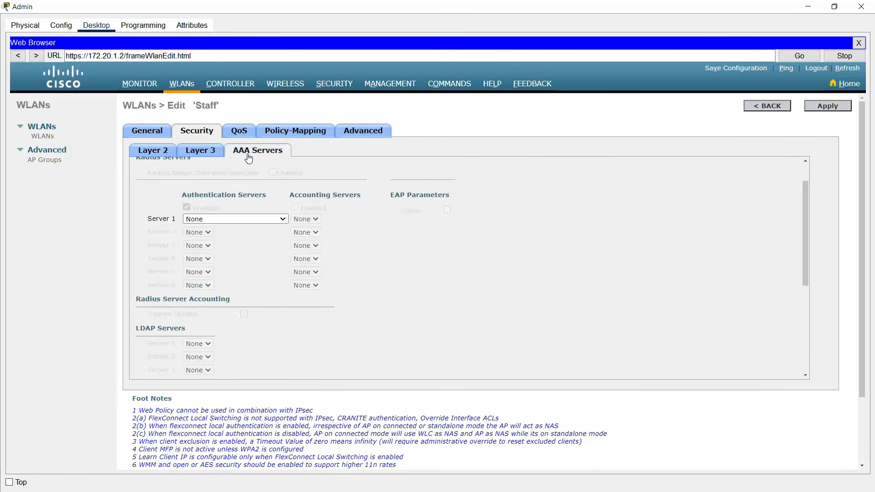
pyautogui.click(217, 220)
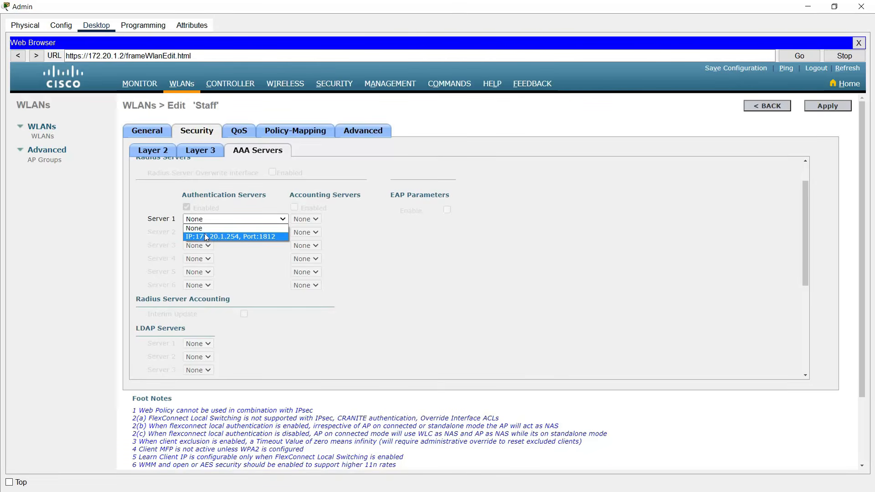
pyautogui.click(206, 236)
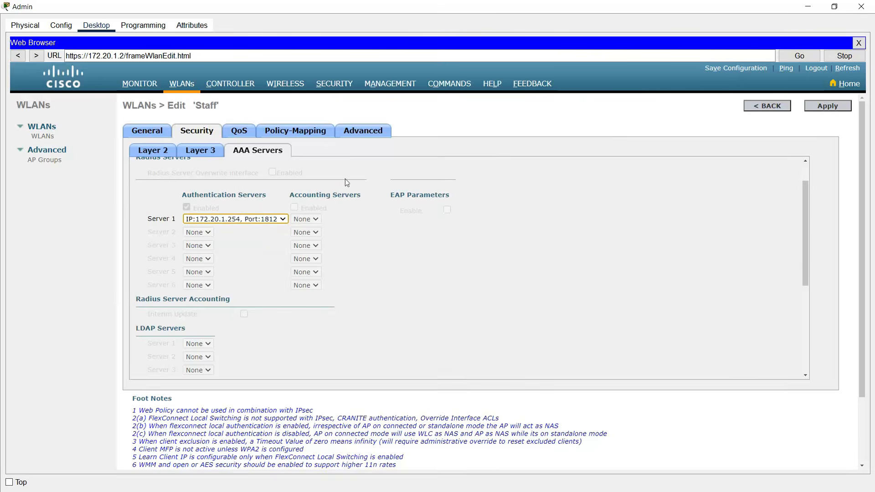
pyautogui.click(356, 133)
# - Enable FlexConnect local switching and local authentication on Staff, then begin a second WLAN
pyautogui.scroll(-5, 318, 268)
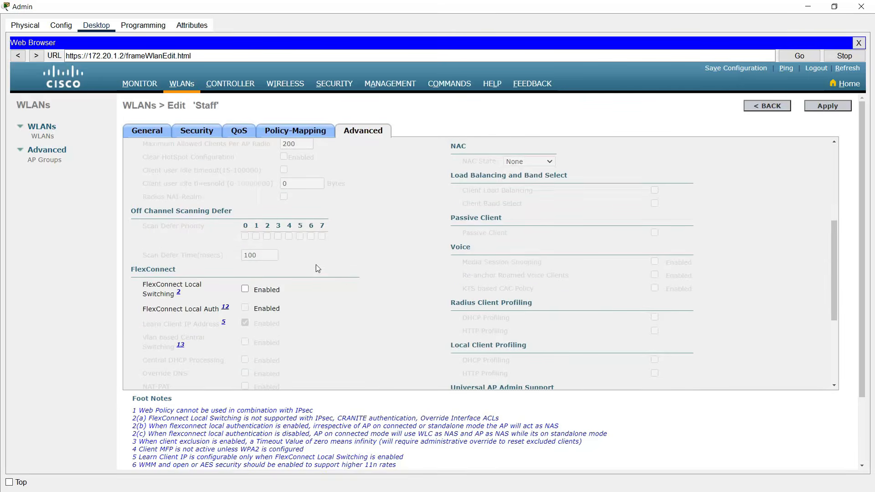
pyautogui.click(246, 291)
pyautogui.click(245, 308)
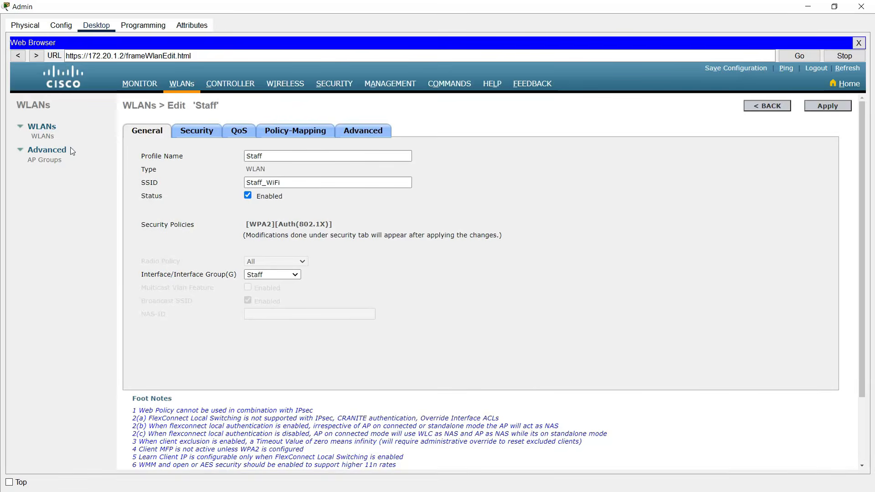
pyautogui.click(42, 138)
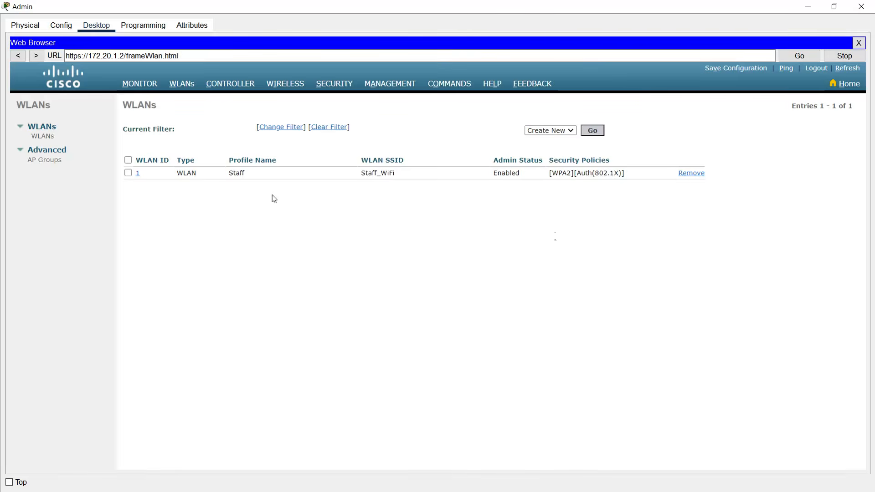
pyautogui.click(591, 133)
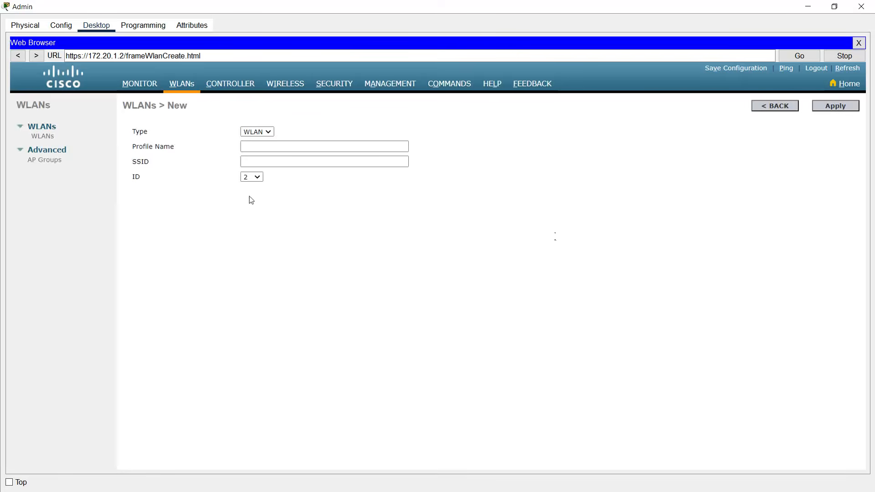
# - Create WLAN profile Student with SSID Student_WiFi and map it to the Student interface
pyautogui.click(250, 149)
pyautogui.write('S')
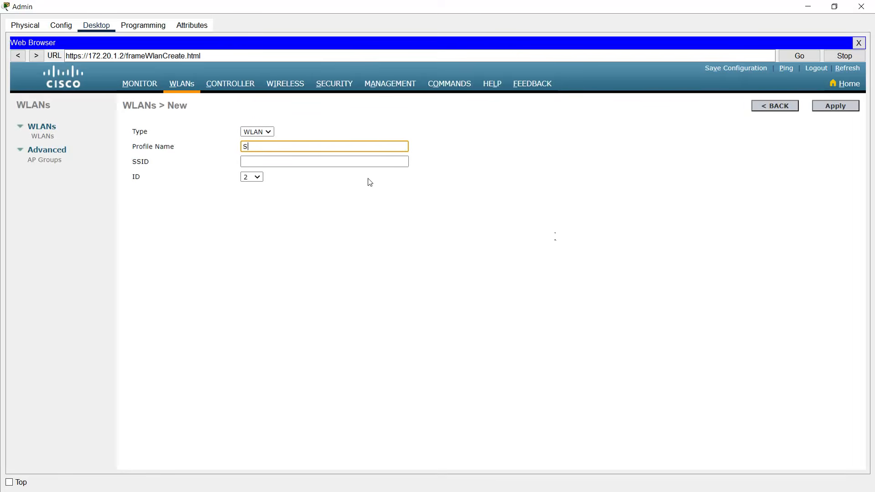
pyautogui.write('tudent')
pyautogui.press('Tab')
pyautogui.write('St')
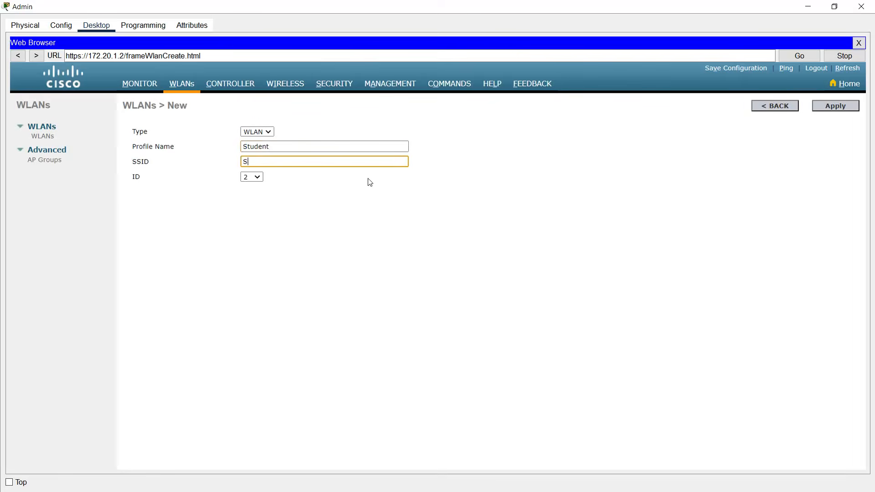
pyautogui.write('udent_WiFi')
pyautogui.click(838, 110)
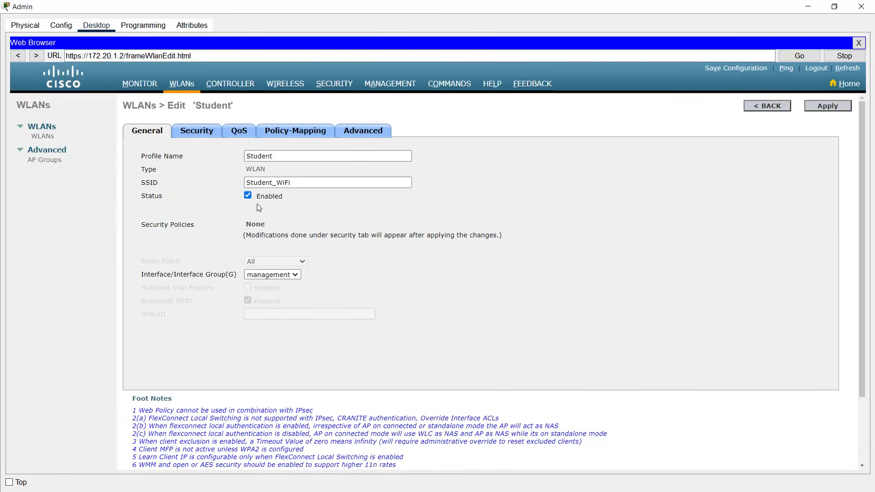
pyautogui.click(269, 275)
pyautogui.click(259, 293)
# - Set the Student WLAN's layer 2 security to WPA+WPA2 with the WPA2 policy and 802.1X key management
pyautogui.click(197, 138)
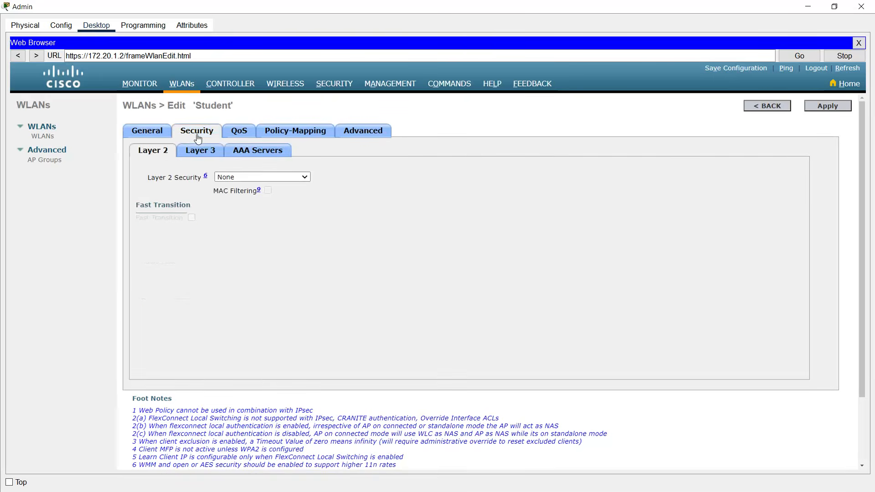
pyautogui.click(239, 177)
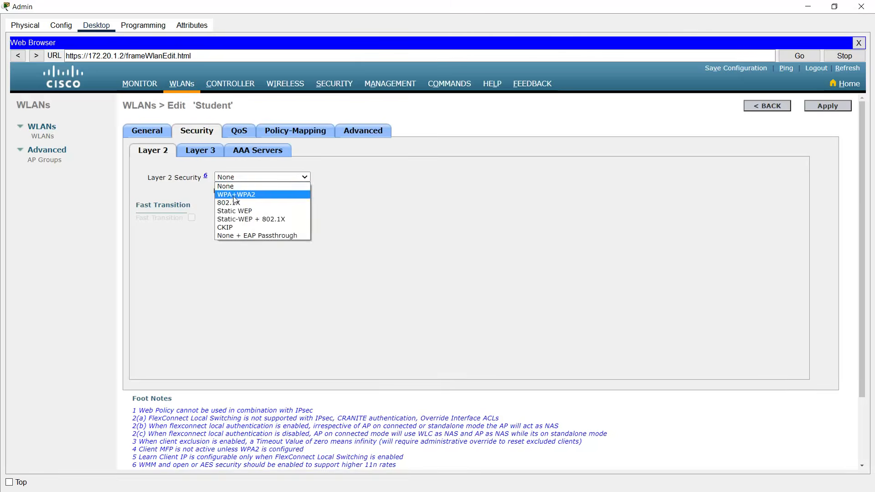
pyautogui.click(238, 195)
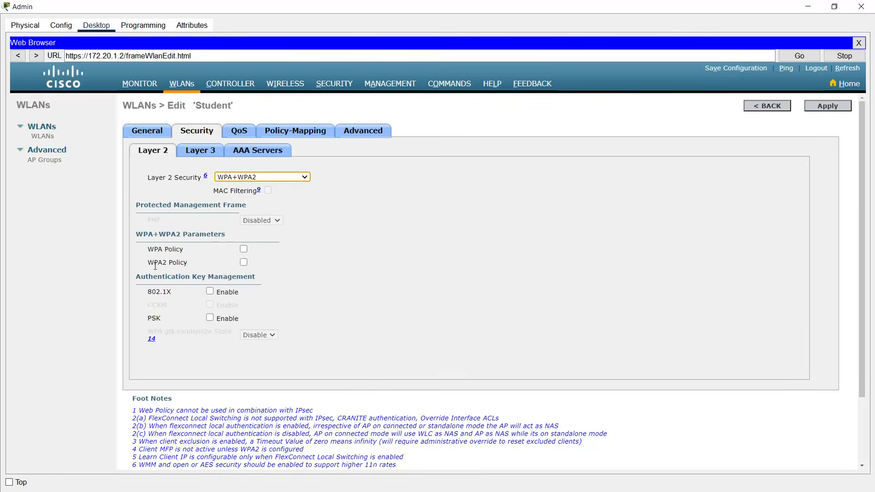
pyautogui.click(243, 262)
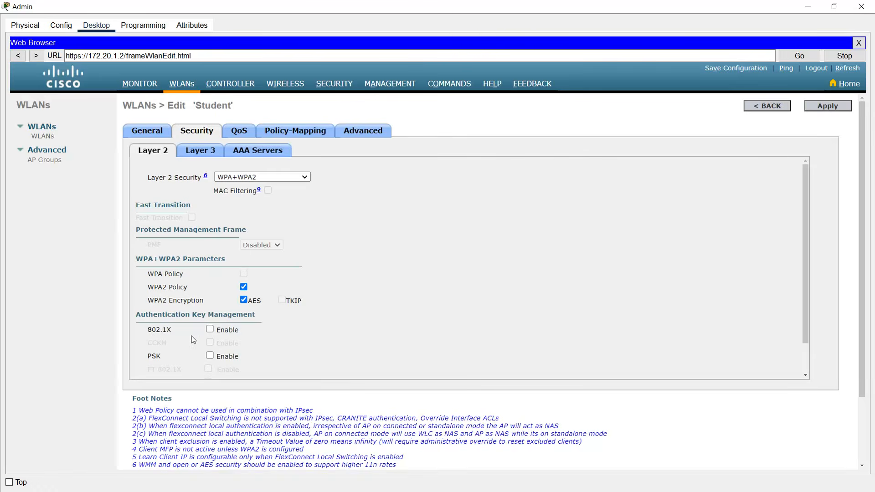
pyautogui.click(210, 329)
# - Use RADIUS server 172.20.1.254 on port 1812 as authentication Server 1 and display the Advanced settings
pyautogui.click(258, 155)
pyautogui.click(222, 256)
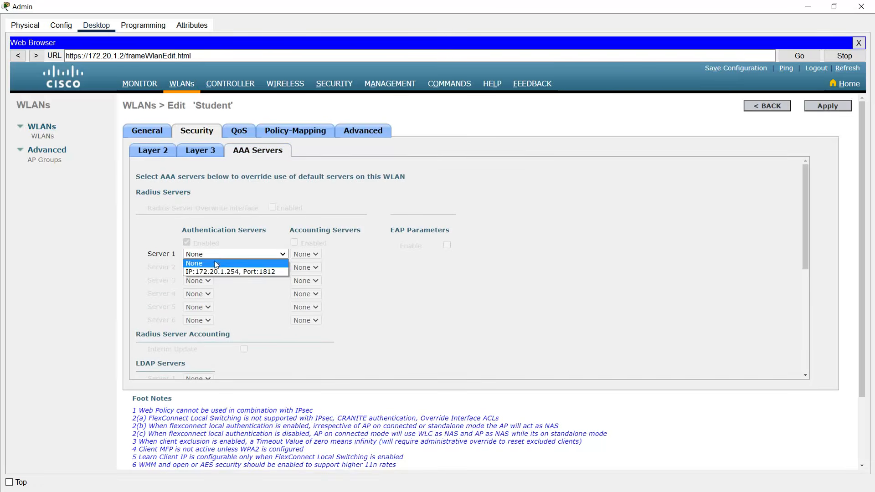
pyautogui.click(215, 272)
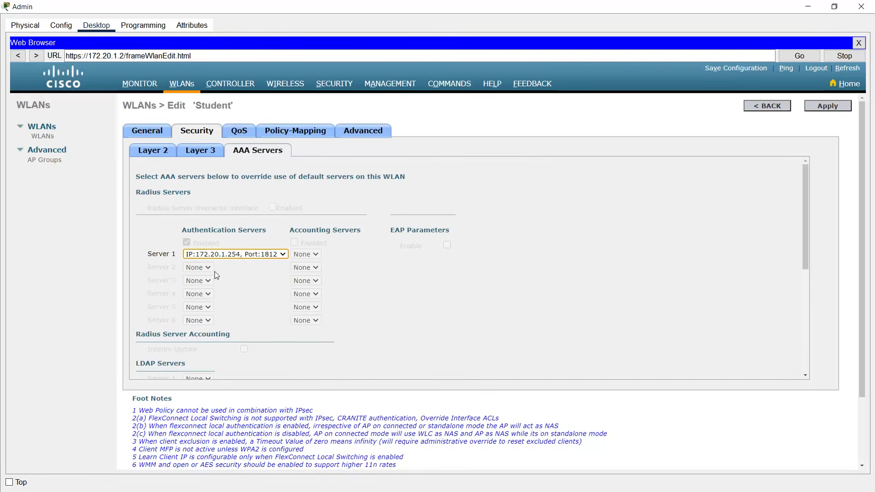
pyautogui.click(361, 132)
pyautogui.scroll(-5, 271, 278)
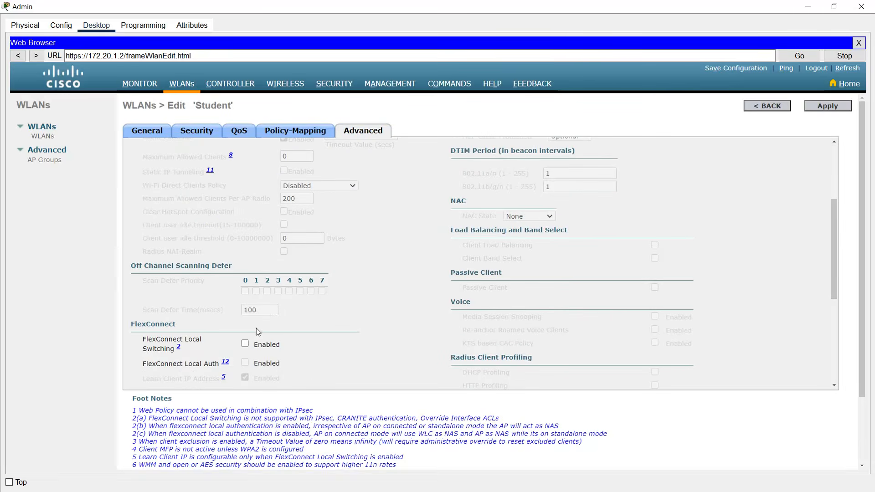
# - Enable FlexConnect local switching and local auth on the Student WLAN, apply, and go to AP Groups
pyautogui.click(245, 344)
pyautogui.click(246, 362)
pyautogui.click(820, 112)
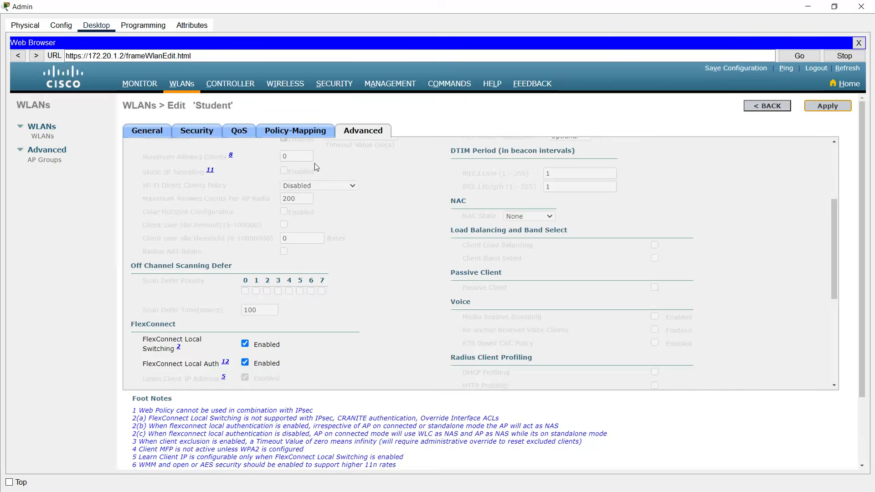
pyautogui.click(156, 132)
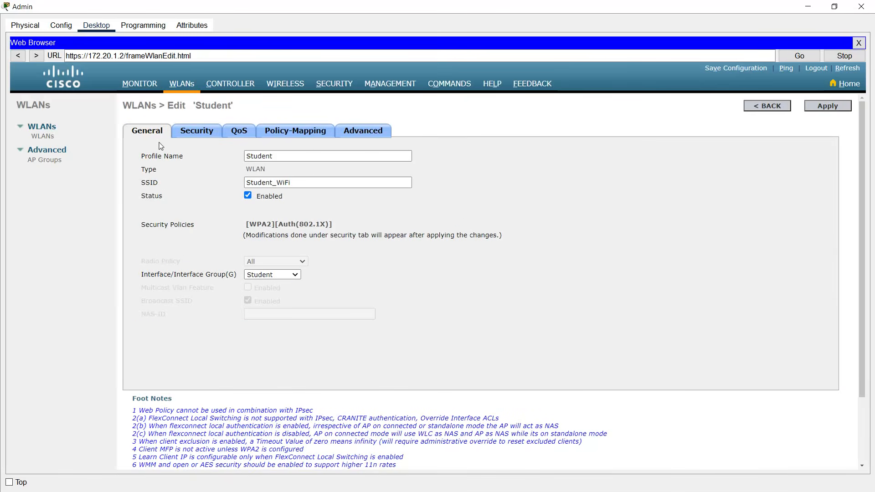
pyautogui.click(45, 160)
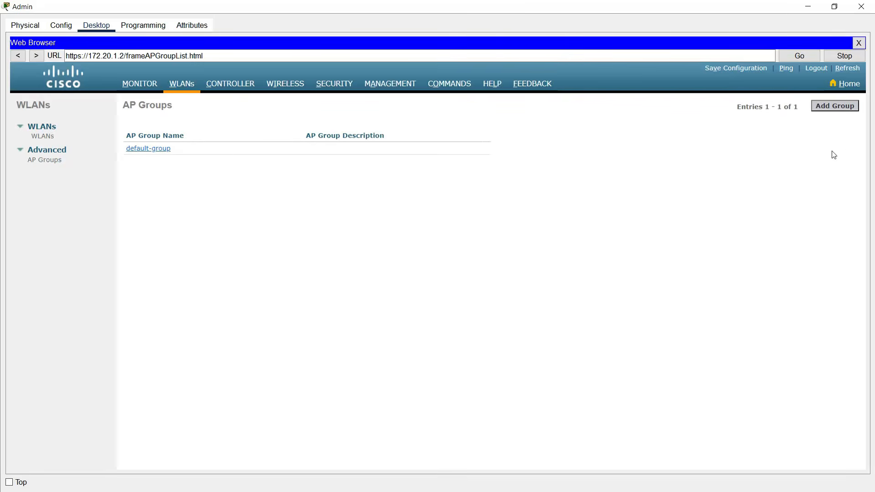
# - Create the AP group Staff_Group with the description Staff_Group
pyautogui.click(834, 107)
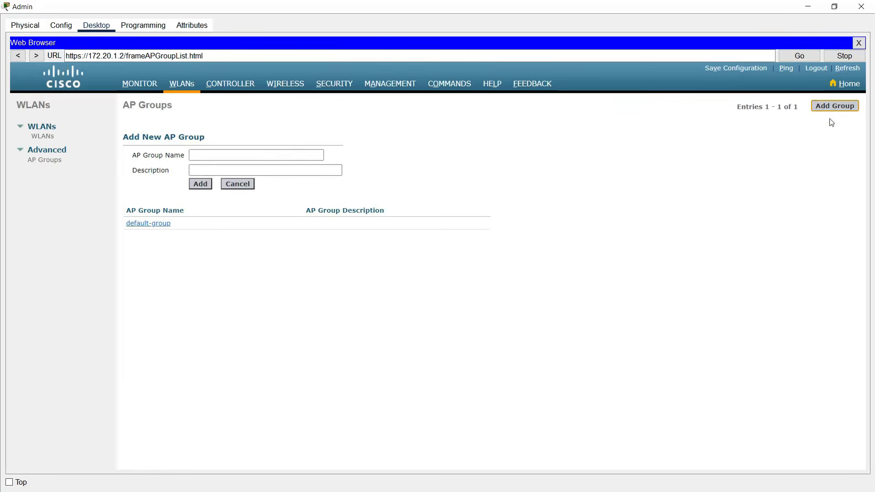
pyautogui.click(205, 155)
pyautogui.click(245, 166)
pyautogui.click(244, 156)
pyautogui.write('Staff_Group')
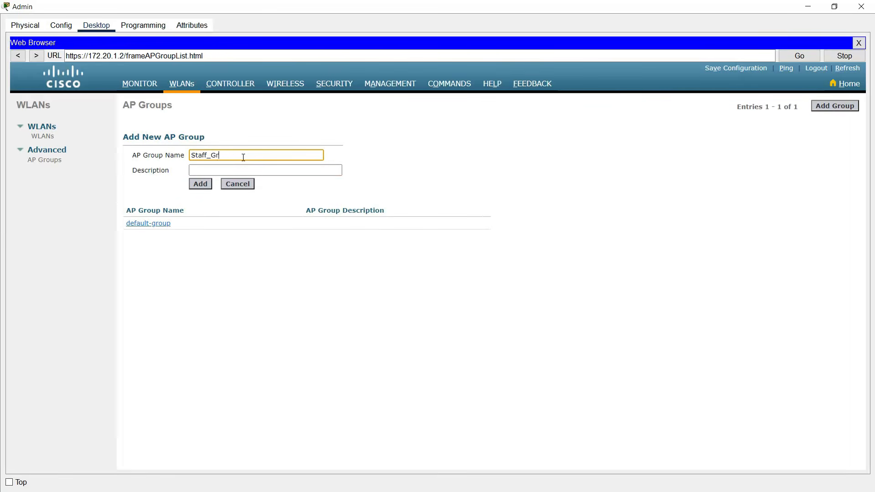
pyautogui.moveTo(243, 157); pyautogui.dragTo(189, 164)
pyautogui.hotkey('ctrl', 'c')
pyautogui.click(220, 172)
pyautogui.hotkey('ctrl', 'v')
pyautogui.press('Tab')
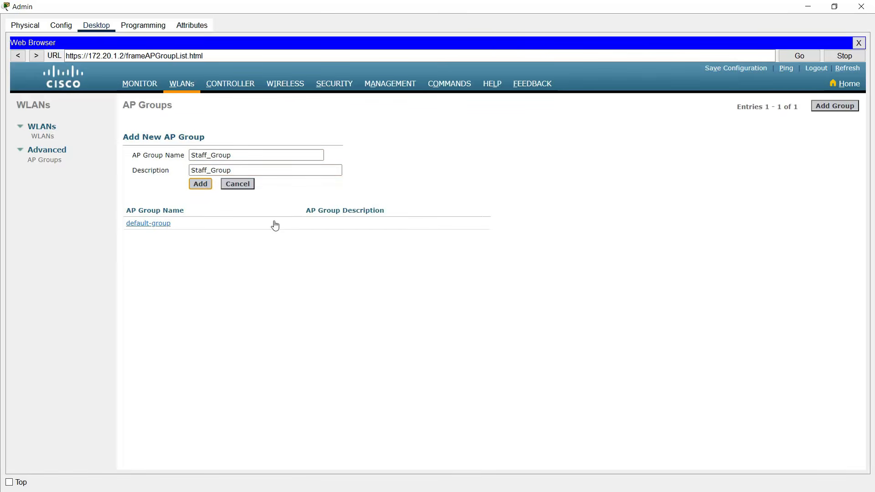
pyautogui.press('Return')
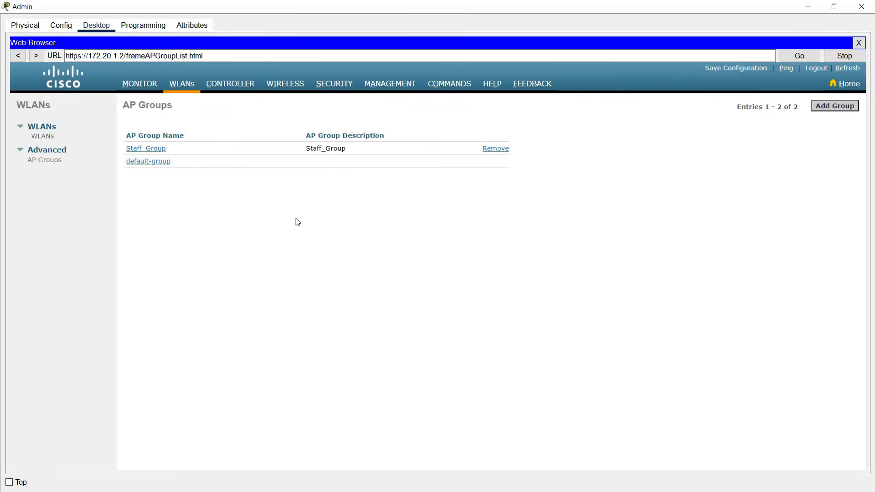
# - Create the AP group Student_Group with the description Student_Group
pyautogui.click(828, 106)
pyautogui.click(260, 157)
pyautogui.write('Student_Group')
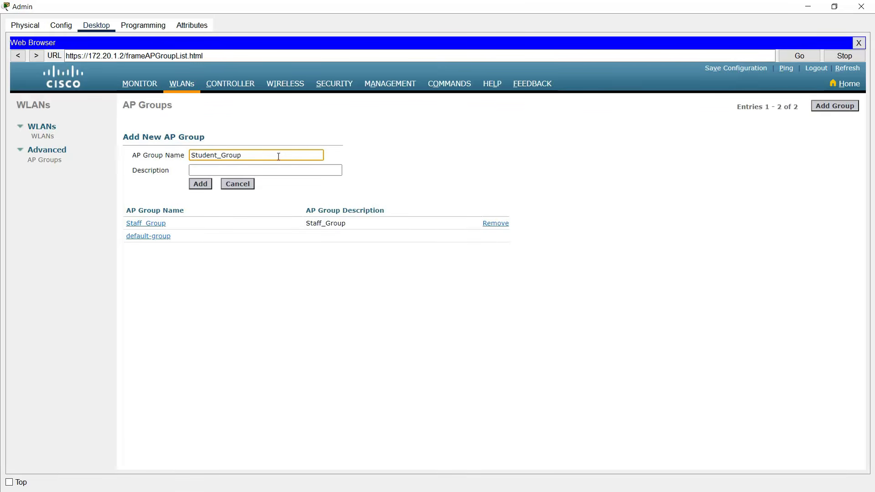
pyautogui.hotkey('ctrl', 'a')
pyautogui.hotkey('ctrl', 'c')
pyautogui.click(246, 169)
pyautogui.hotkey('ctrl', 'v')
pyautogui.click(205, 185)
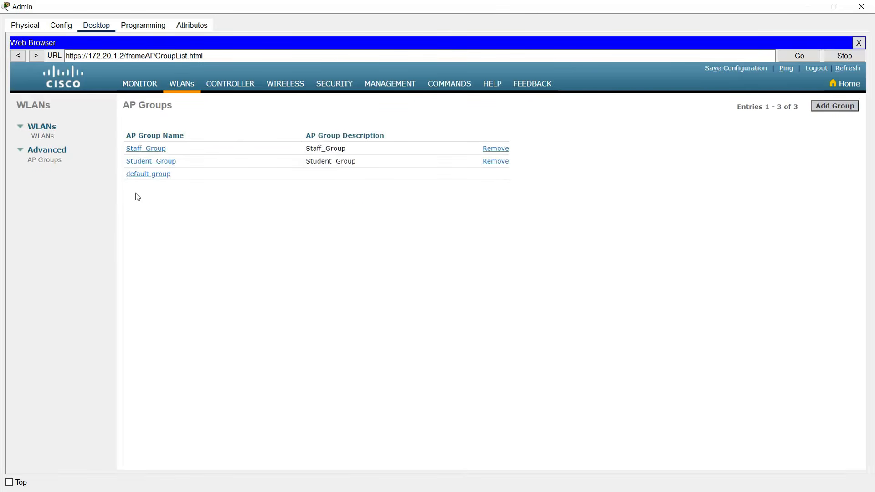
pyautogui.click(143, 153)
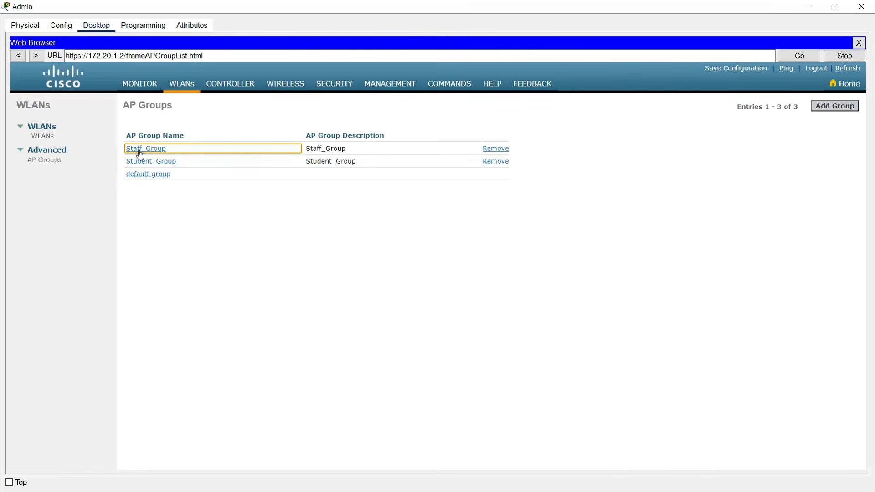
# - Map the Staff_WiFi(1) WLAN to Staff_Group
pyautogui.click(140, 154)
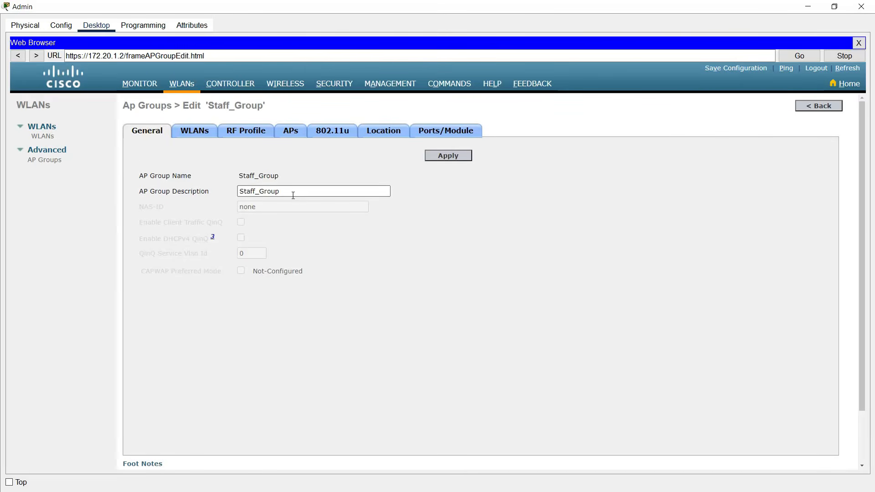
pyautogui.click(191, 134)
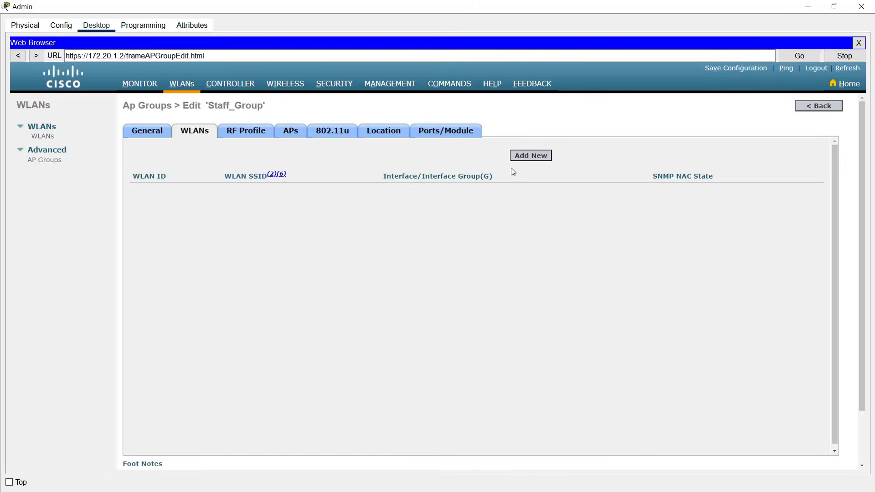
pyautogui.click(521, 158)
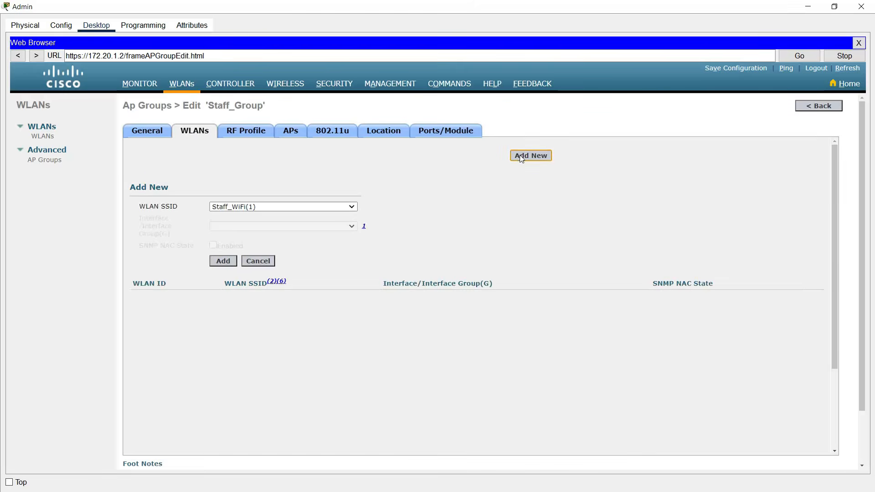
pyautogui.click(351, 208)
pyautogui.click(344, 207)
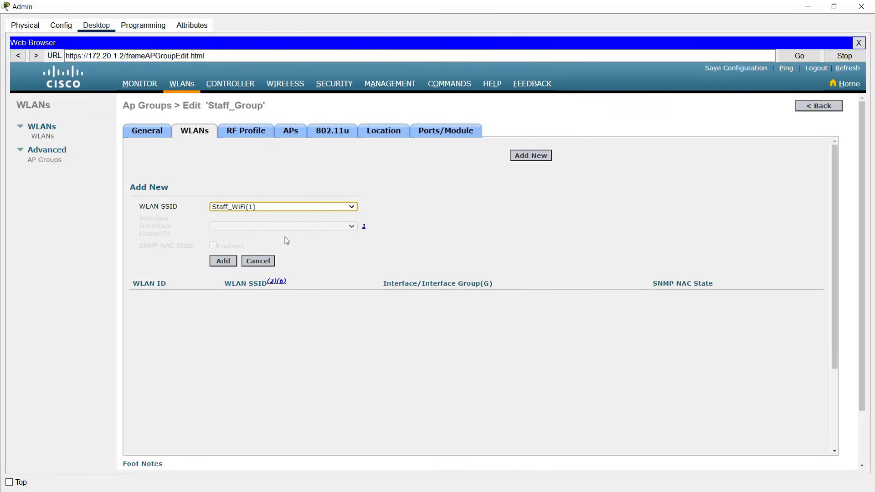
pyautogui.click(231, 263)
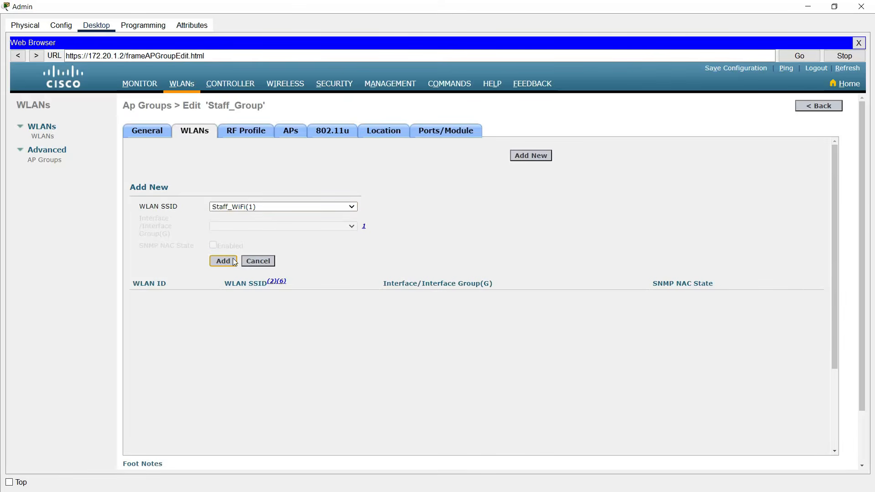
pyautogui.click(234, 262)
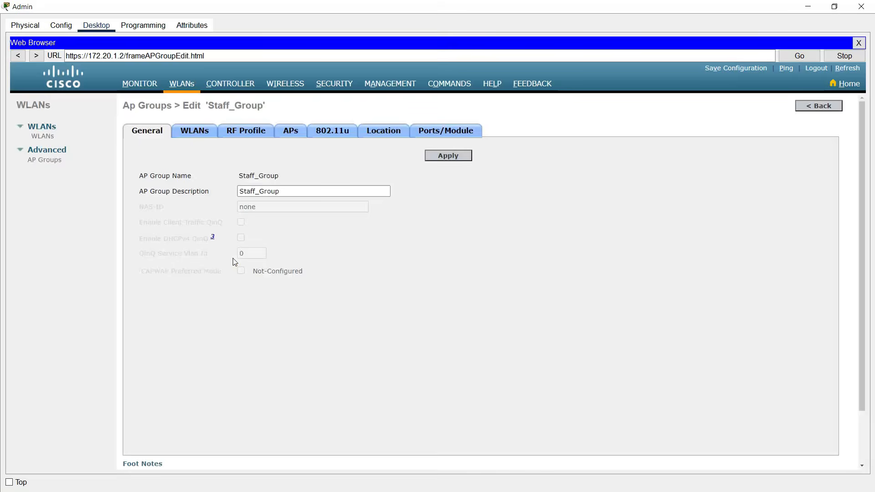
# - Move the Staff_LAP access point into Staff_Group, apply, and return to the AP Groups list
pyautogui.click(291, 133)
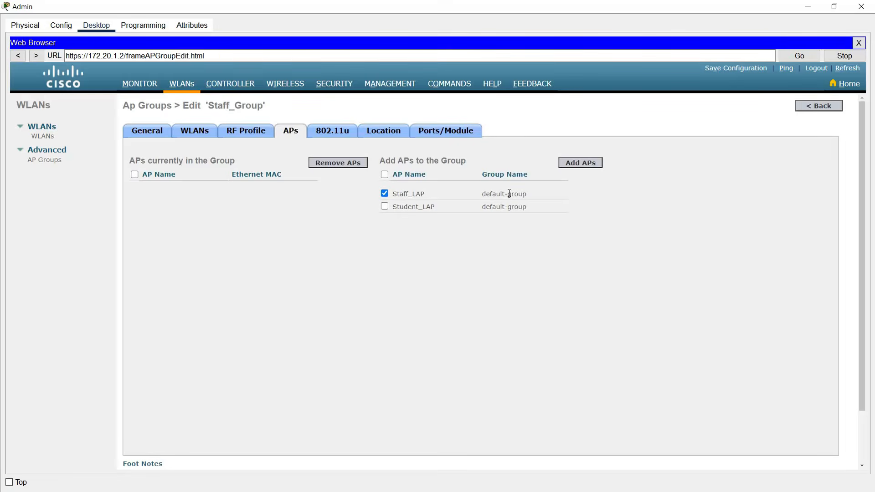
pyautogui.click(580, 165)
pyautogui.click(478, 278)
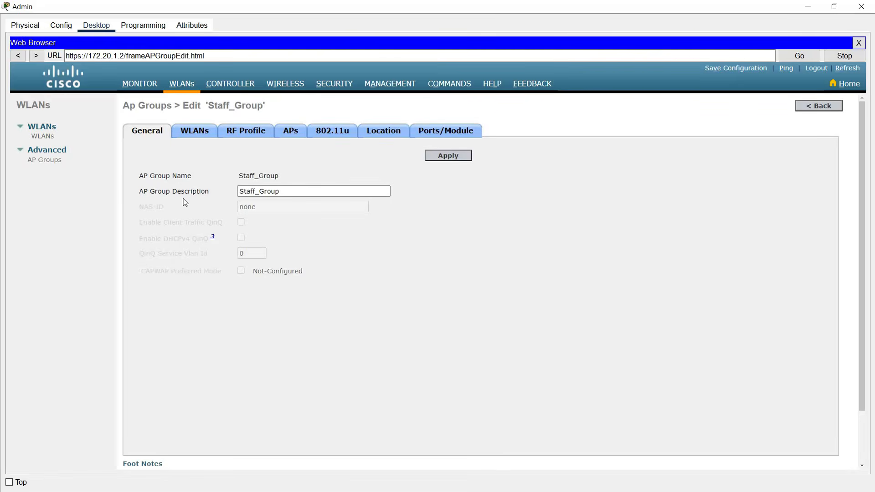
pyautogui.click(452, 159)
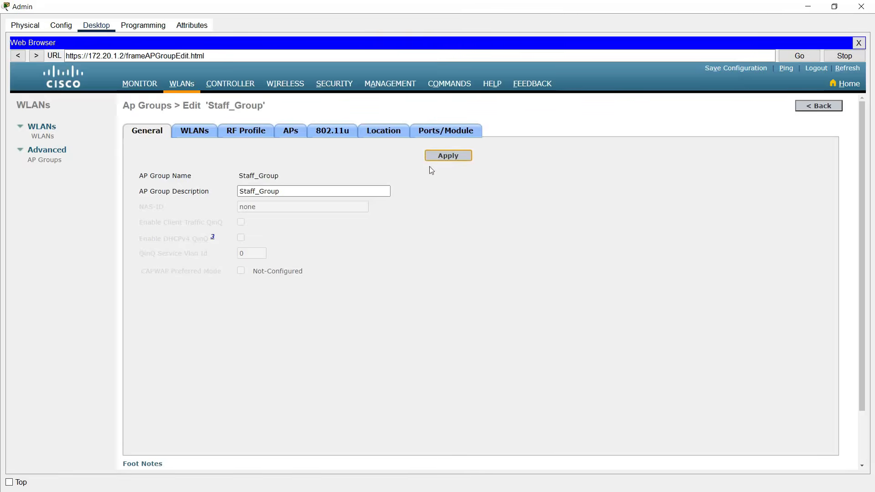
pyautogui.click(55, 163)
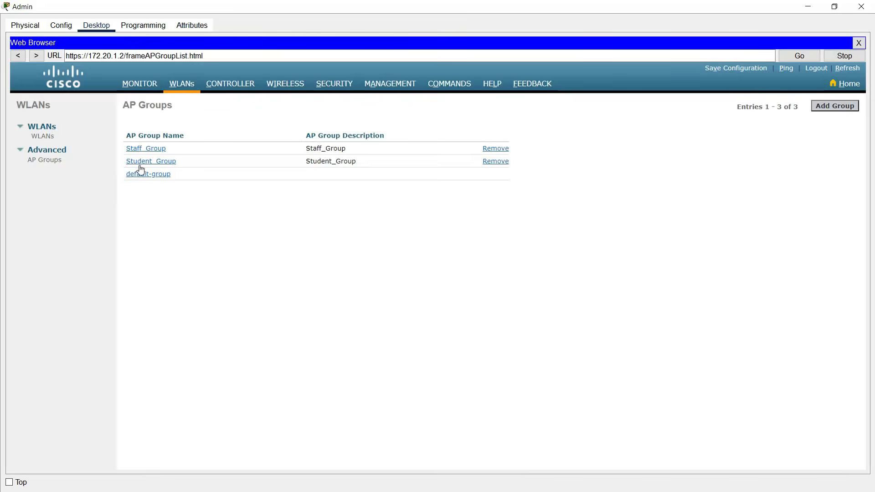
# - Map the Student_WiFi(2) WLAN to Student_Group from its WLANs tab
pyautogui.click(139, 165)
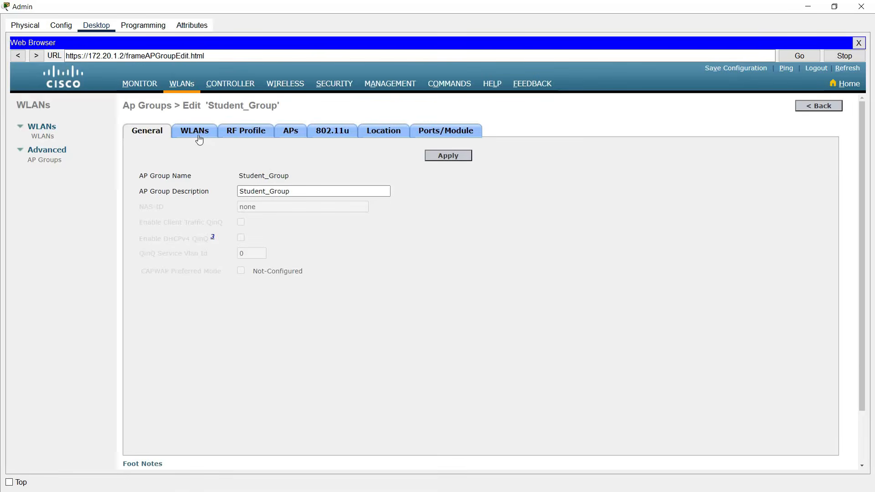
pyautogui.click(200, 139)
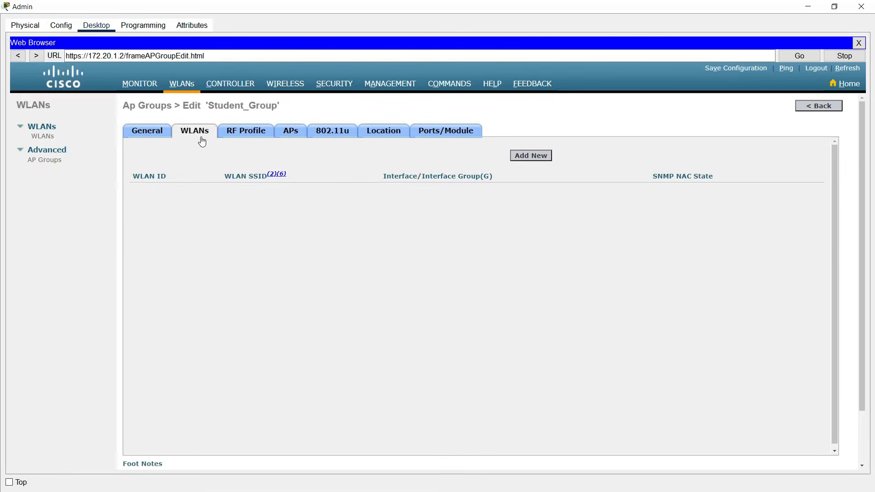
pyautogui.click(522, 158)
pyautogui.click(265, 208)
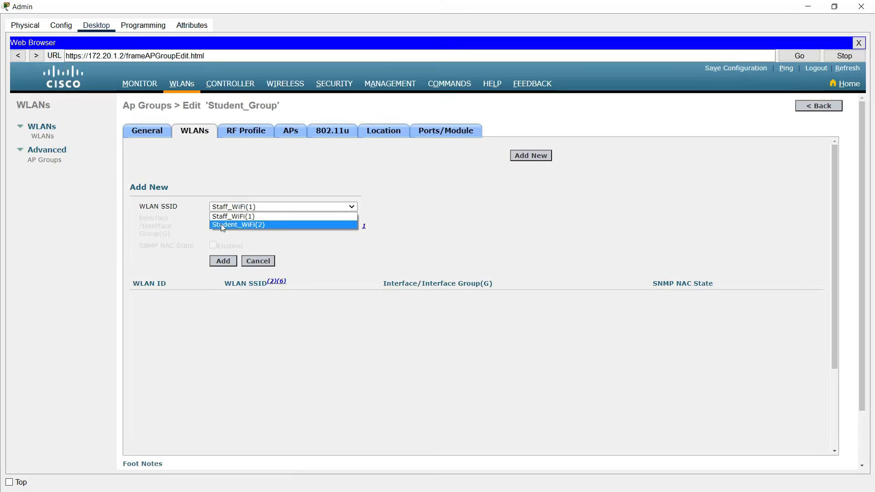
pyautogui.click(241, 226)
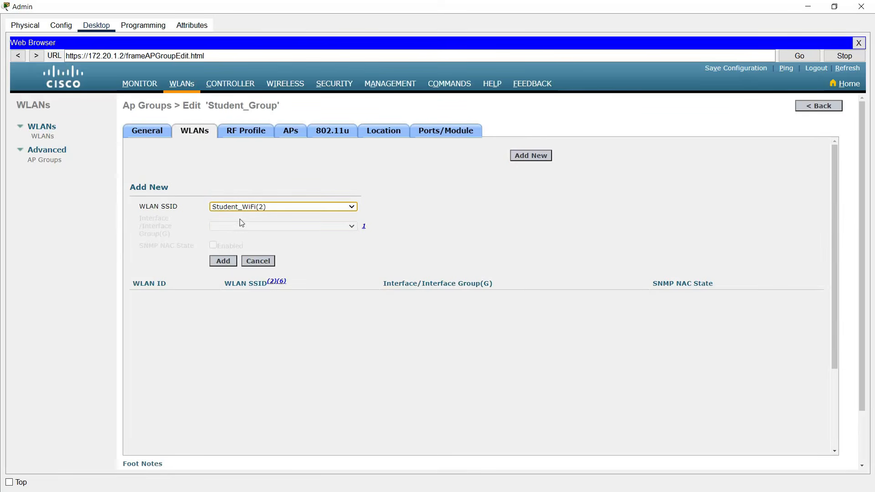
pyautogui.click(229, 263)
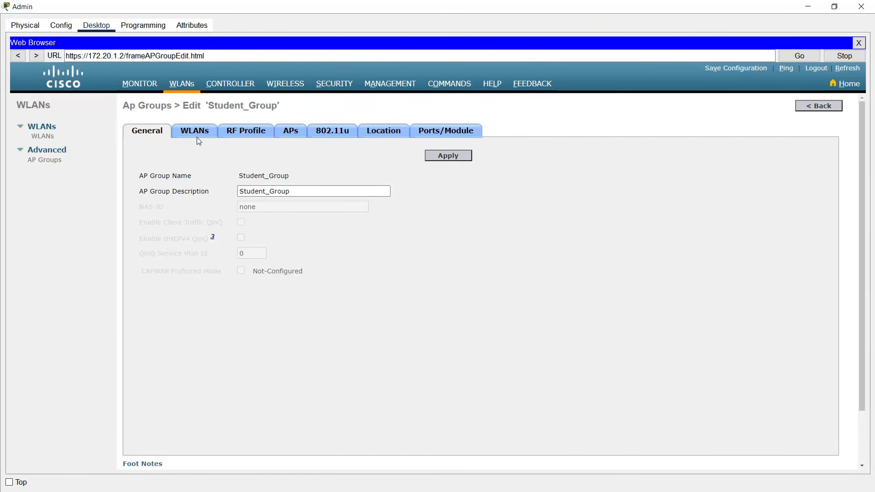
# - Move the Student_LAP access point into Student_Group, review its General settings, and minimize the Admin PC window
pyautogui.click(287, 141)
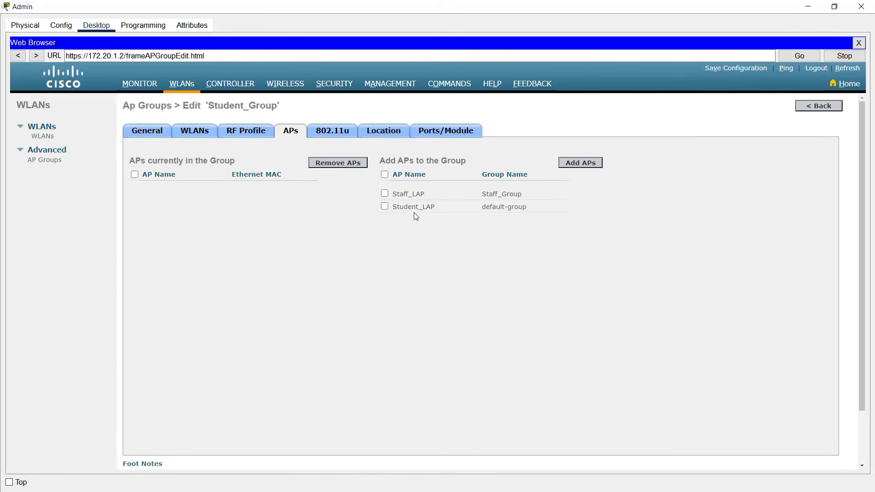
pyautogui.click(385, 206)
pyautogui.click(574, 164)
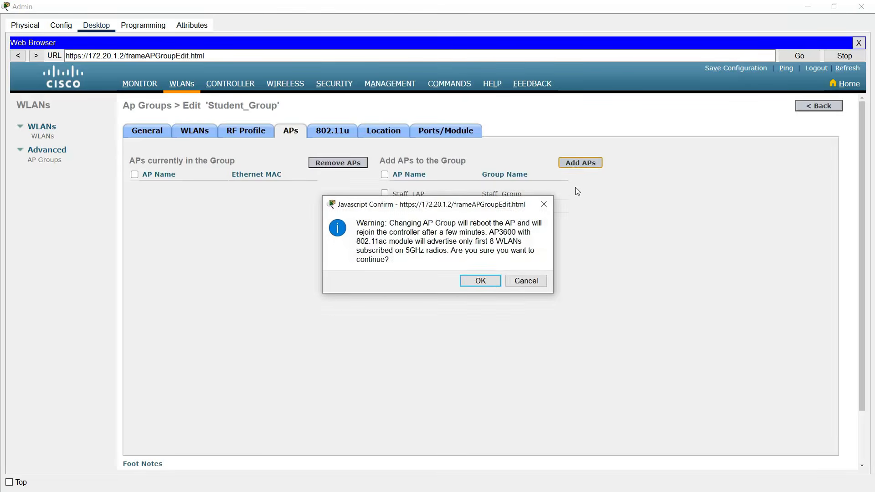
pyautogui.click(494, 284)
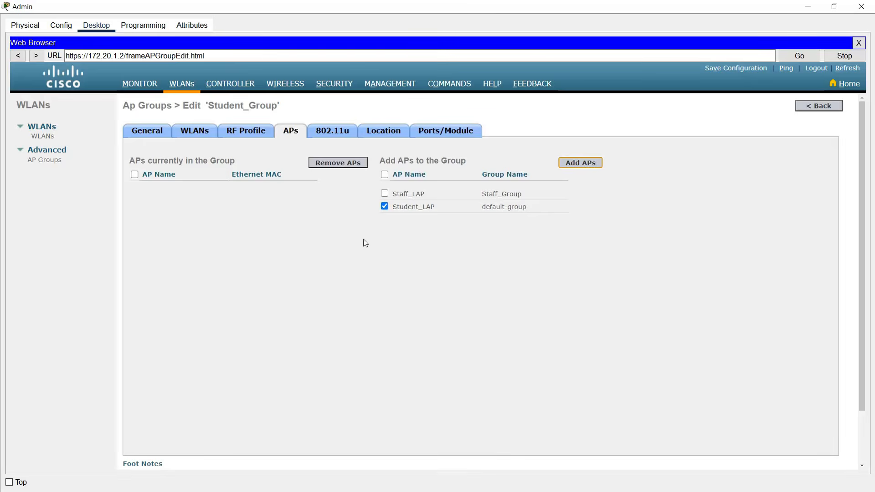
pyautogui.click(292, 132)
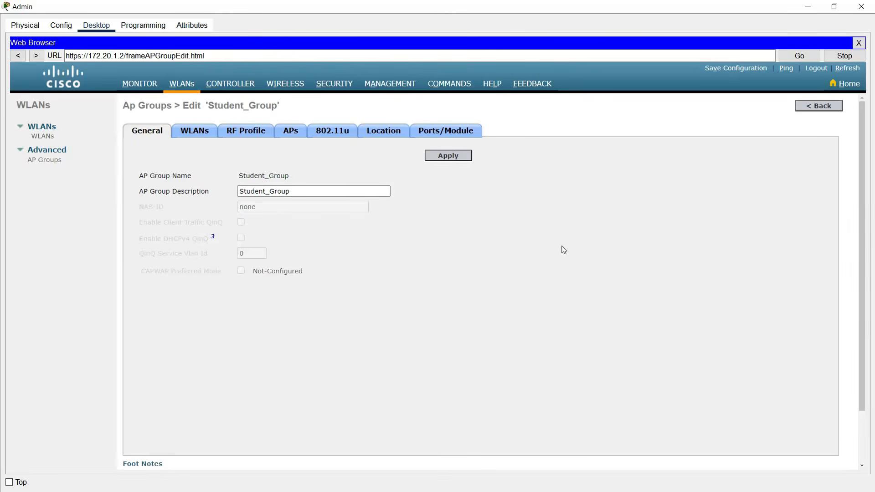
pyautogui.click(808, 6)
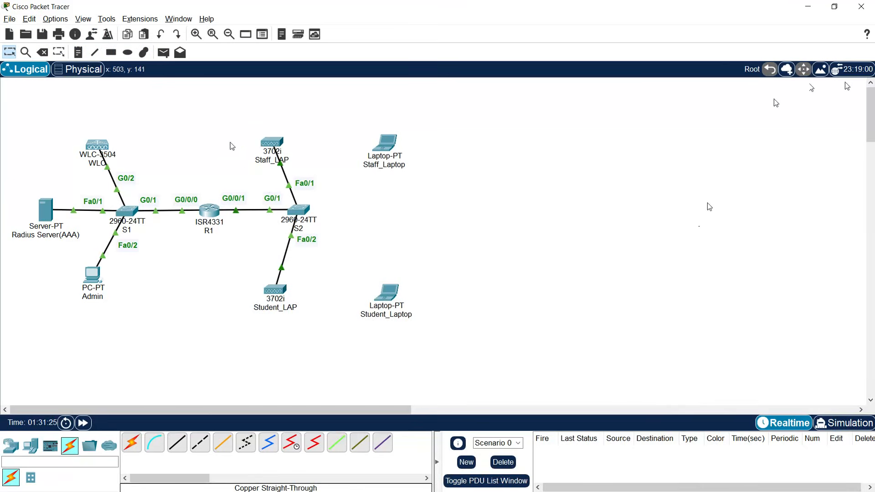
# - Open Staff_Laptop and reseat the WPC300N wireless card in its slot
pyautogui.moveTo(272, 144)
pyautogui.moveTo(270, 290)
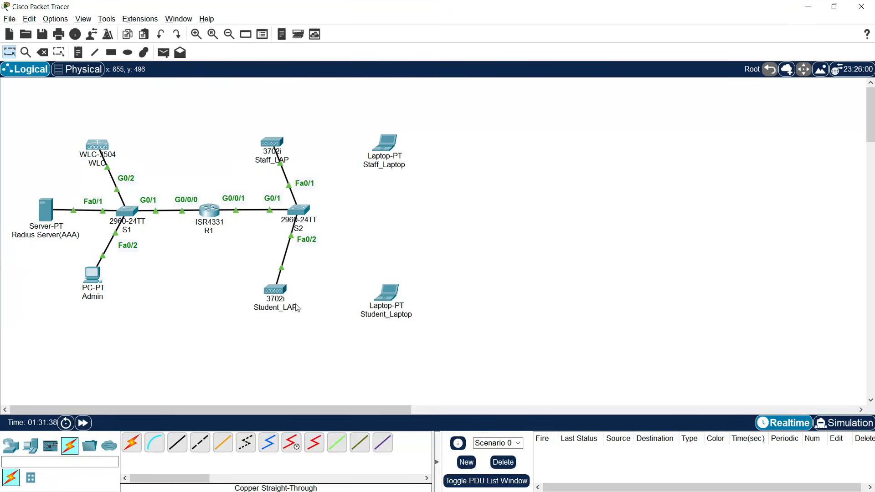
pyautogui.click(385, 145)
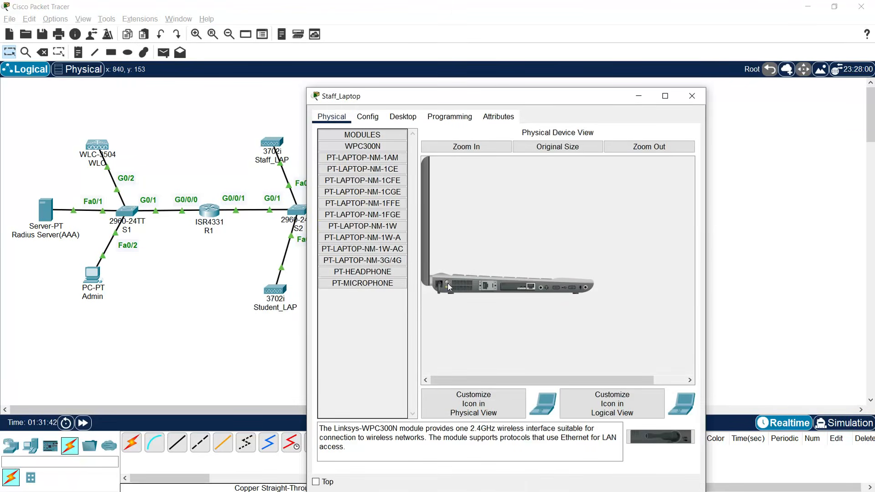
pyautogui.moveTo(518, 289); pyautogui.dragTo(392, 322)
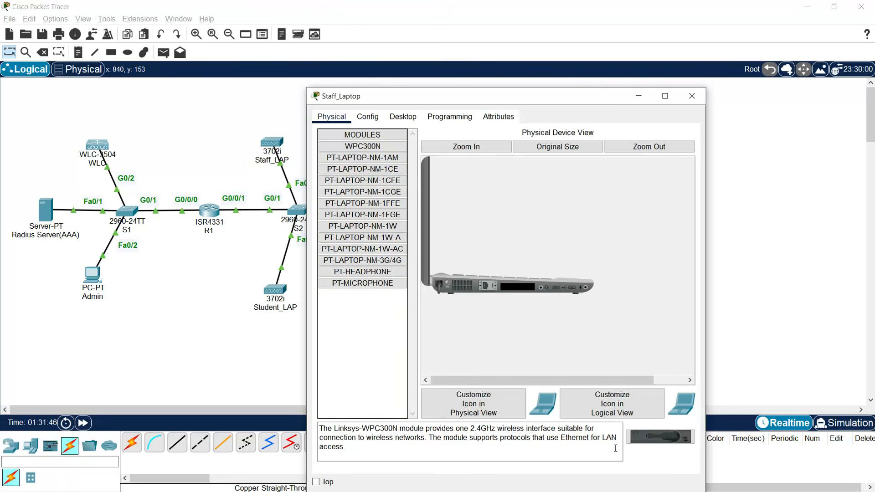
pyautogui.moveTo(661, 437); pyautogui.dragTo(503, 301)
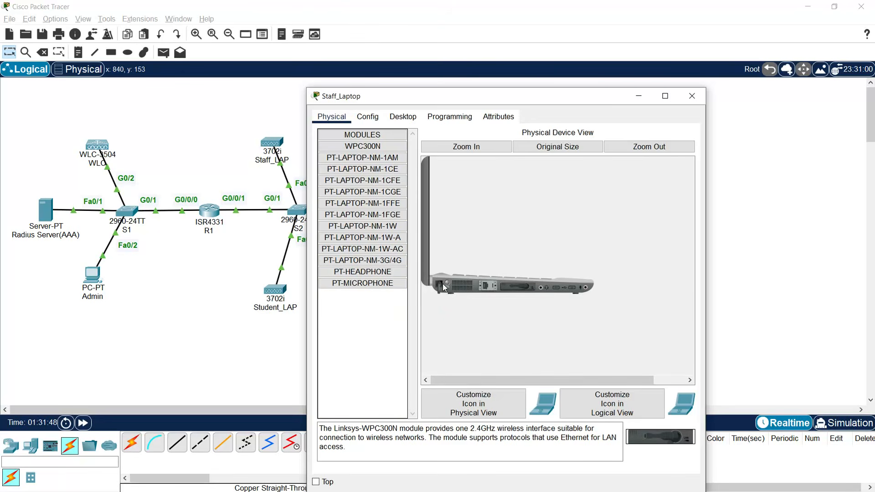
# - Launch PC Wireless on Staff_Laptop and rescan to find the Staff_WiFi network
pyautogui.click(402, 119)
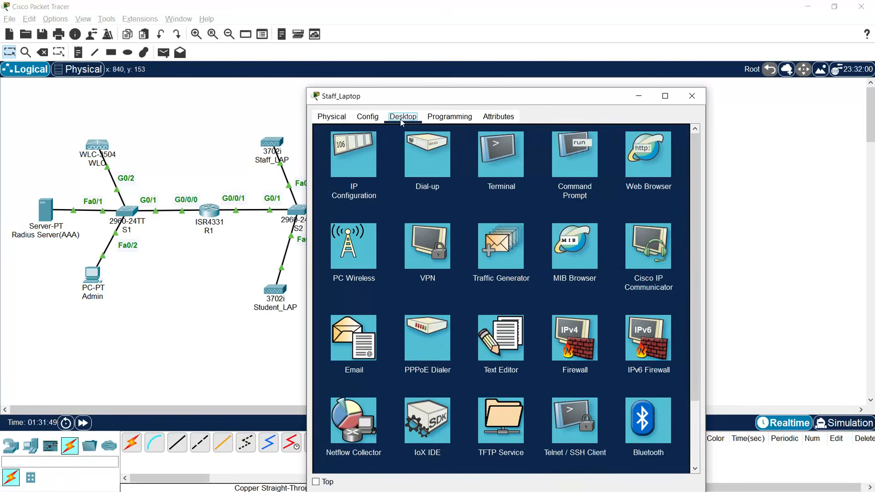
pyautogui.click(356, 249)
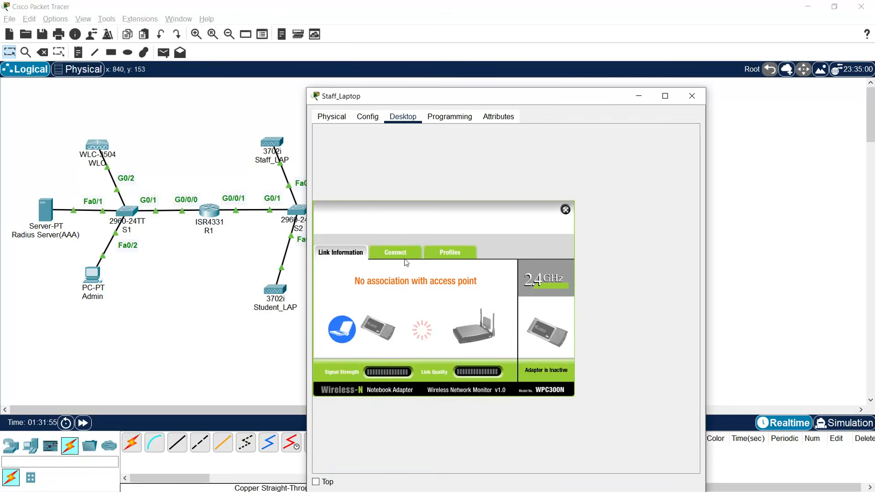
pyautogui.click(401, 254)
pyautogui.click(445, 350)
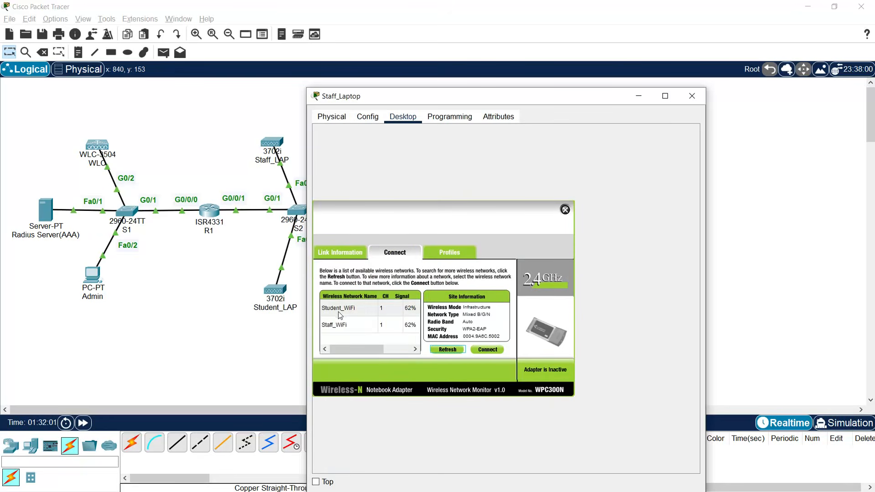
pyautogui.click(348, 329)
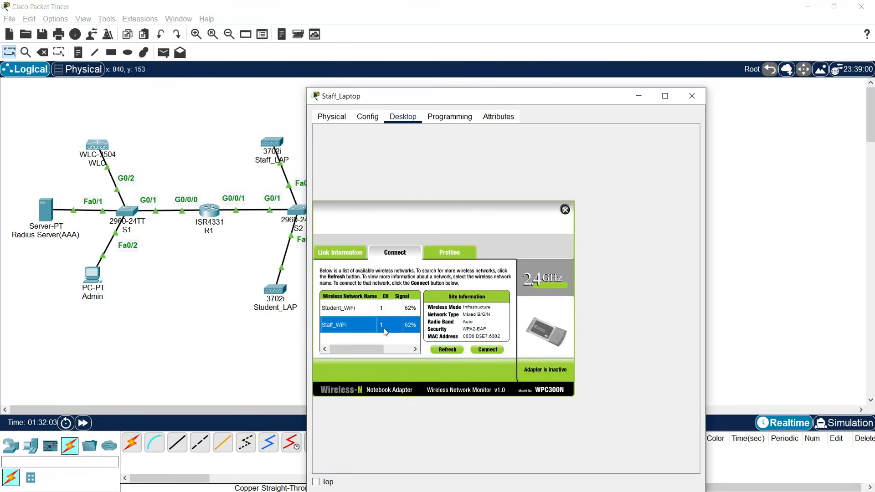
# - Build a Staff_WiFi profile with DHCP and WPA2-Enterprise security, entering the staff account's login name
pyautogui.click(449, 255)
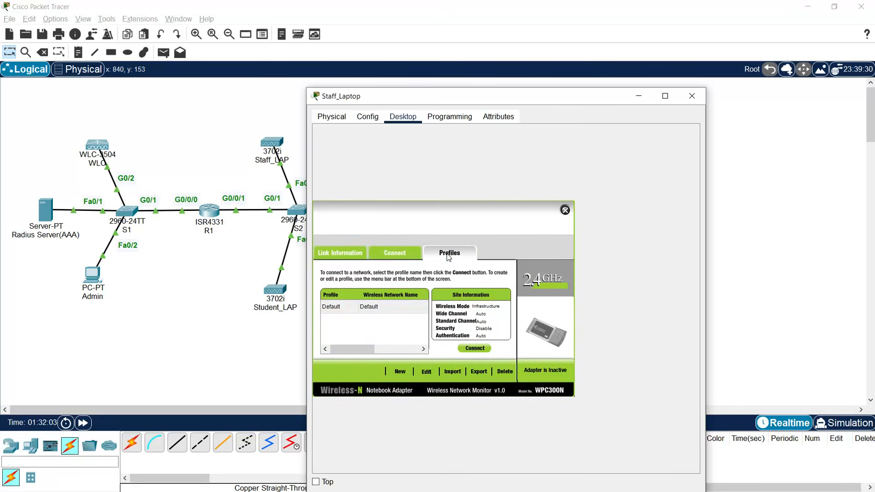
pyautogui.click(434, 371)
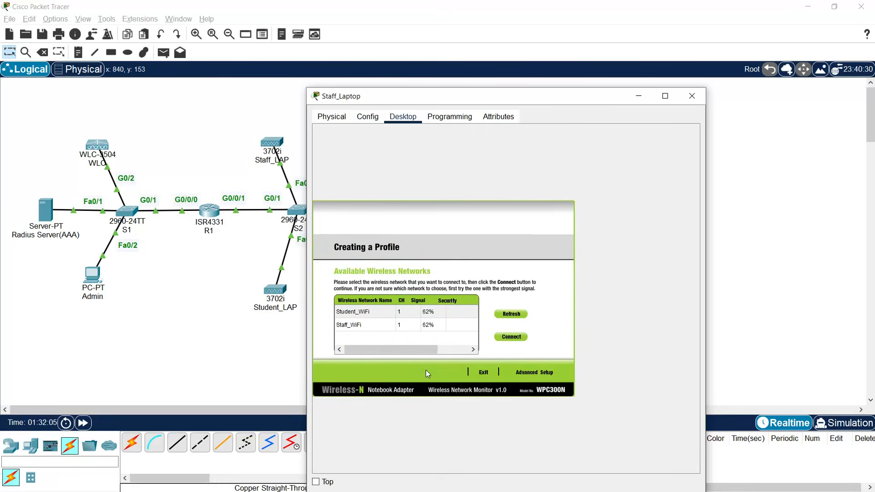
pyautogui.click(356, 328)
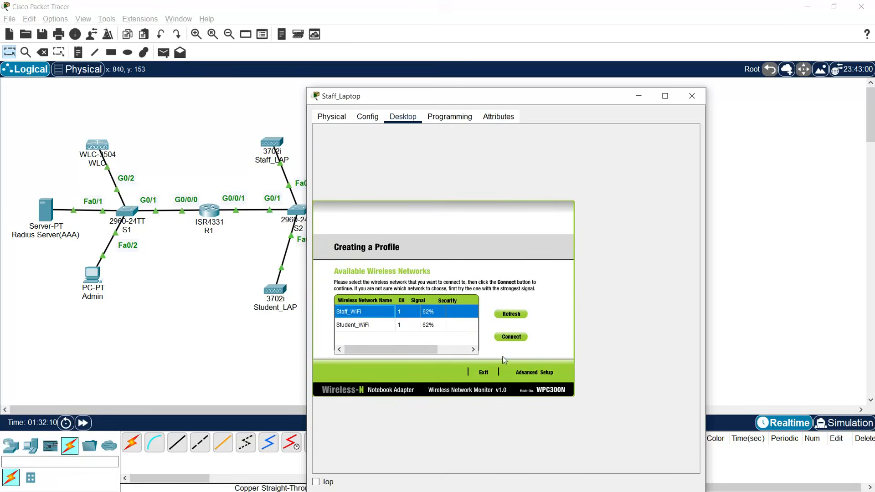
pyautogui.click(522, 374)
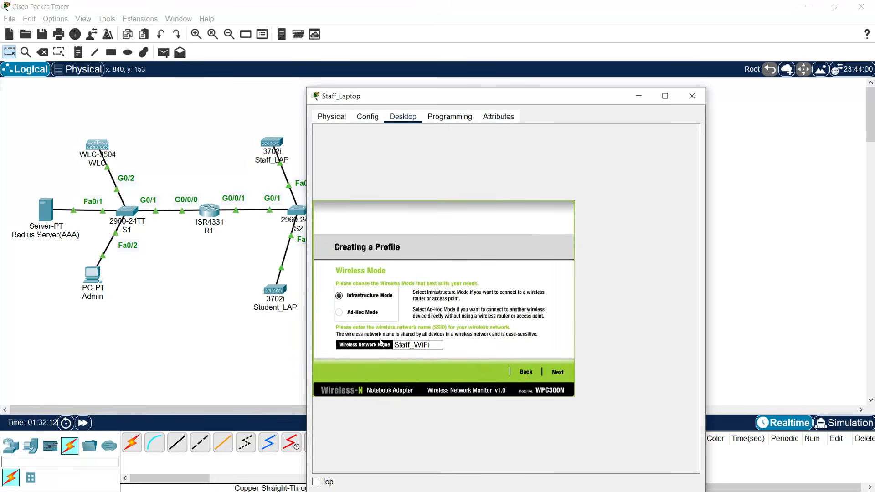
pyautogui.click(557, 373)
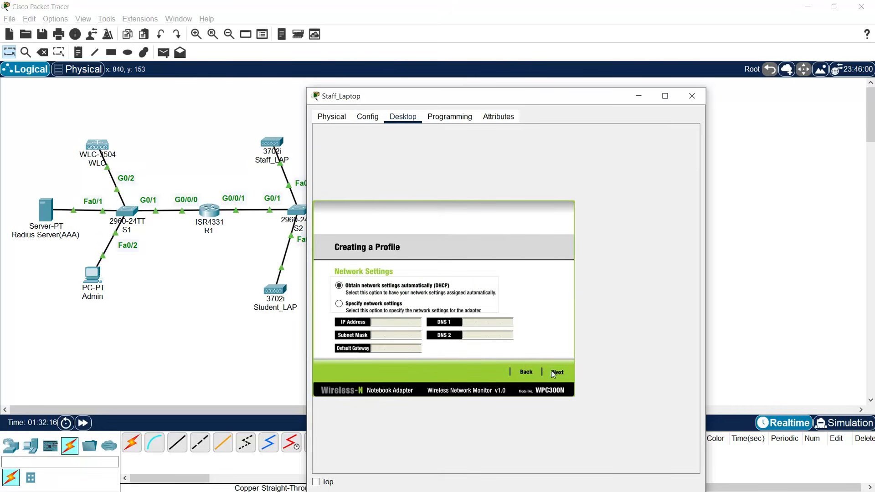
pyautogui.click(558, 372)
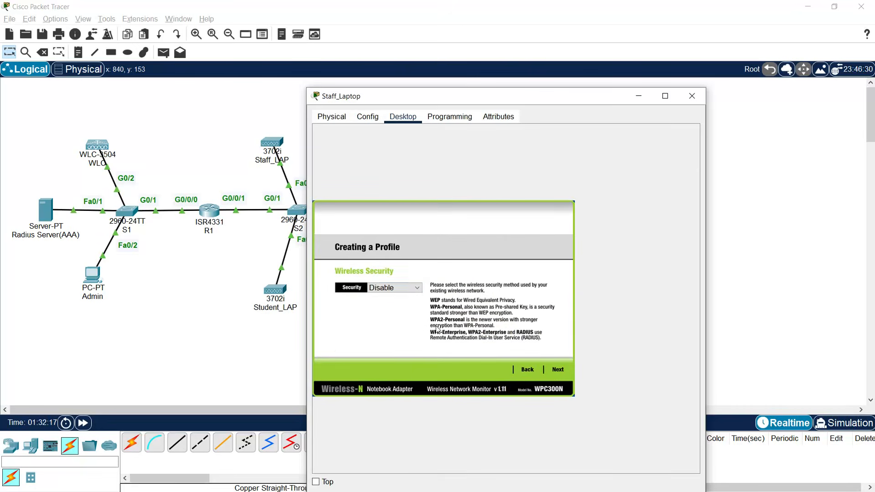
pyautogui.click(390, 289)
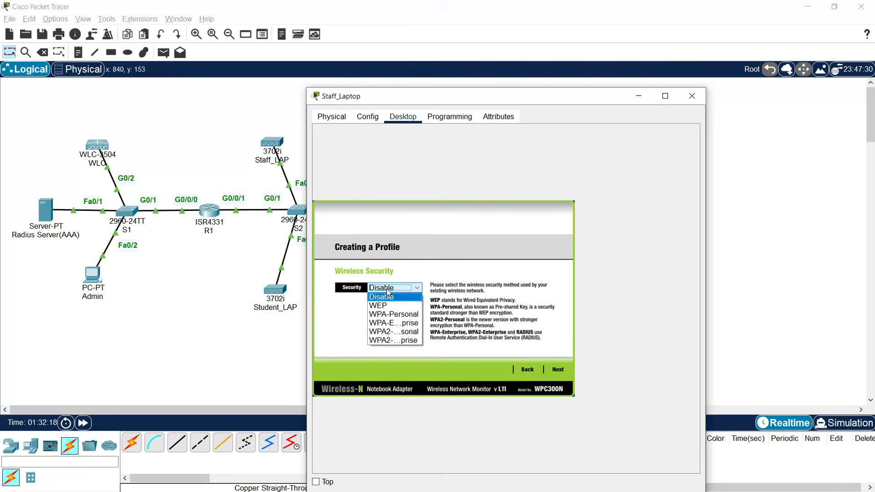
pyautogui.click(390, 341)
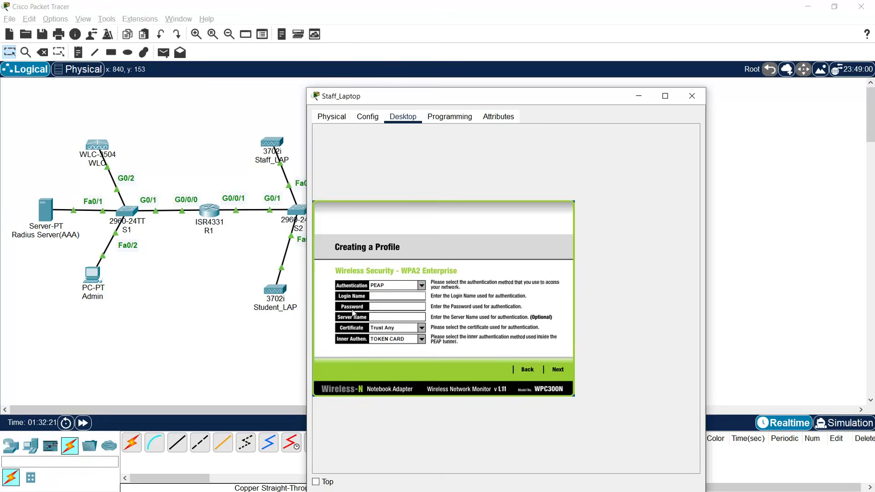
pyautogui.click(378, 296)
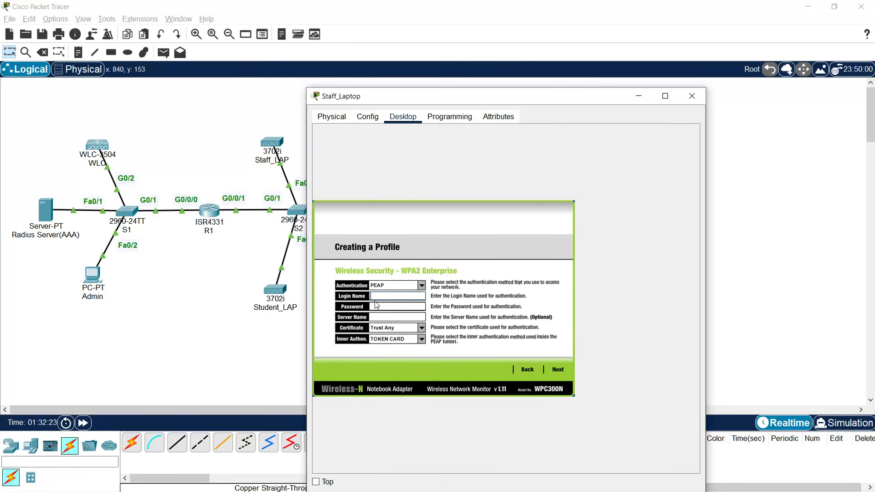
pyautogui.write('staff')
# - Look up the staff user's credentials in the Radius Server's AAA settings, then reopen Staff_Laptop
pyautogui.click(46, 220)
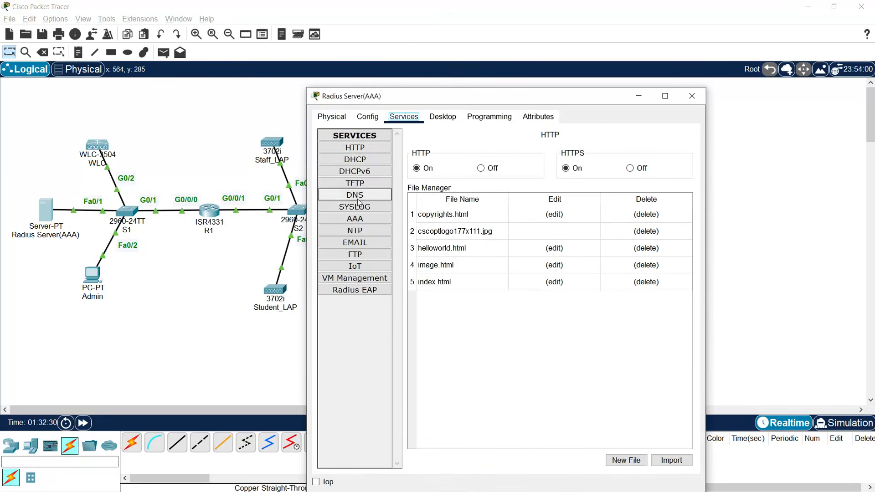
pyautogui.click(360, 220)
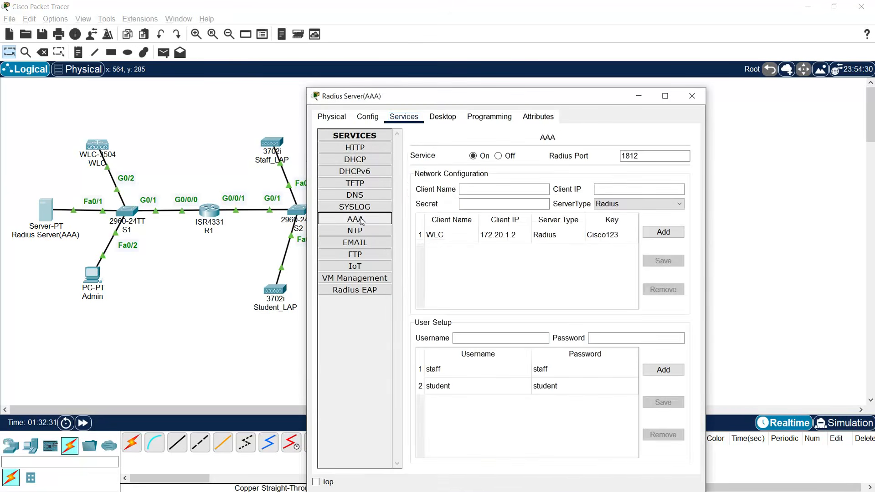
pyautogui.click(452, 375)
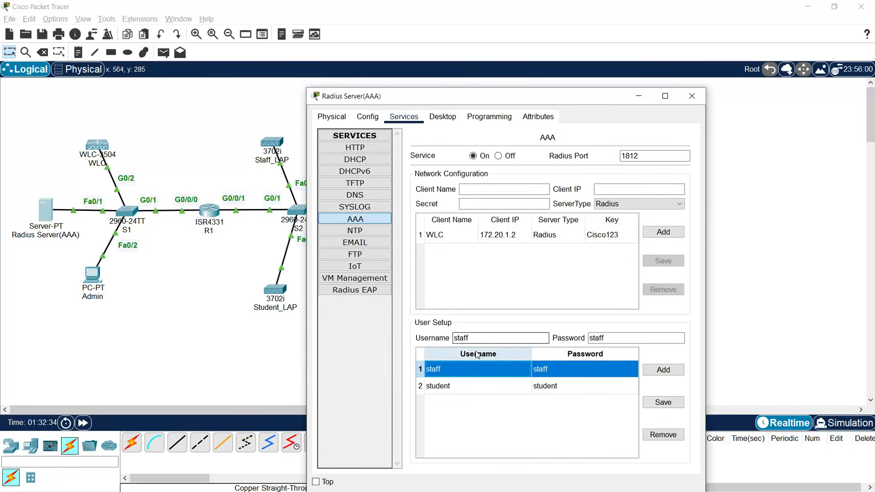
pyautogui.click(691, 102)
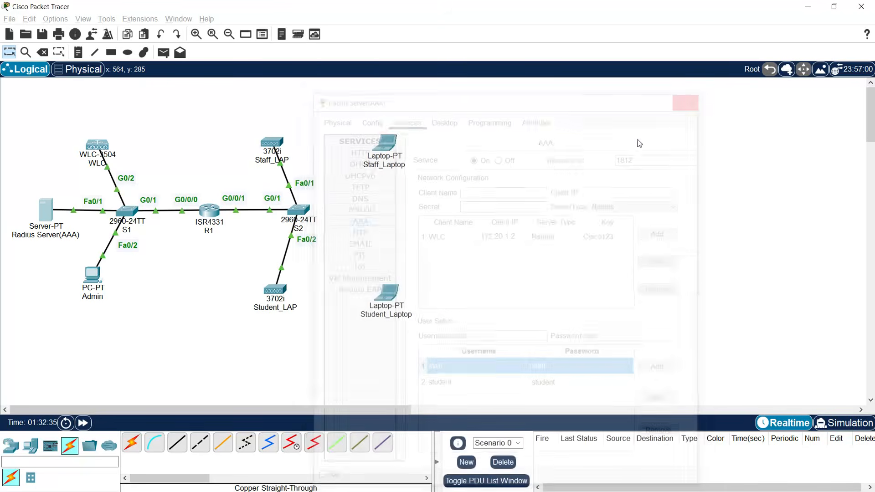
pyautogui.click(387, 159)
# - Enter the staff account password, save the Staff_WiFi profile, and connect Staff_Laptop to the network
pyautogui.click(413, 307)
pyautogui.write('staff')
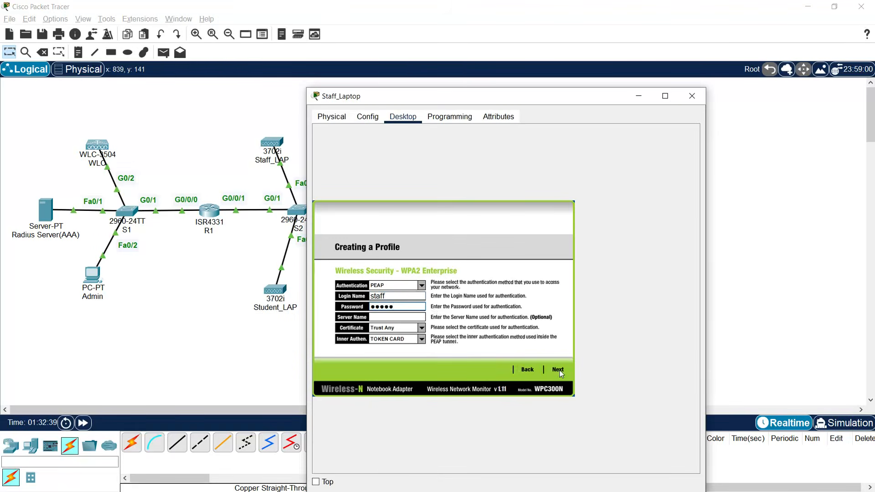
pyautogui.click(558, 370)
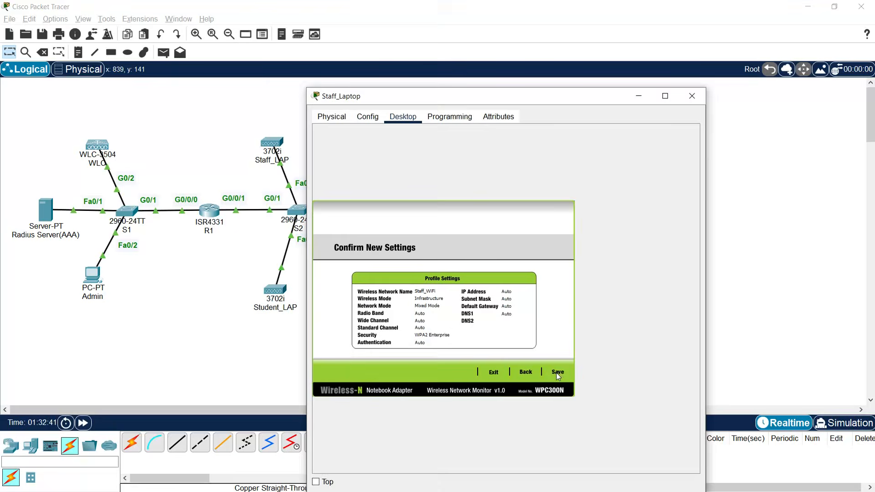
pyautogui.click(526, 372)
pyautogui.doubleClick(383, 306)
pyautogui.write('staff')
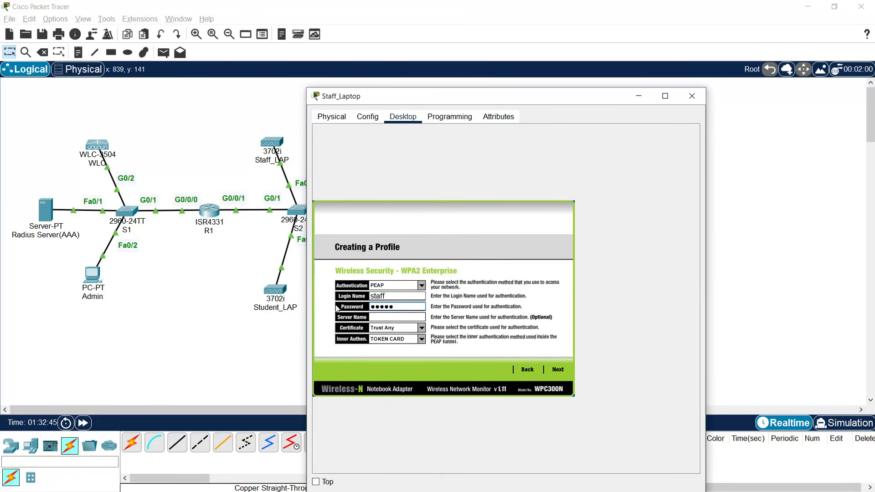
pyautogui.click(557, 370)
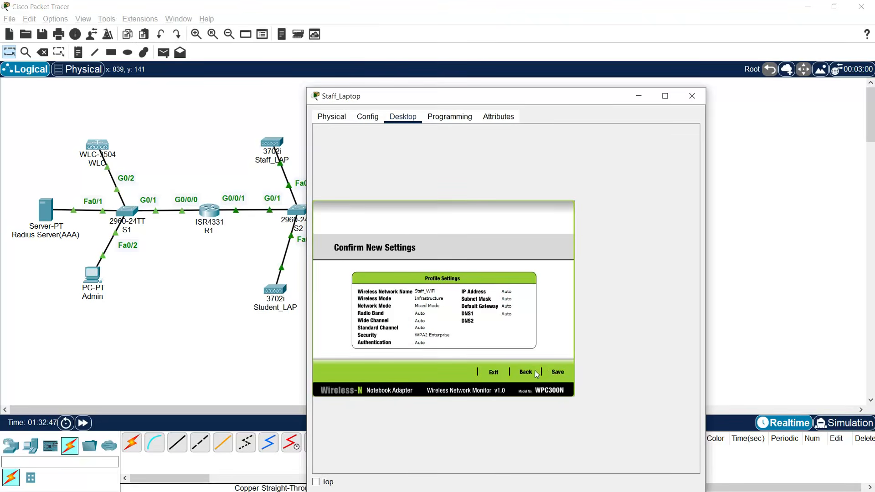
pyautogui.click(557, 372)
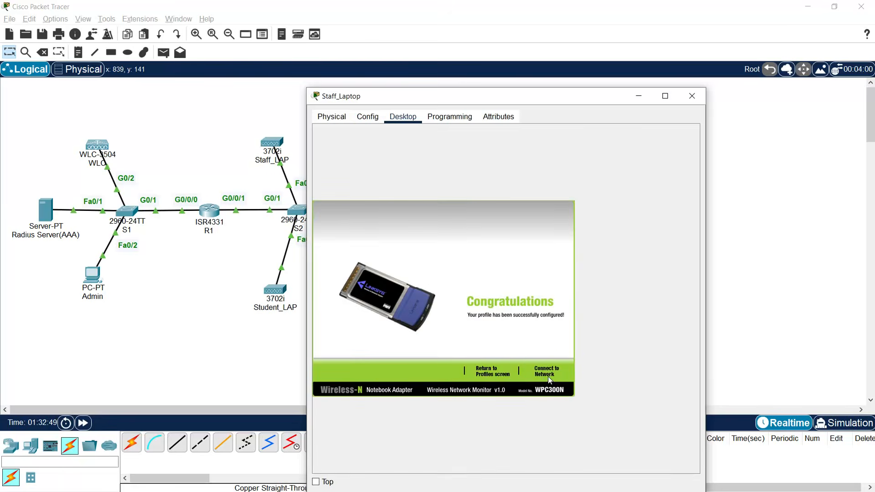
pyautogui.click(550, 381)
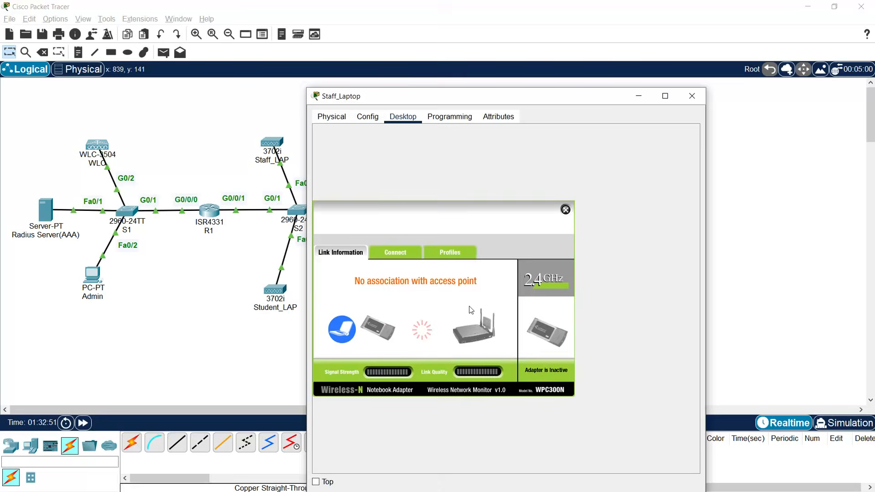
pyautogui.click(734, 299)
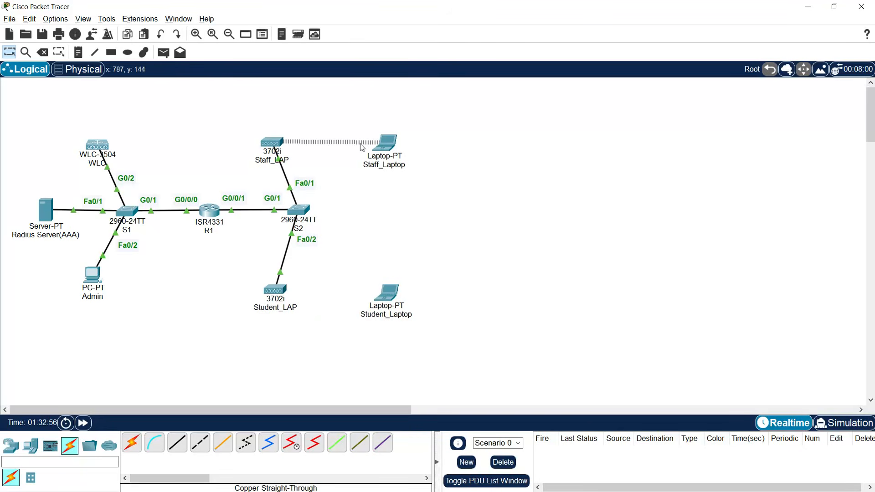
# - Reseat the WPC300N wireless card in Student_Laptop
pyautogui.click(389, 297)
pyautogui.moveTo(505, 290); pyautogui.dragTo(382, 312)
pyautogui.moveTo(654, 443); pyautogui.dragTo(496, 288)
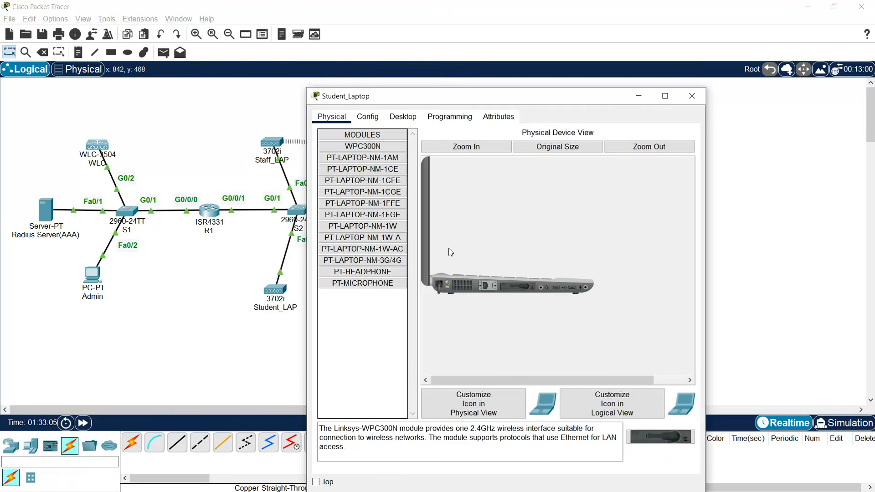
pyautogui.click(404, 118)
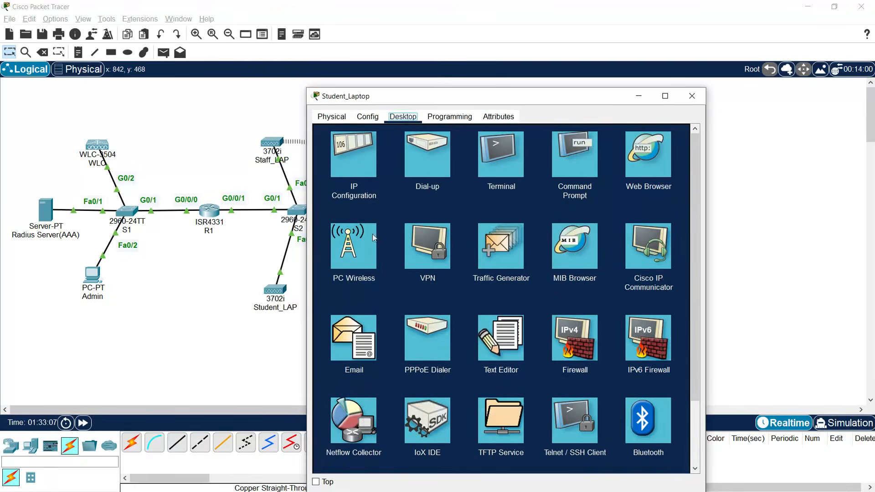
# - Refresh the PC Wireless network list and start a new manual profile for Student_WiFi
pyautogui.click(362, 242)
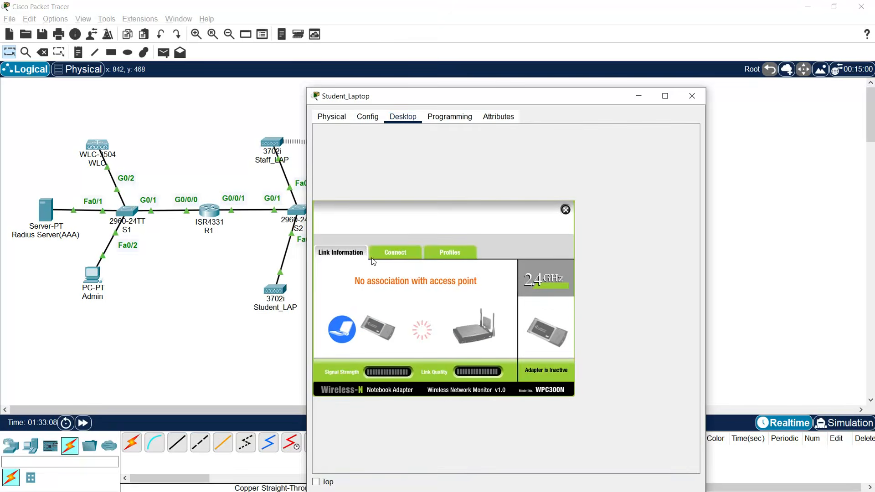
pyautogui.click(394, 252)
pyautogui.click(440, 349)
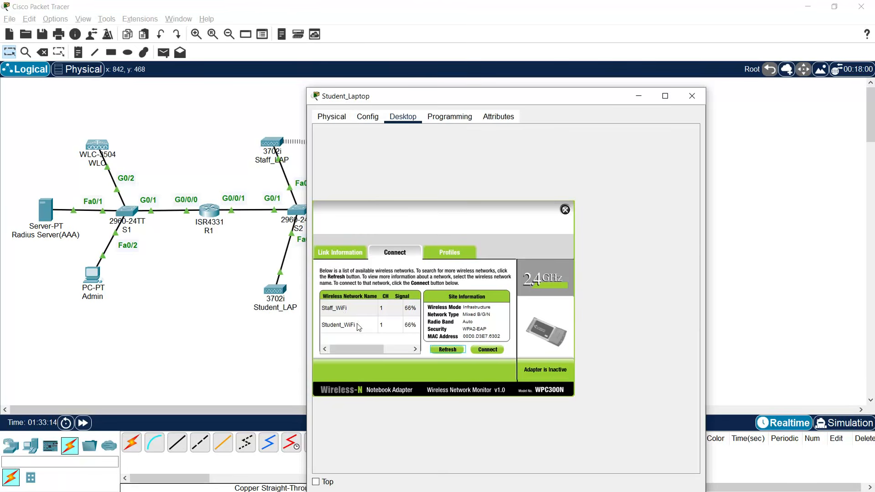
pyautogui.click(450, 254)
pyautogui.click(424, 373)
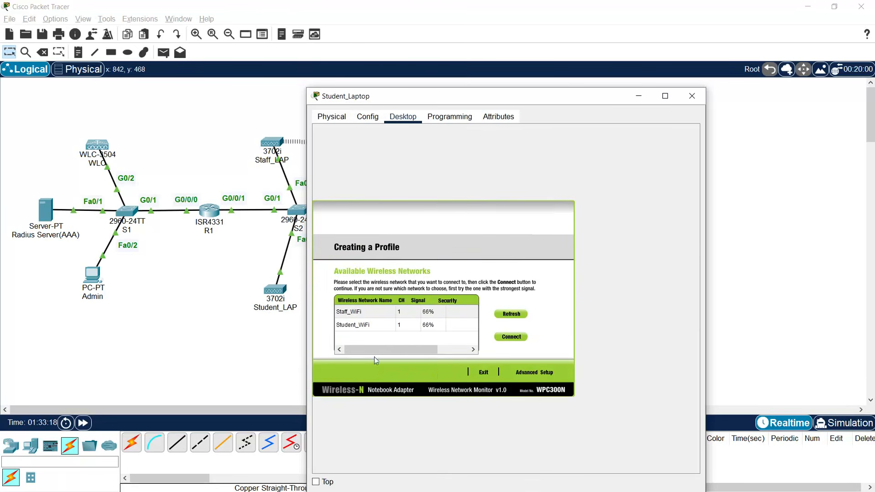
pyautogui.click(349, 327)
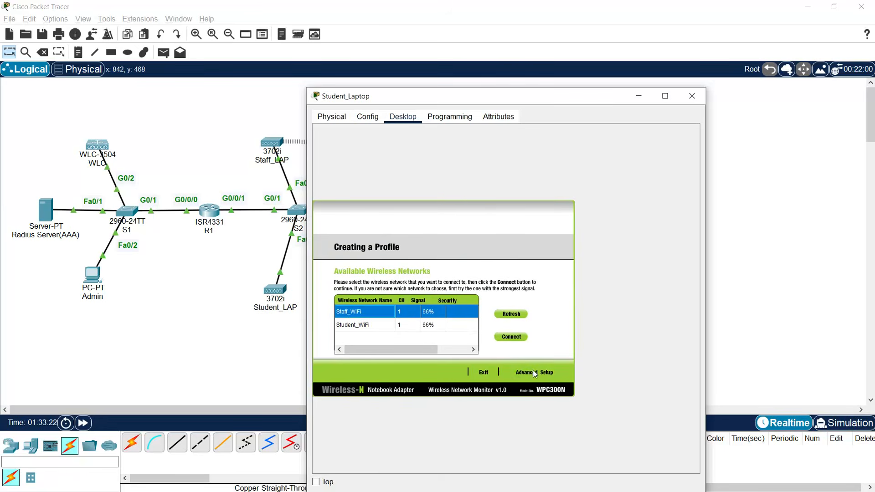
pyautogui.click(363, 326)
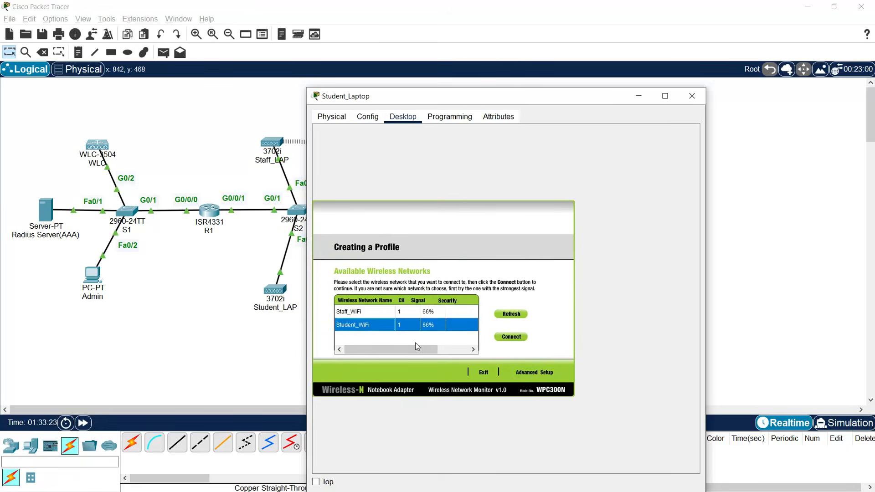
pyautogui.click(536, 375)
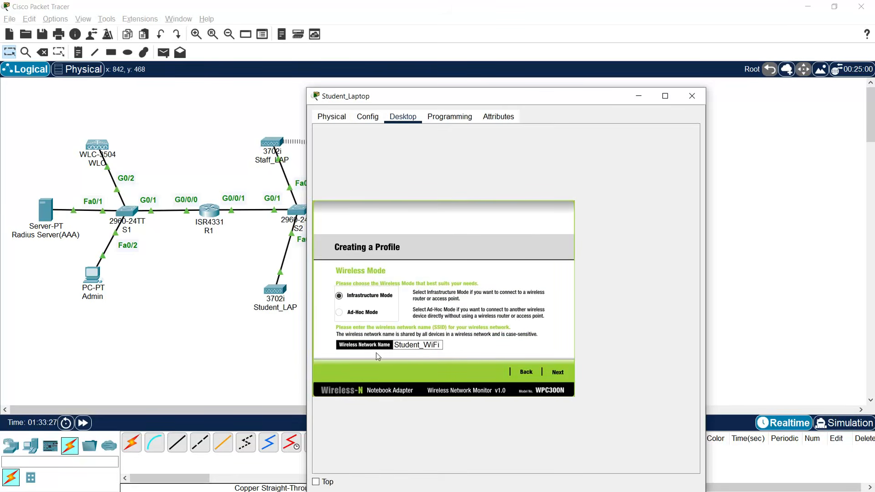
# - Give the Student_WiFi profile DHCP and WPA2-Enterprise with the student login, save it, and connect
pyautogui.moveTo(395, 345); pyautogui.dragTo(455, 350)
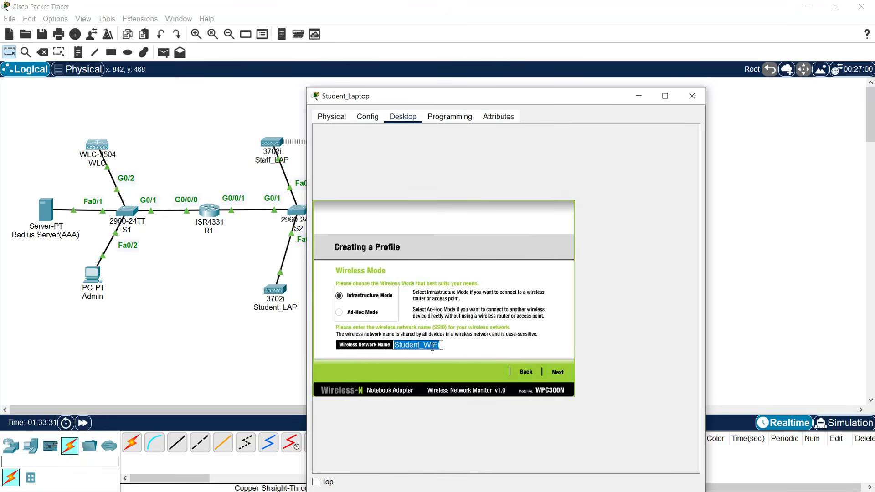
pyautogui.click(472, 351)
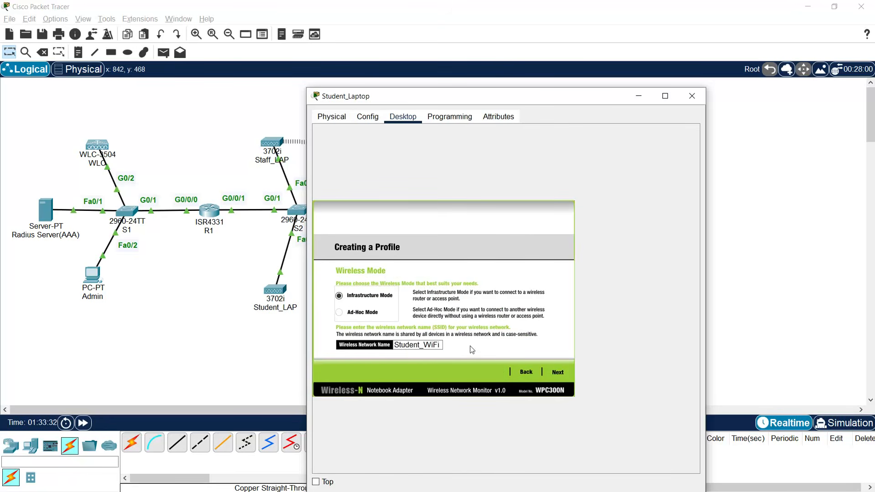
pyautogui.click(557, 373)
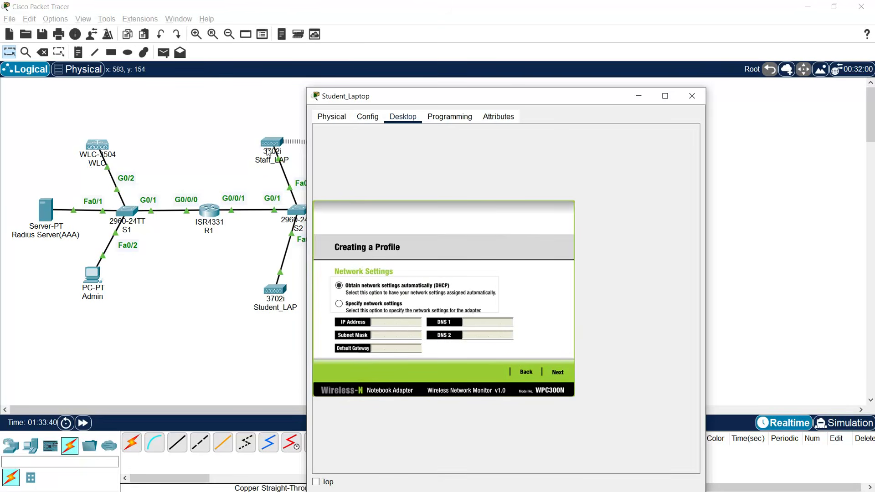
pyautogui.click(558, 373)
pyautogui.click(405, 288)
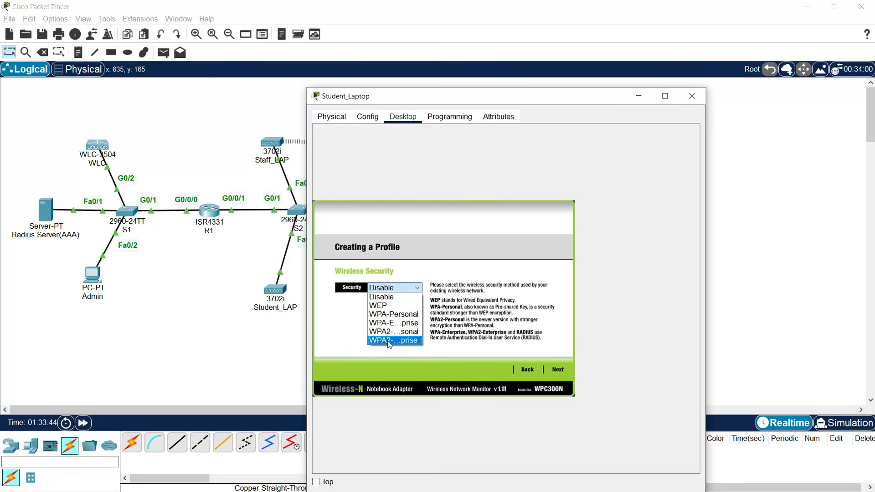
pyautogui.click(387, 340)
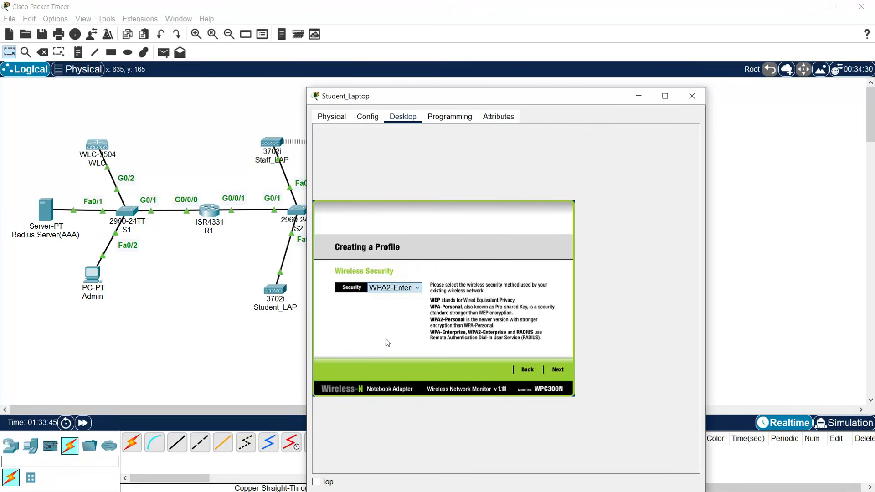
pyautogui.click(557, 371)
pyautogui.write('S')
pyautogui.click(401, 307)
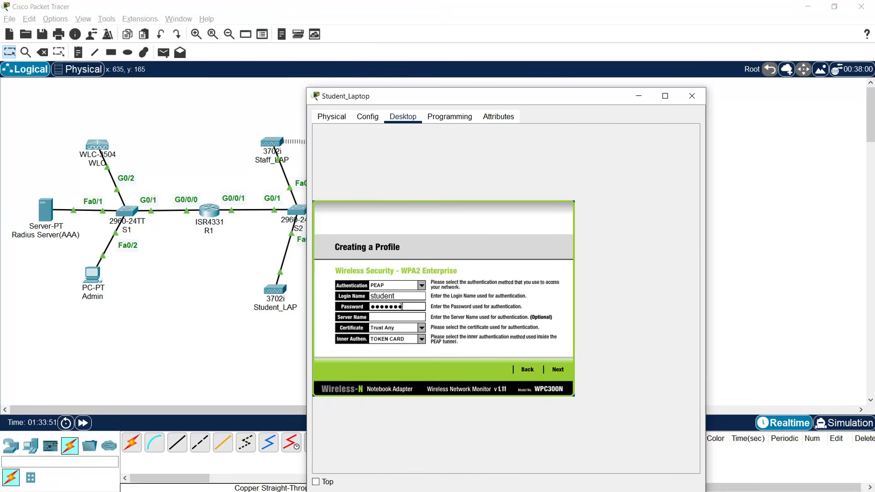
pyautogui.click(558, 369)
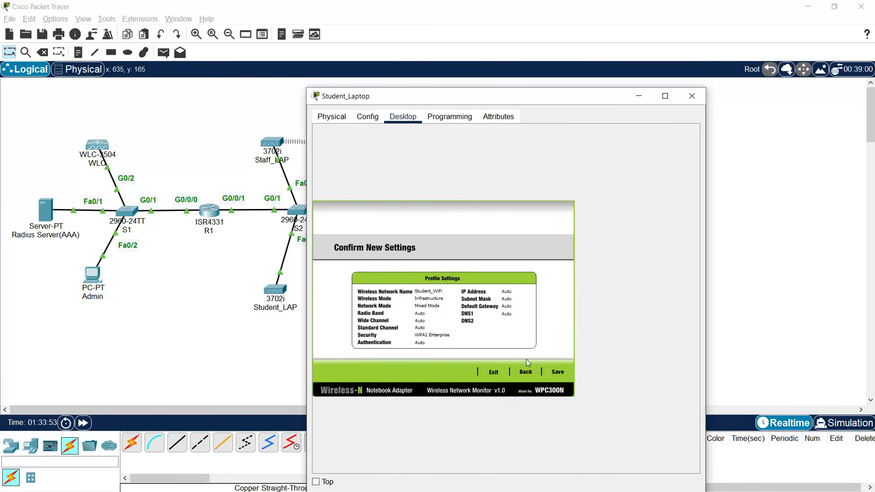
pyautogui.click(557, 373)
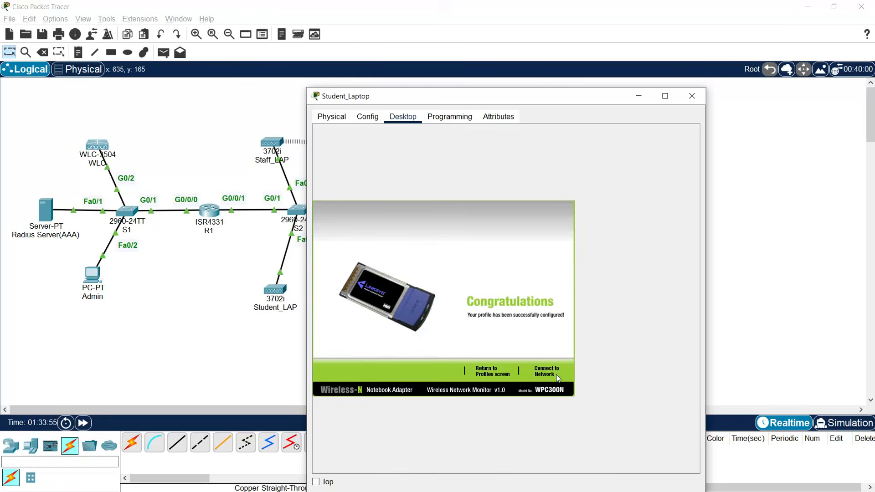
pyautogui.click(547, 379)
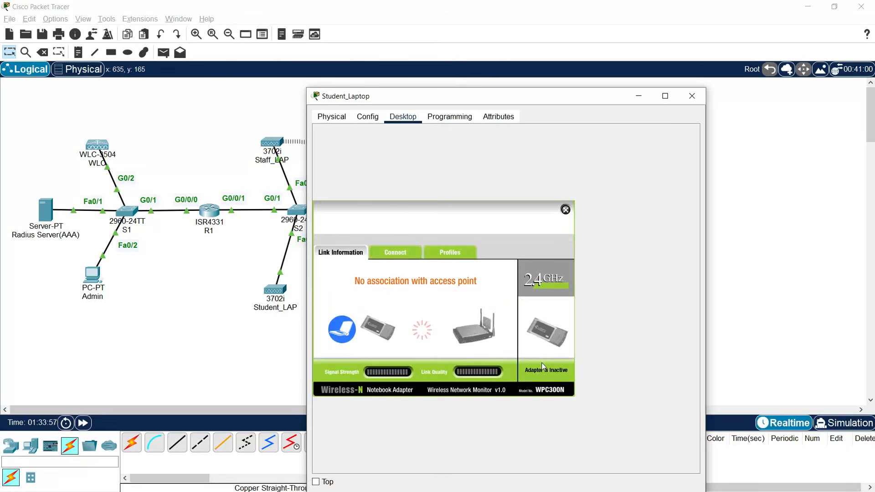
# - Re-request Staff_Laptop's DHCP address by toggling Static then DHCP; it falls back to APIPA 169.254.9.193
pyautogui.click(770, 185)
pyautogui.click(385, 144)
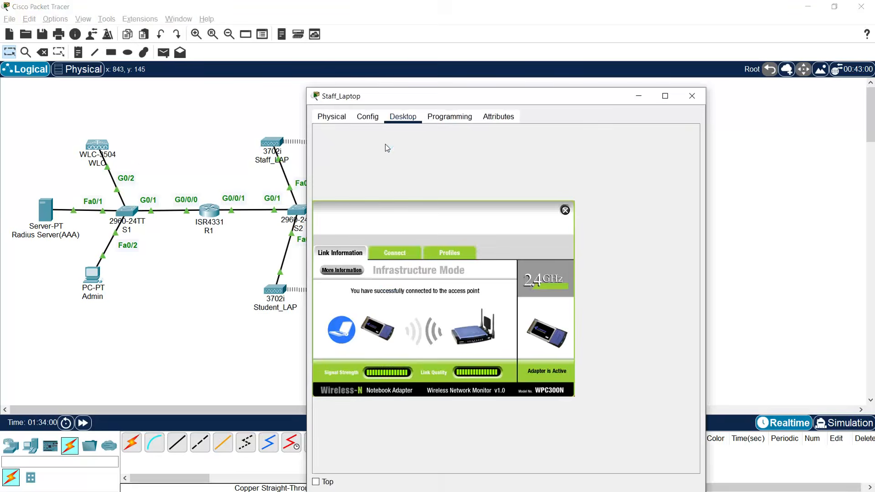
pyautogui.click(566, 210)
pyautogui.click(348, 168)
pyautogui.click(451, 175)
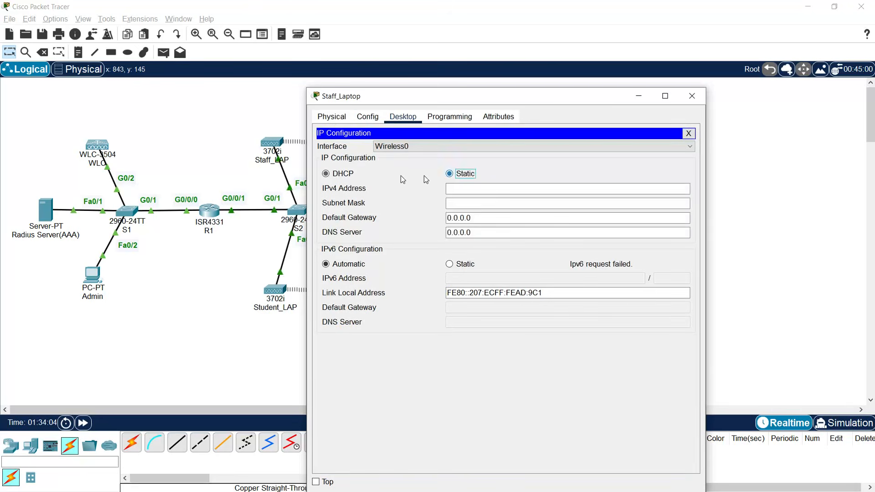
pyautogui.click(344, 175)
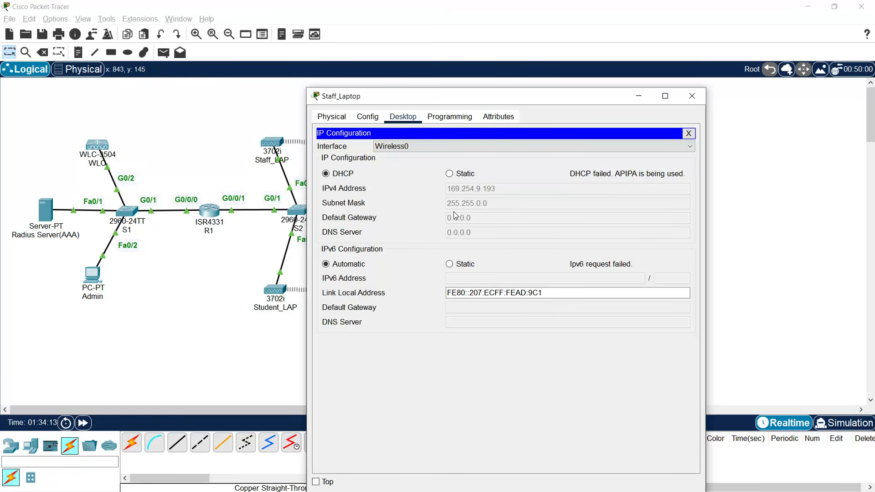
pyautogui.click(236, 254)
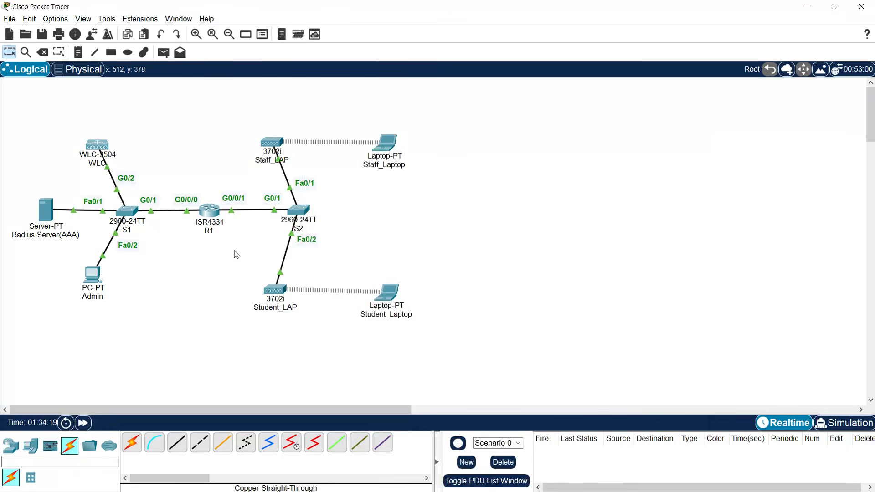
# - Open R1's CLI and enter privileged and global configuration mode
pyautogui.click(209, 211)
pyautogui.moveTo(403, 92); pyautogui.dragTo(536, 25)
pyautogui.click(545, 259)
pyautogui.press('Return')
pyautogui.write('ena')
pyautogui.press('Return')
pyautogui.write('conf t')
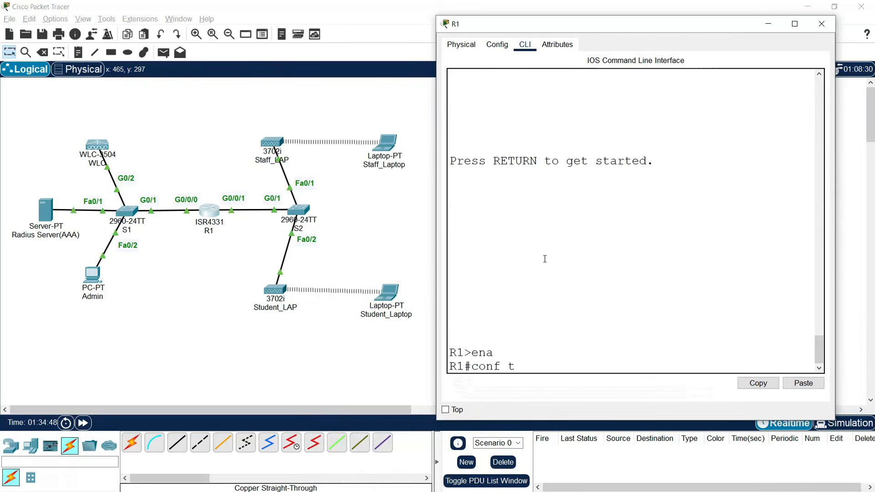
pyautogui.press('Return')
# - Set ip helper-address 172.20.1.2 on subinterfaces g0/0/1.2 and g0/0/1.3
pyautogui.write('int')
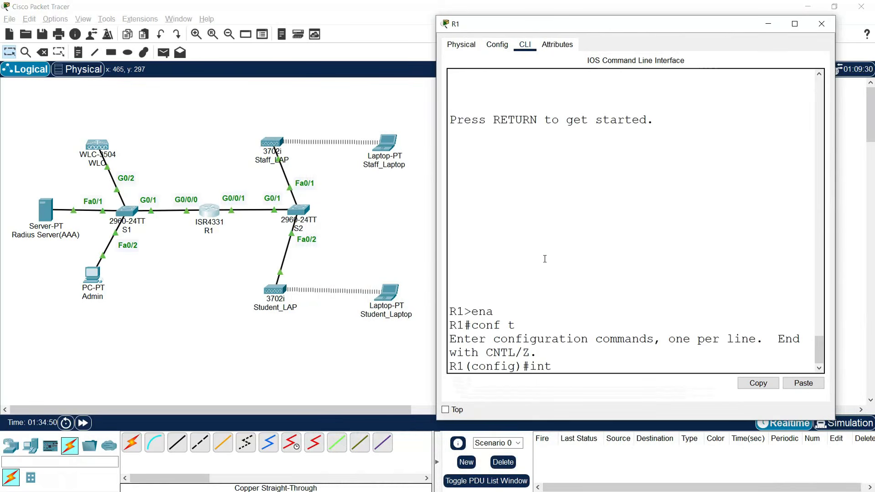
pyautogui.write('erface g0/0/1.2')
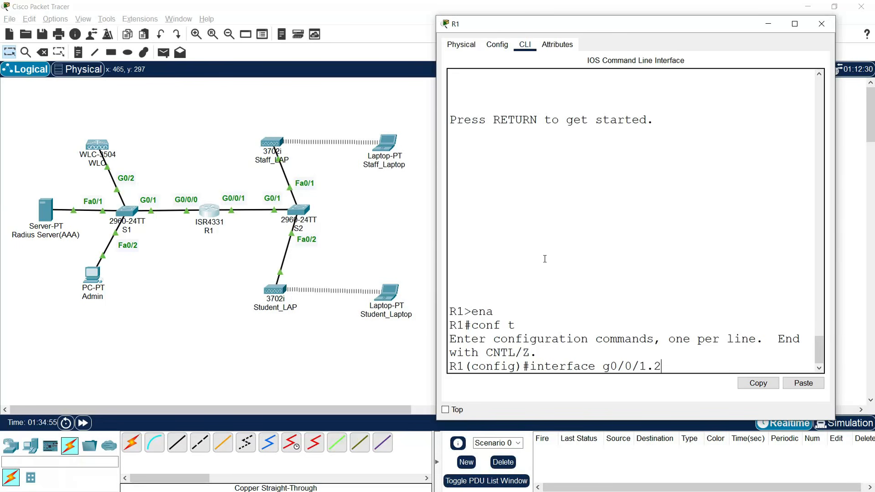
pyautogui.press('Return')
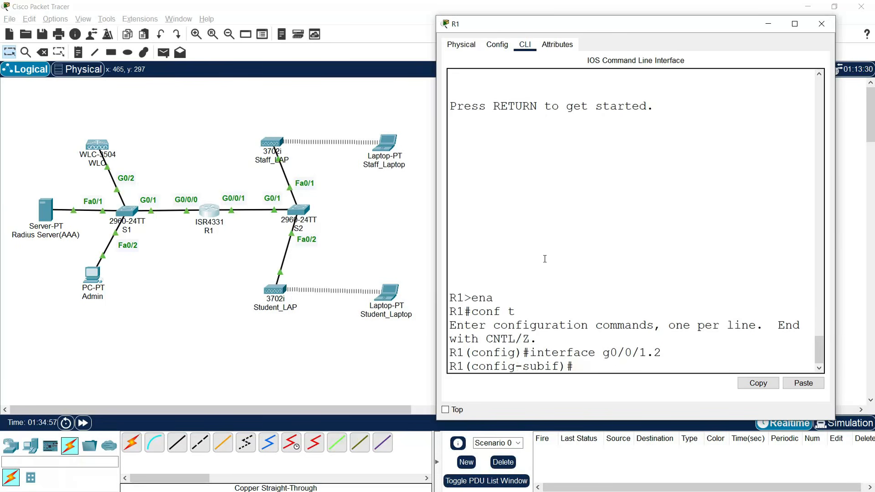
pyautogui.write('ip helper-address')
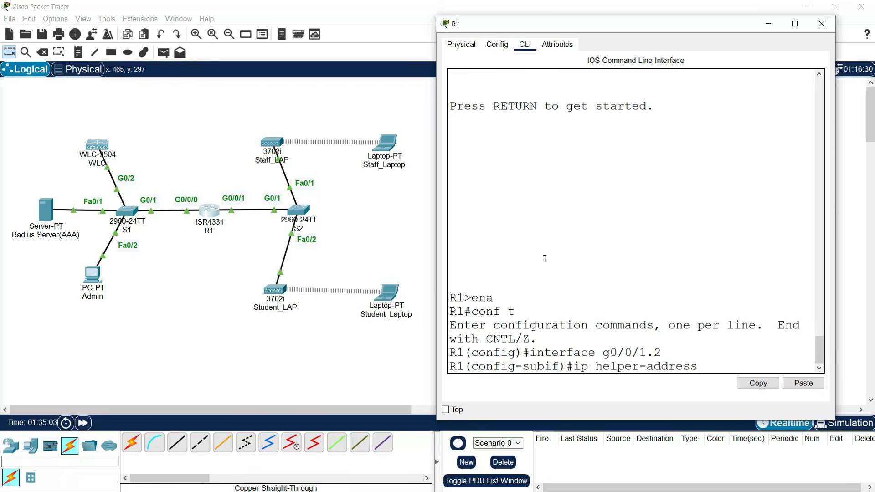
pyautogui.write(' 172.20.1.2')
pyautogui.press('Return')
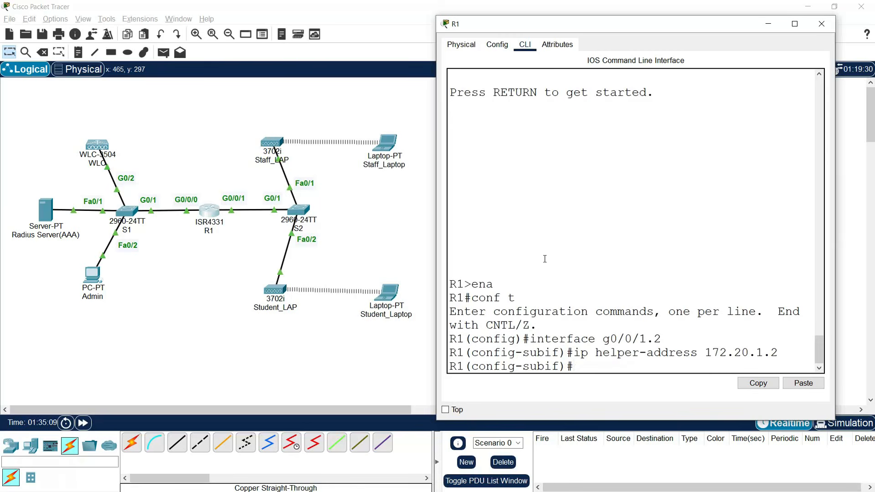
pyautogui.press('Up')
pyautogui.press('Up')
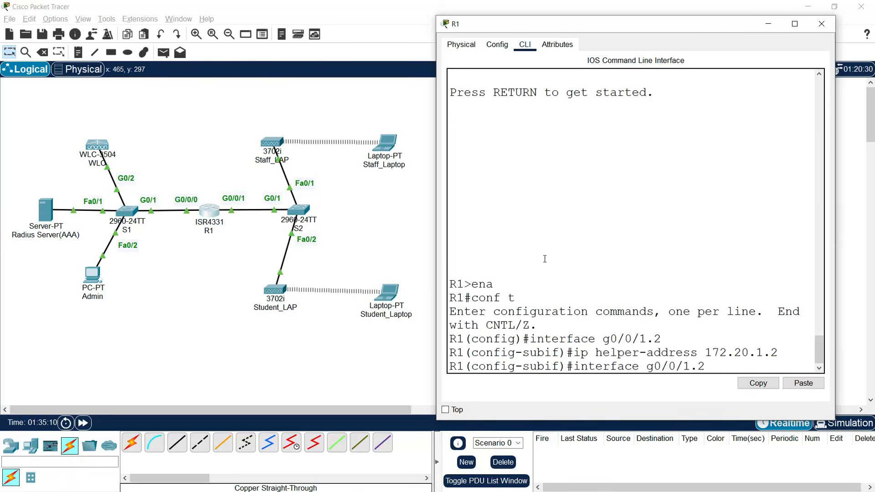
pyautogui.press('BackSpace')
pyautogui.write('3')
pyautogui.press('Return')
pyautogui.press('Up')
pyautogui.press('Up')
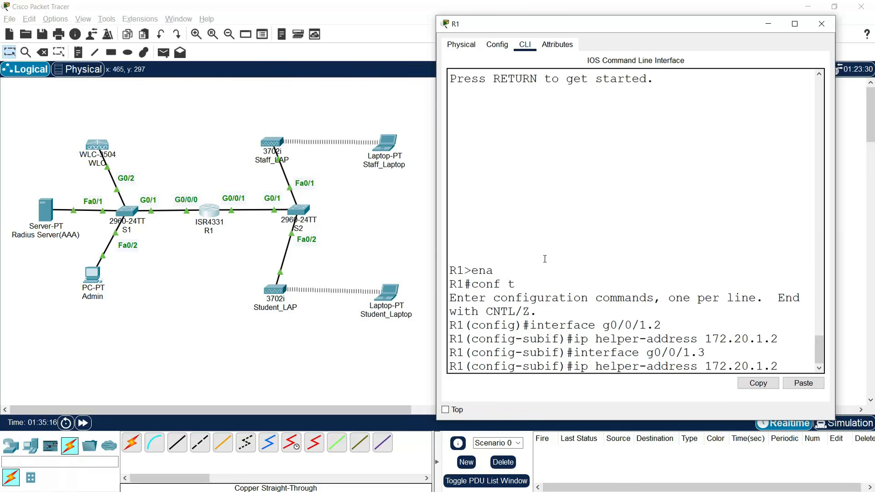
pyautogui.press('Return')
pyautogui.press('Return')
# - Save R1's running configuration to startup-config with copy run start and close R1
pyautogui.write('end')
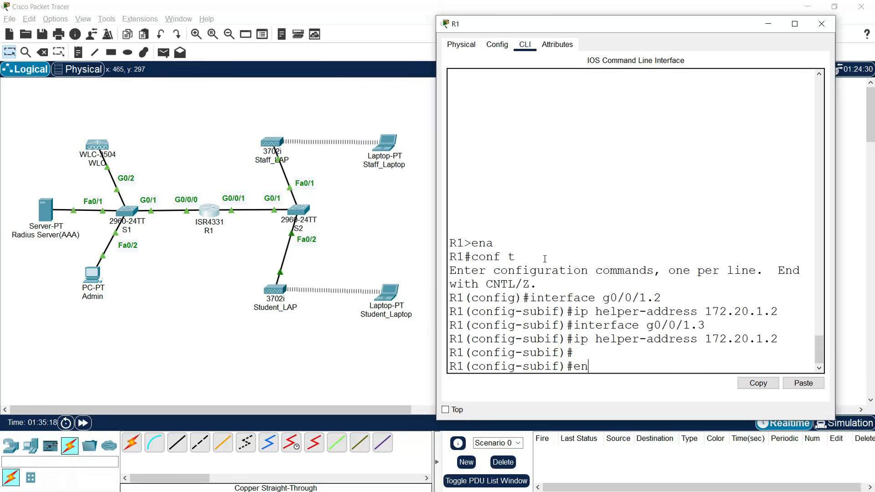
pyautogui.press('Return')
pyautogui.write('copy run s')
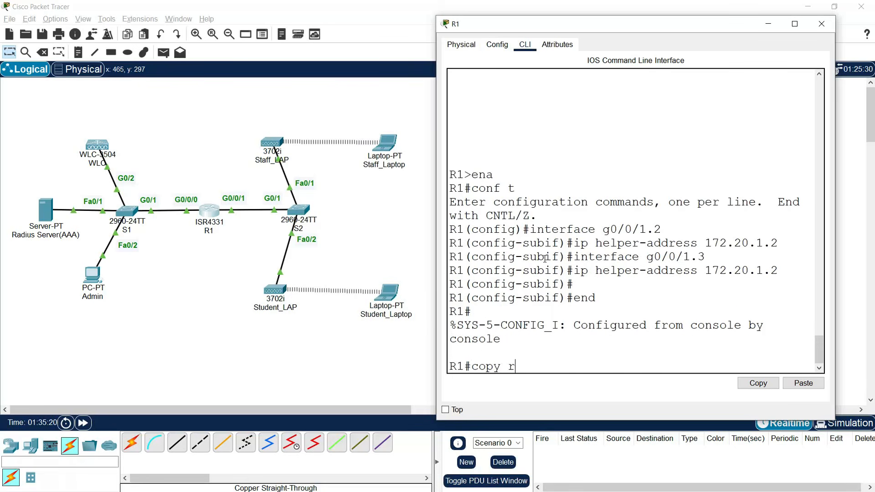
pyautogui.press('BackSpace')
pyautogui.write('start')
pyautogui.press('Return')
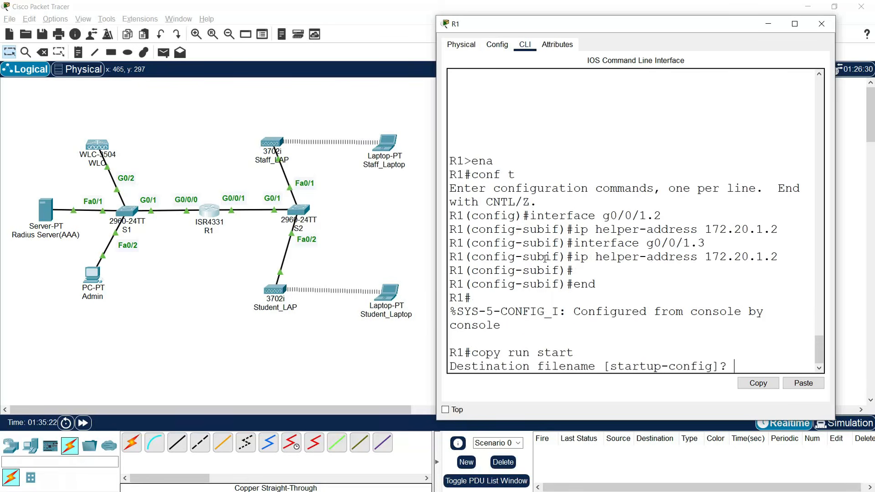
pyautogui.press('Return')
pyautogui.press('Return')
pyautogui.press('Return')
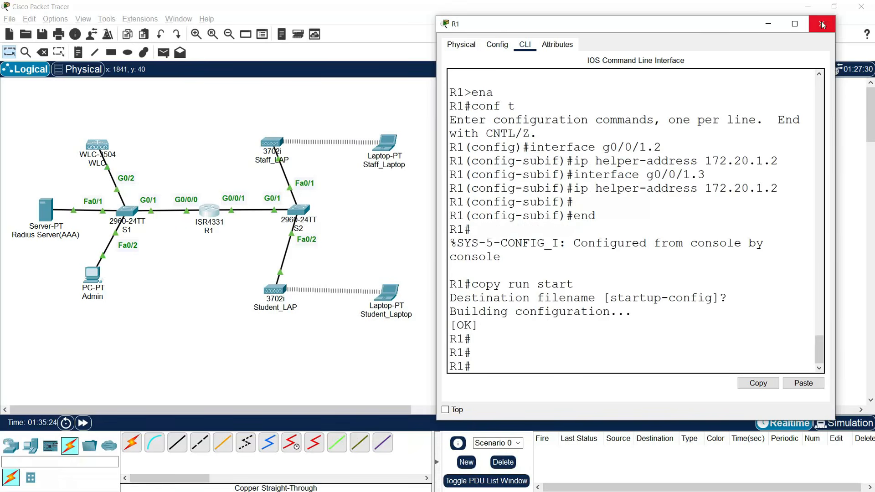
pyautogui.click(822, 24)
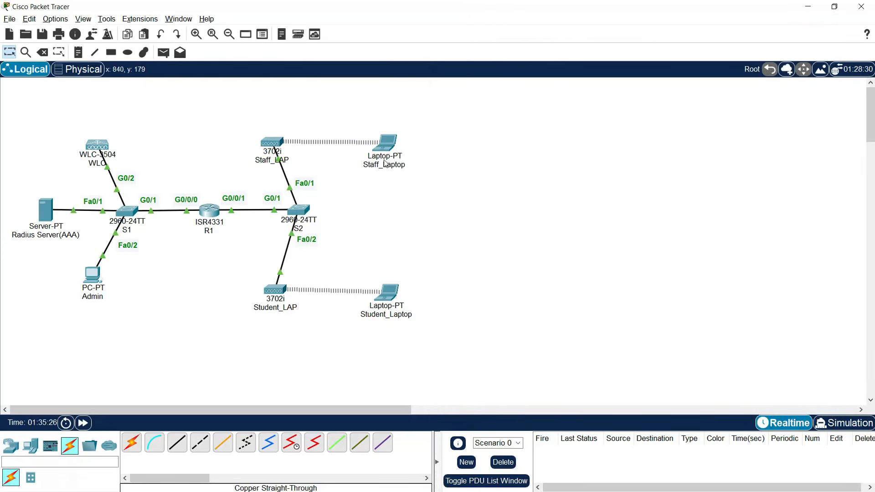
# - Renew Staff_Laptop's DHCP lease by toggling Static then DHCP, obtaining 172.20.2.10
pyautogui.click(382, 146)
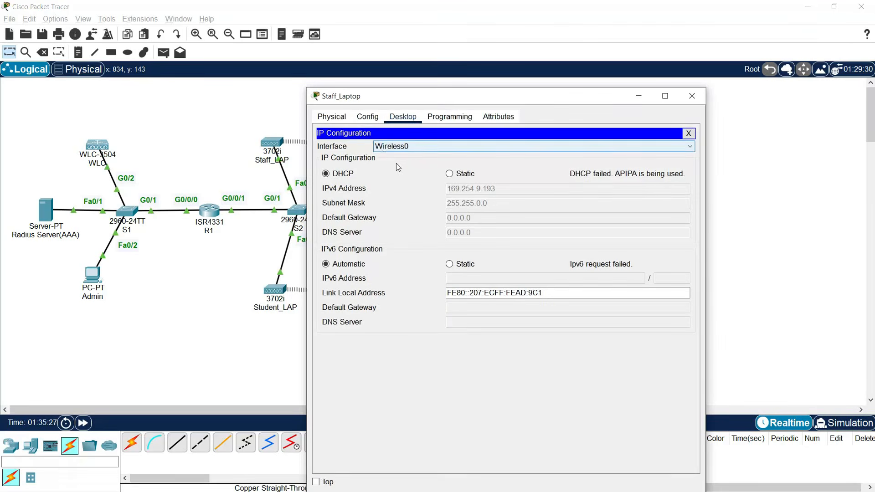
pyautogui.click(449, 174)
pyautogui.click(351, 175)
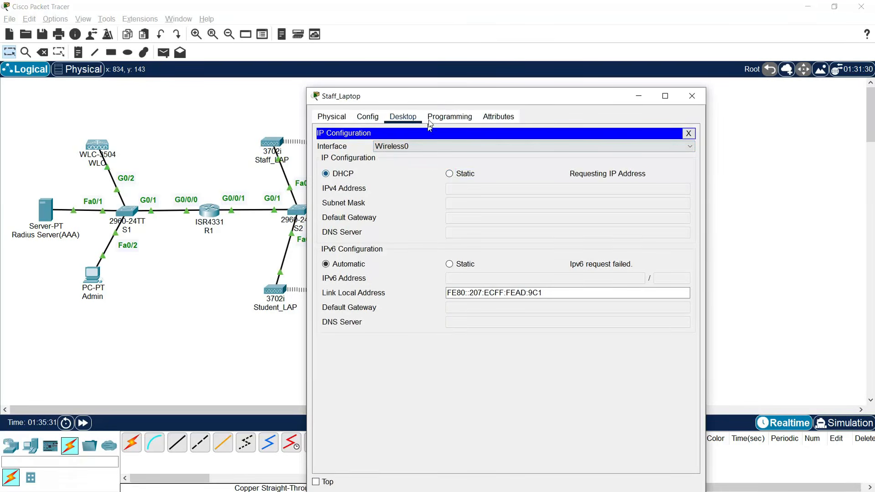
pyautogui.moveTo(423, 103); pyautogui.dragTo(428, 96)
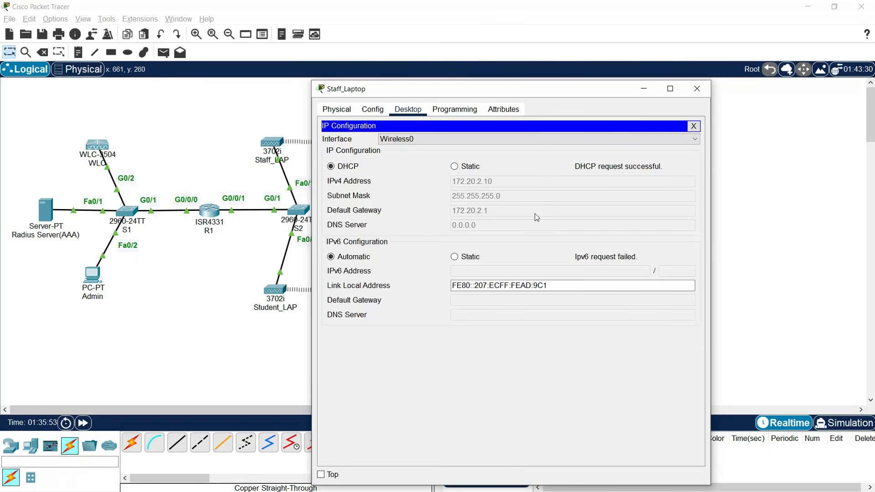
pyautogui.click(697, 89)
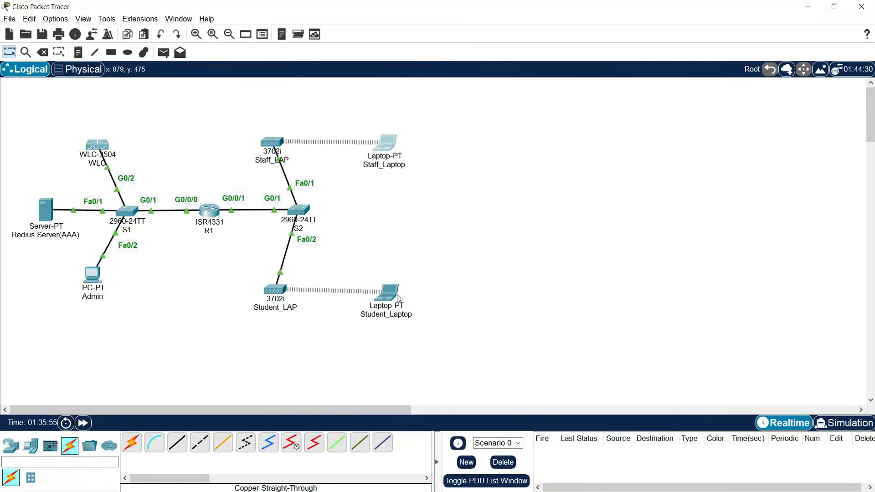
# - Run ipconfig /renew on Student_Laptop, obtaining 172.20.3.10 with gateway 172.20.3.1
pyautogui.click(392, 292)
pyautogui.click(565, 210)
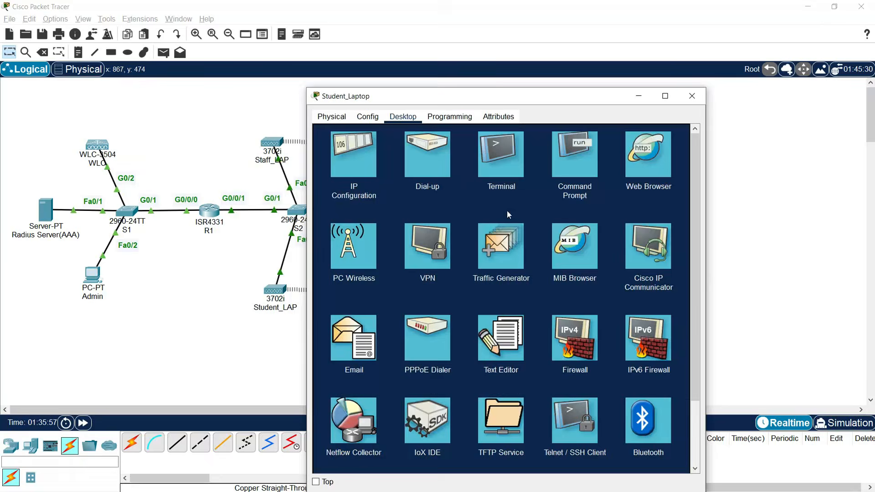
pyautogui.click(358, 161)
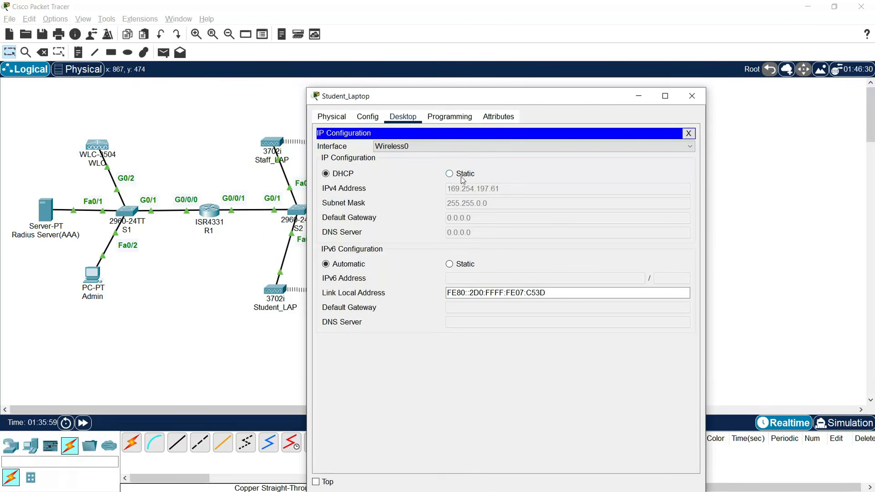
pyautogui.click(689, 133)
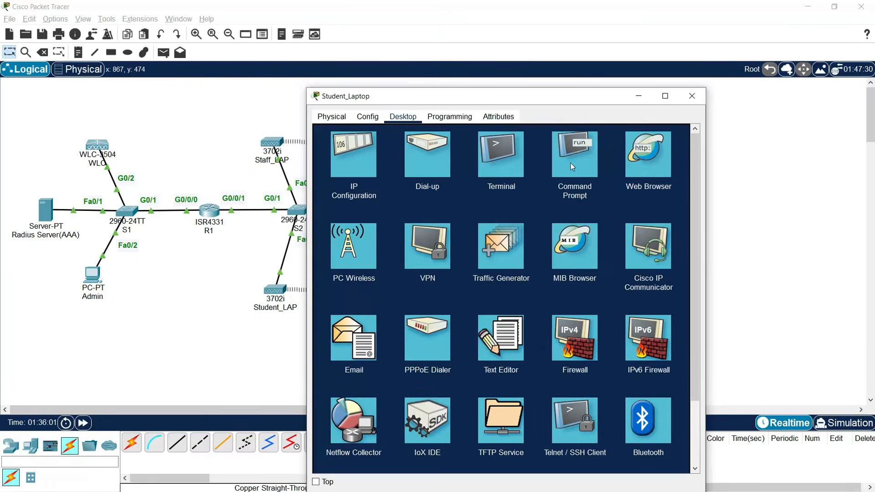
pyautogui.click(573, 165)
pyautogui.press('Return')
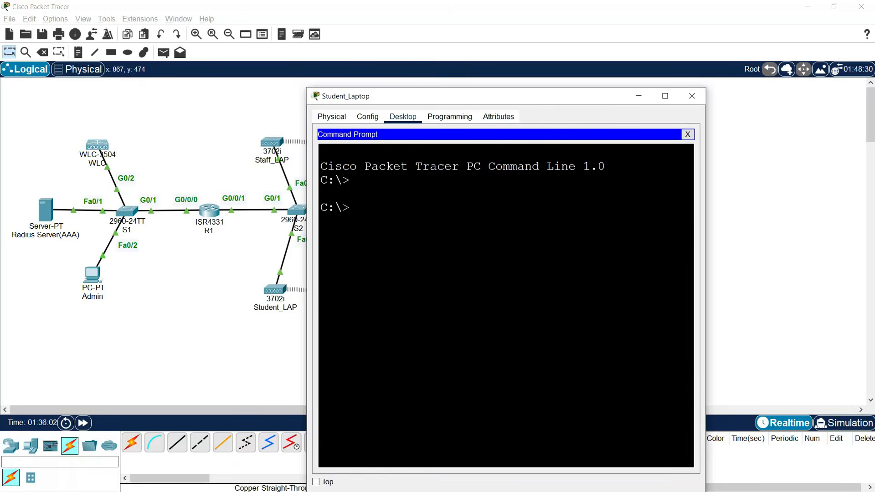
pyautogui.write('ipconfig /renew')
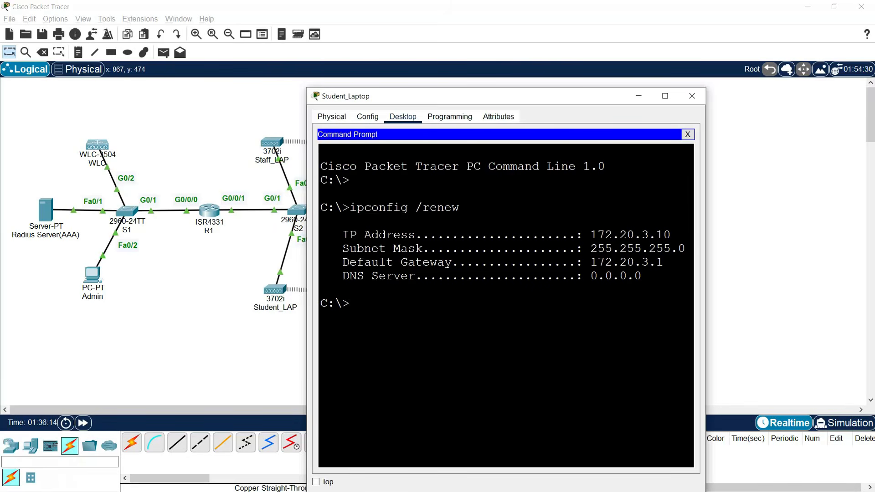
pyautogui.moveTo(590, 262); pyautogui.dragTo(663, 262)
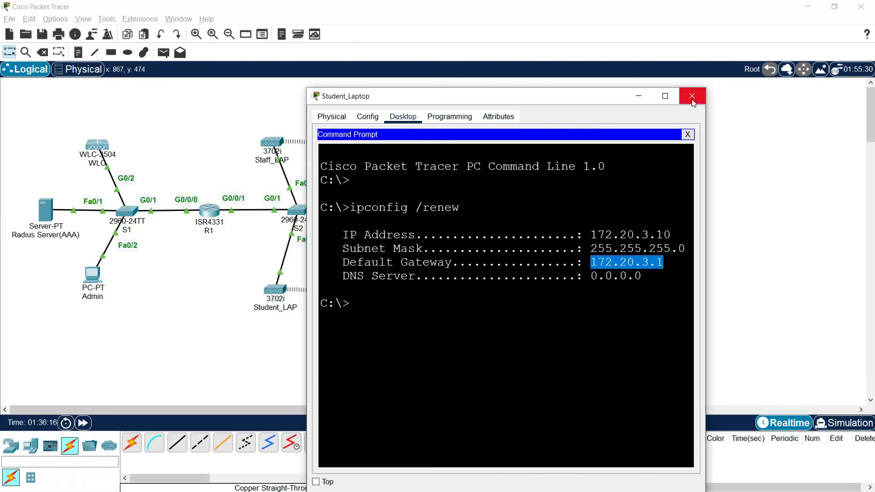
pyautogui.click(693, 101)
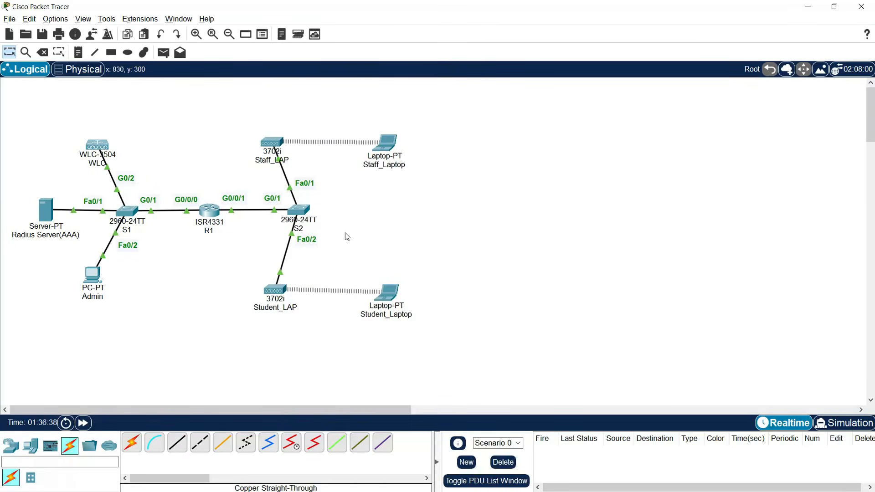
# - From Admin's maximized WLC web page, save the controller configuration to flash and confirm
pyautogui.click(94, 276)
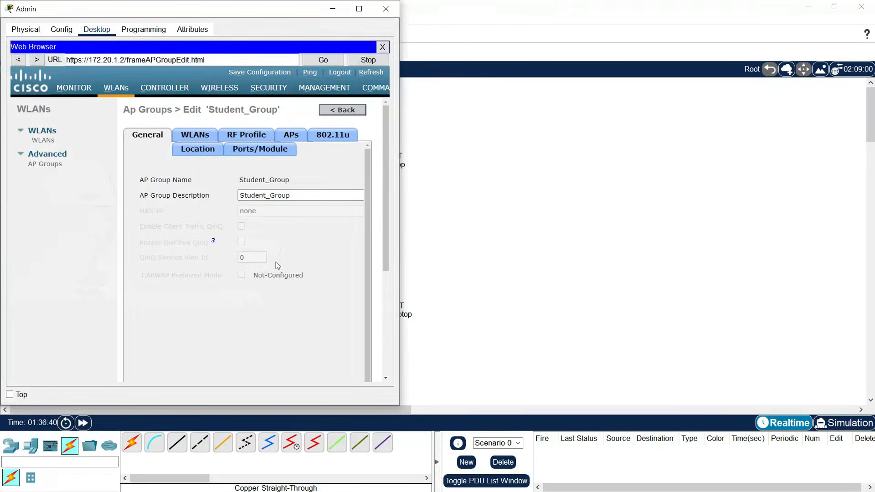
pyautogui.click(360, 8)
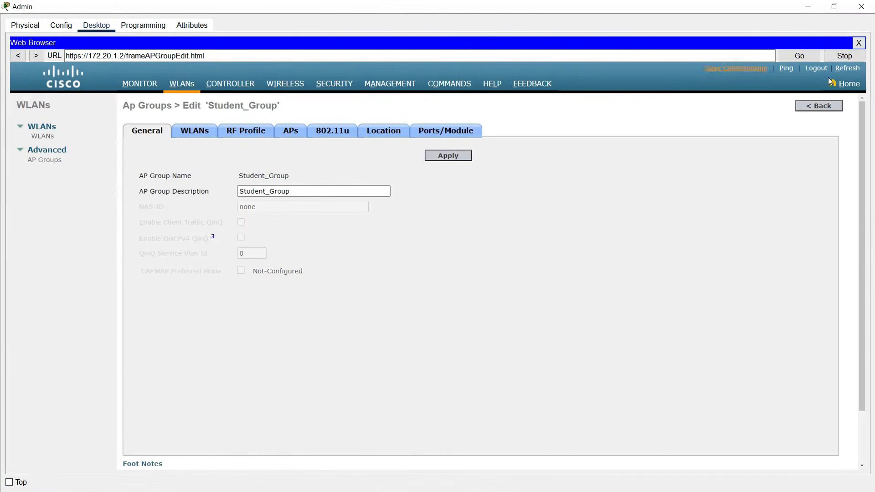
pyautogui.click(733, 68)
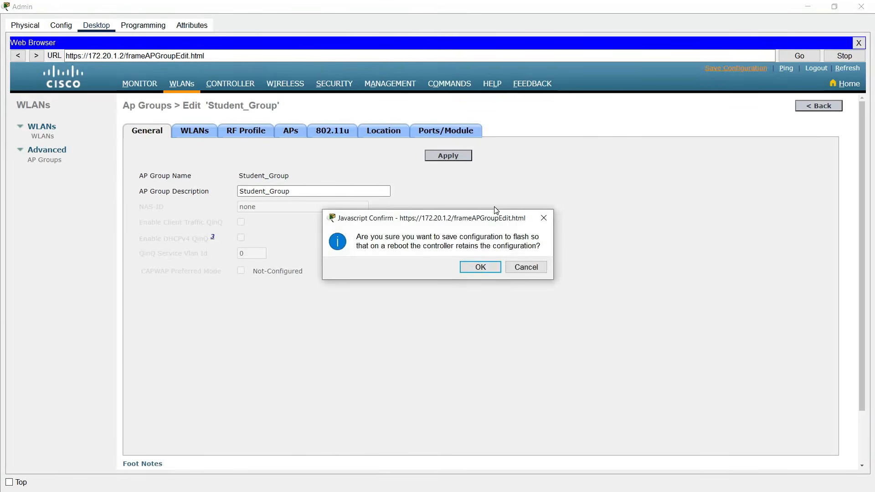
pyautogui.click(466, 270)
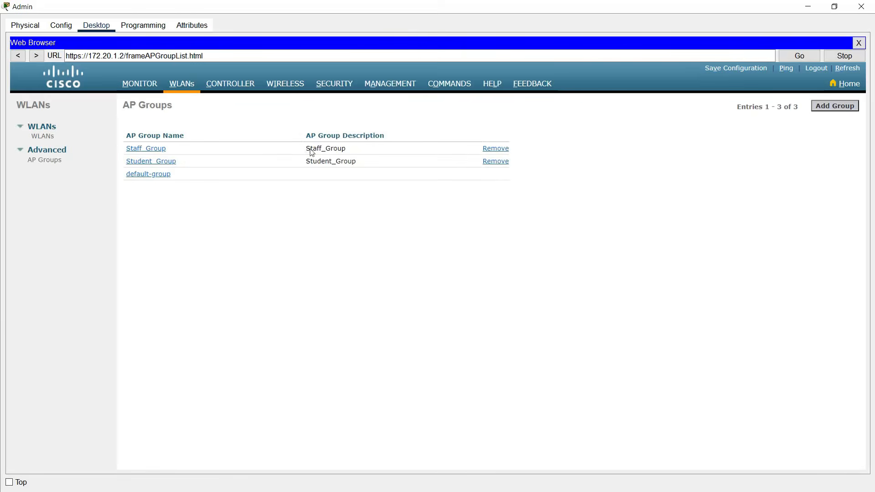
# - Ping Staff_Laptop at 172.20.2.10 from Admin's command prompt
pyautogui.click(859, 43)
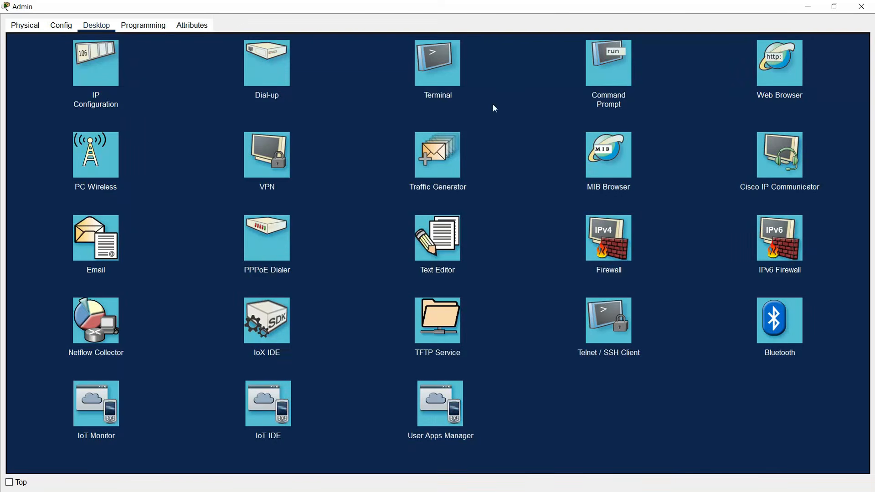
pyautogui.click(589, 81)
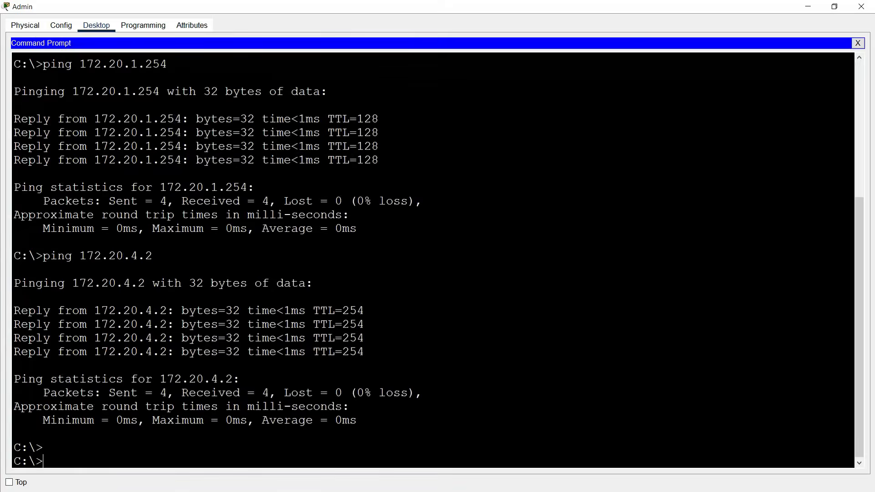
pyautogui.write('ping 172.20.')
pyautogui.write('2.20')
pyautogui.press('BackSpace')
pyautogui.press('BackSpace')
pyautogui.write('10')
pyautogui.press('Return')
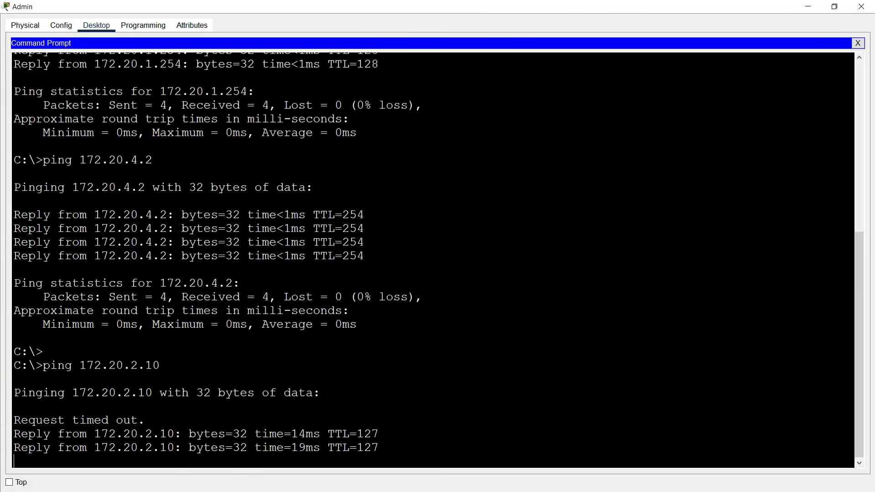
# - Ping Student_Laptop at 172.20.3.10 from Admin, then close the Admin window
pyautogui.press('Up')
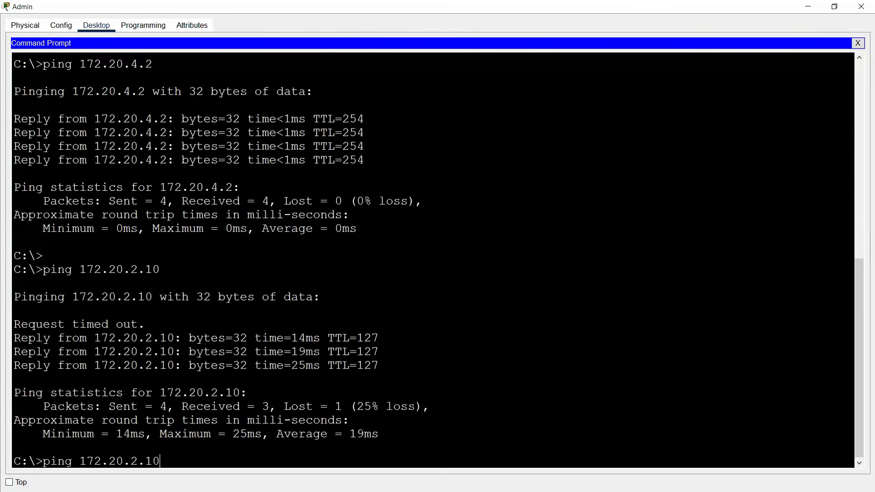
pyautogui.press('Left')
pyautogui.press('Left')
pyautogui.press('Left')
pyautogui.press('BackSpace')
pyautogui.write('3')
pyautogui.press('Return')
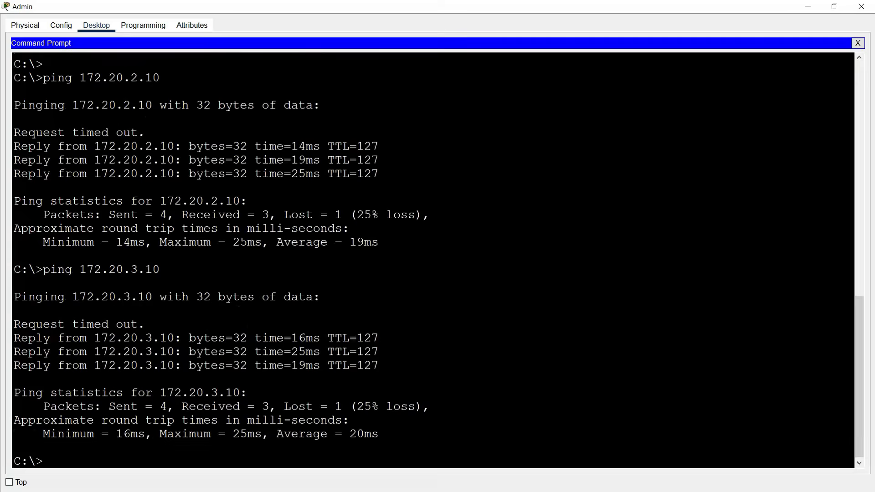
pyautogui.click(862, 6)
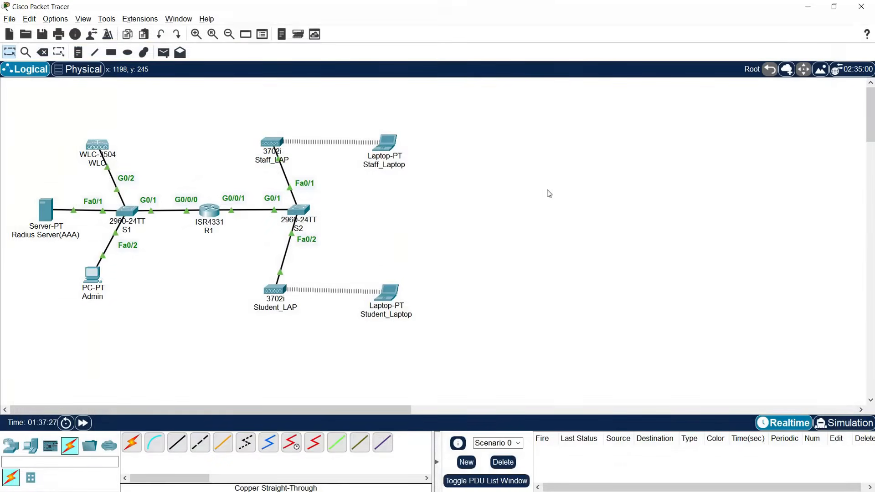